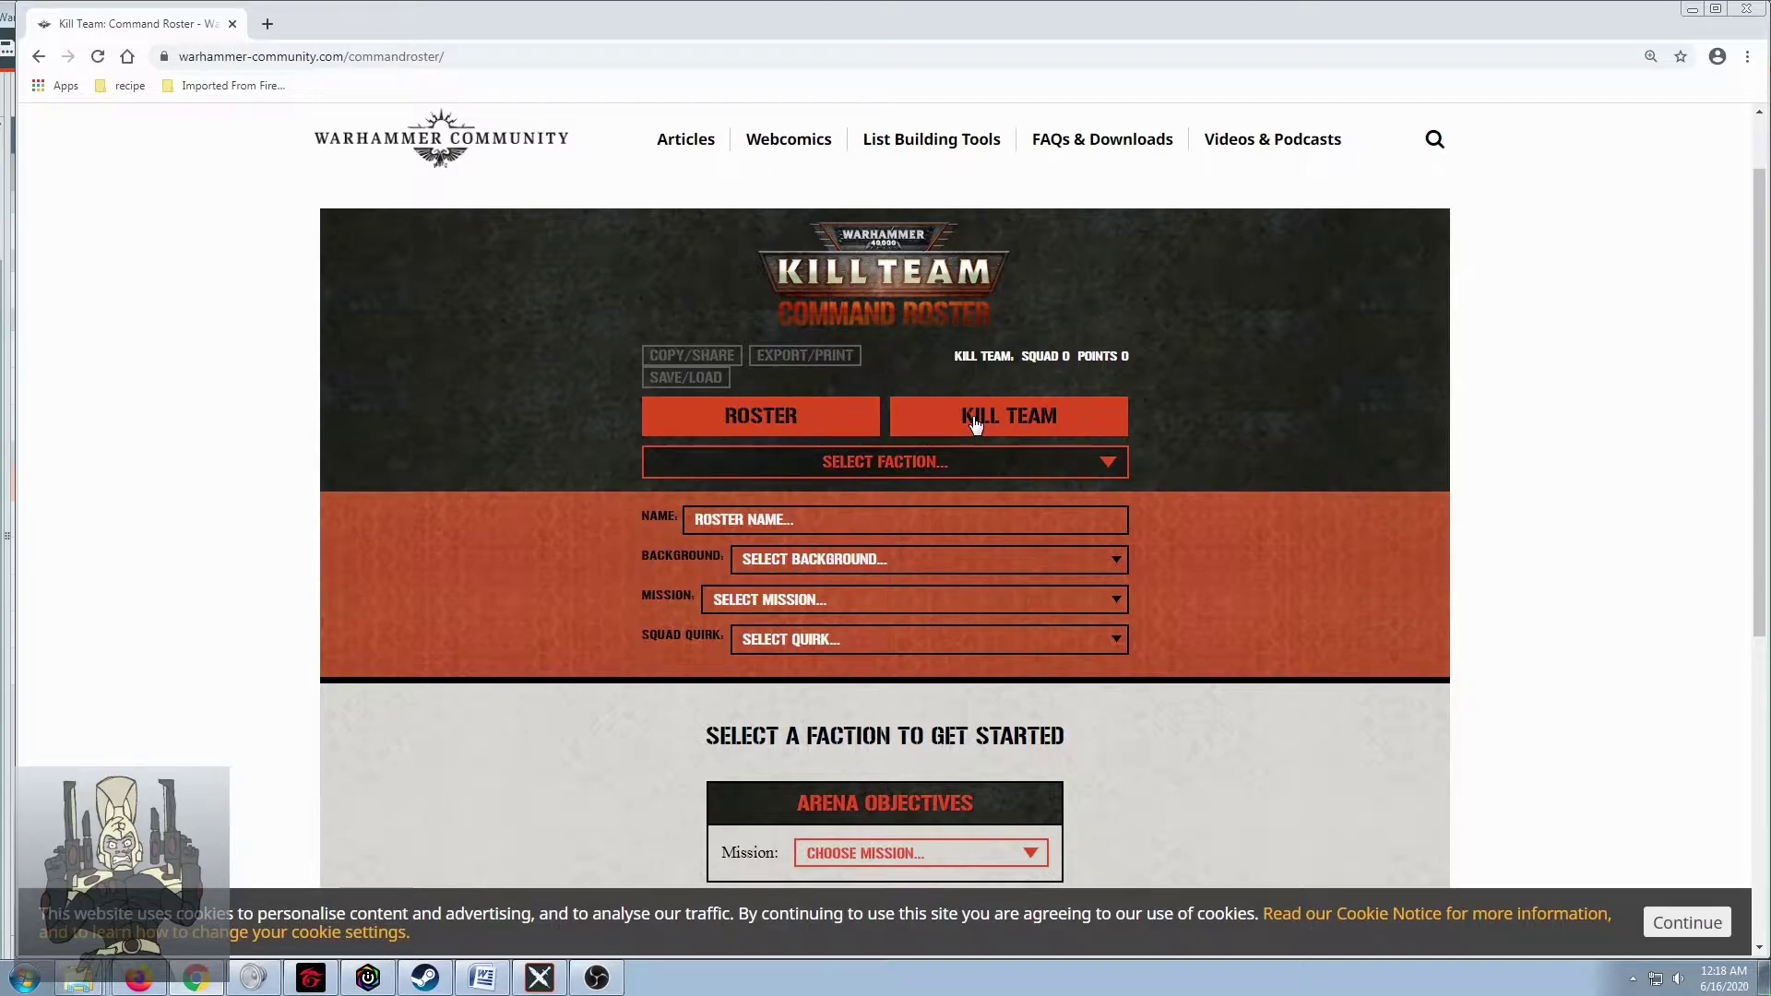
Copy the Asuryani Kill Team list from BattleScribe as text and paste it into a new Notepad document
left_click(841, 432)
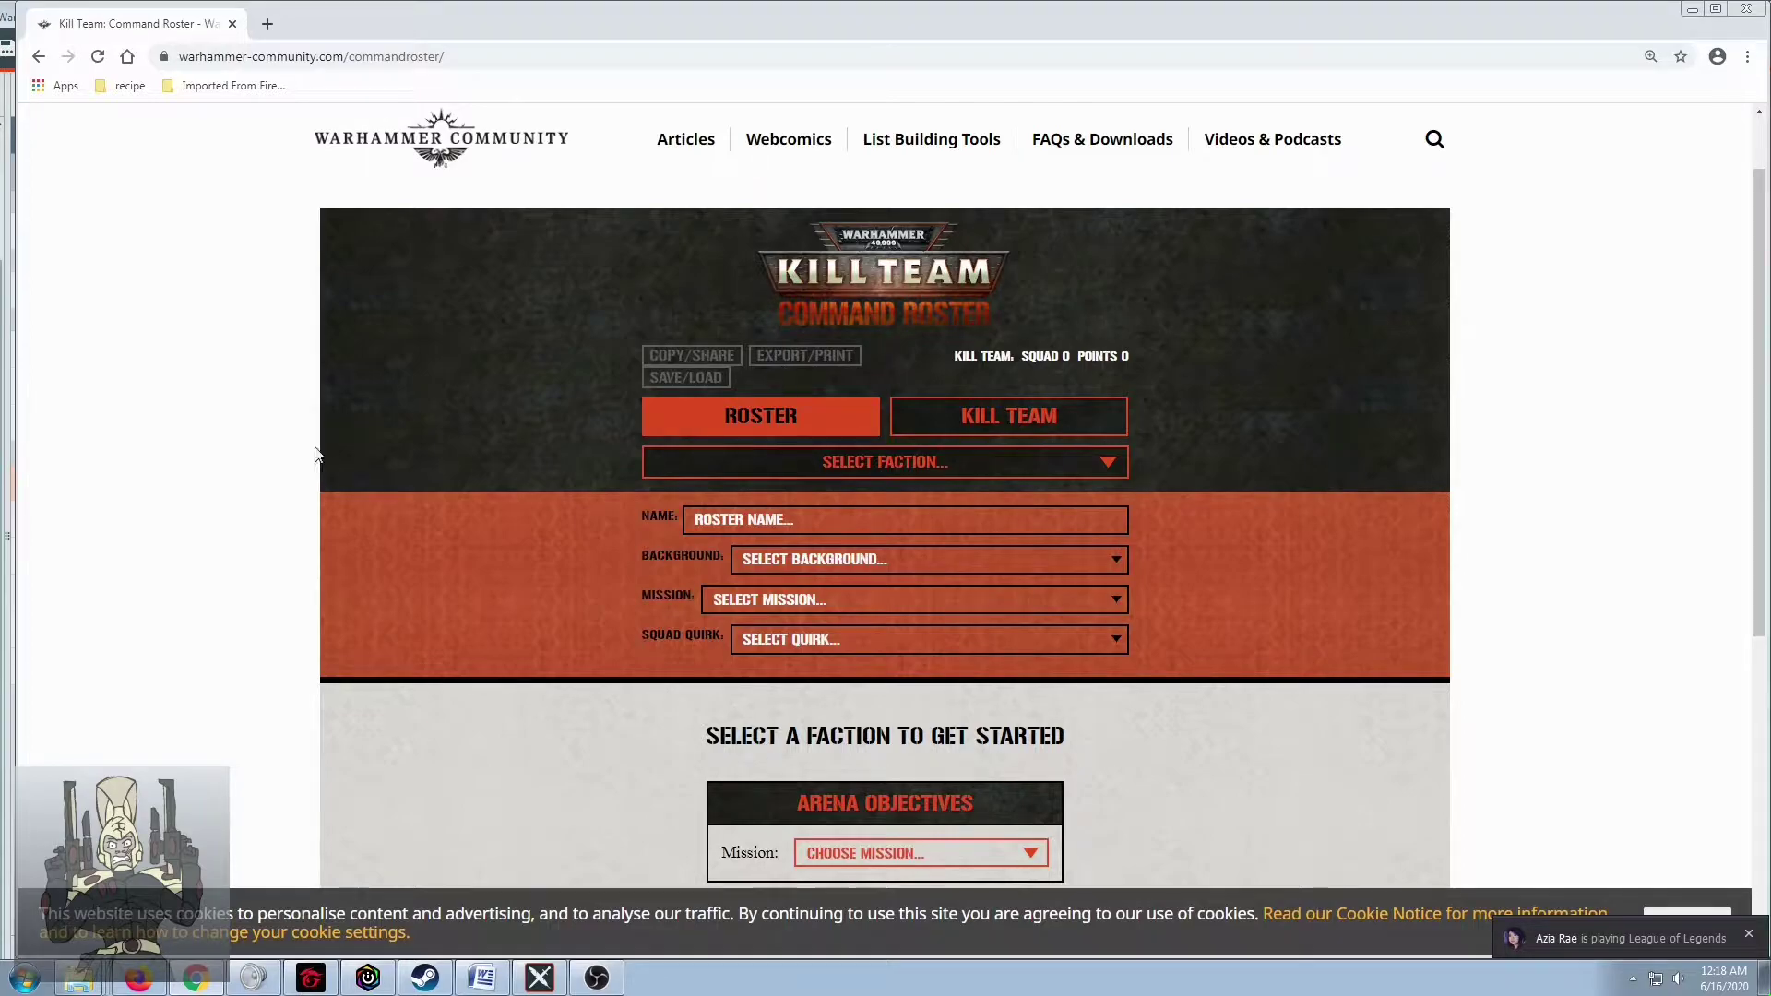
left_click(11, 678)
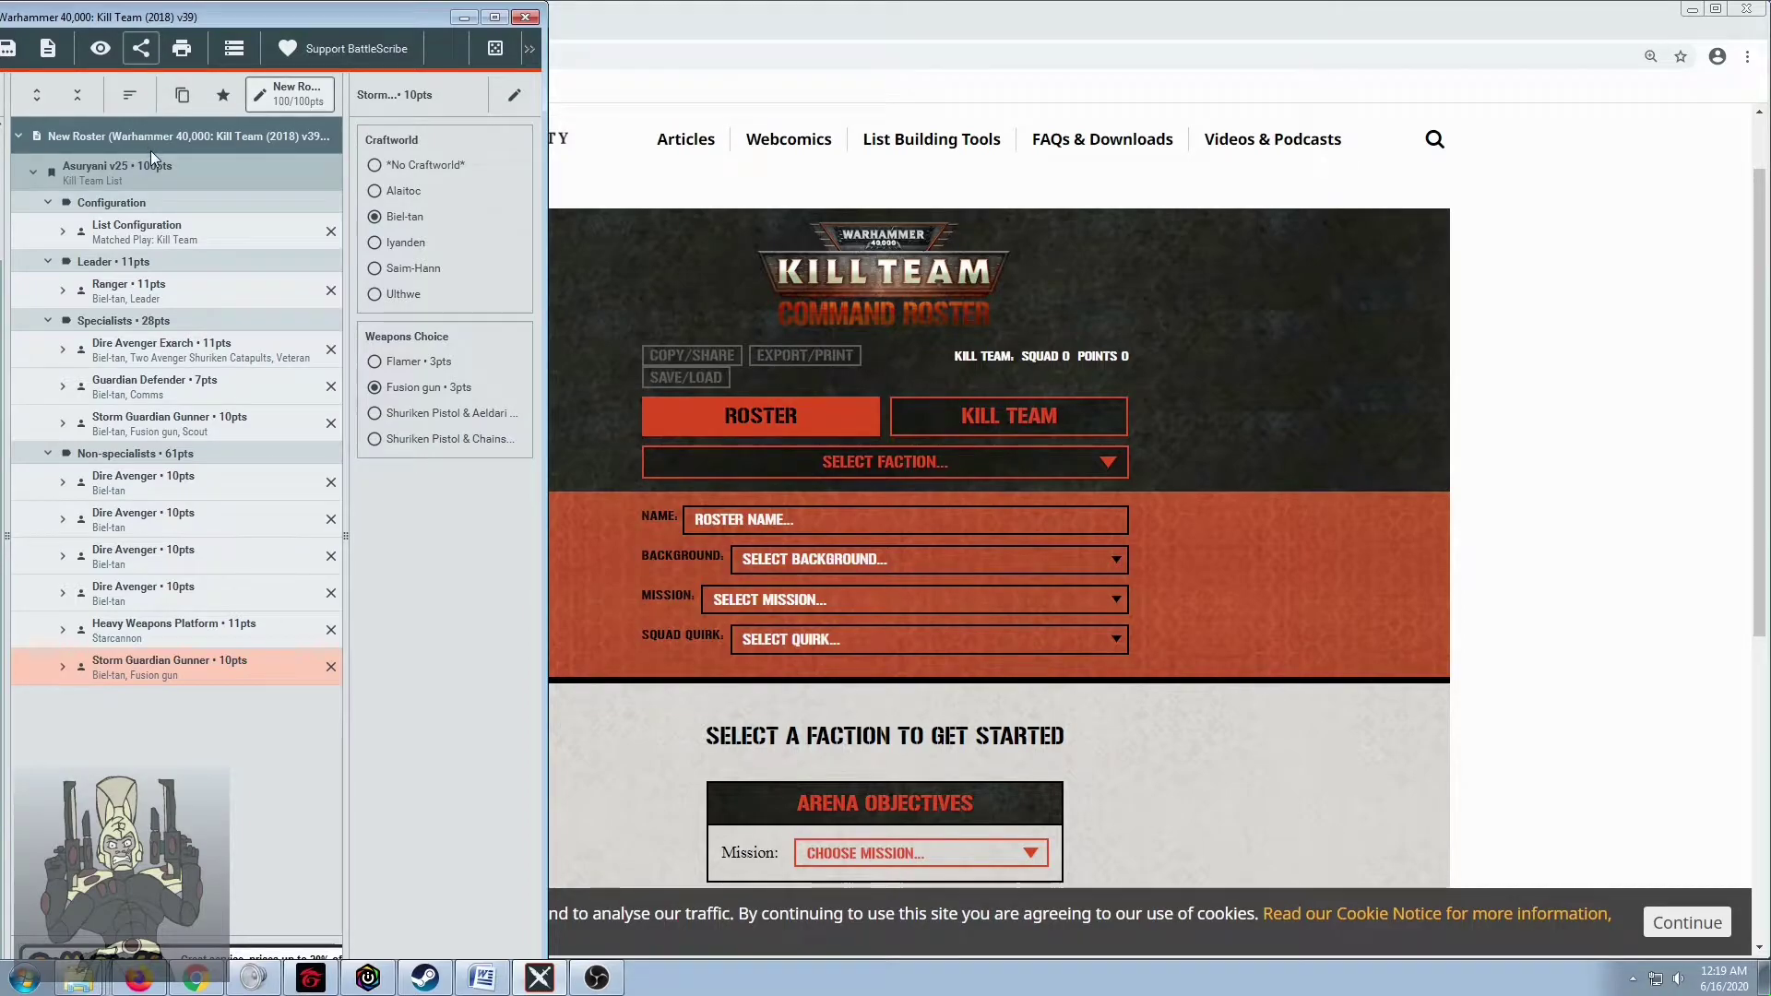
left_click(145, 51)
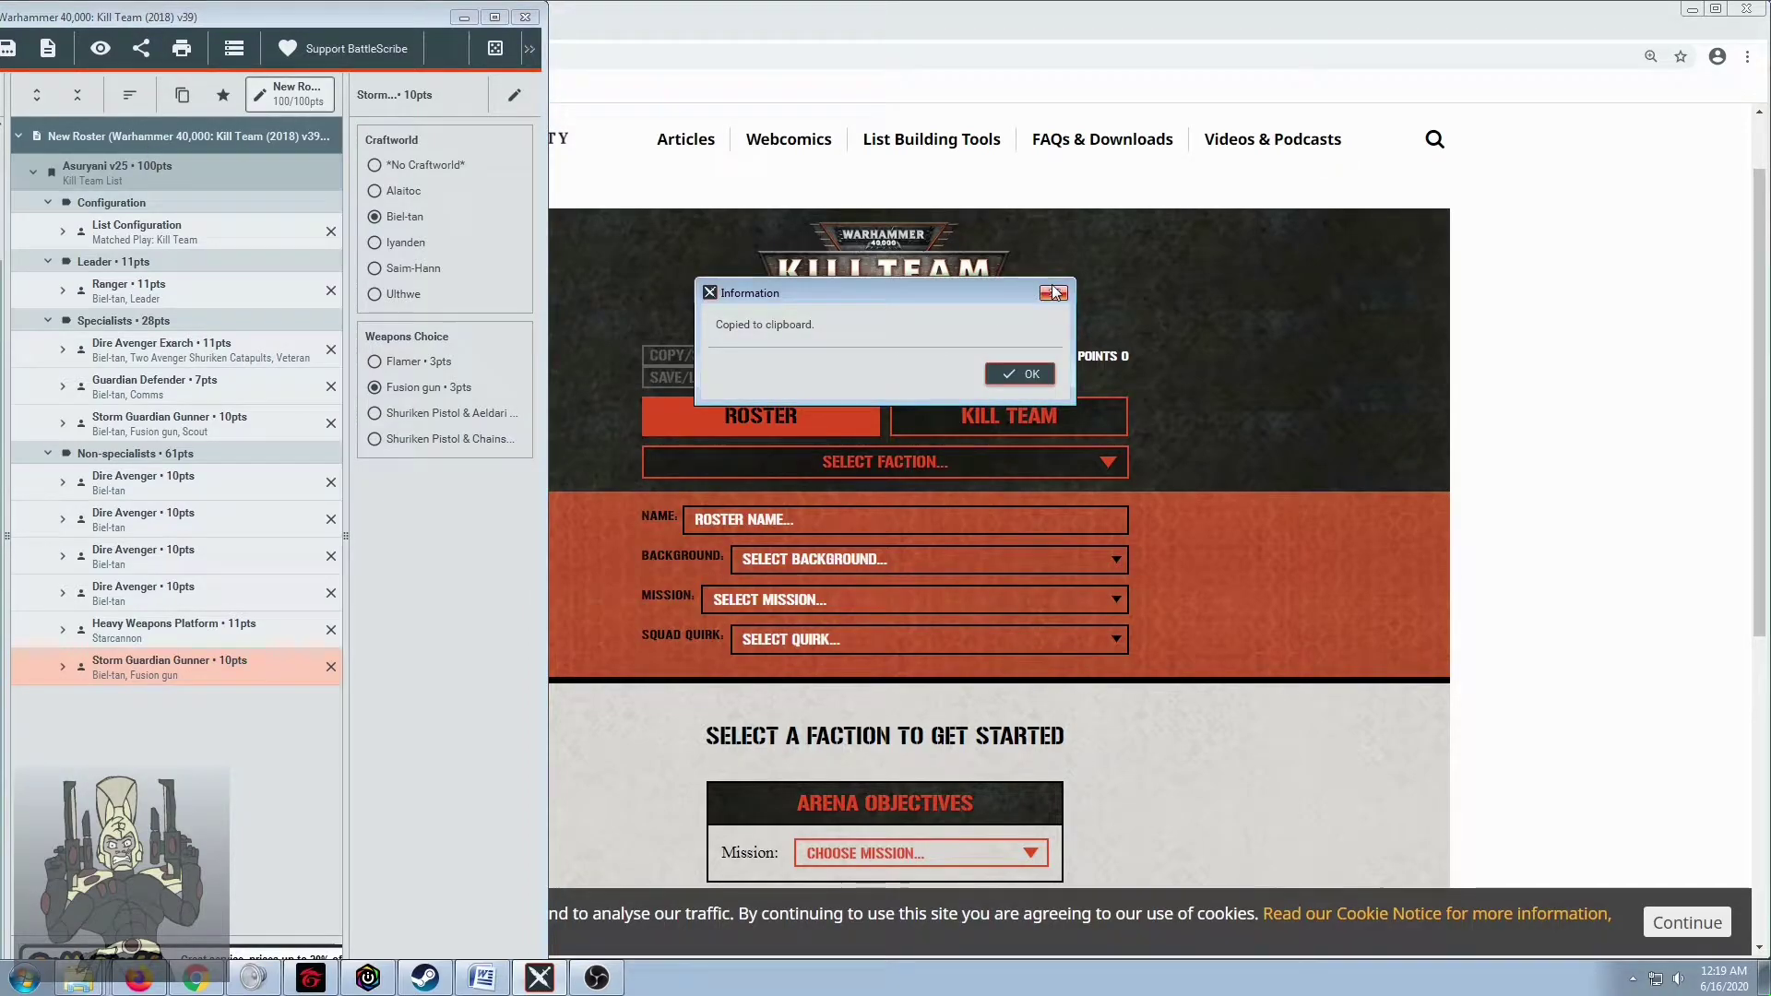
left_click(1020, 373)
left_click(25, 976)
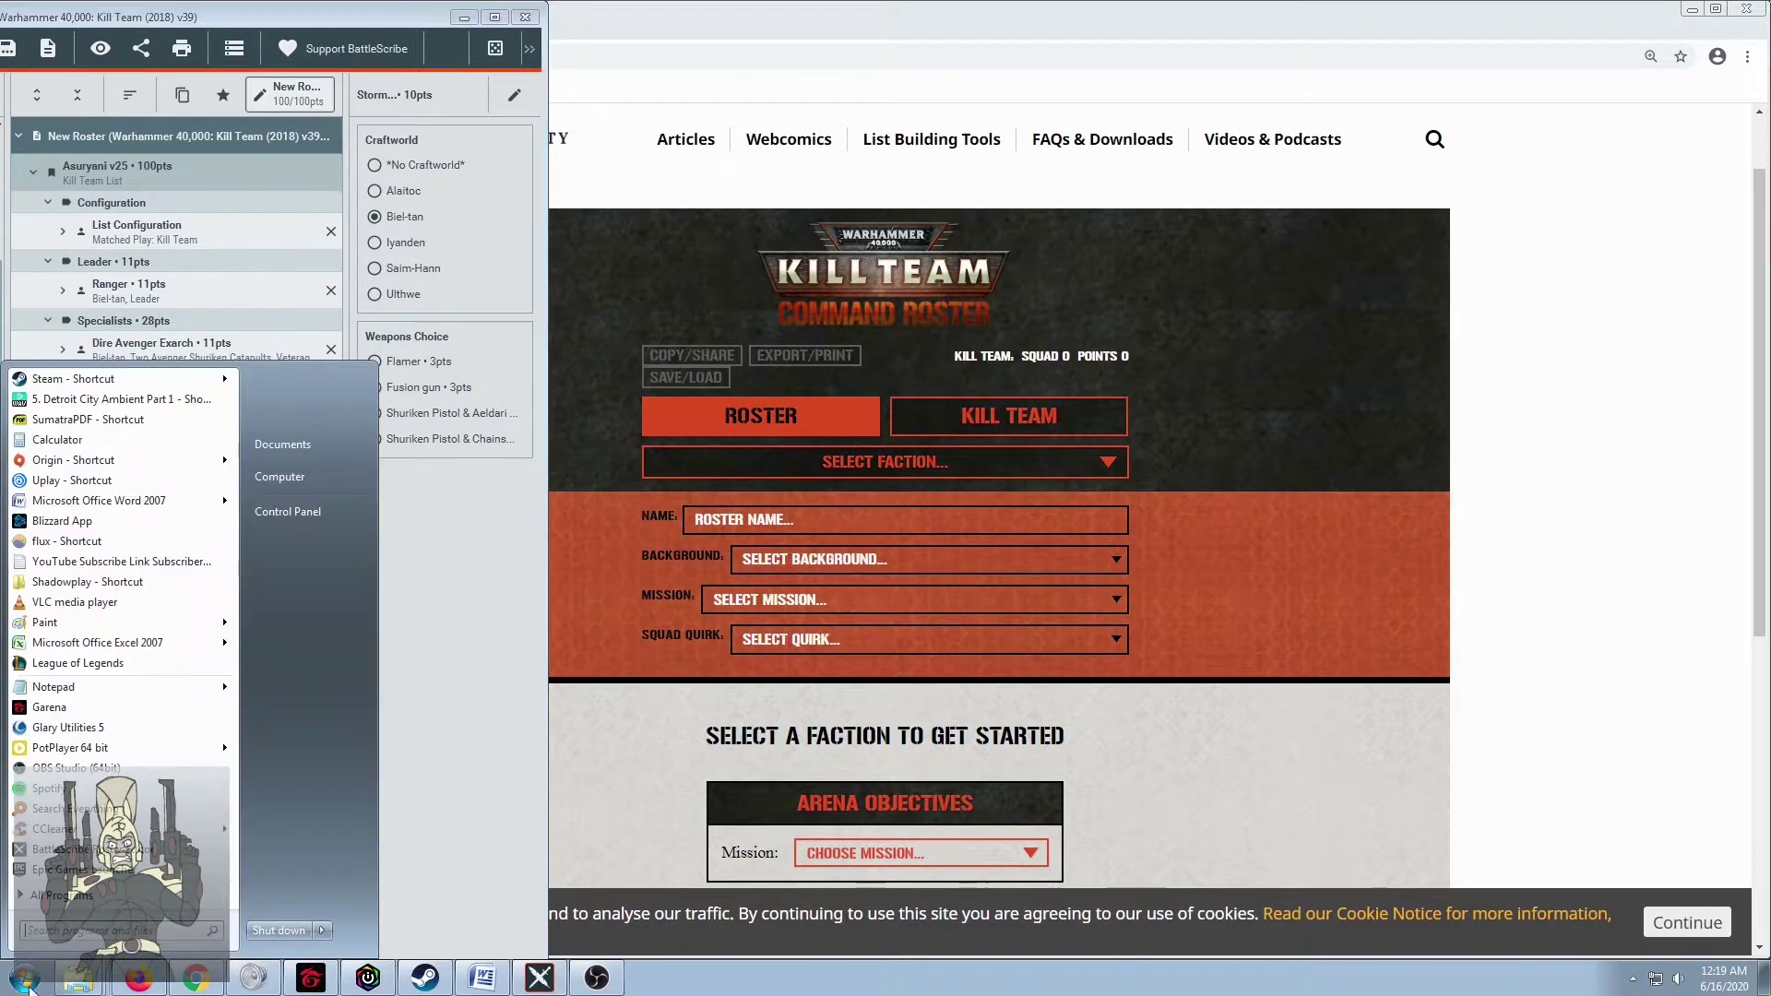
left_click(140, 688)
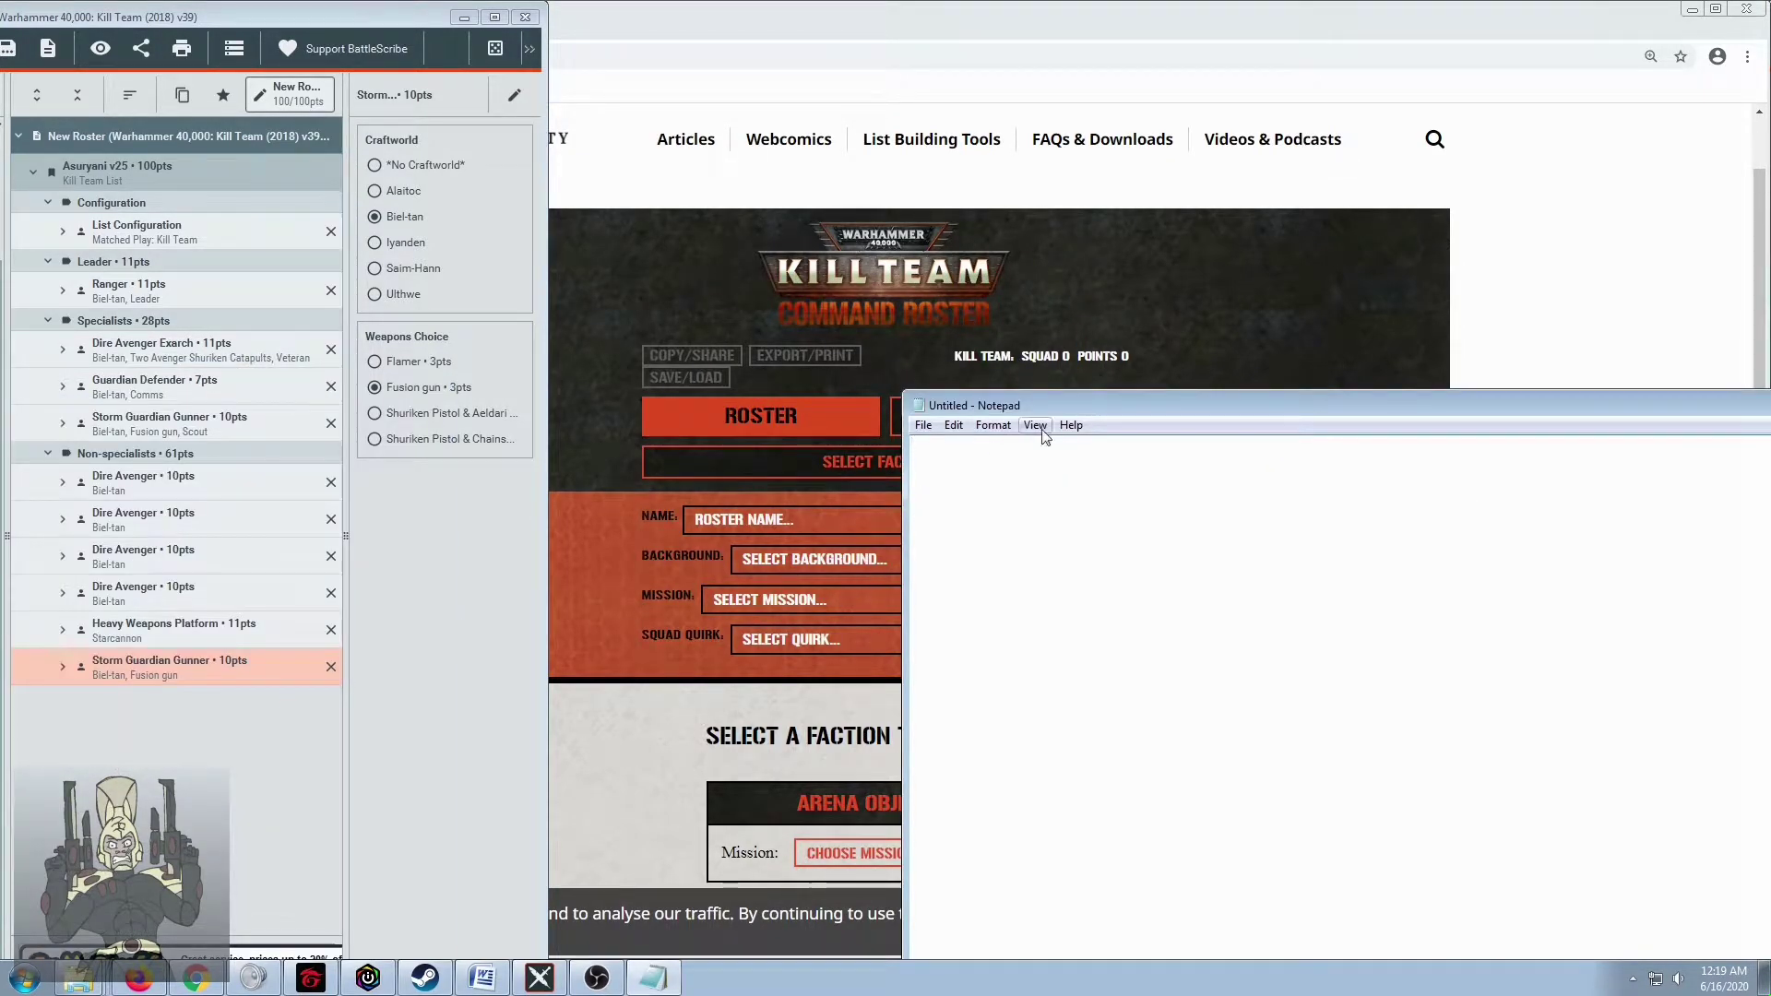
key("ctrl+v")
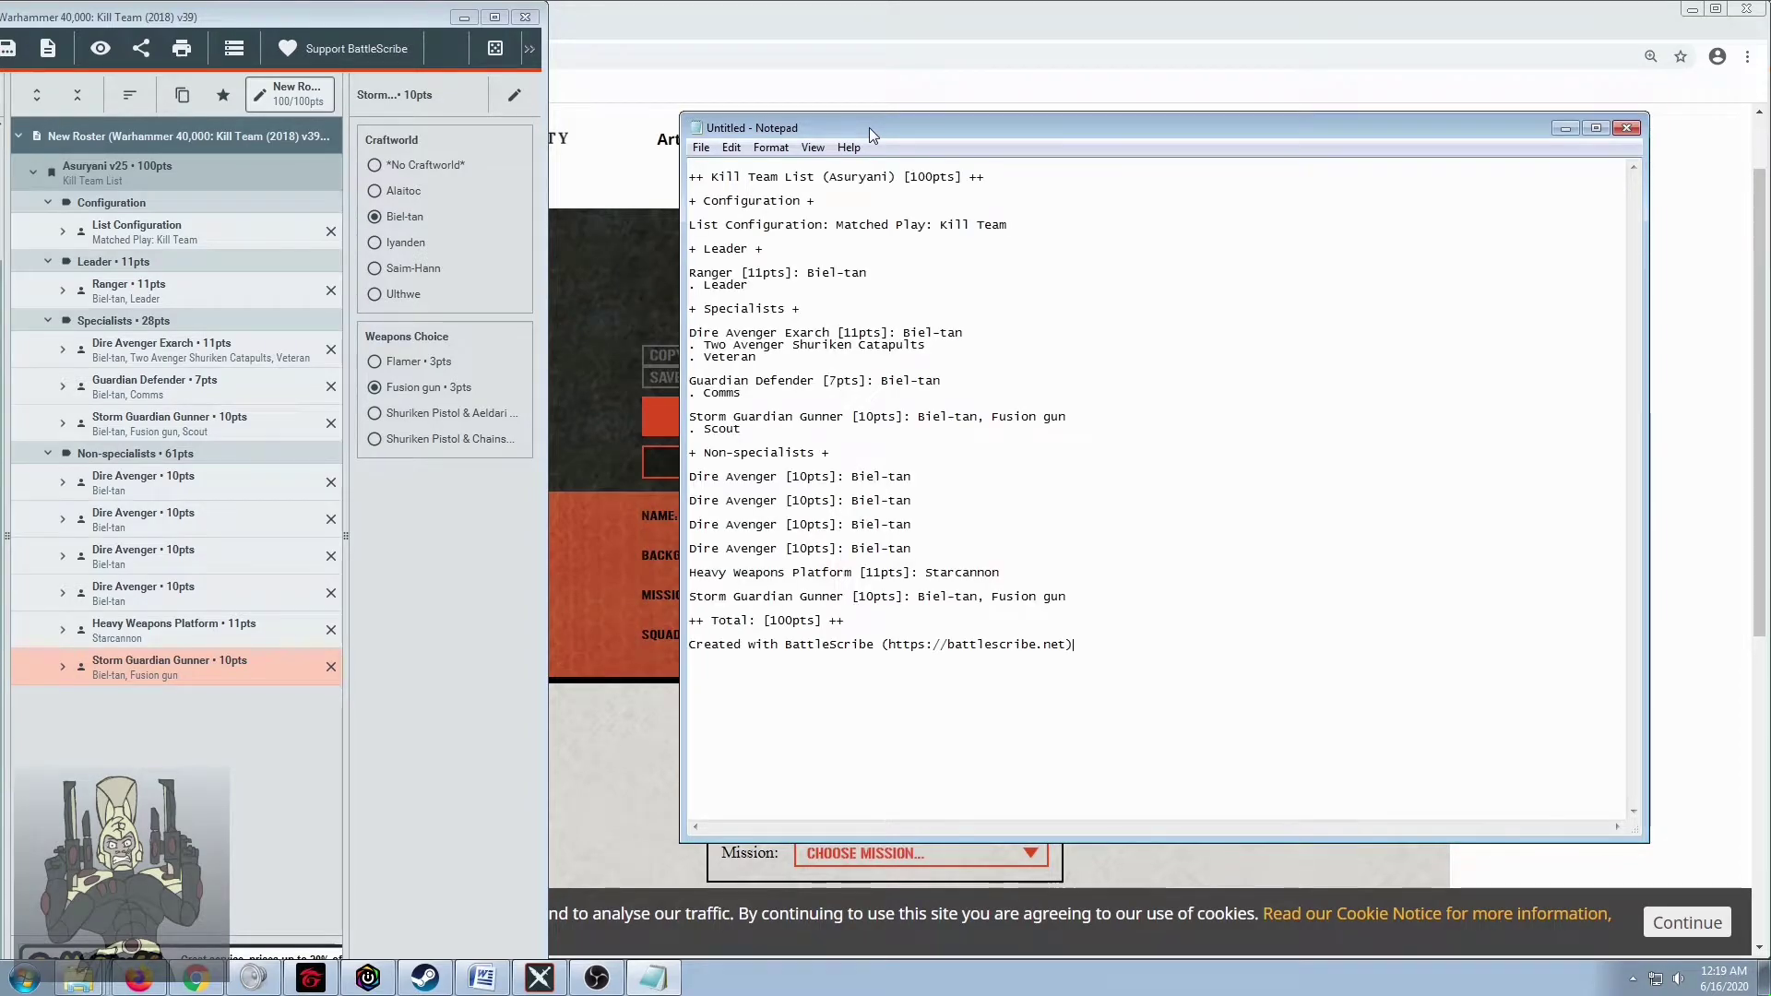
Examine the Biel-tan entries for the Ranger and first Dire Avenger in the pasted text, and compare with the BattleScribe roster
left_click_drag(808, 273, 867, 274)
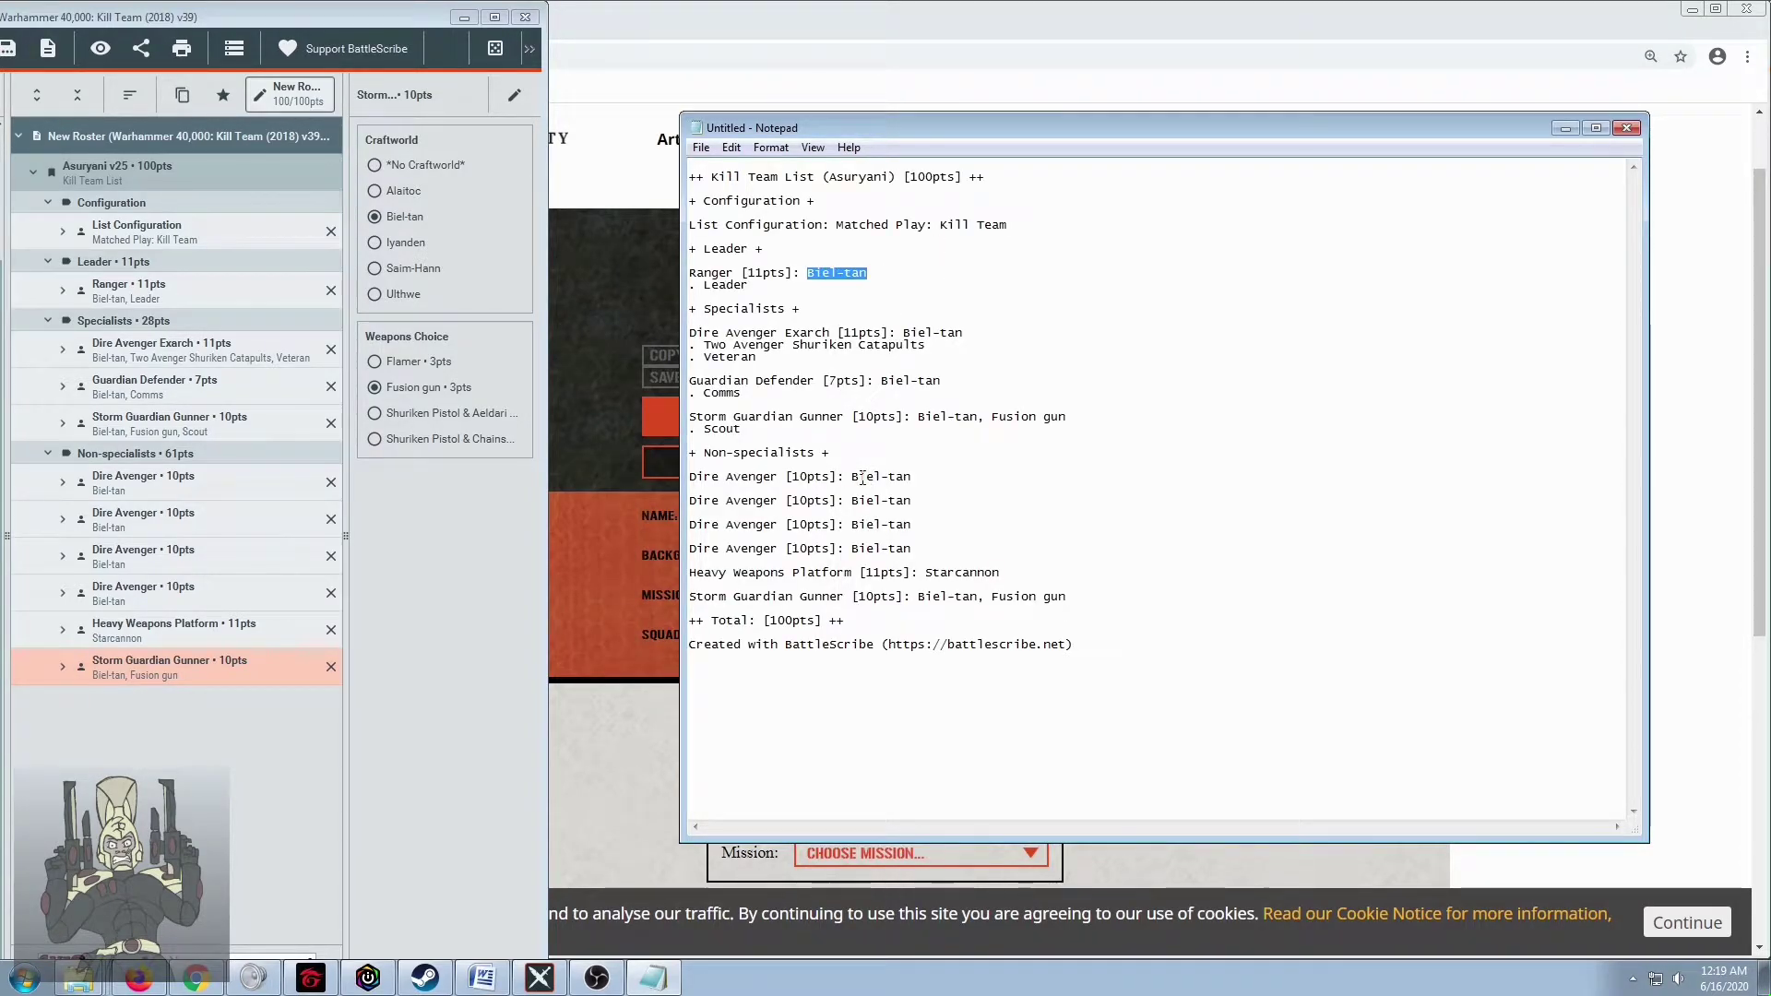
left_click_drag(851, 477, 912, 477)
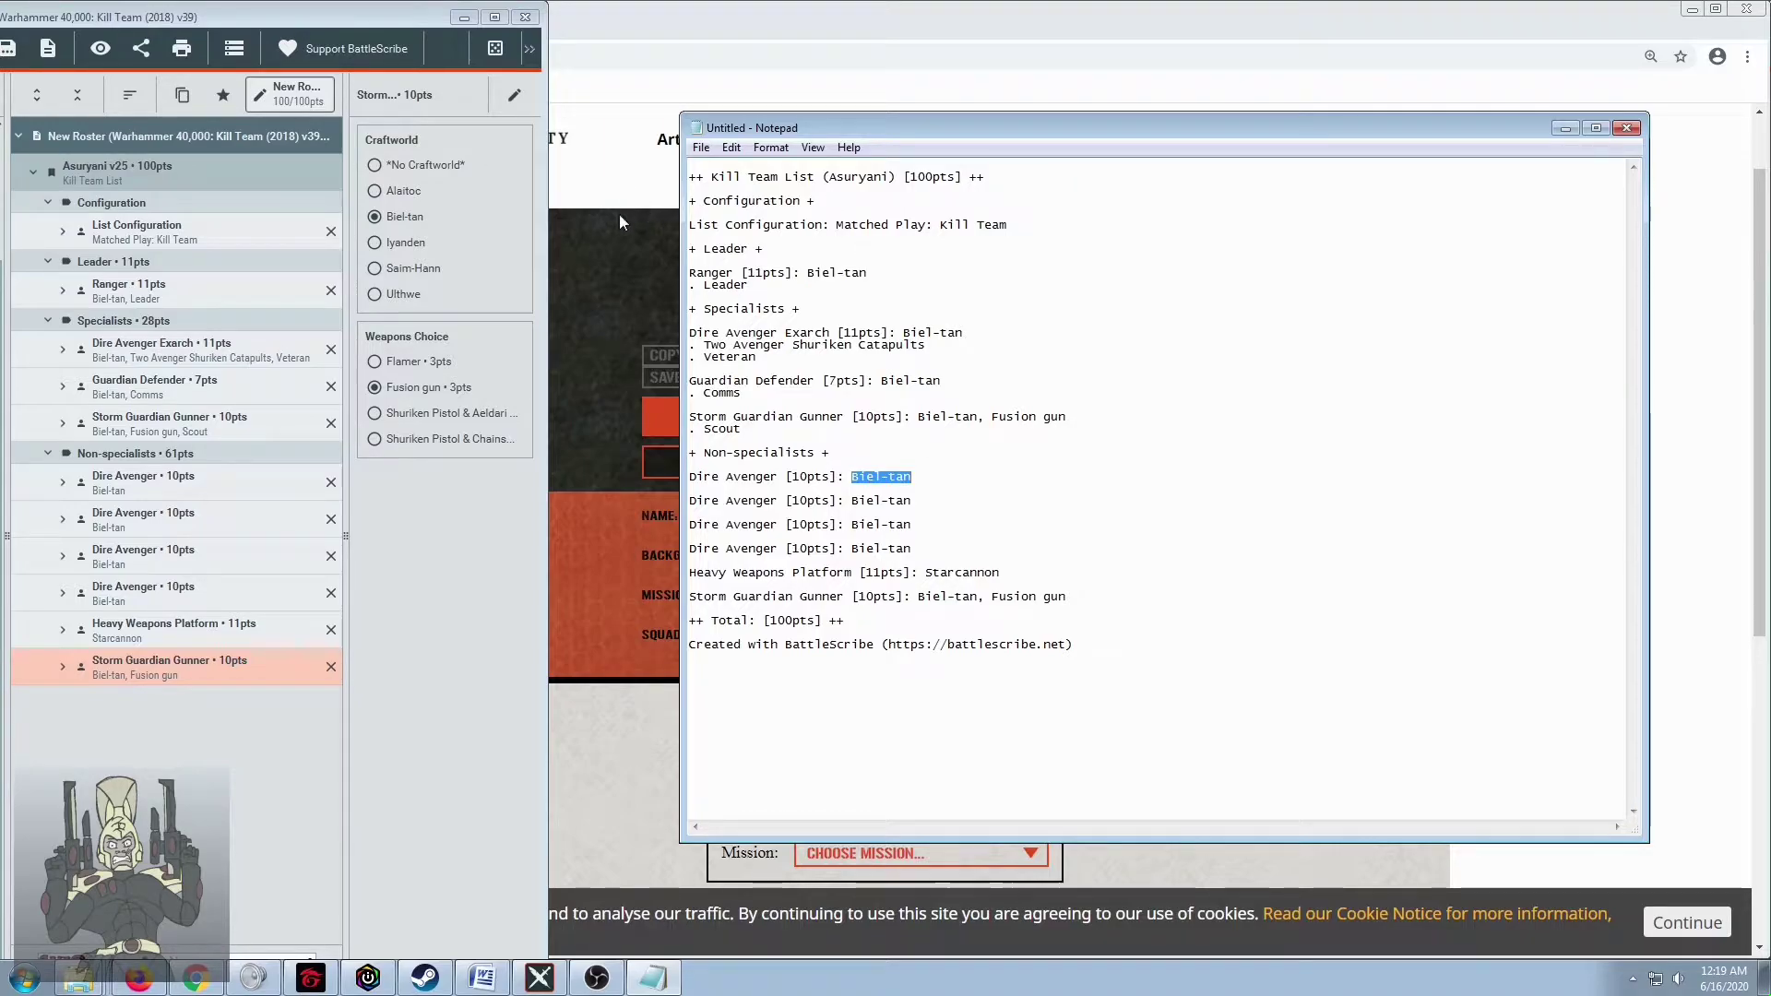
left_click(606, 301)
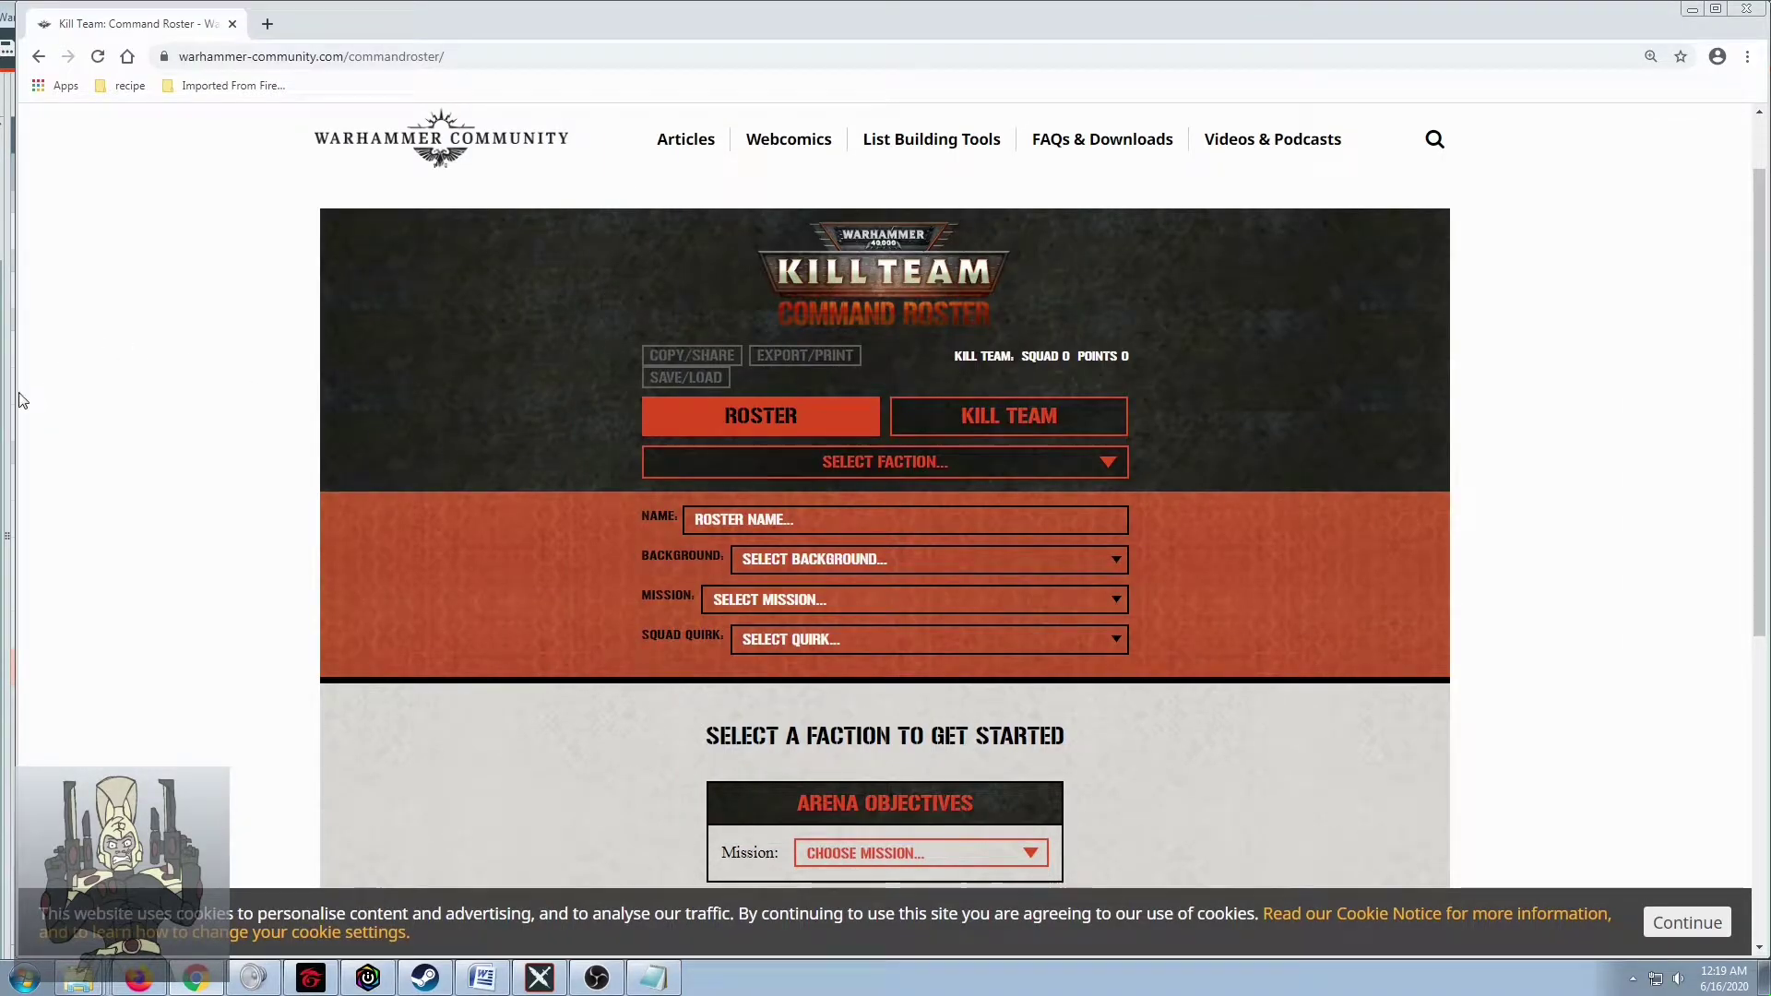
left_click(552, 977)
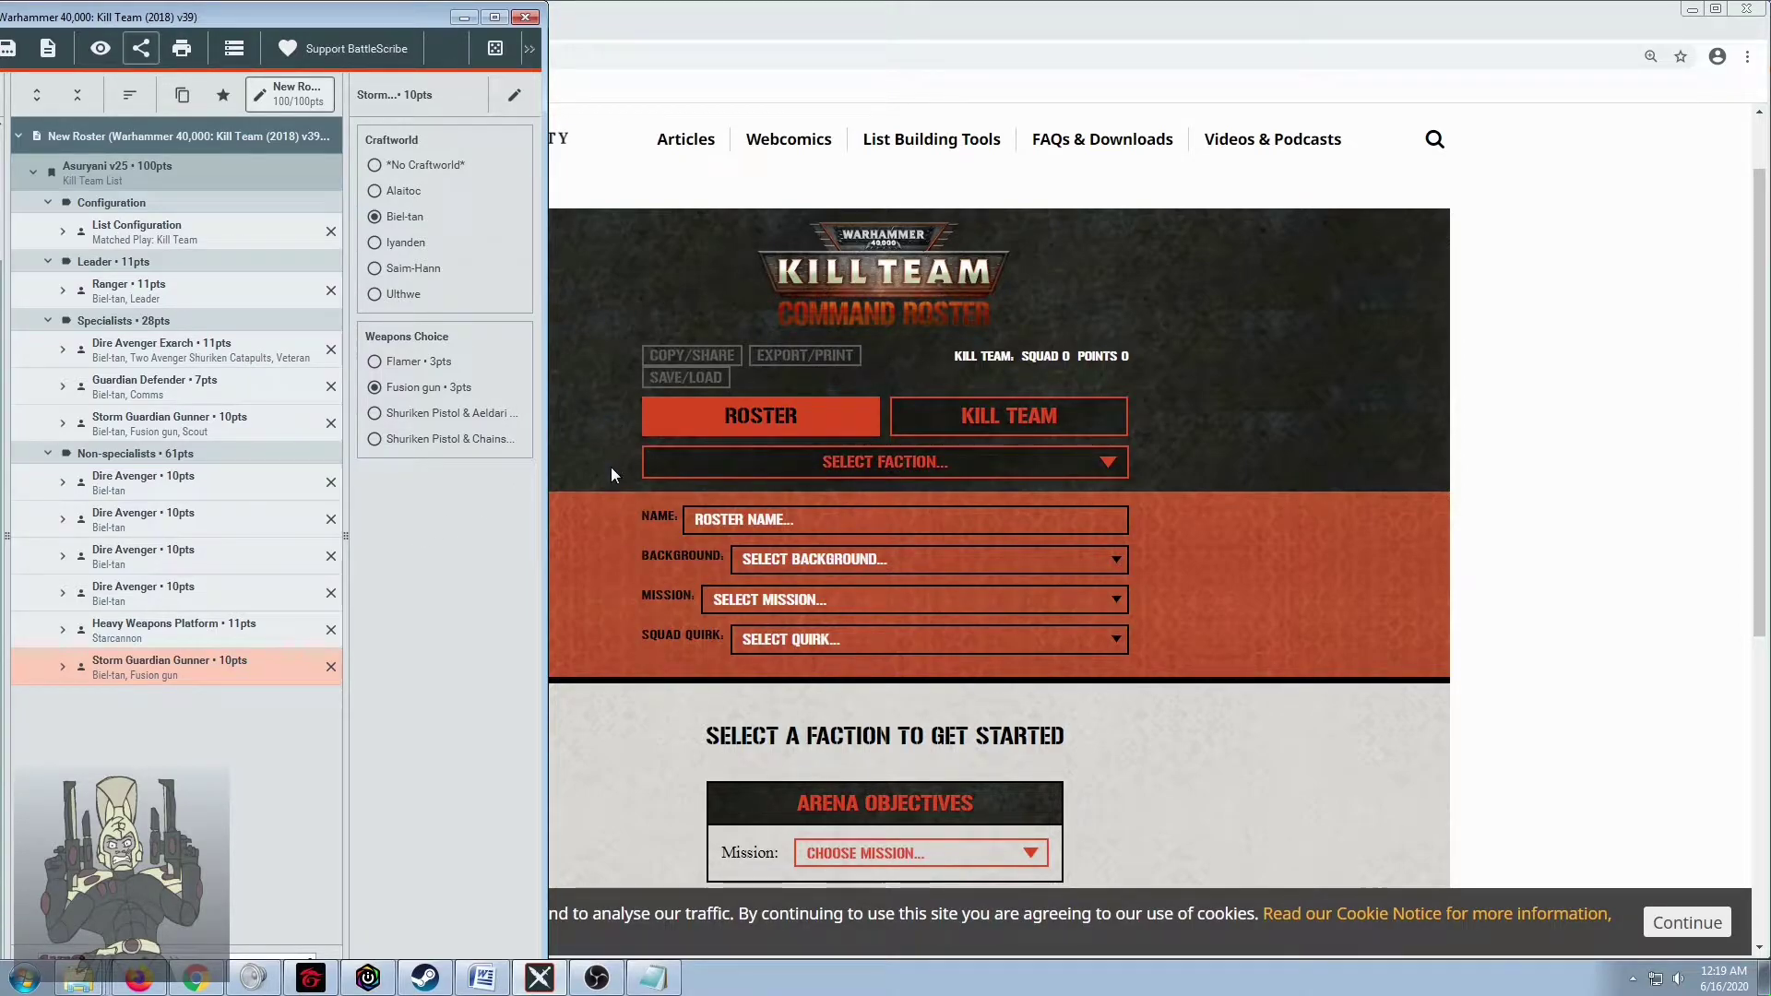
left_click(606, 510)
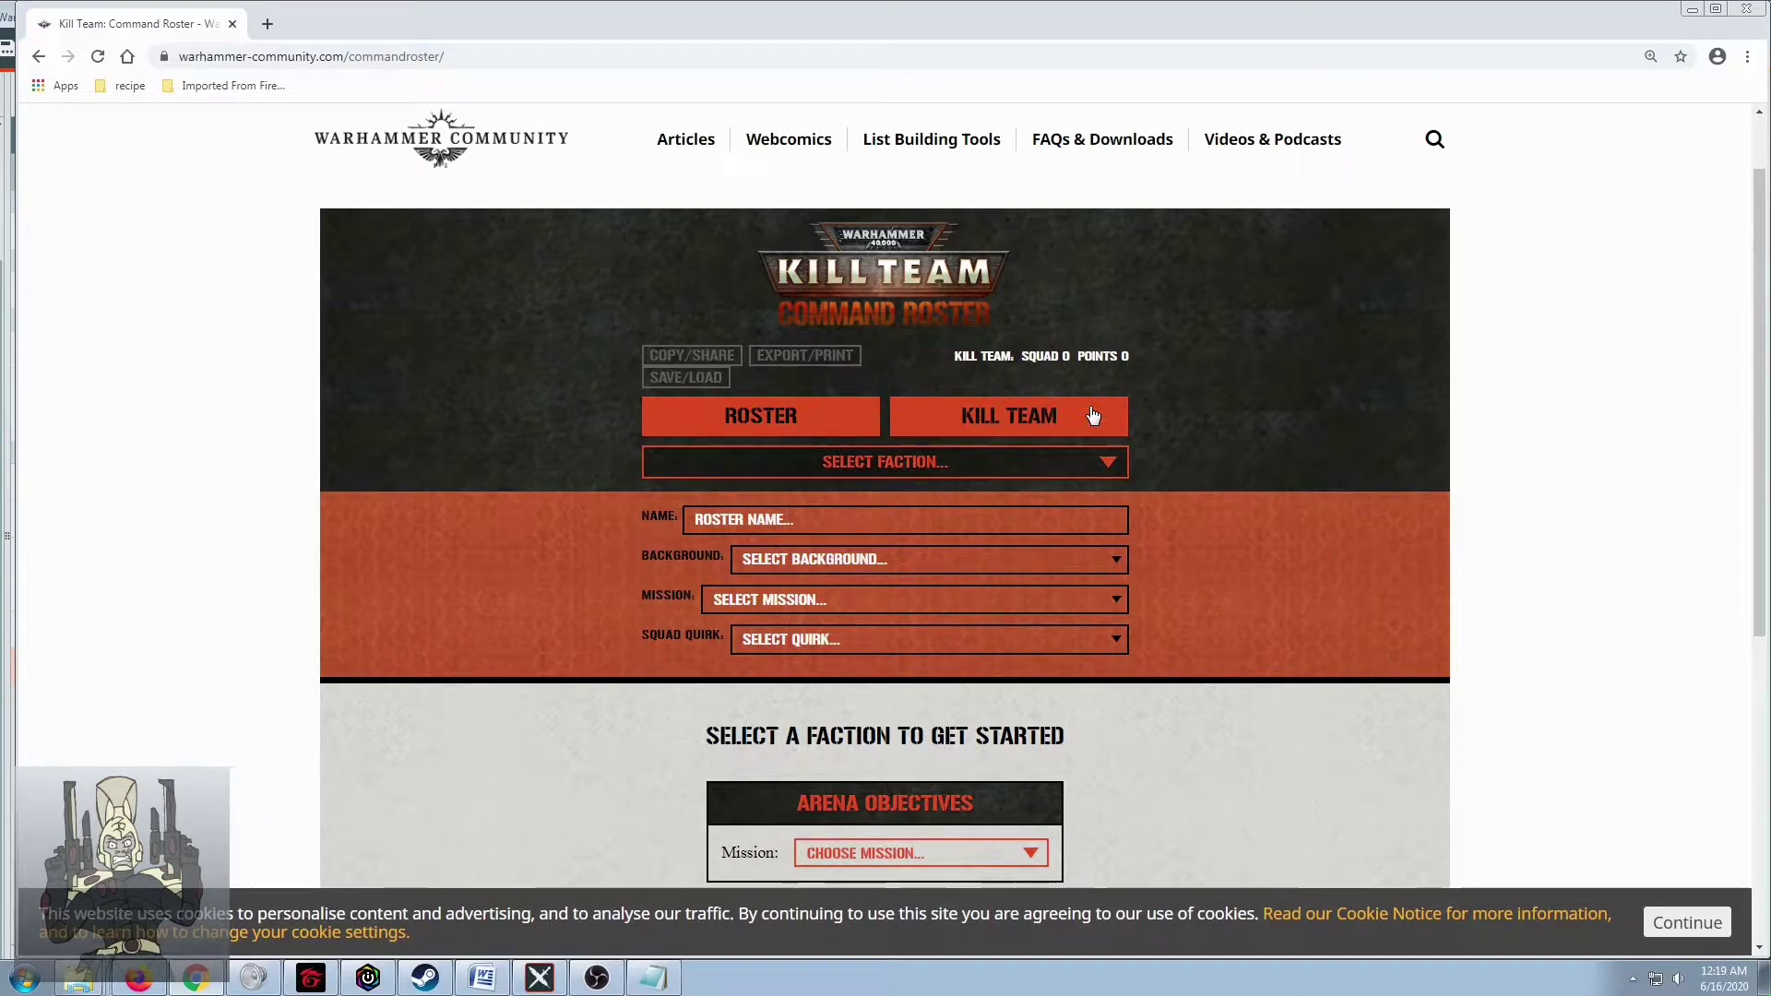
Show the Kill Team view in the browser and resize its window to sit beside the BattleScribe roster
left_click(1093, 415)
left_click_drag(15, 701, 349, 732)
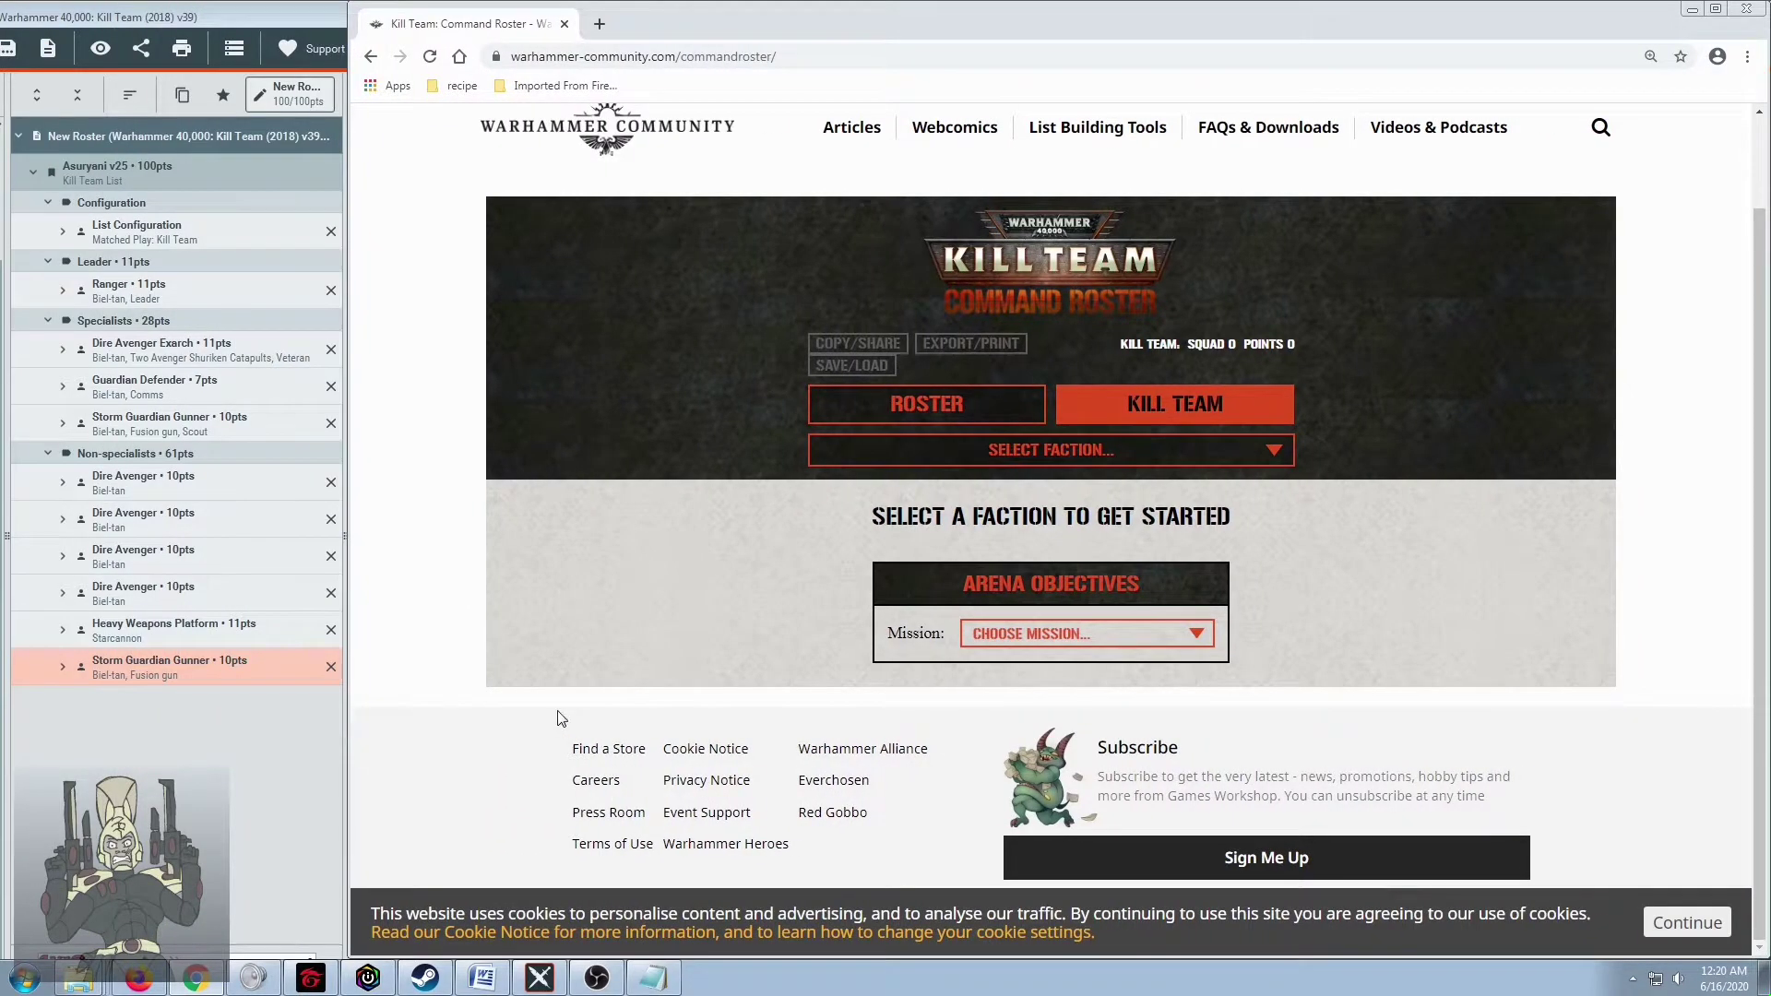
left_click(336, 780)
left_click_drag(334, 779, 331, 780)
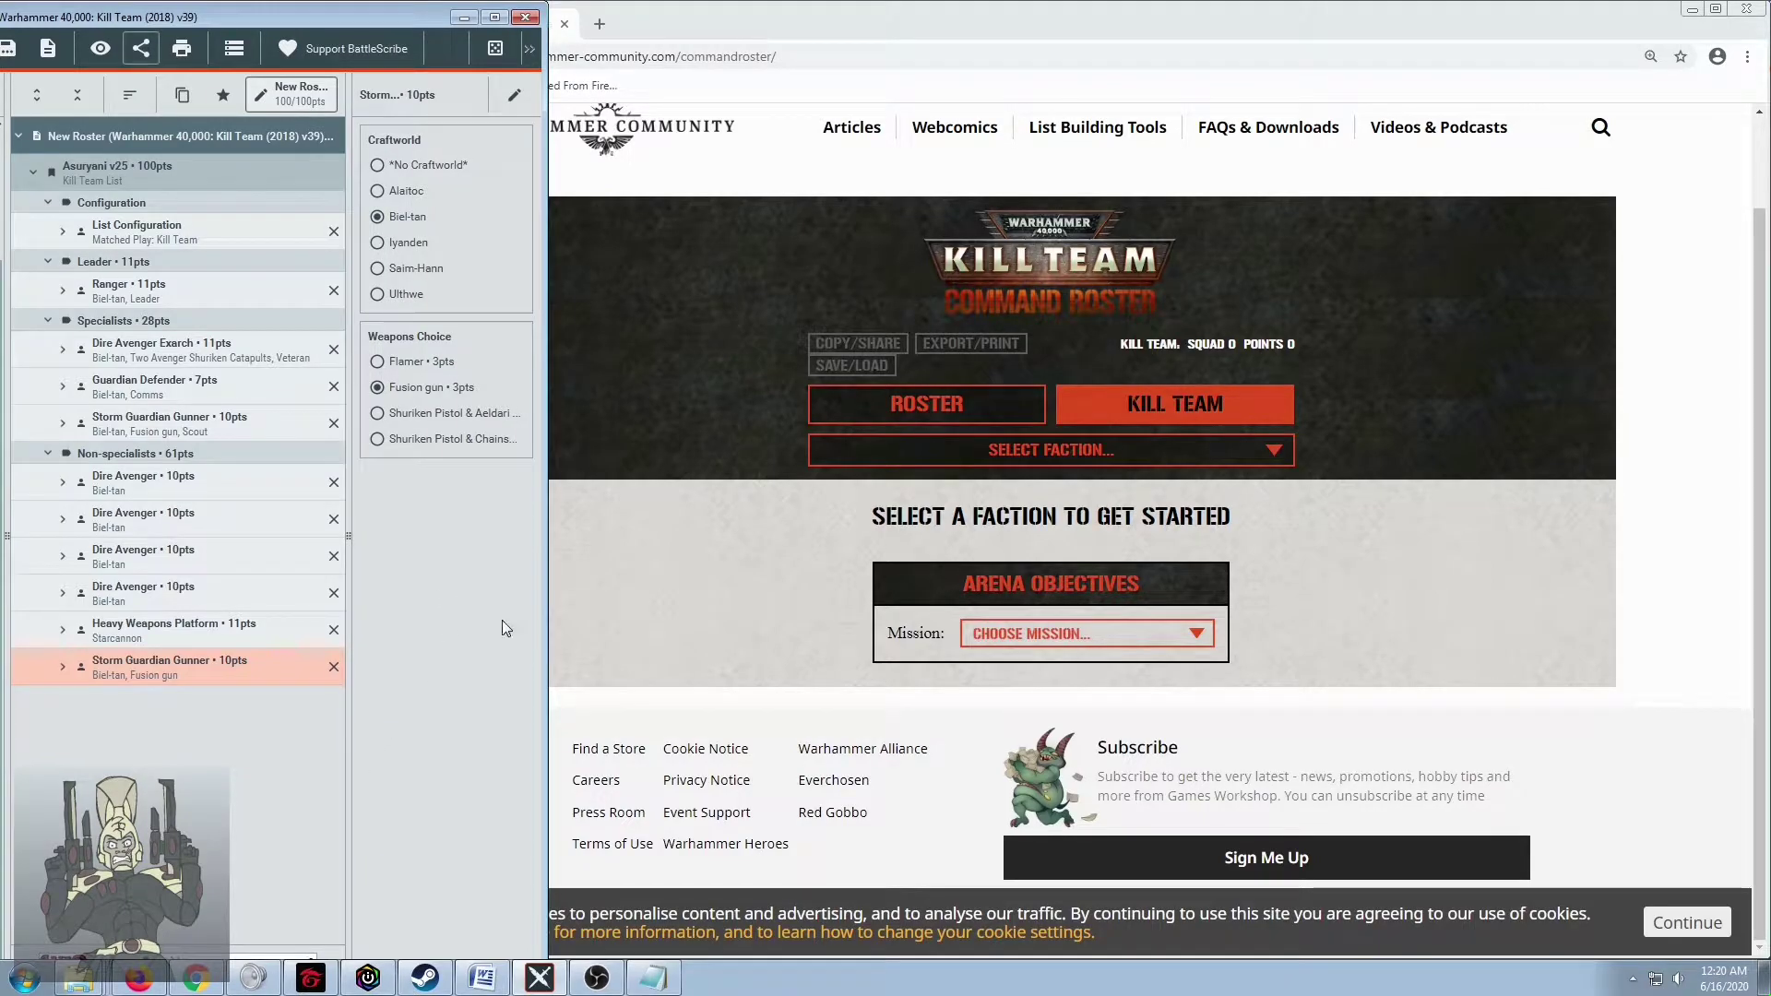
left_click(669, 550)
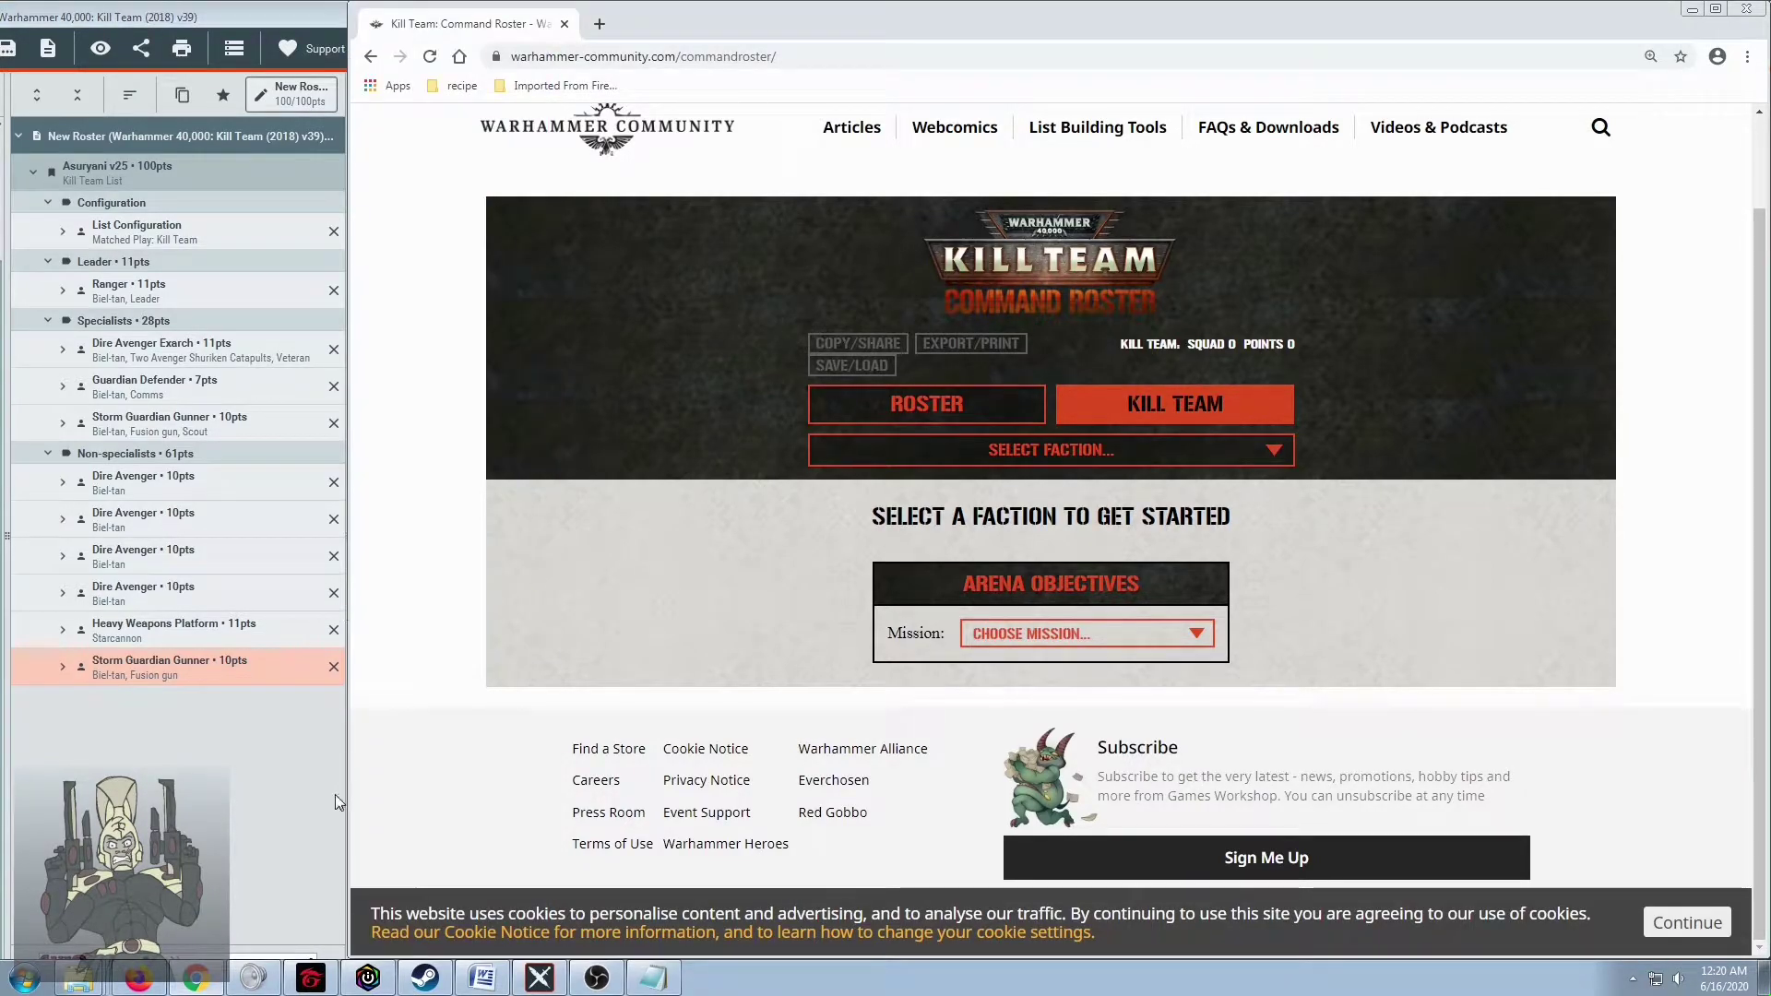
left_click_drag(349, 799, 537, 784)
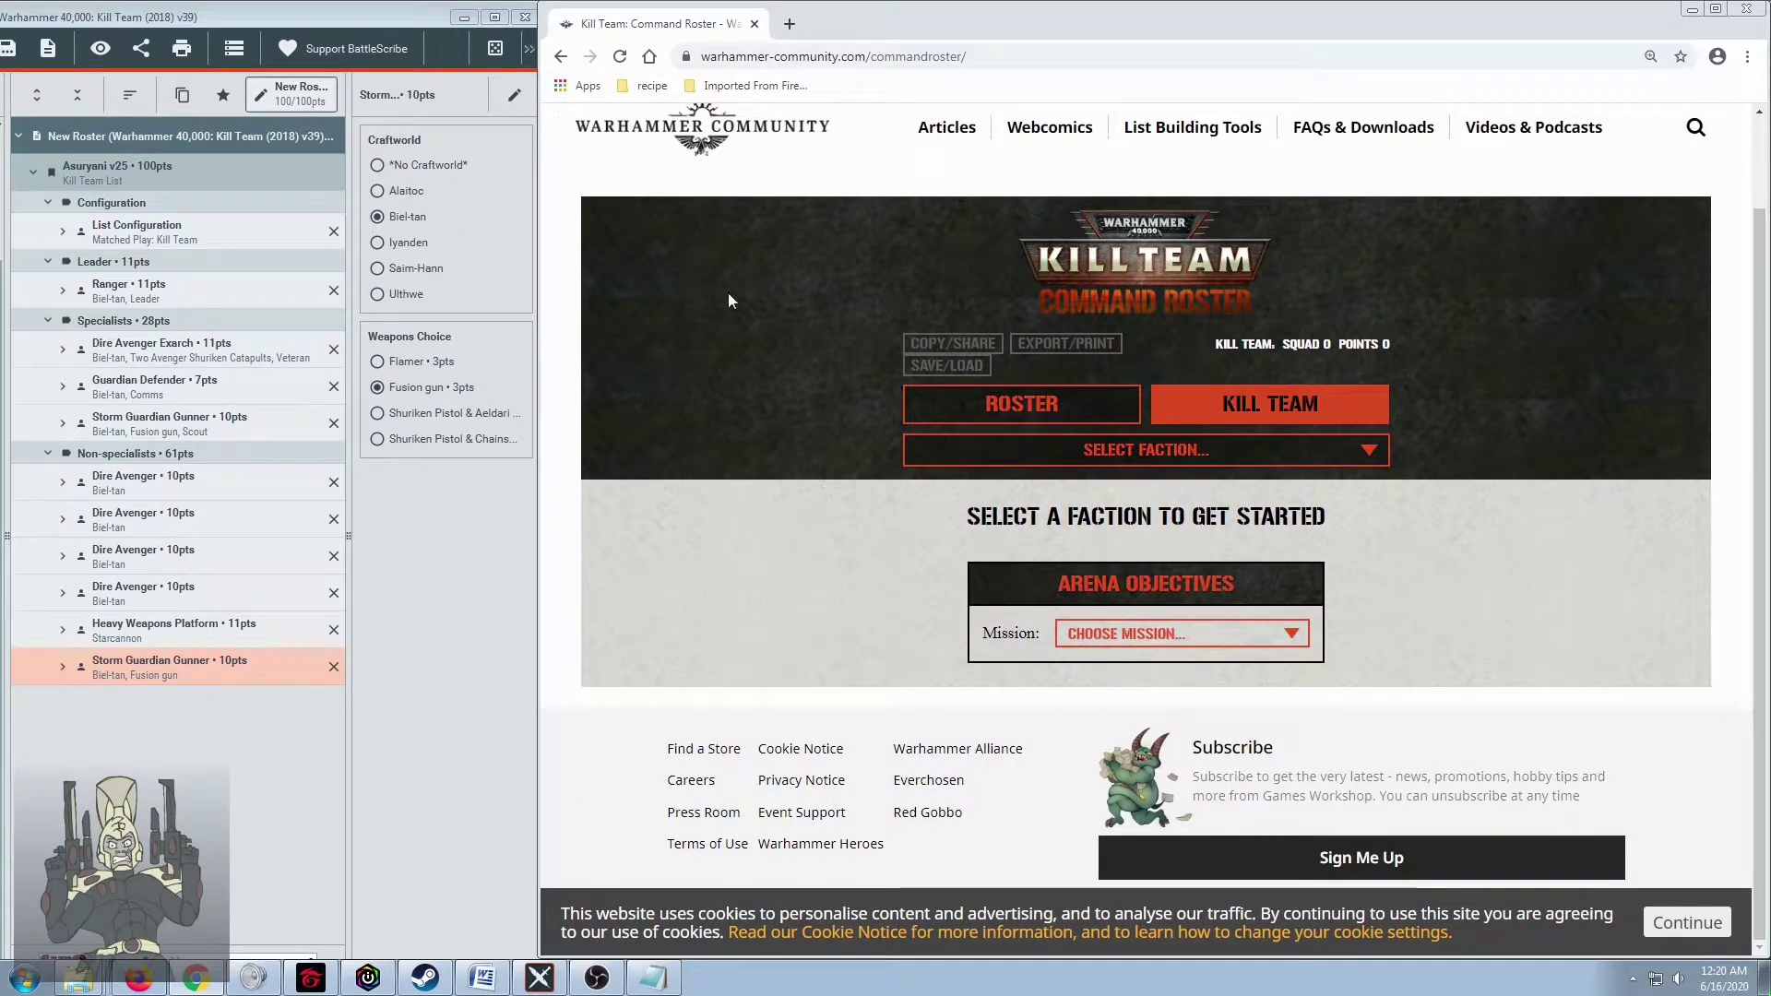
Set the kill team's faction to Asuryani and its sub-faction to Biel-Tan
left_click(1083, 449)
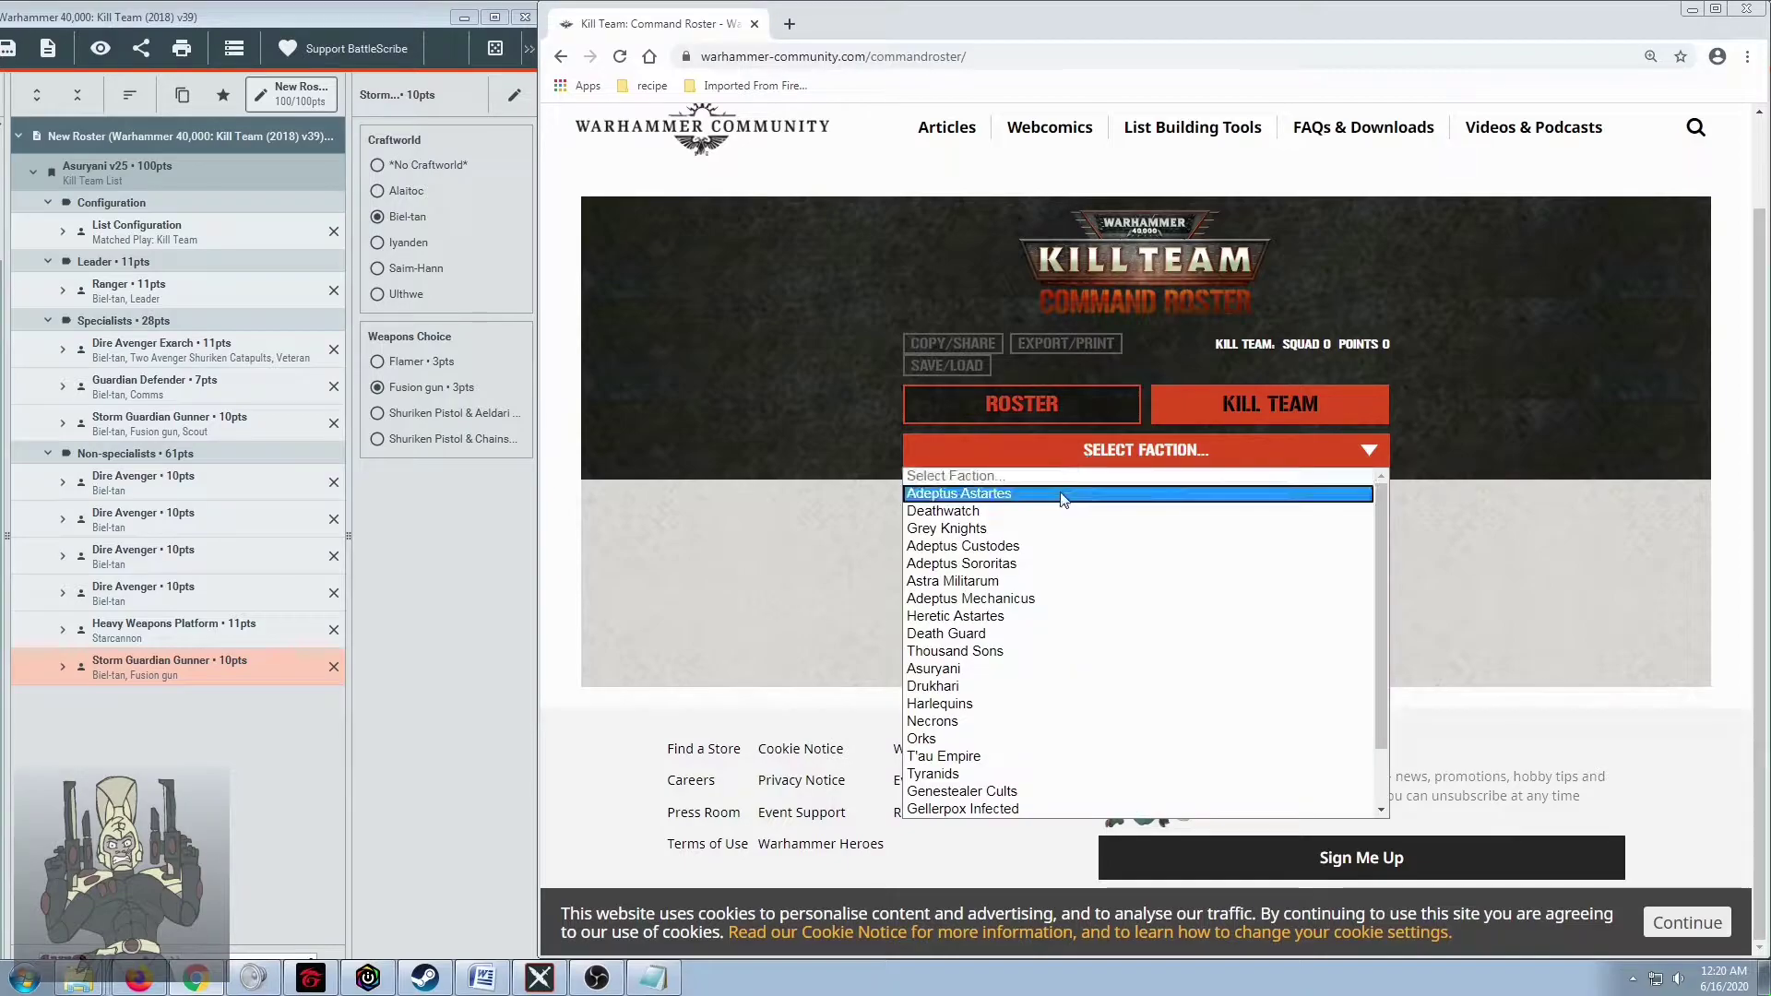
left_click(1015, 668)
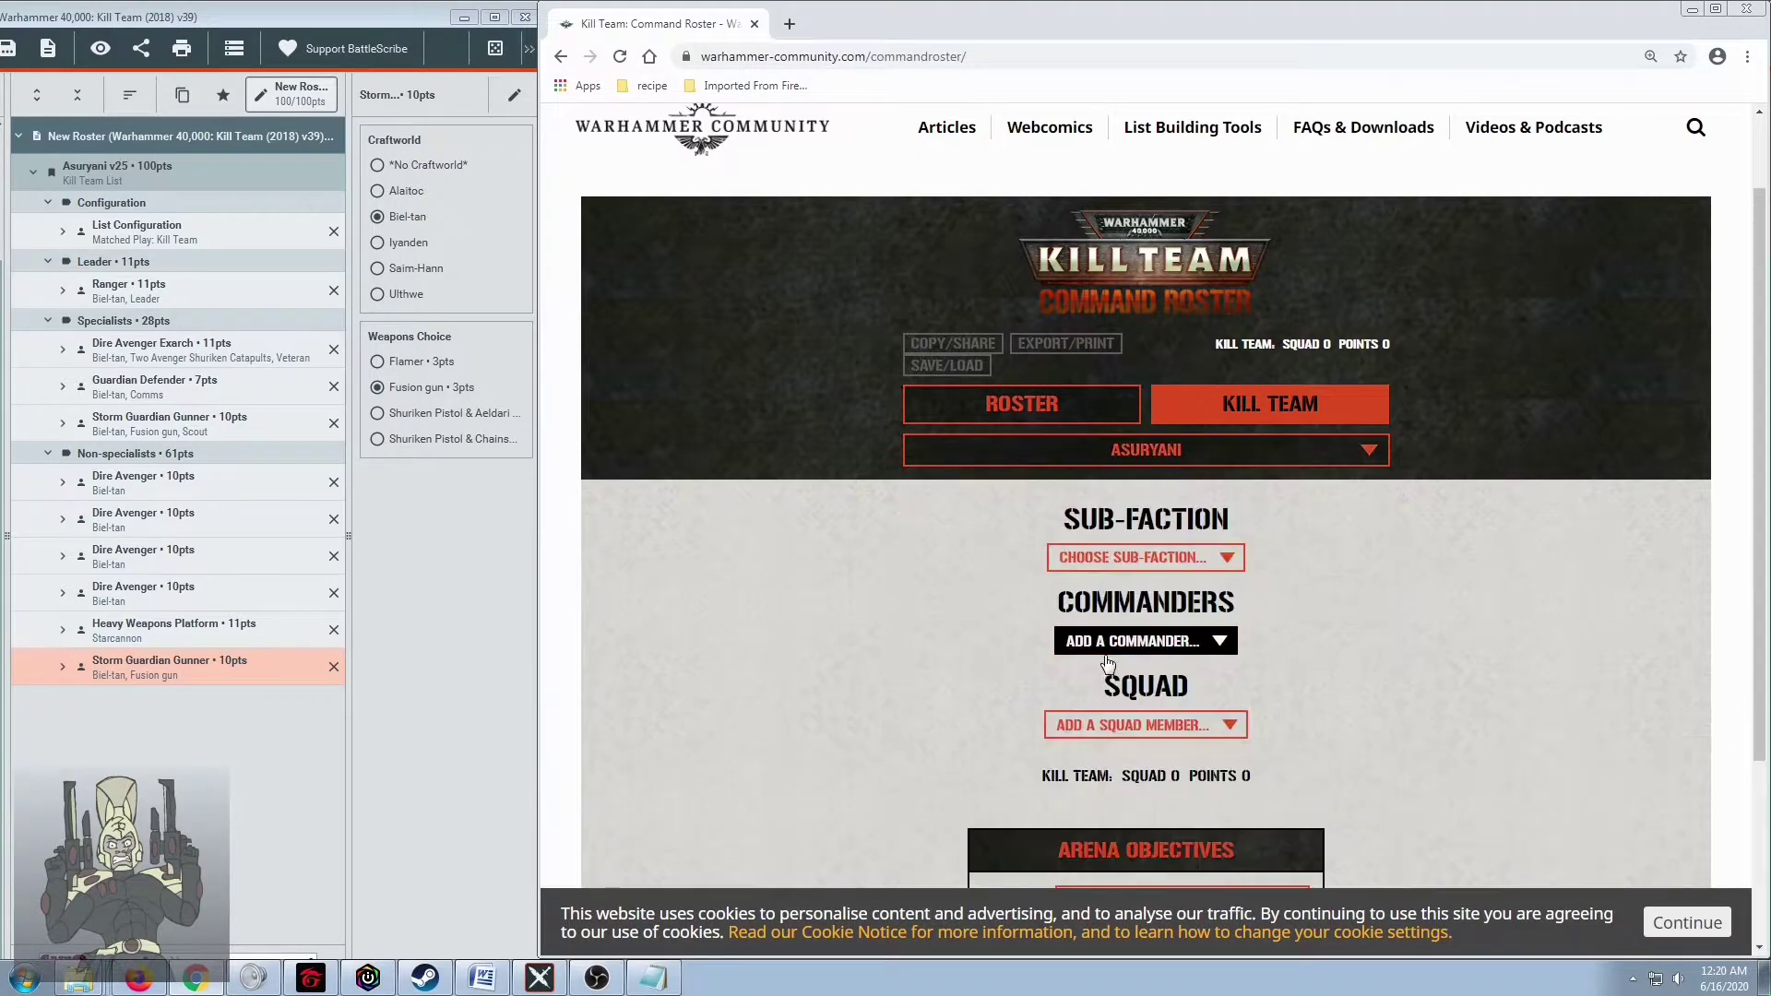
scroll(784, 553, "down", 3)
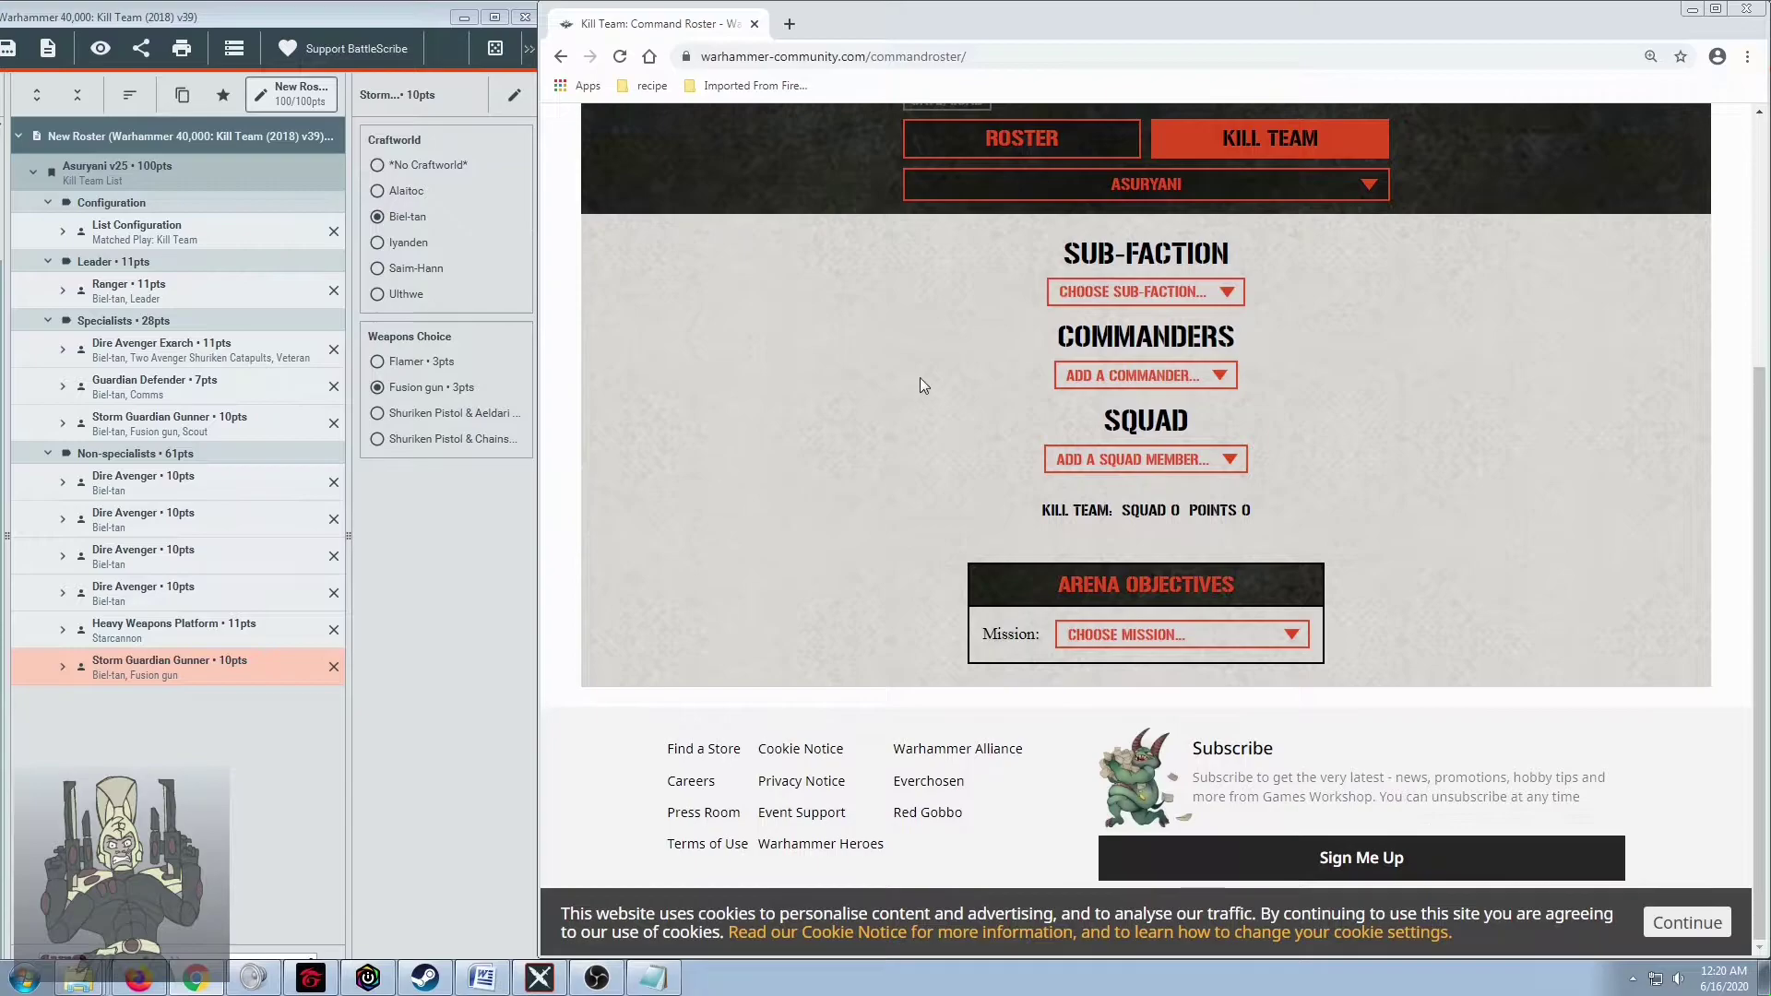
left_click(1100, 304)
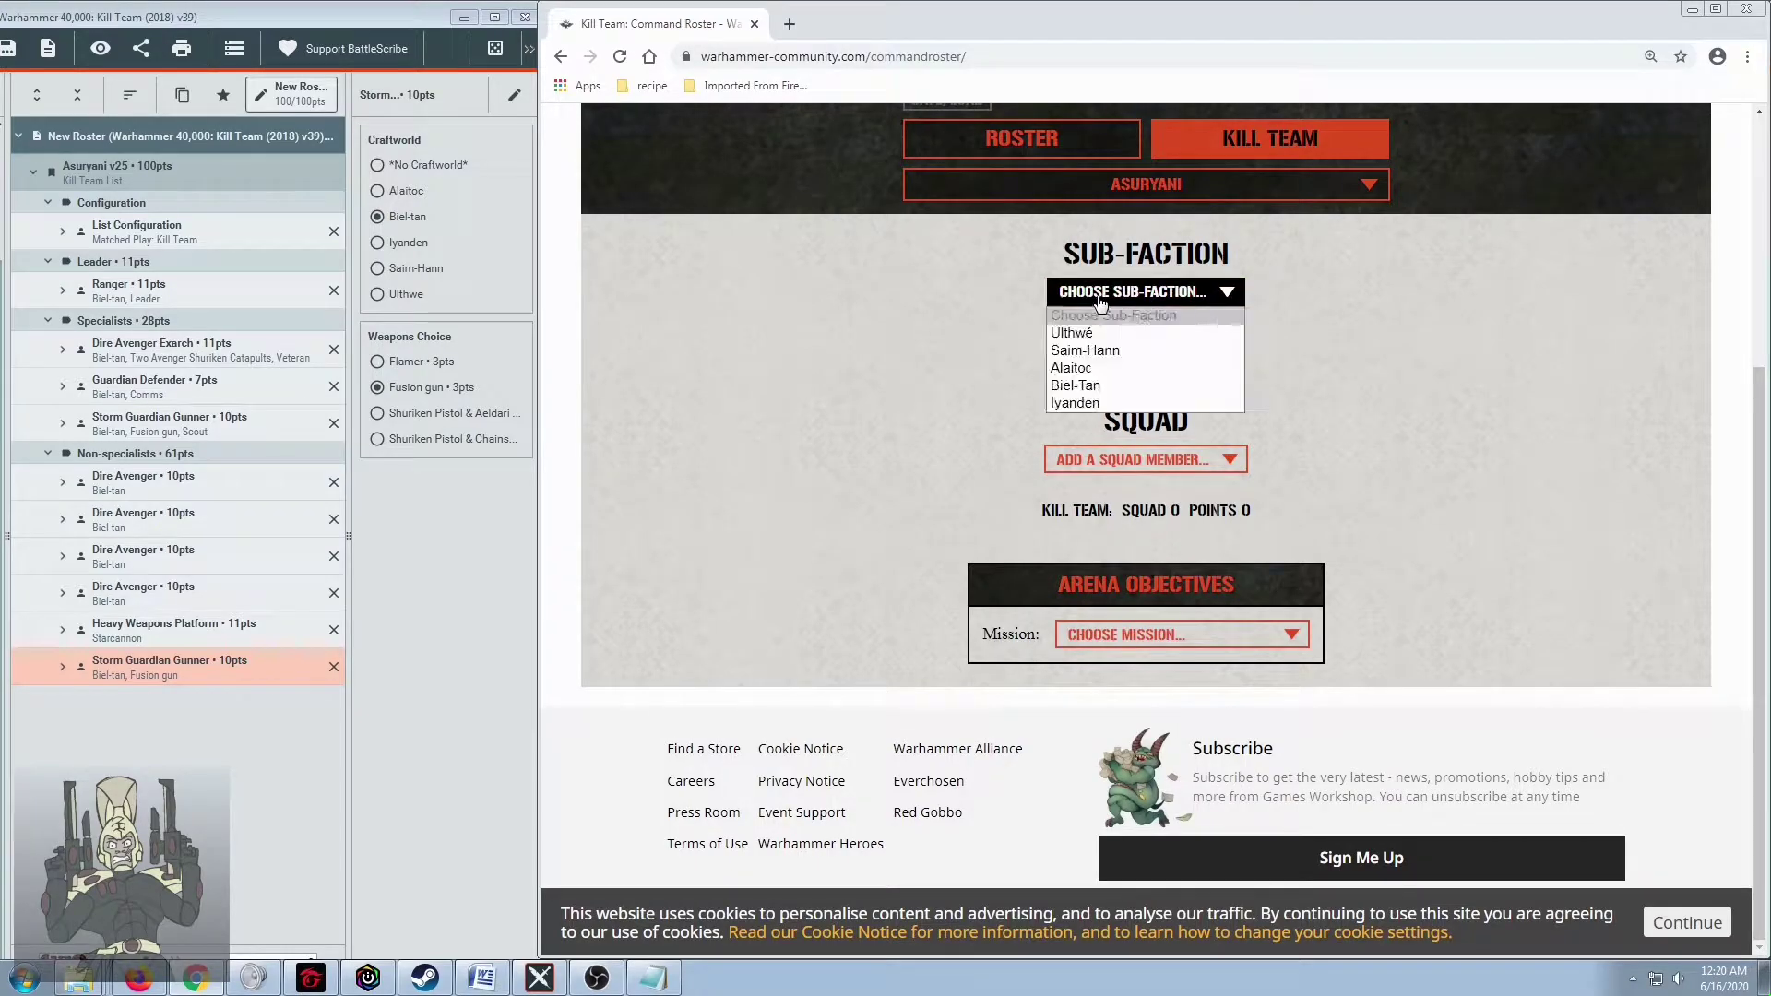
left_click(1107, 387)
scroll(858, 379, "up", 3)
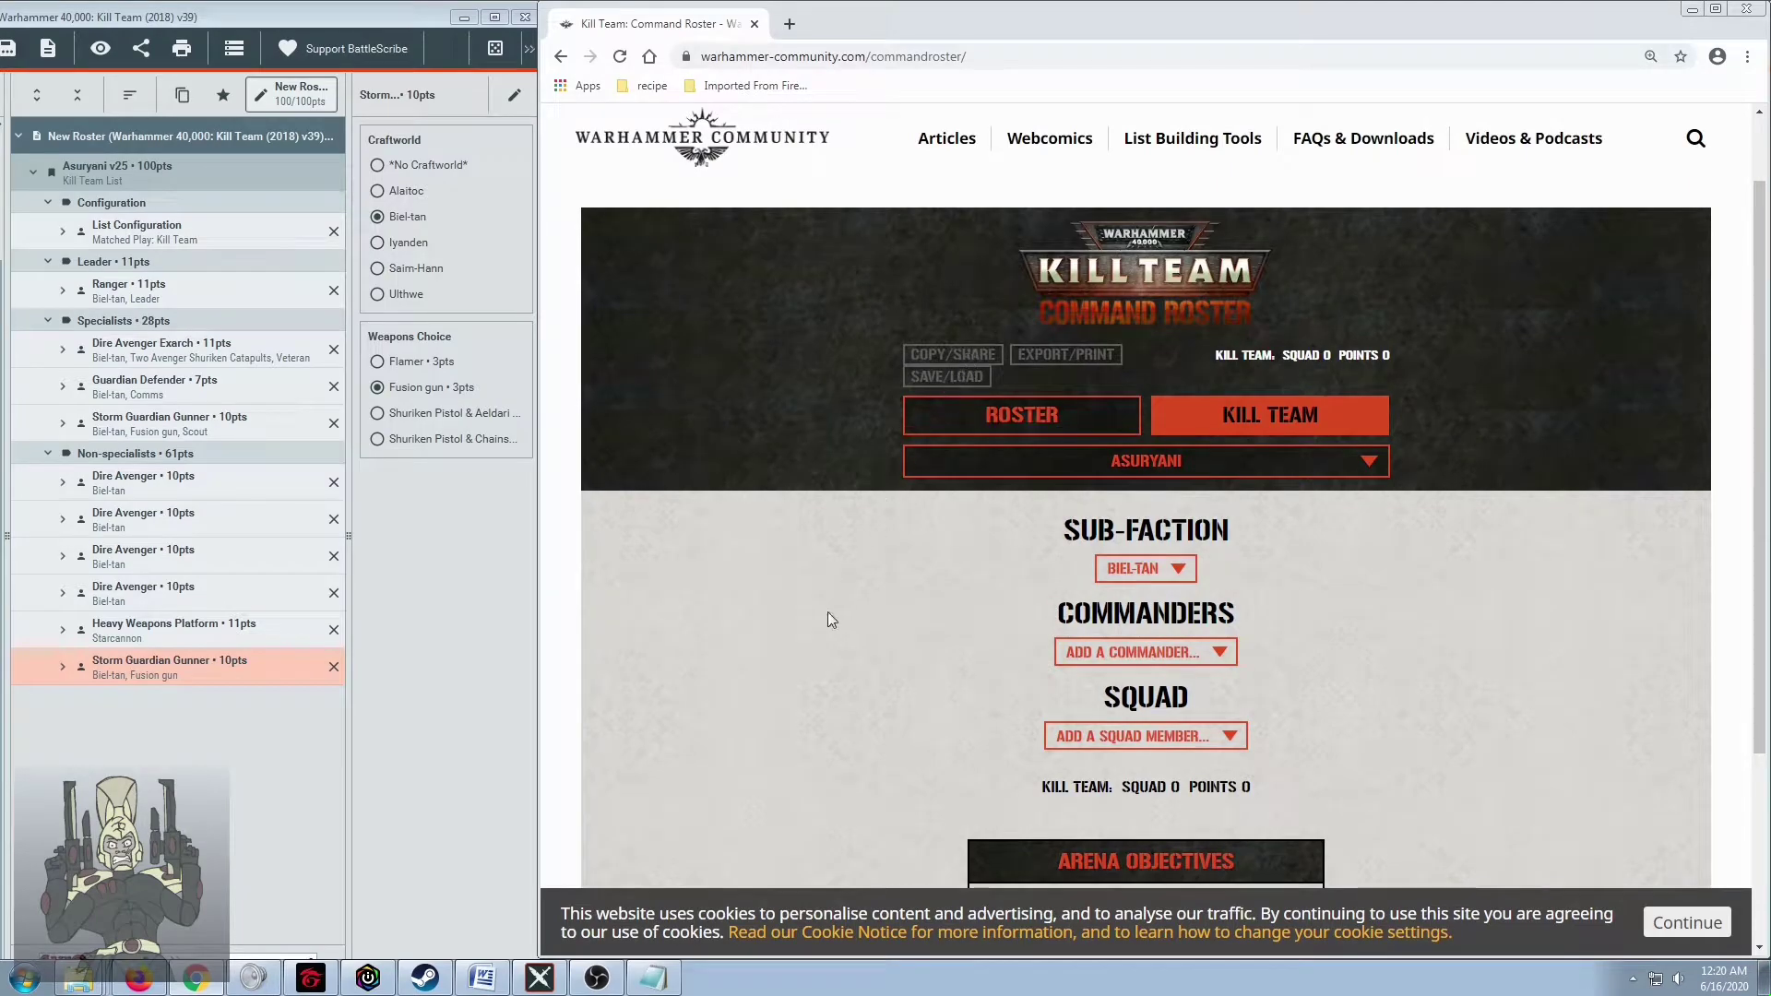
scroll(828, 620, "down", 3)
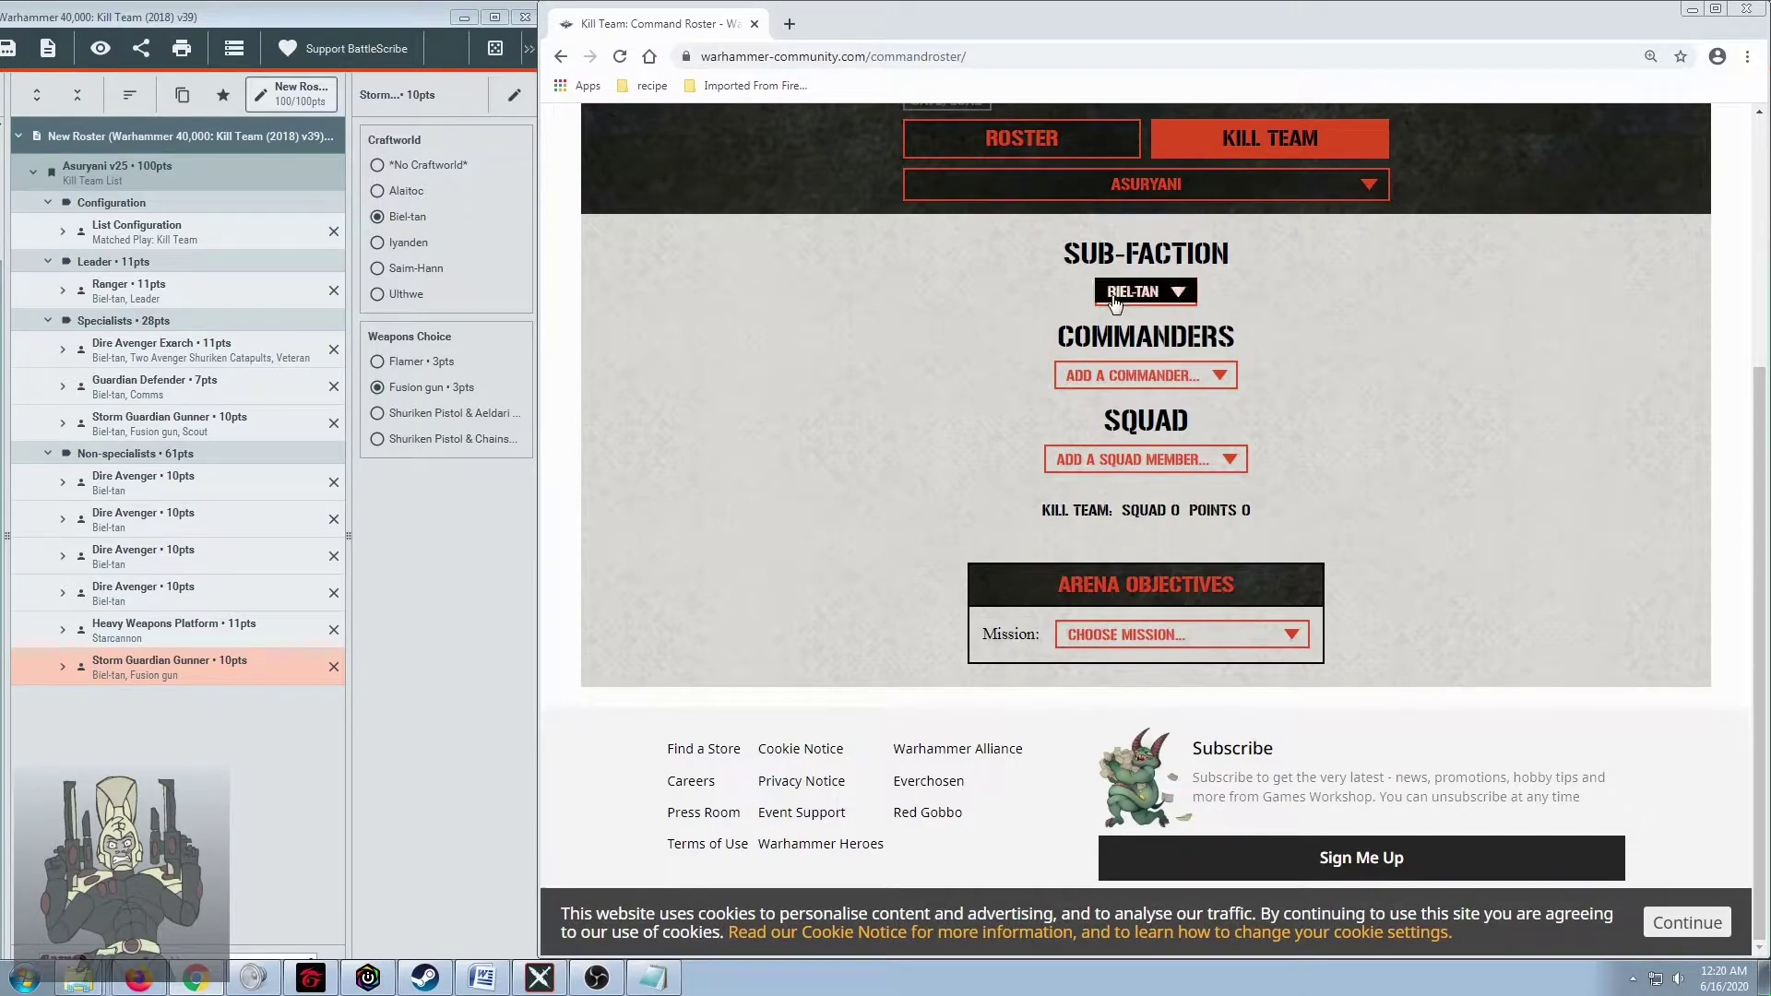
left_click(1153, 300)
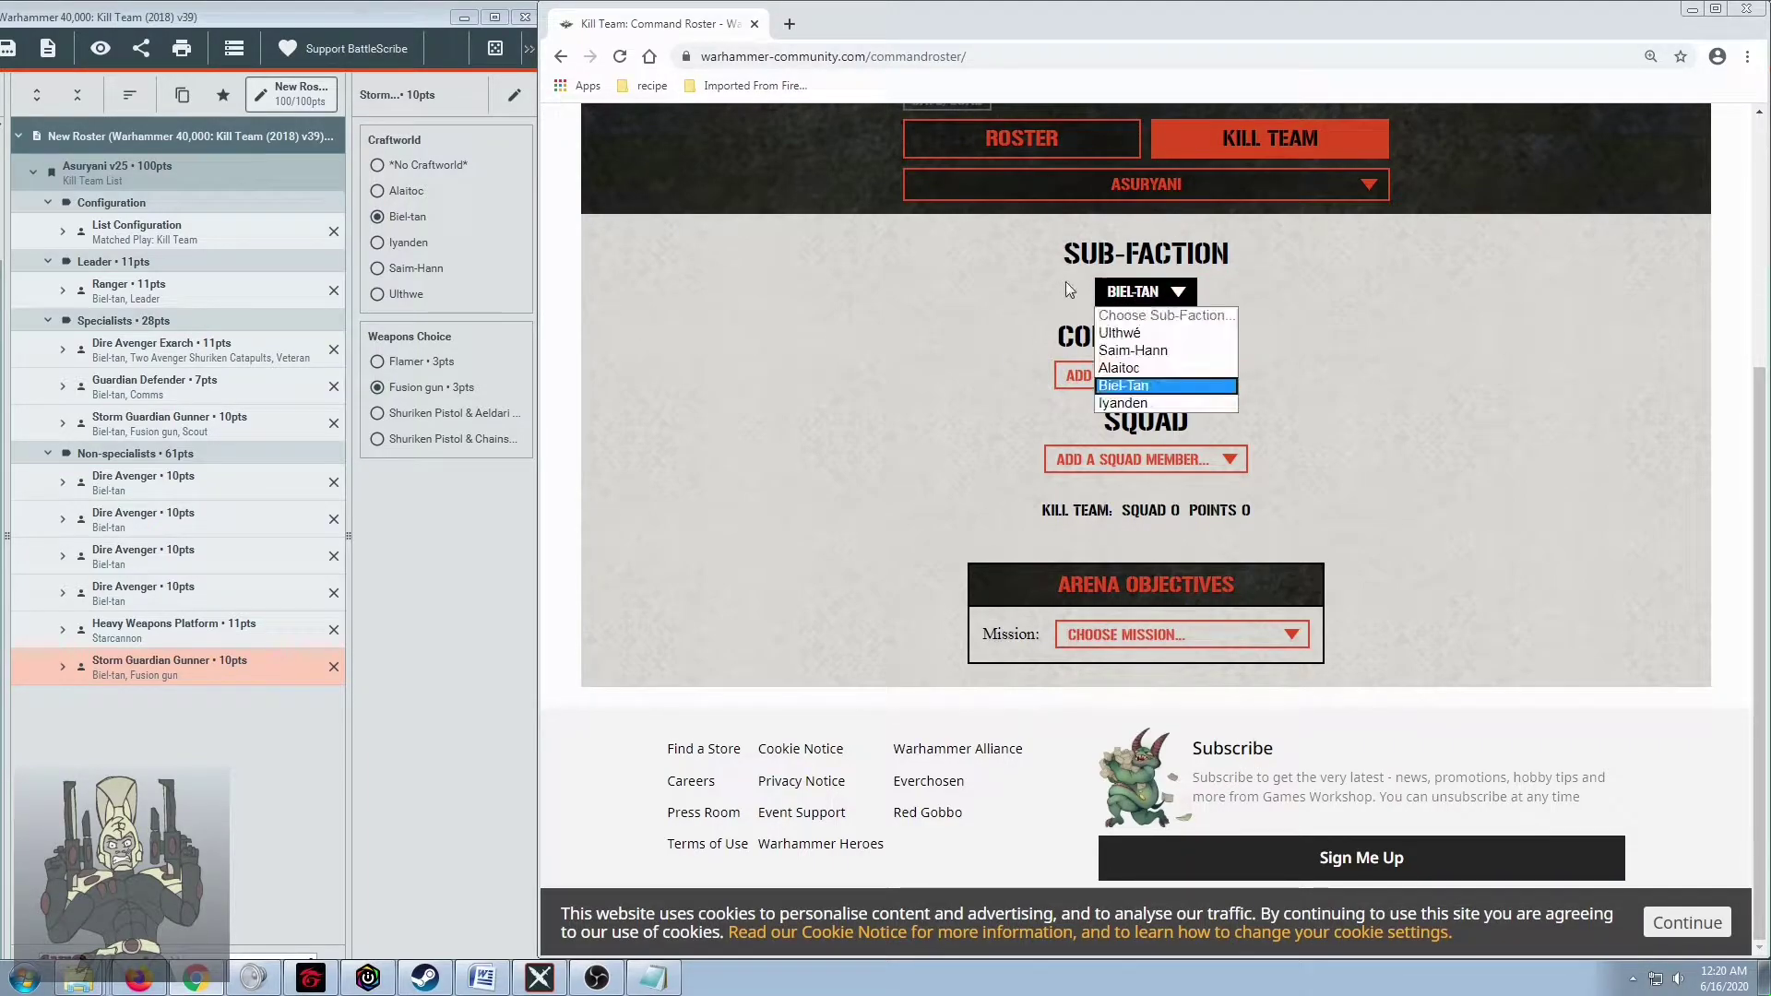
left_click(1133, 385)
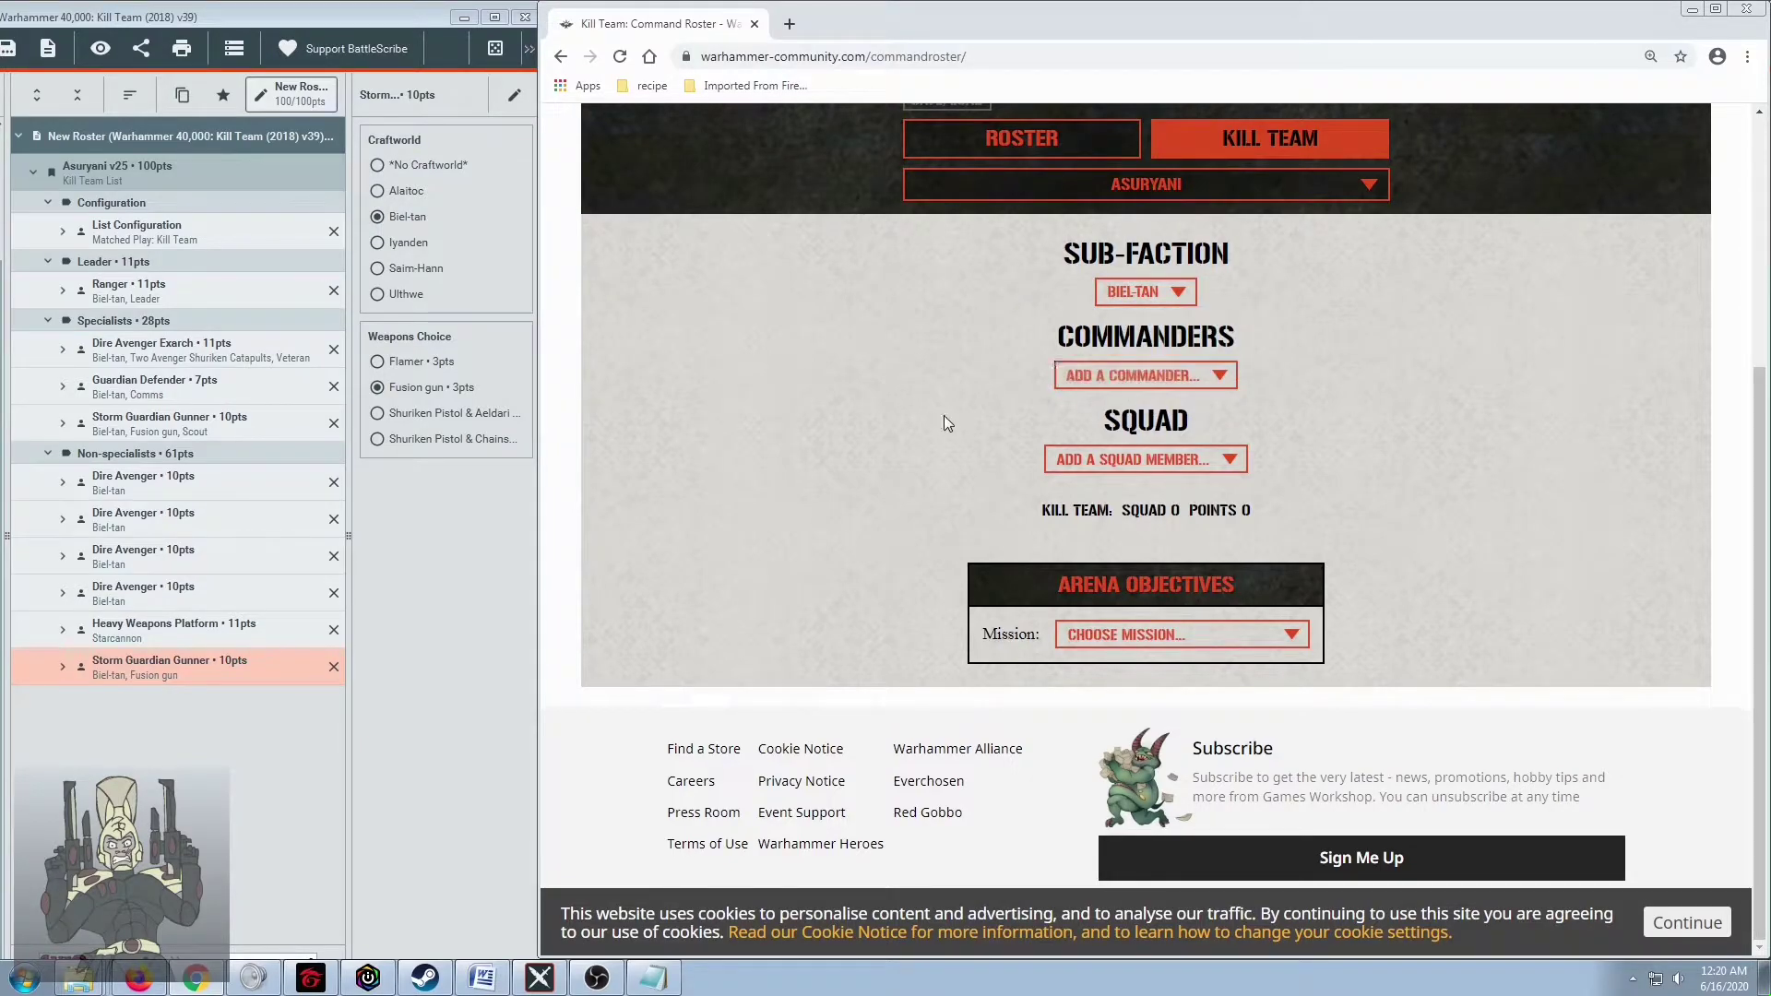
Add a Ranger to the squad and make it a specialist of type Leader
left_click(1132, 468)
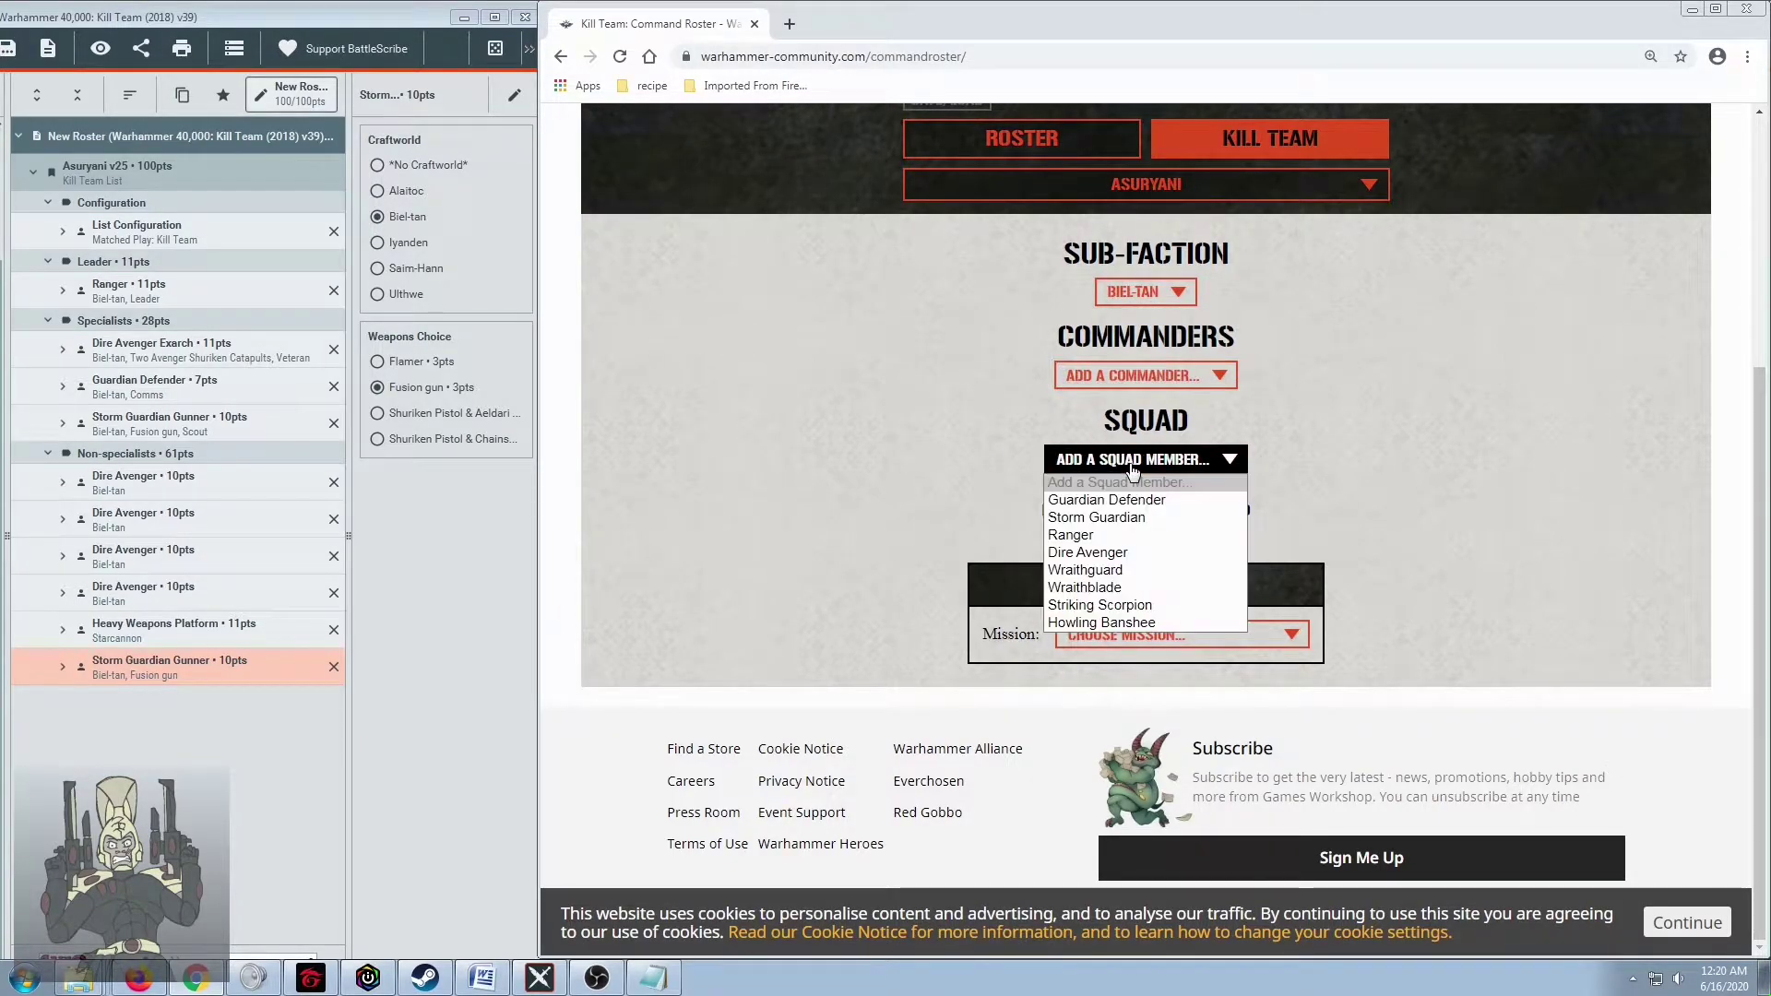
left_click(1100, 537)
scroll(848, 441, "down", 2)
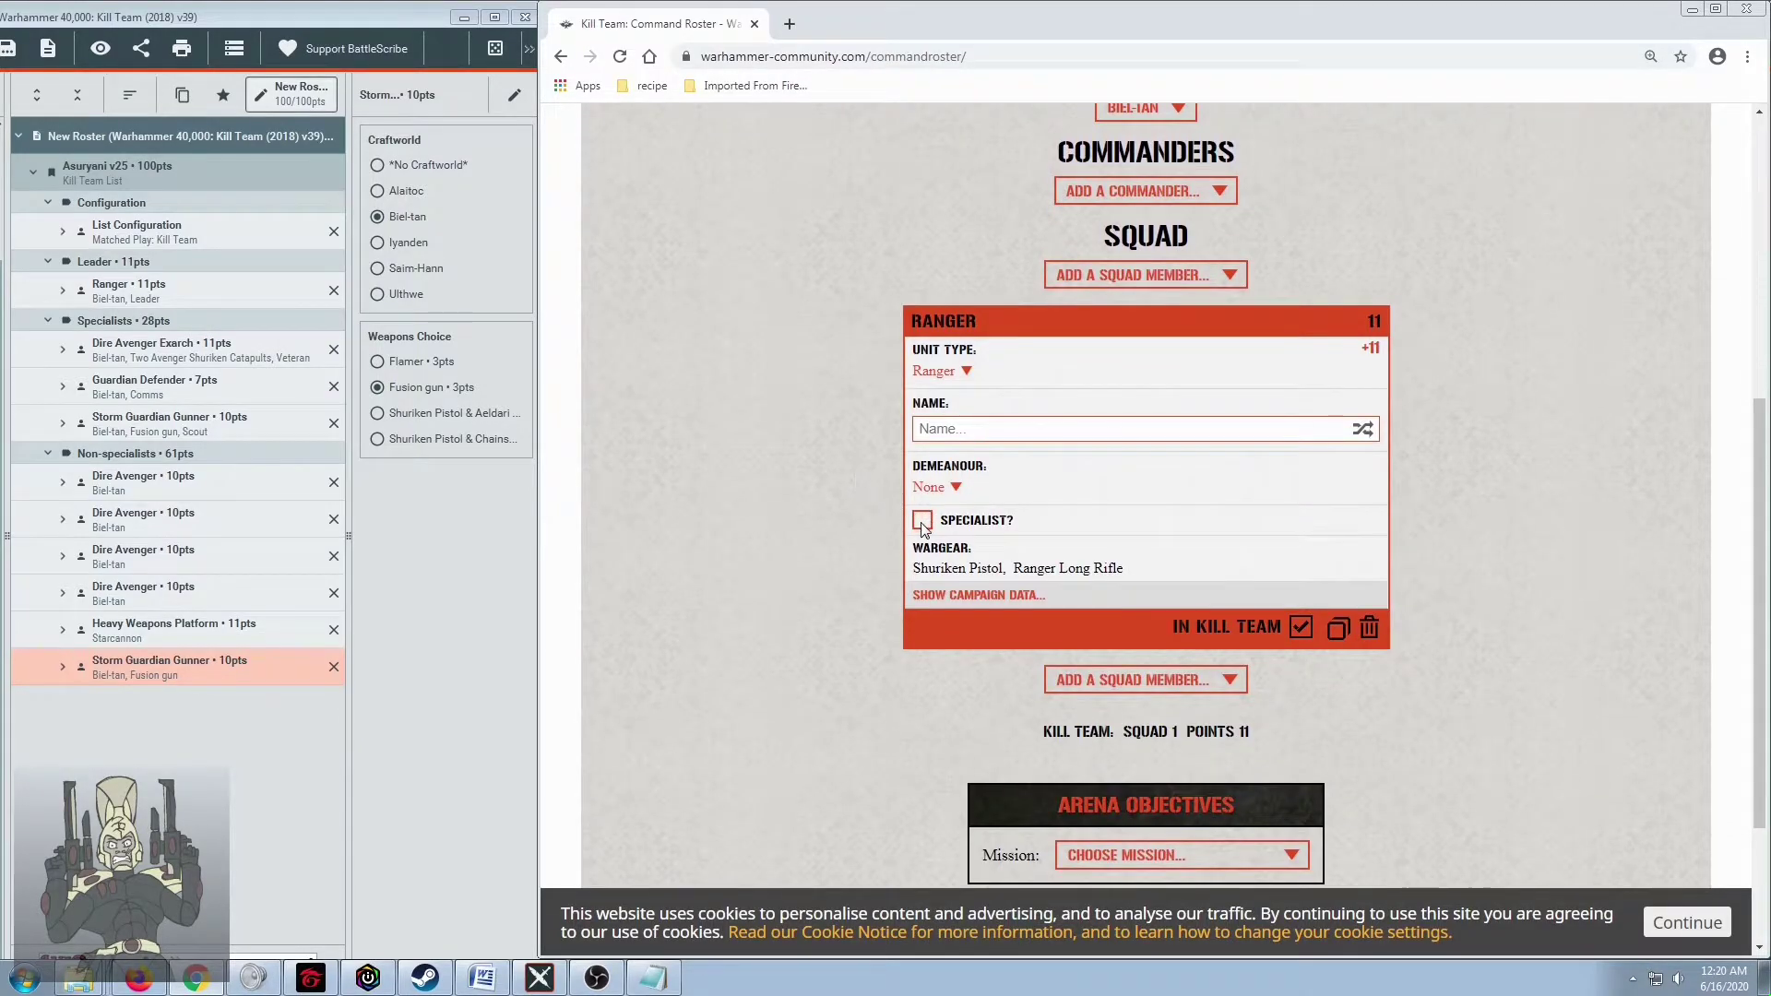
left_click(923, 522)
left_click(1001, 576)
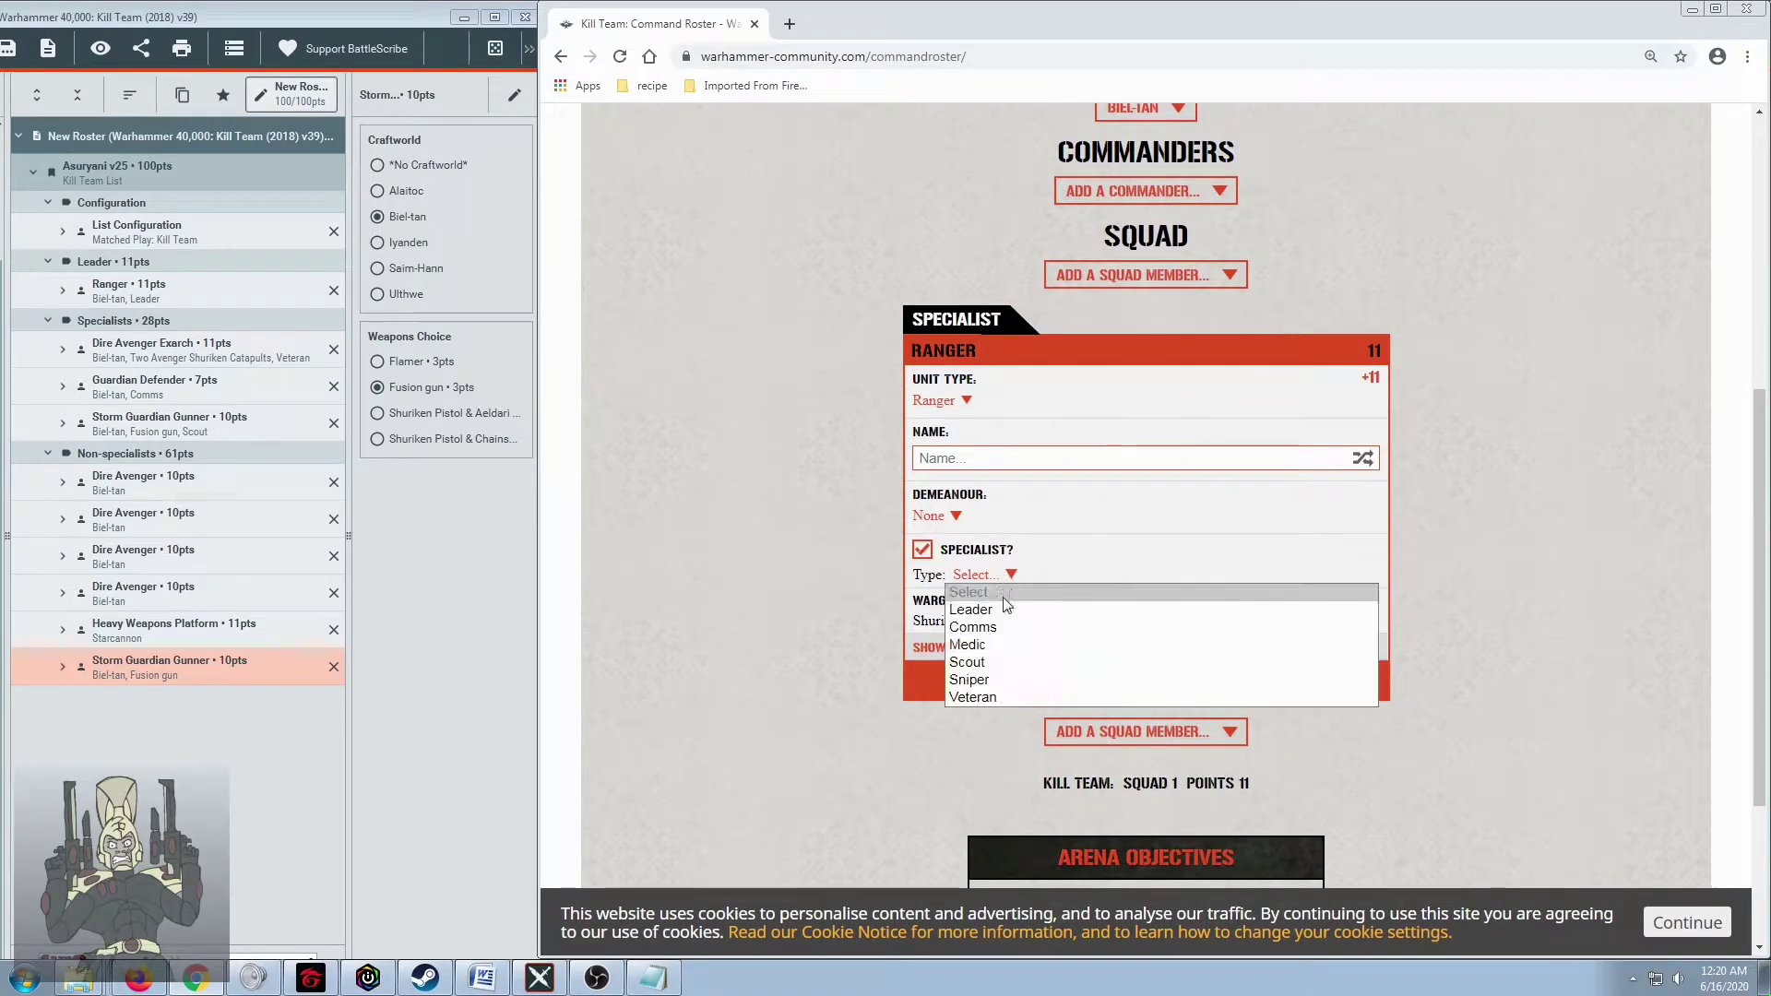
left_click(1006, 611)
scroll(801, 502, "down", 2)
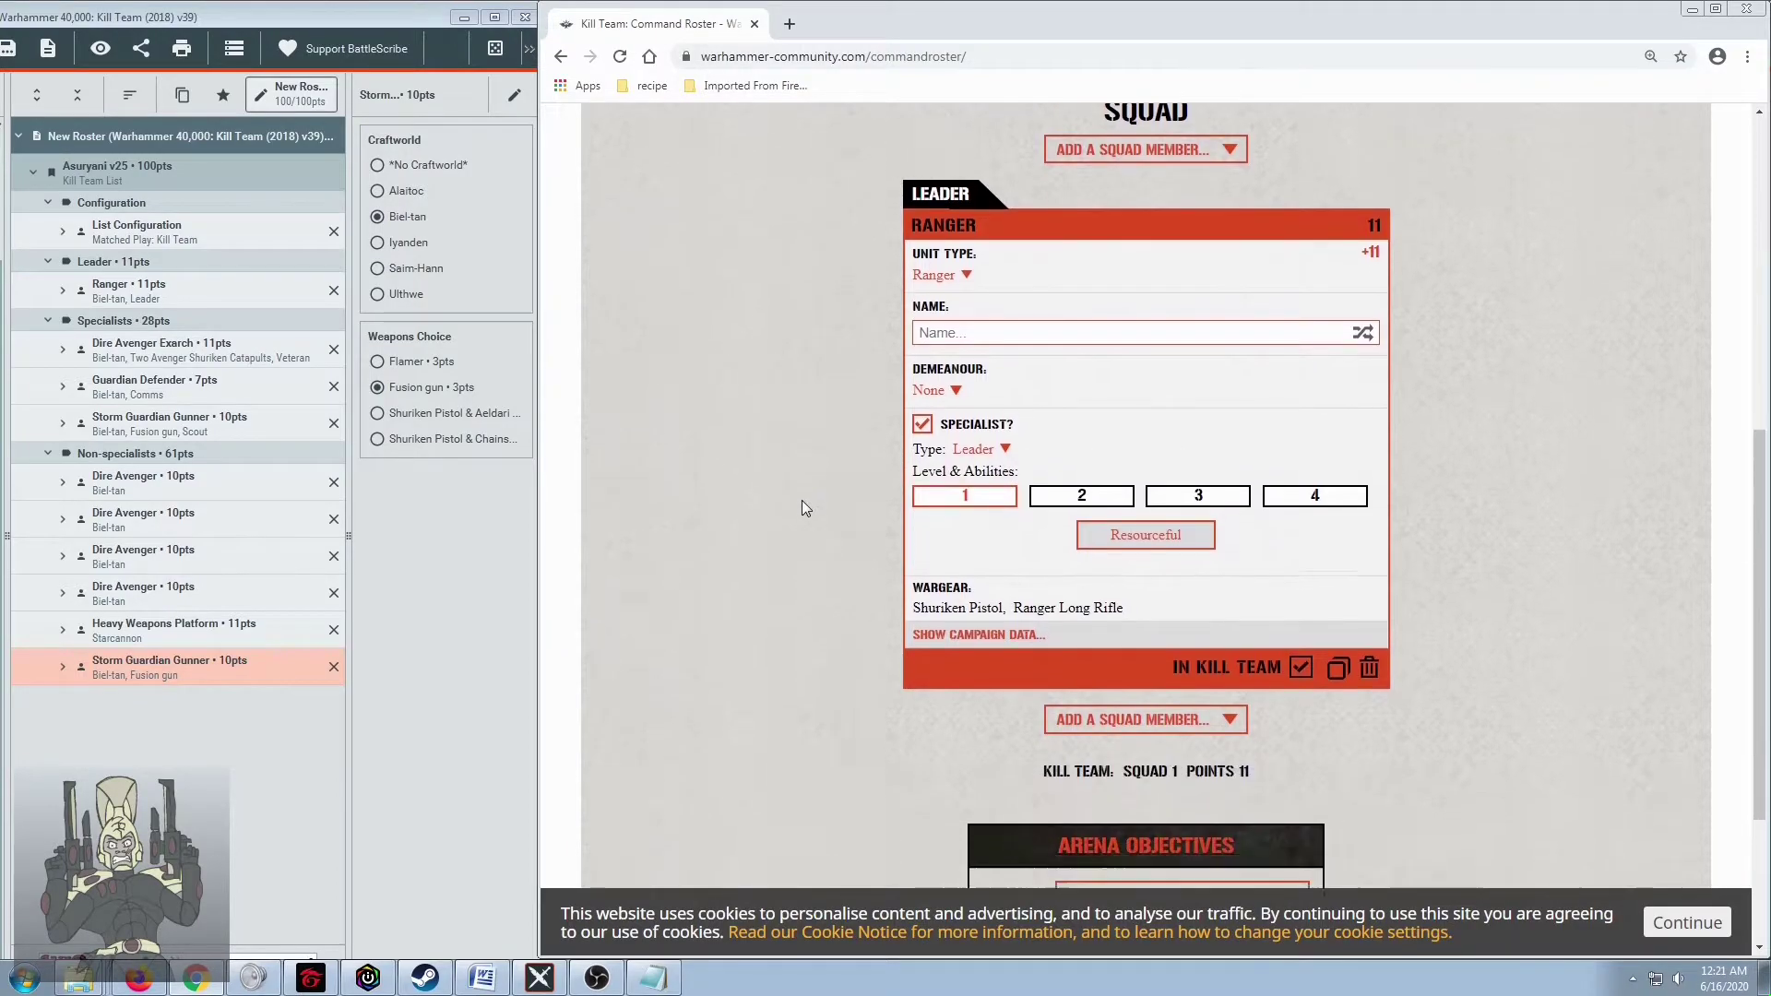
scroll(836, 406, "up", 1)
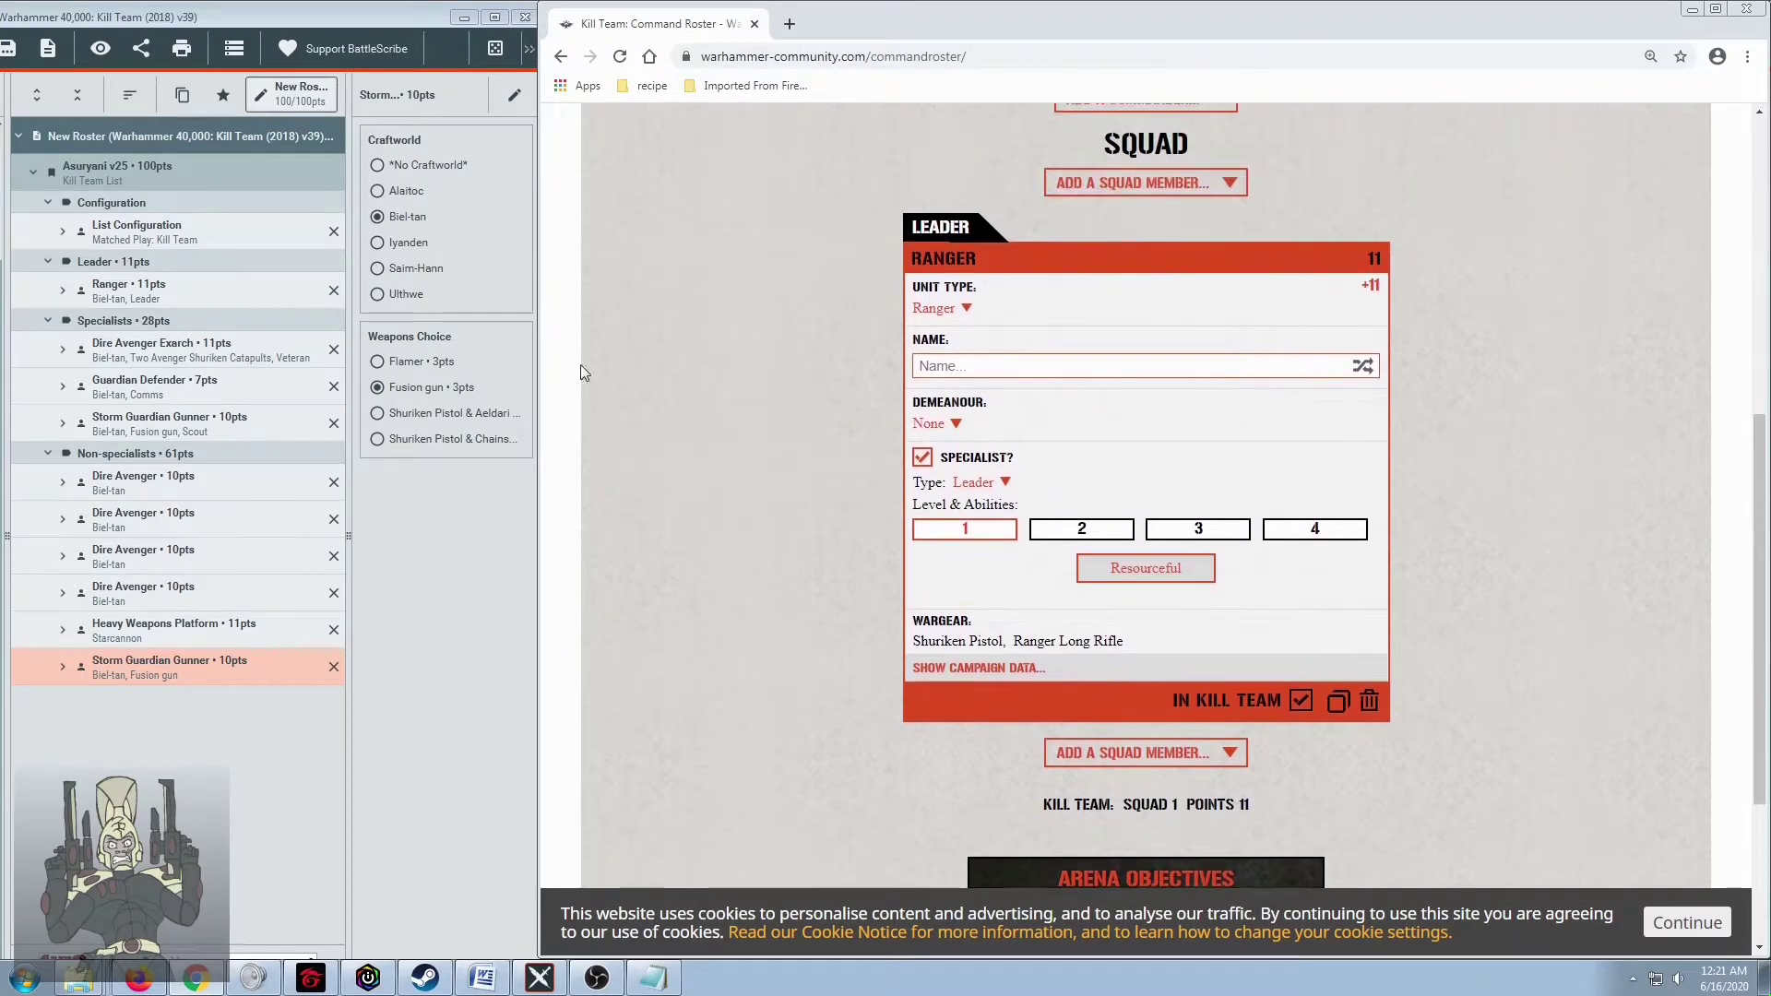
Review the Ranger leader's entry and kill team page, and check them against the list in Notepad
scroll(803, 415, "down", 2)
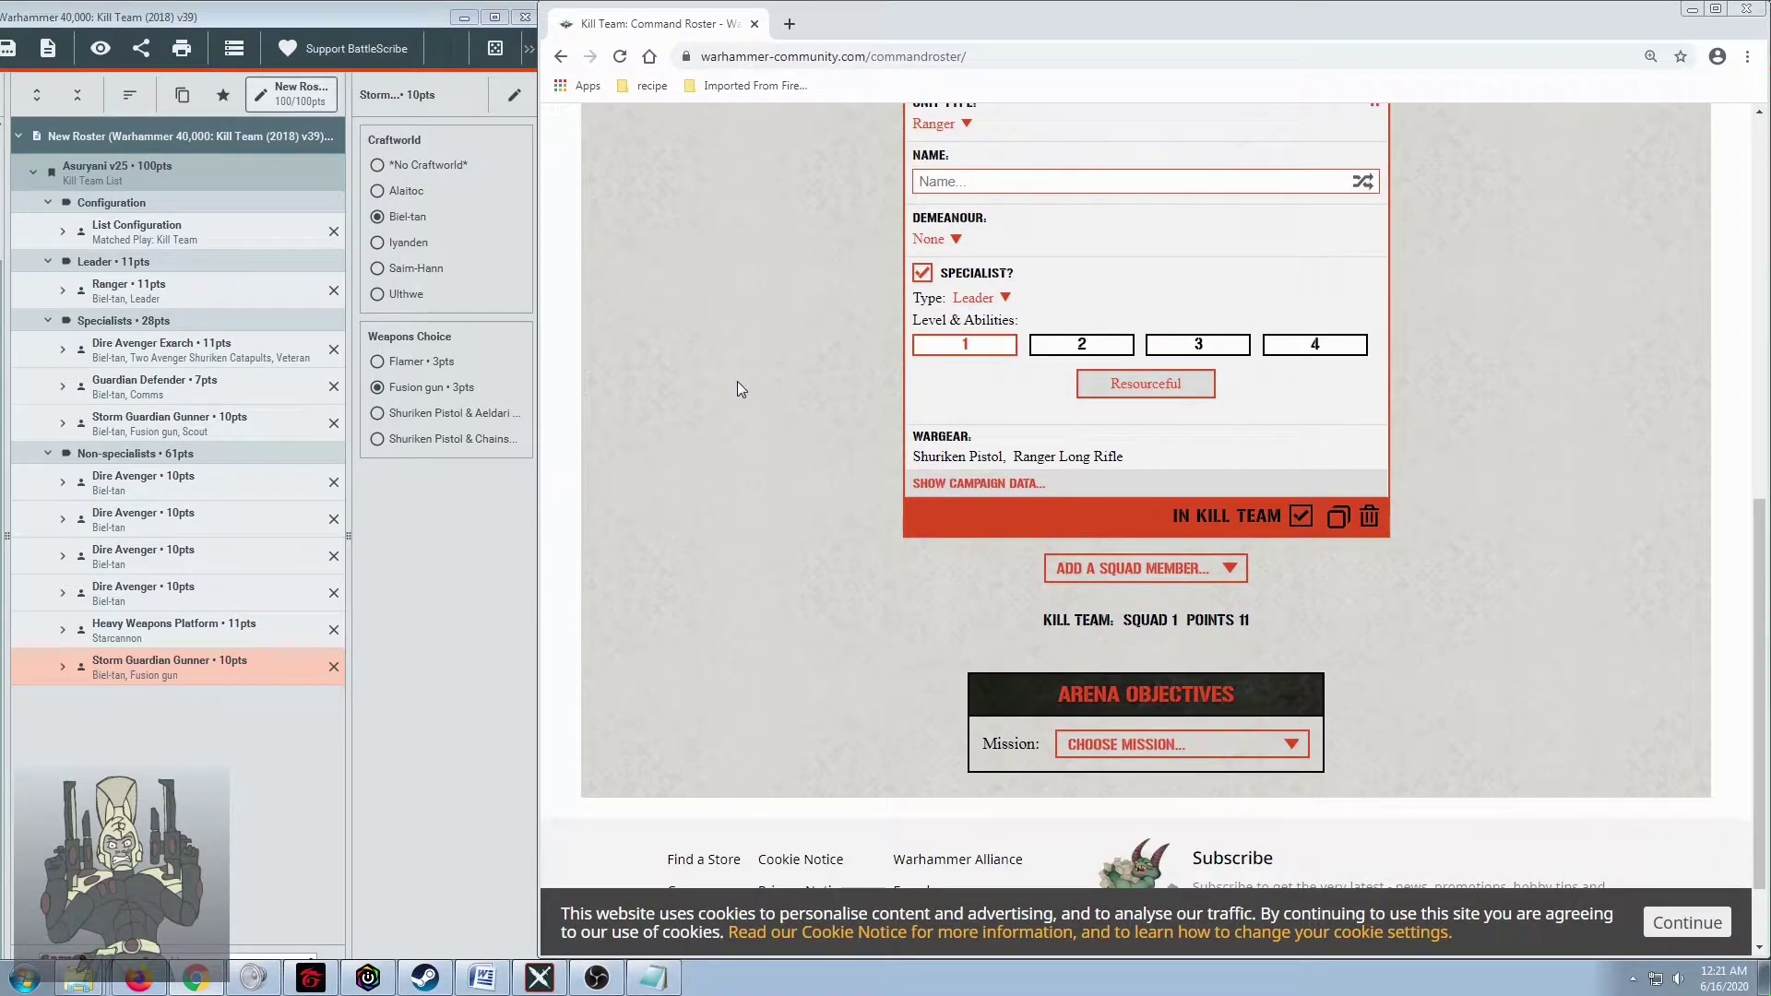
scroll(738, 383, "down", 1)
scroll(746, 369, "up", 9)
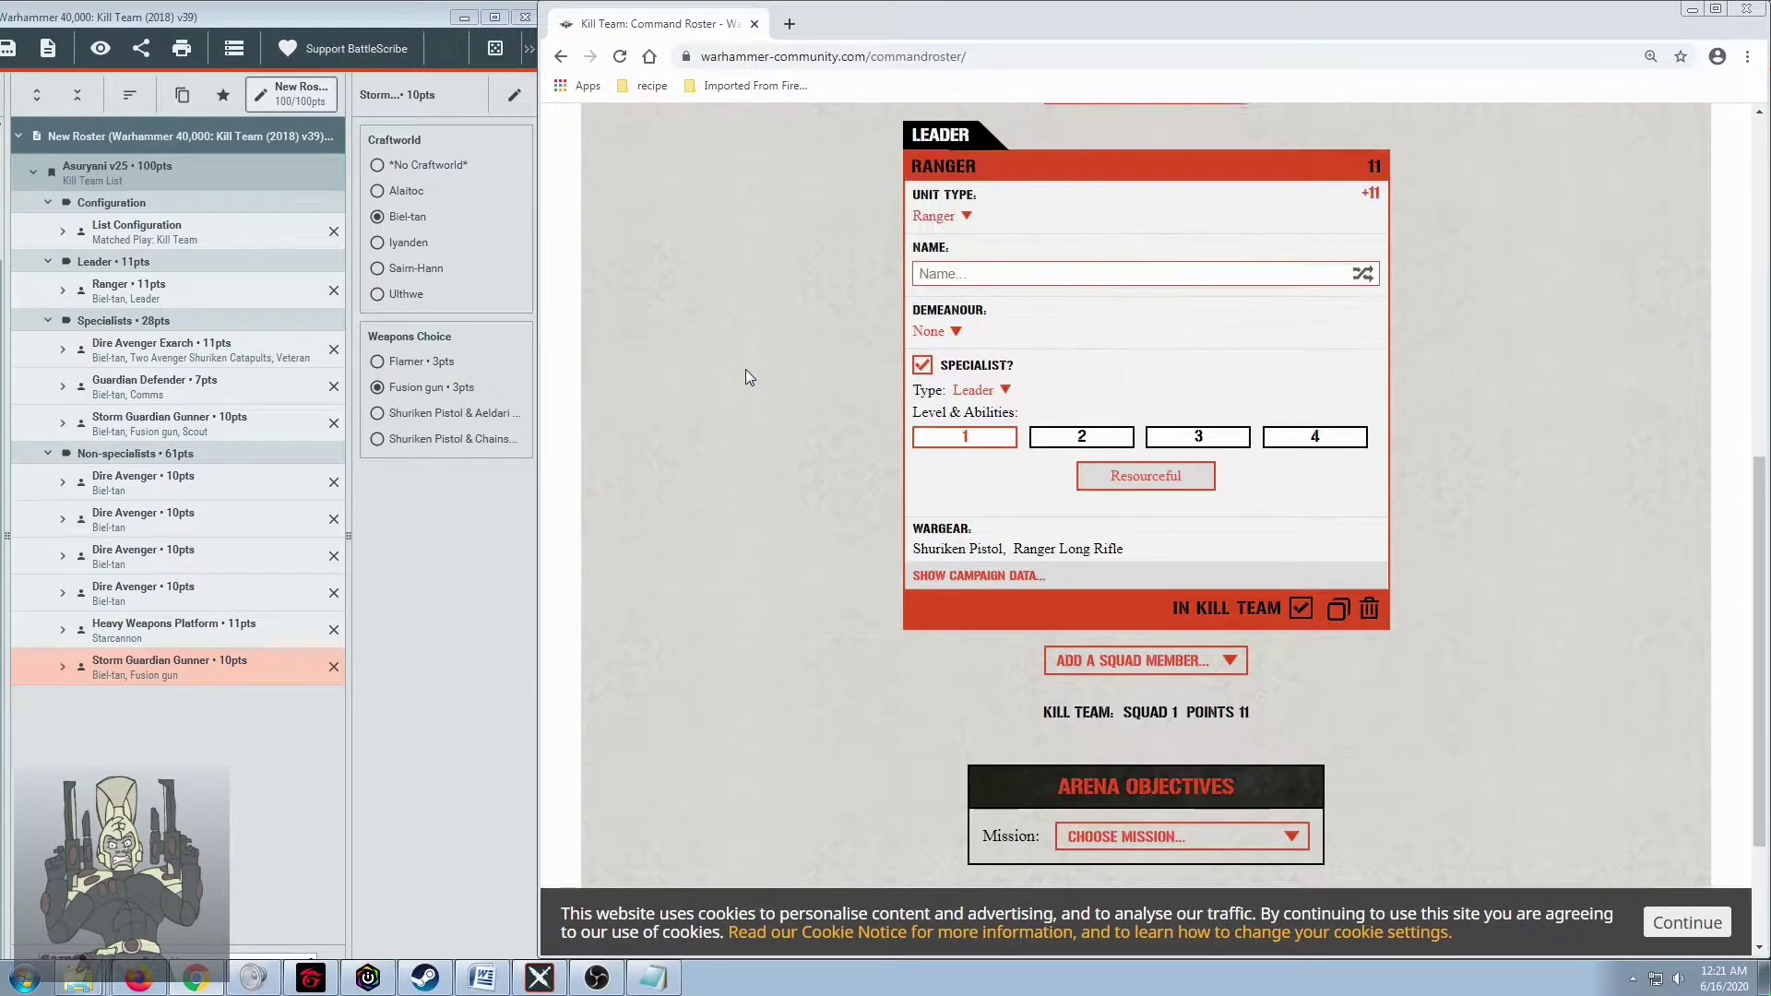
scroll(745, 367, "down", 8)
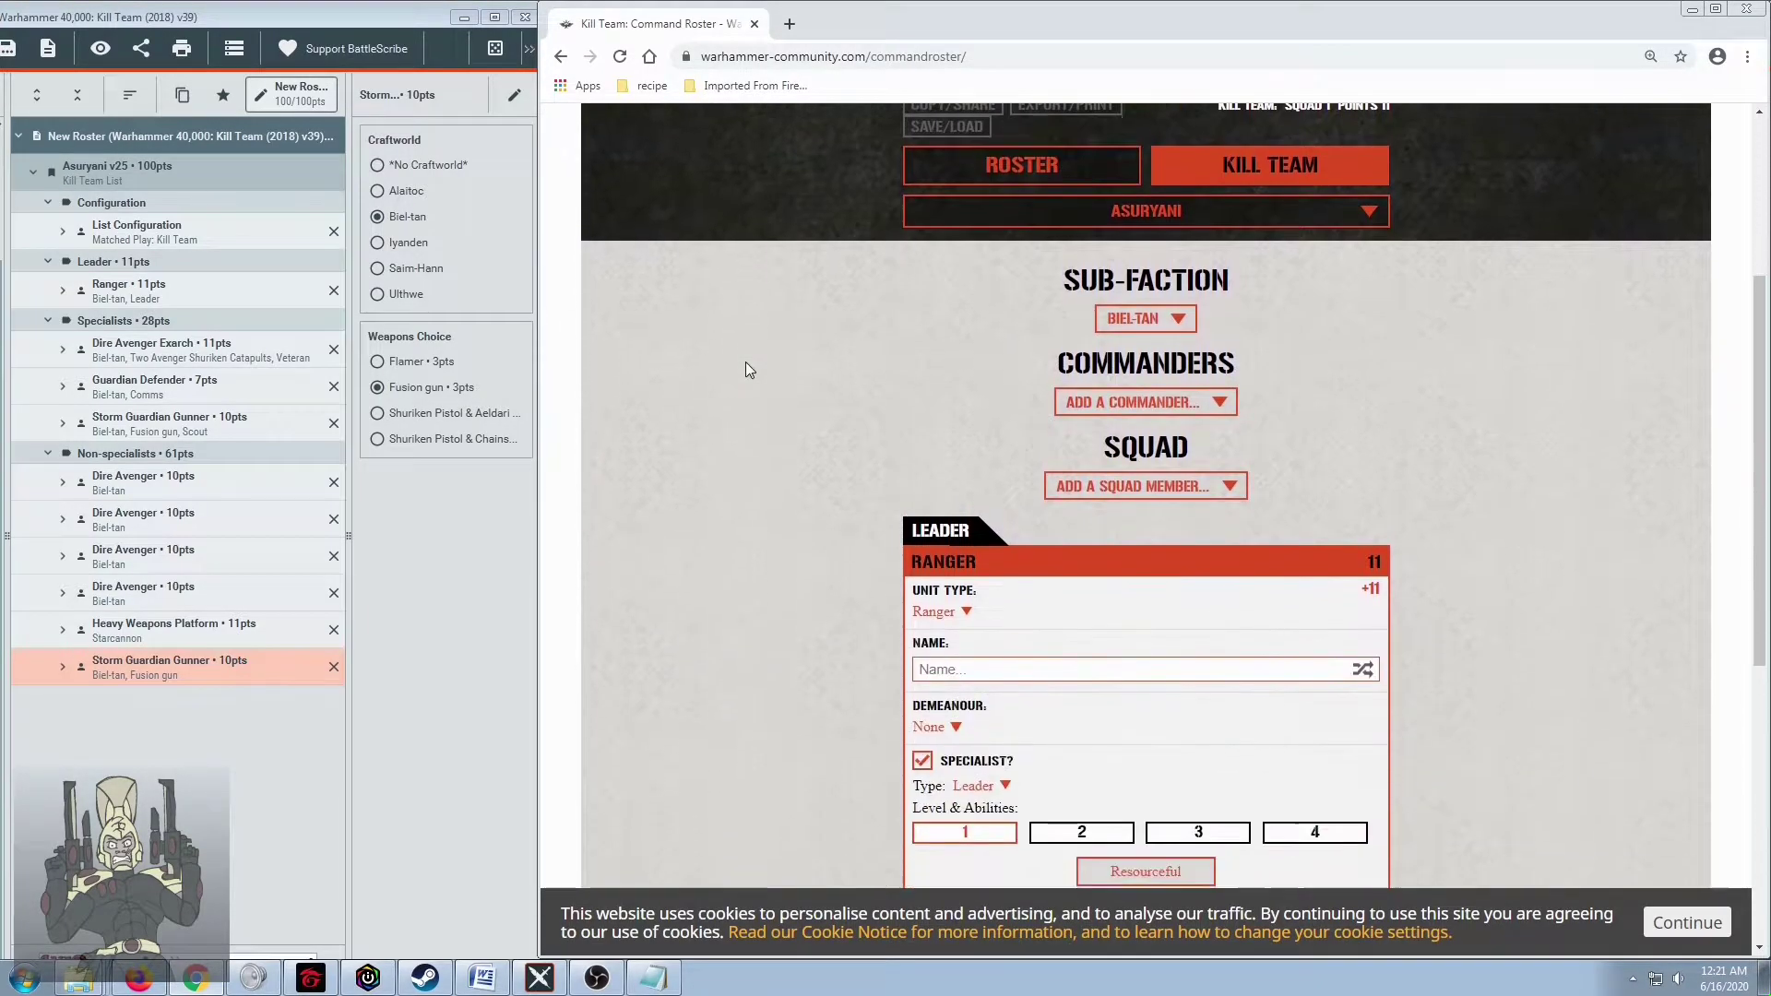
scroll(747, 365, "up", 1)
scroll(749, 366, "up", 1)
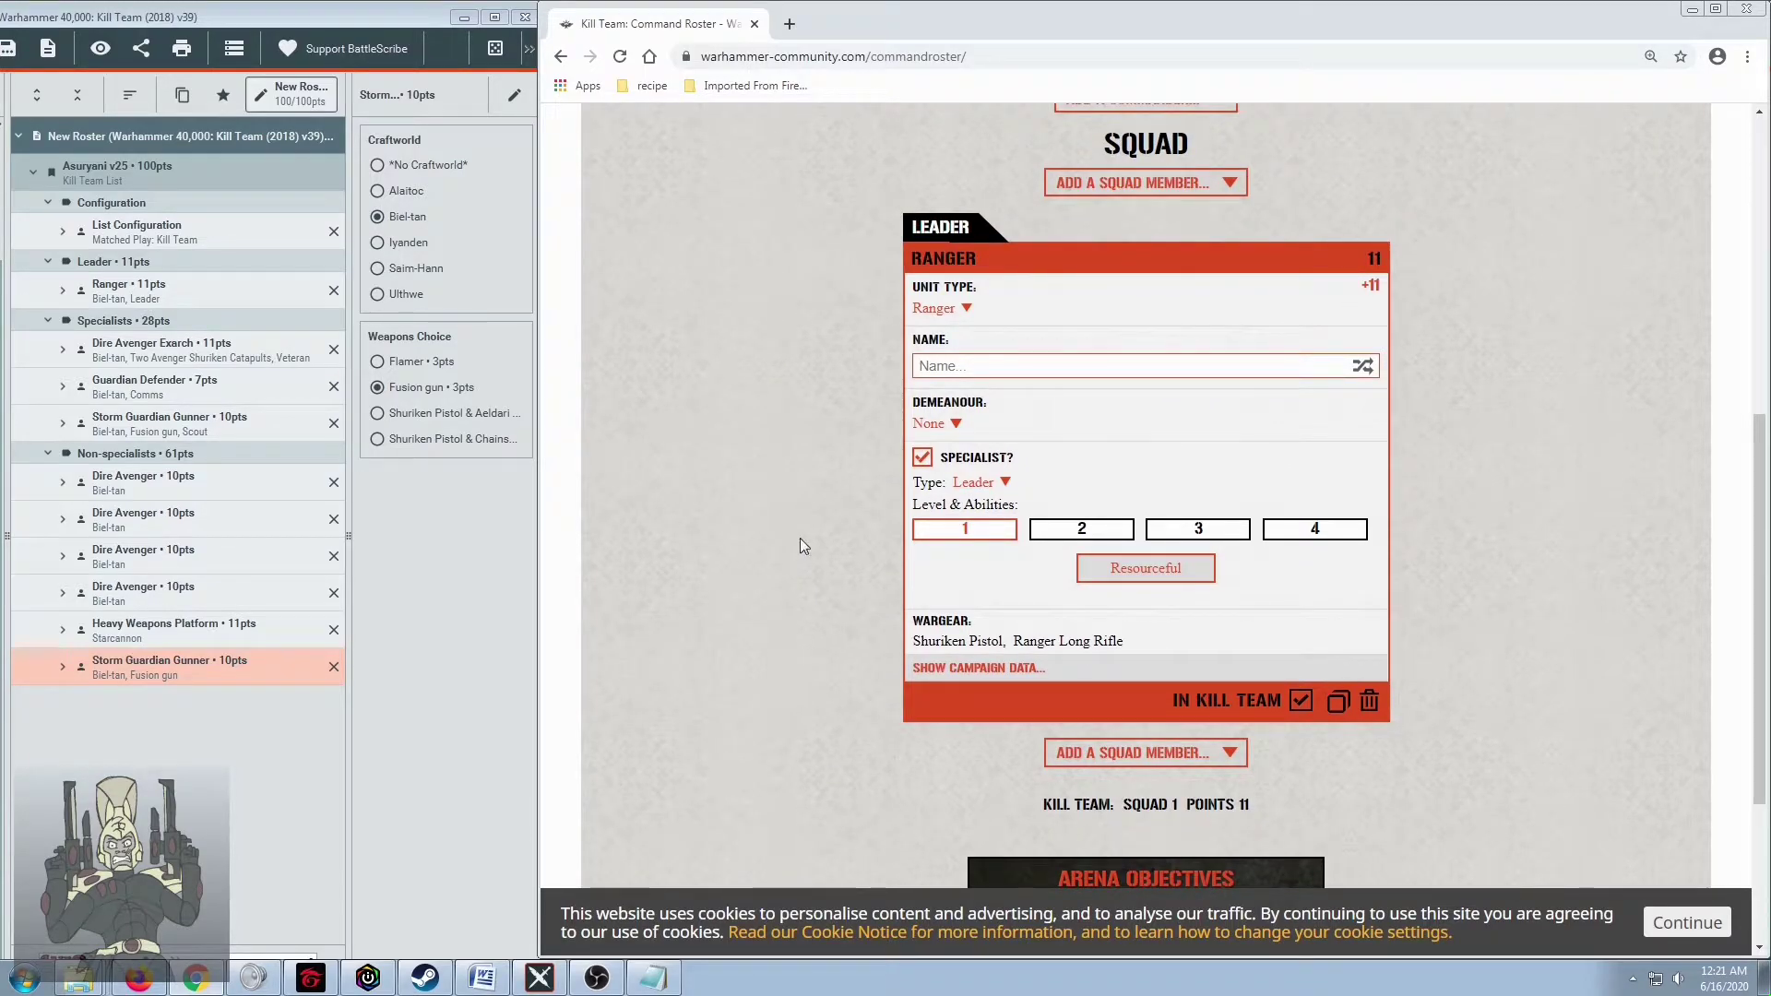
scroll(800, 544, "down", 3)
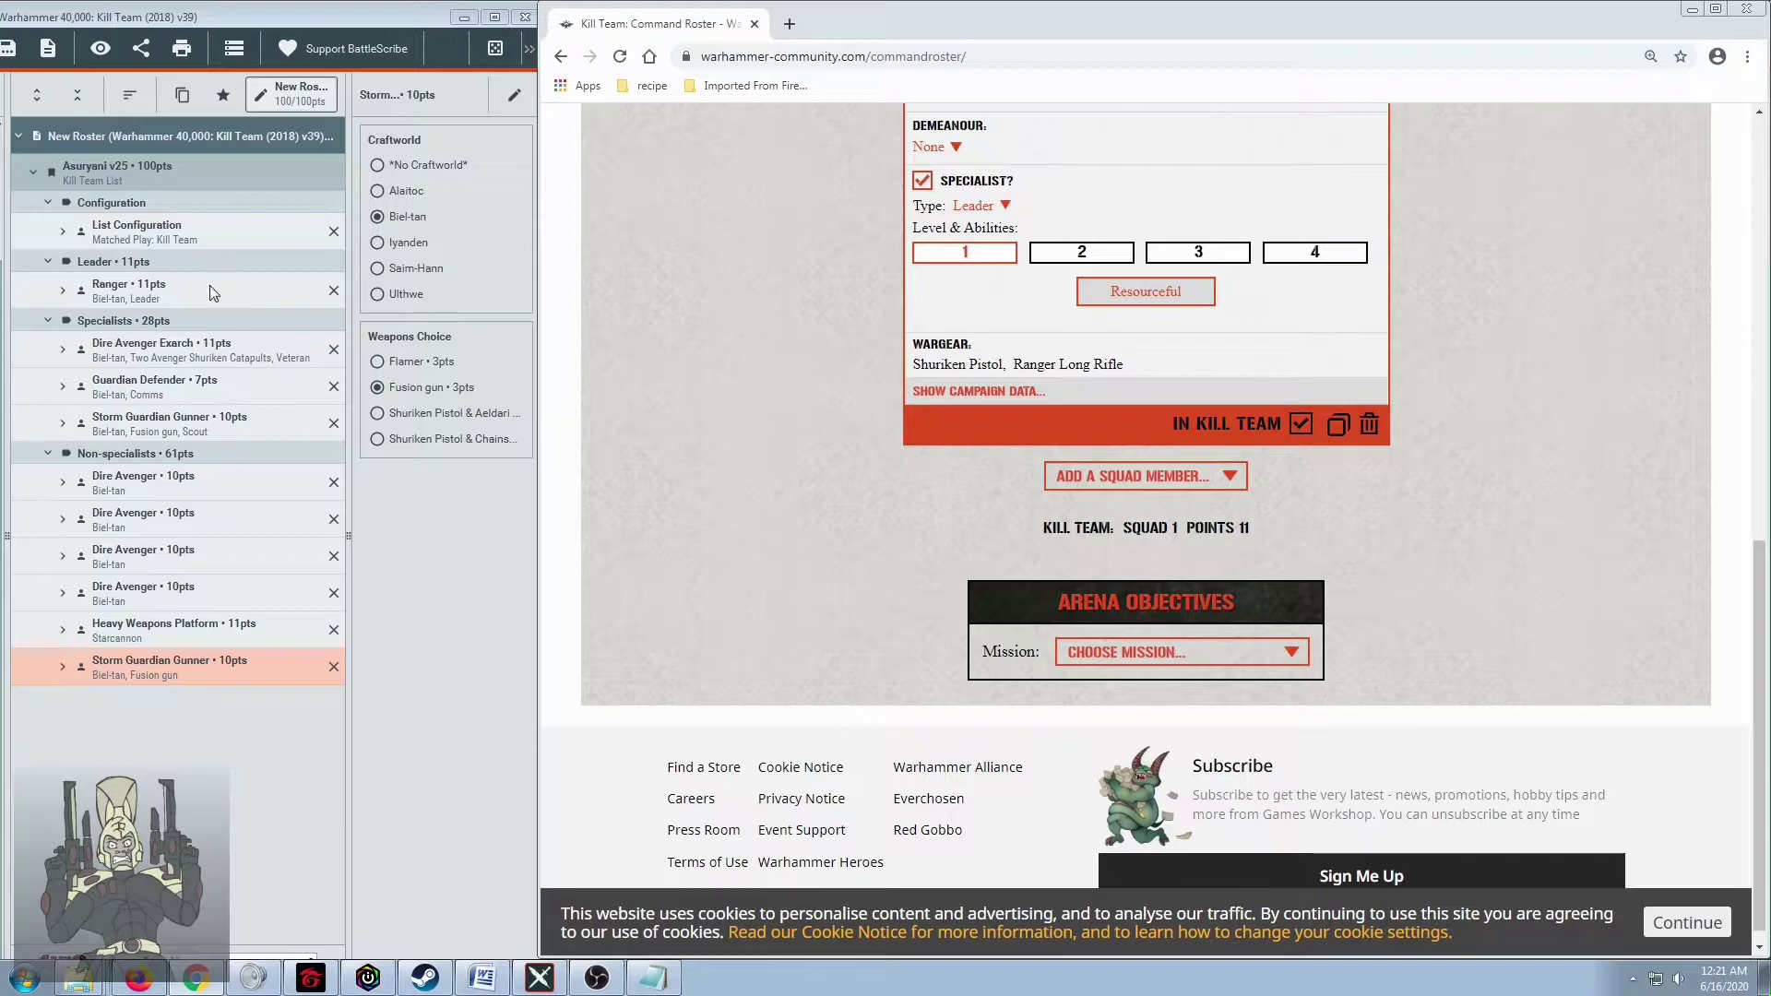
left_click(653, 978)
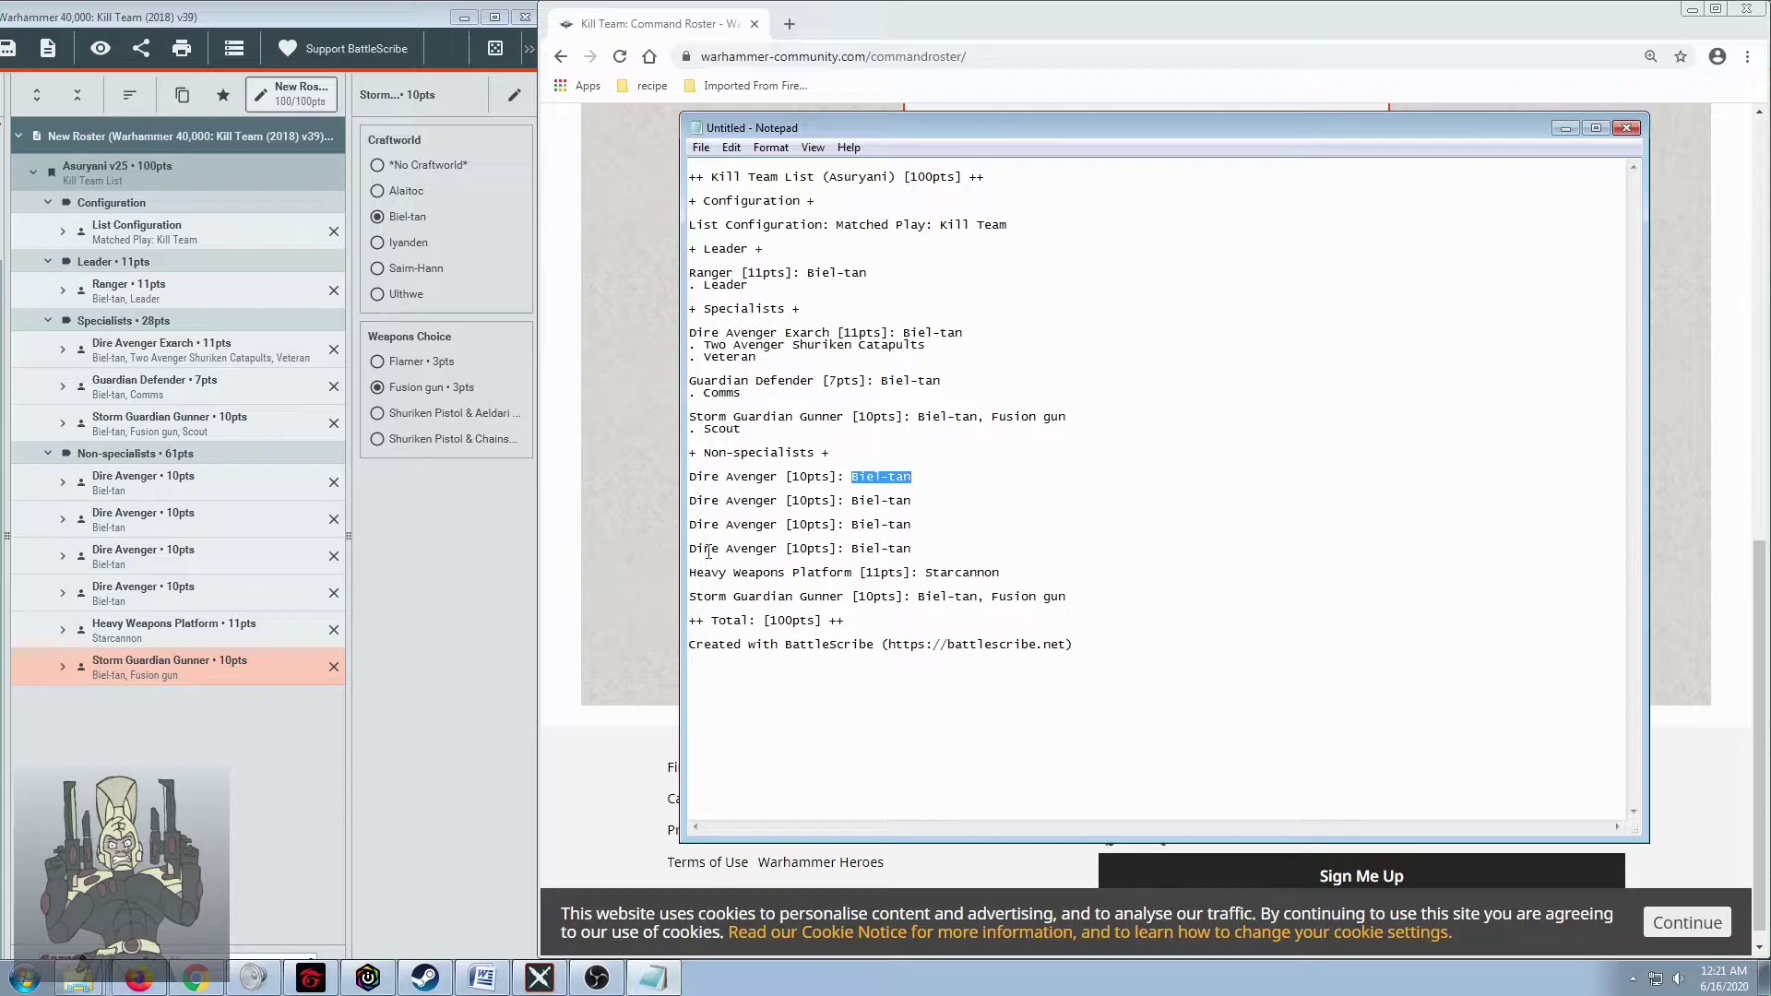
left_click(601, 567)
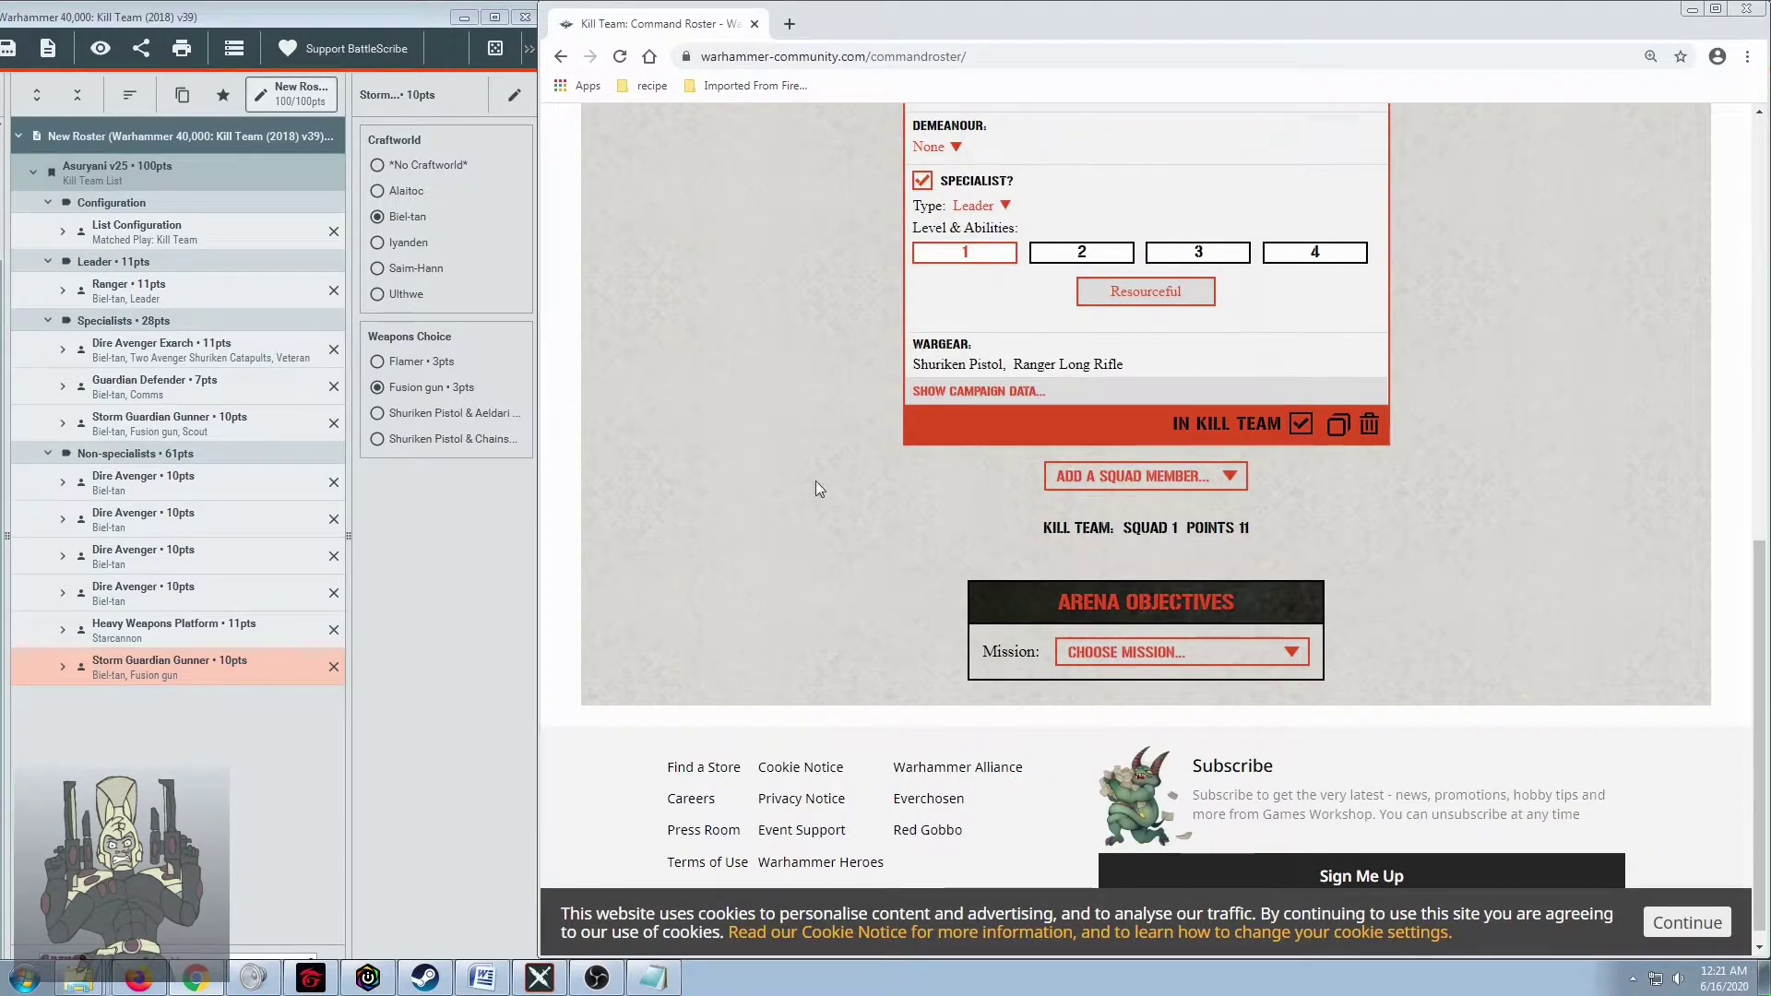
scroll(785, 455, "up", 2)
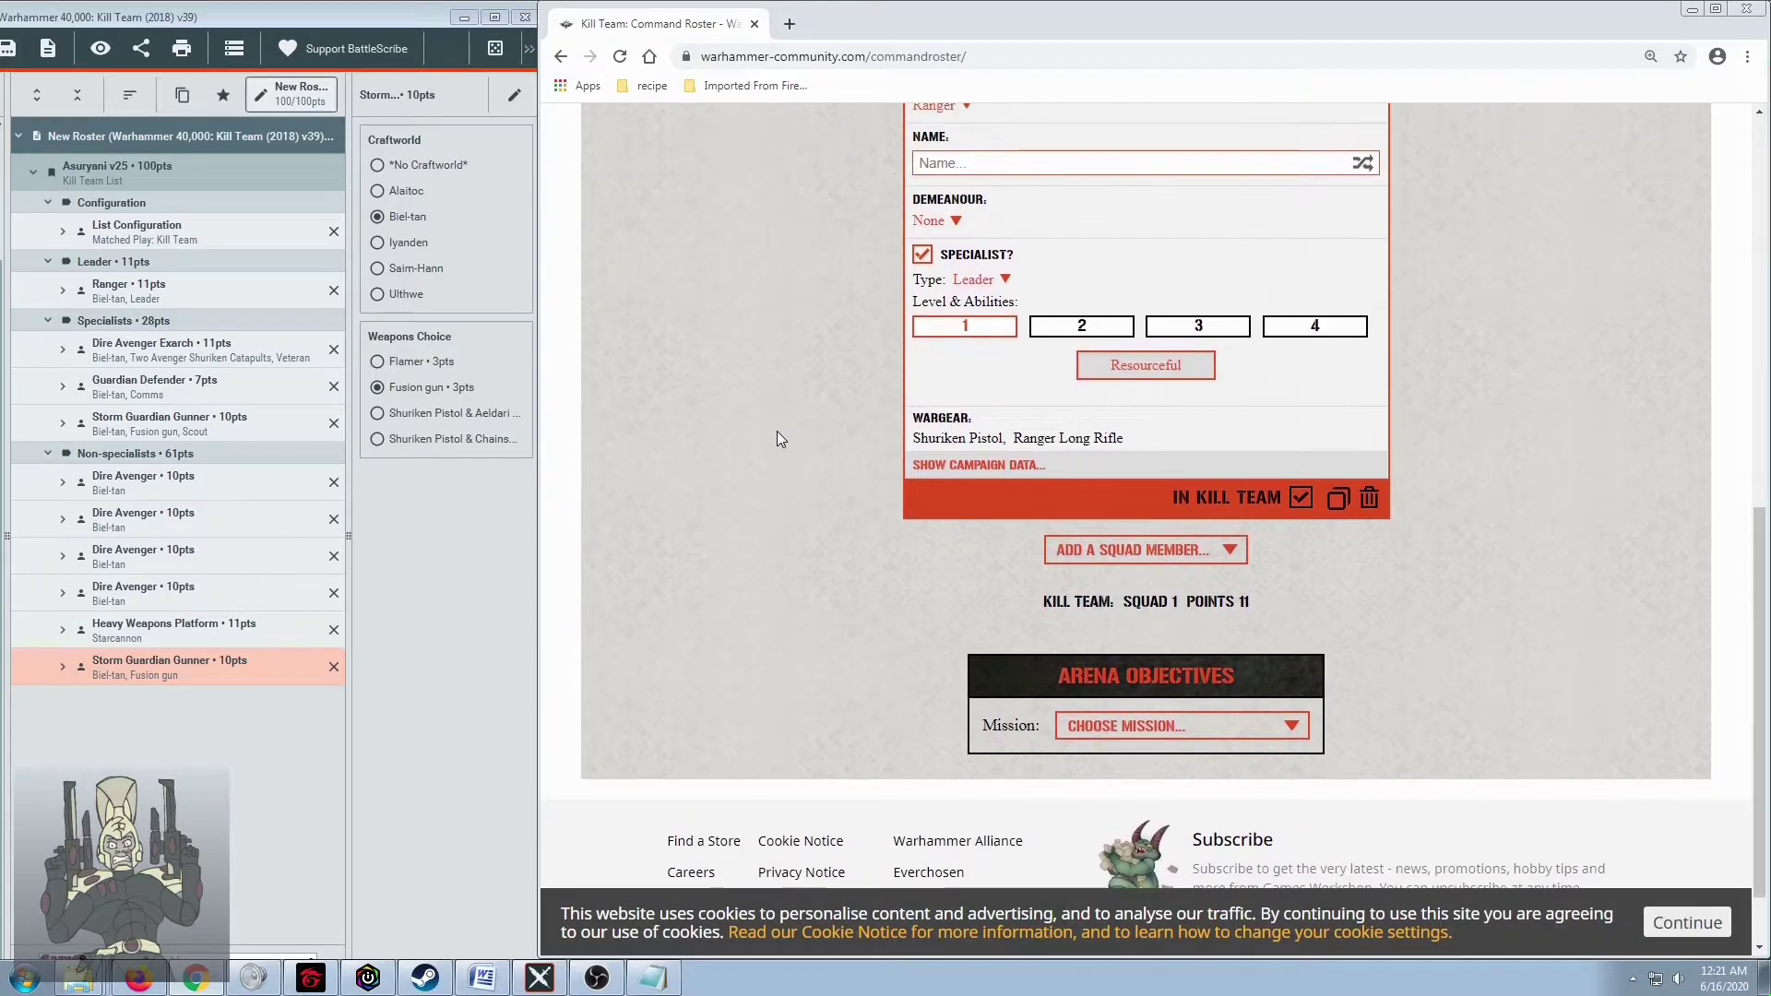
scroll(777, 431, "up", 1)
scroll(776, 431, "down", 2)
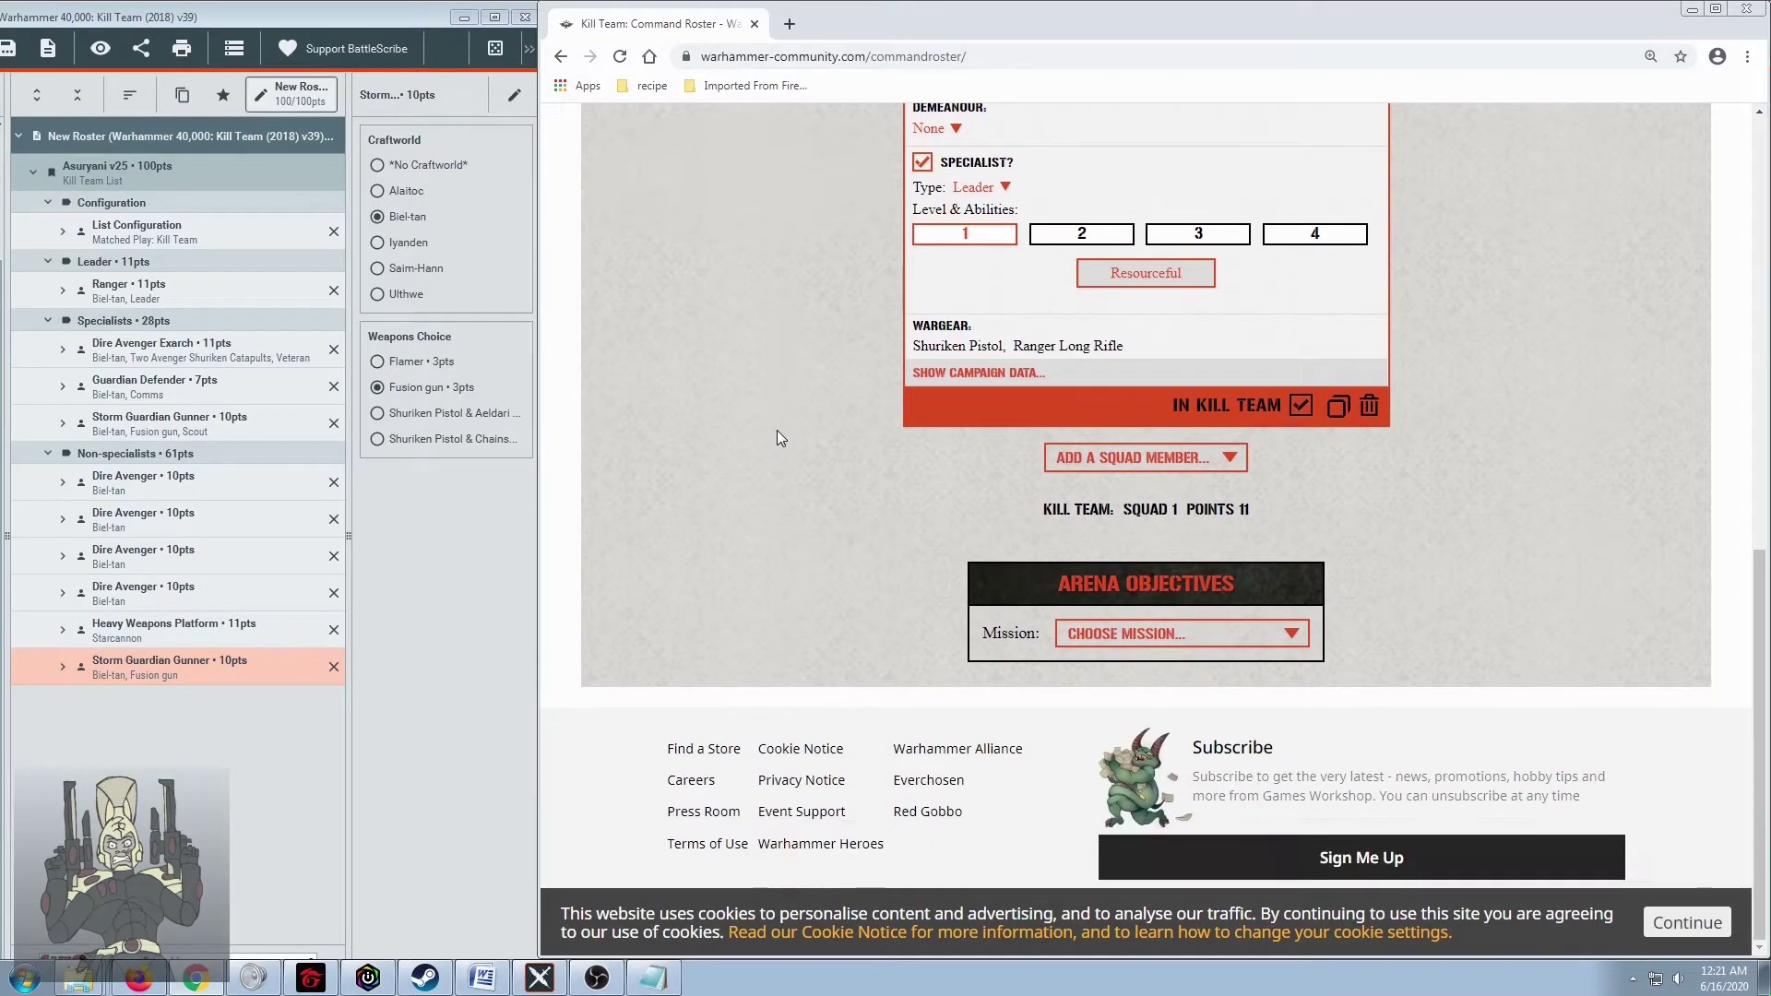
scroll(788, 412, "up", 2)
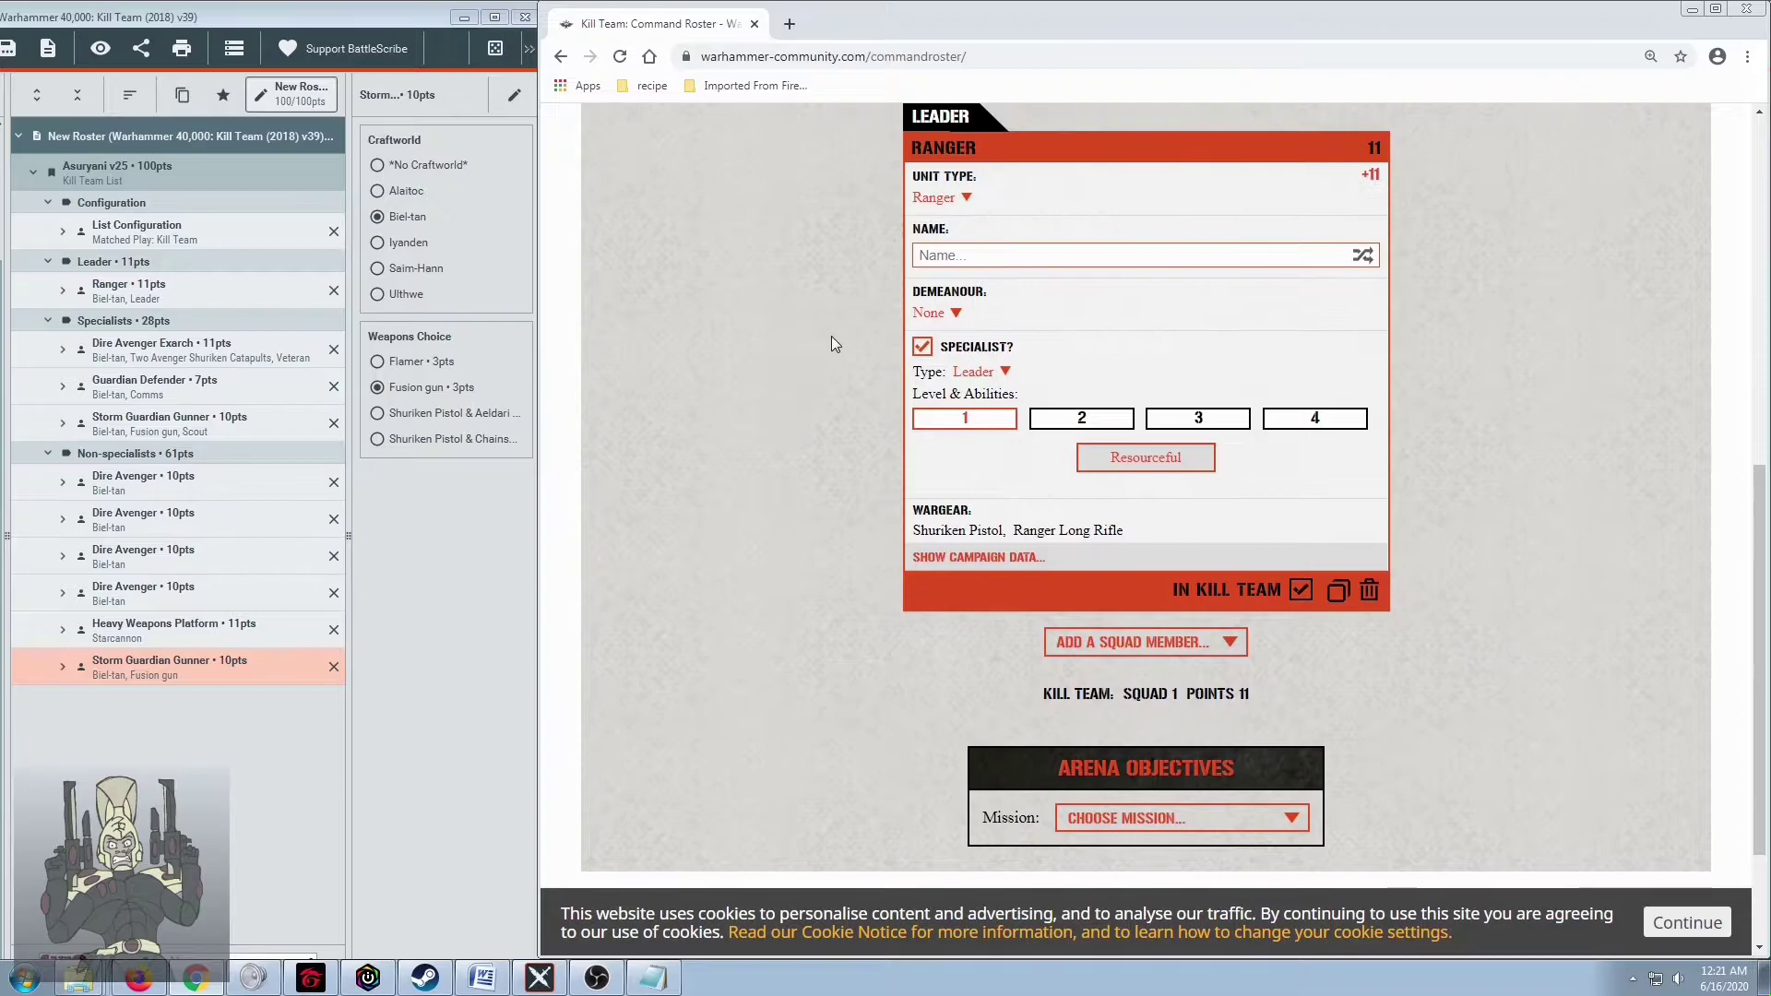
Add a Dire Avenger to the squad and change its unit type to Dire Avenger Exarch
scroll(899, 450, "down", 2)
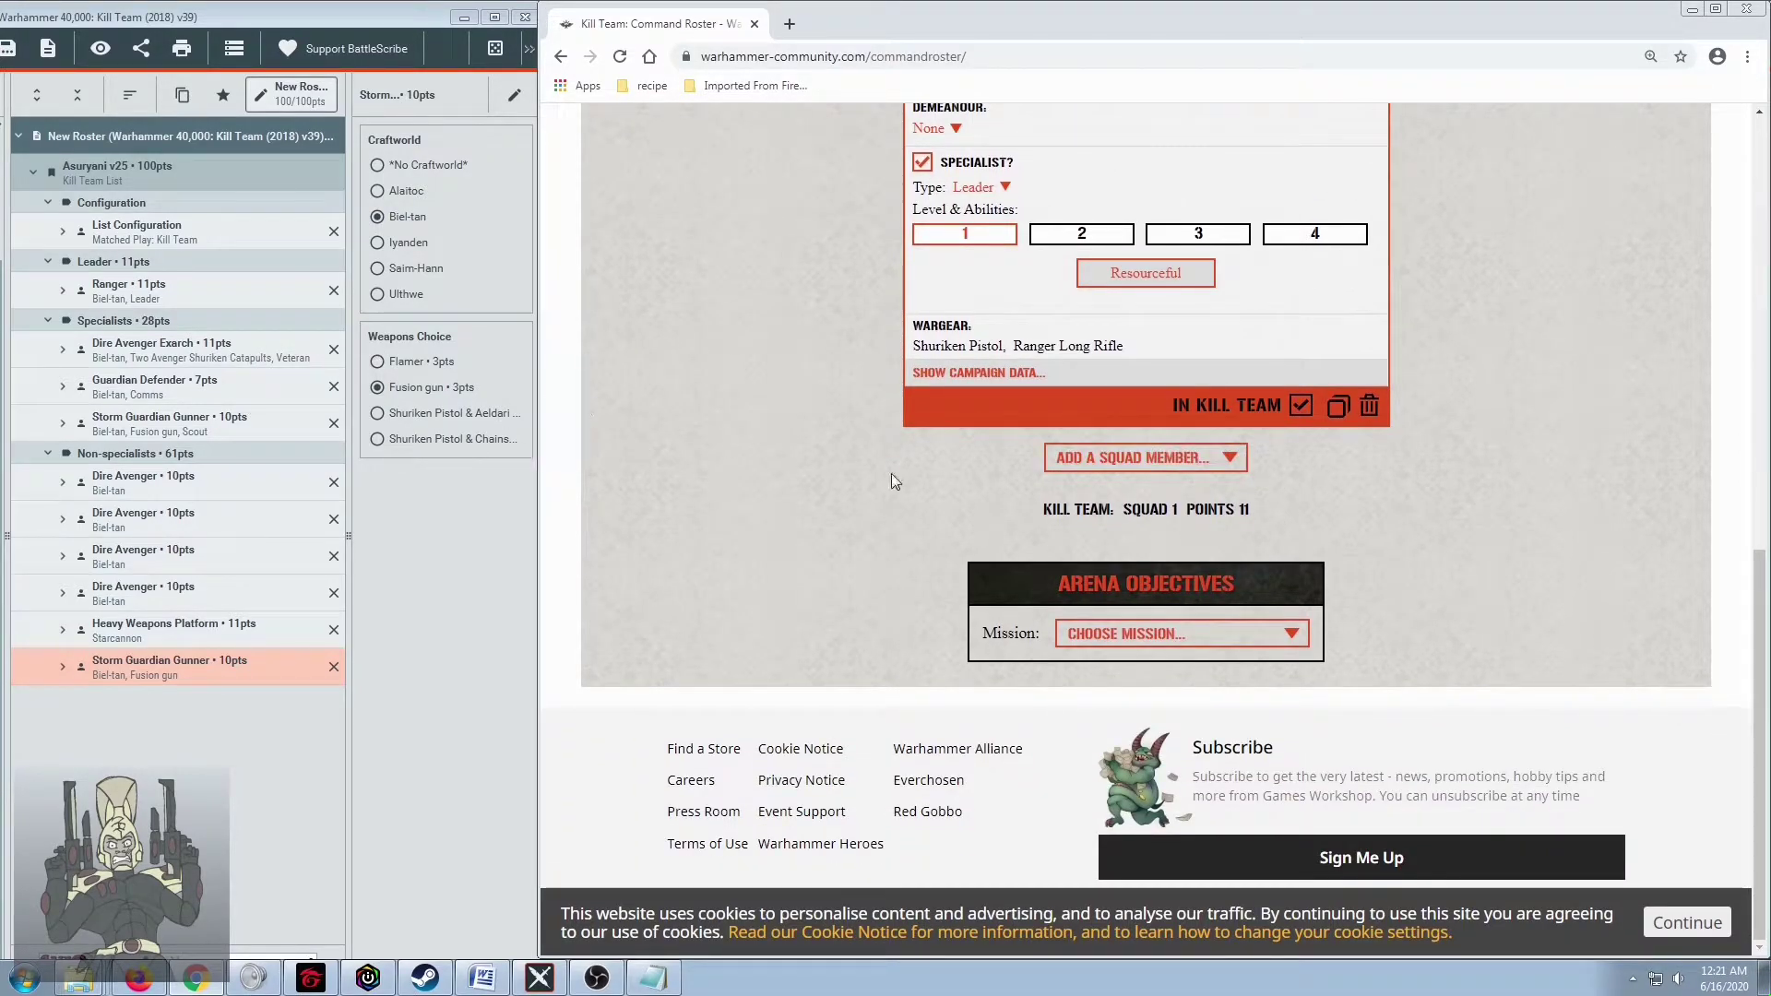
left_click(1072, 458)
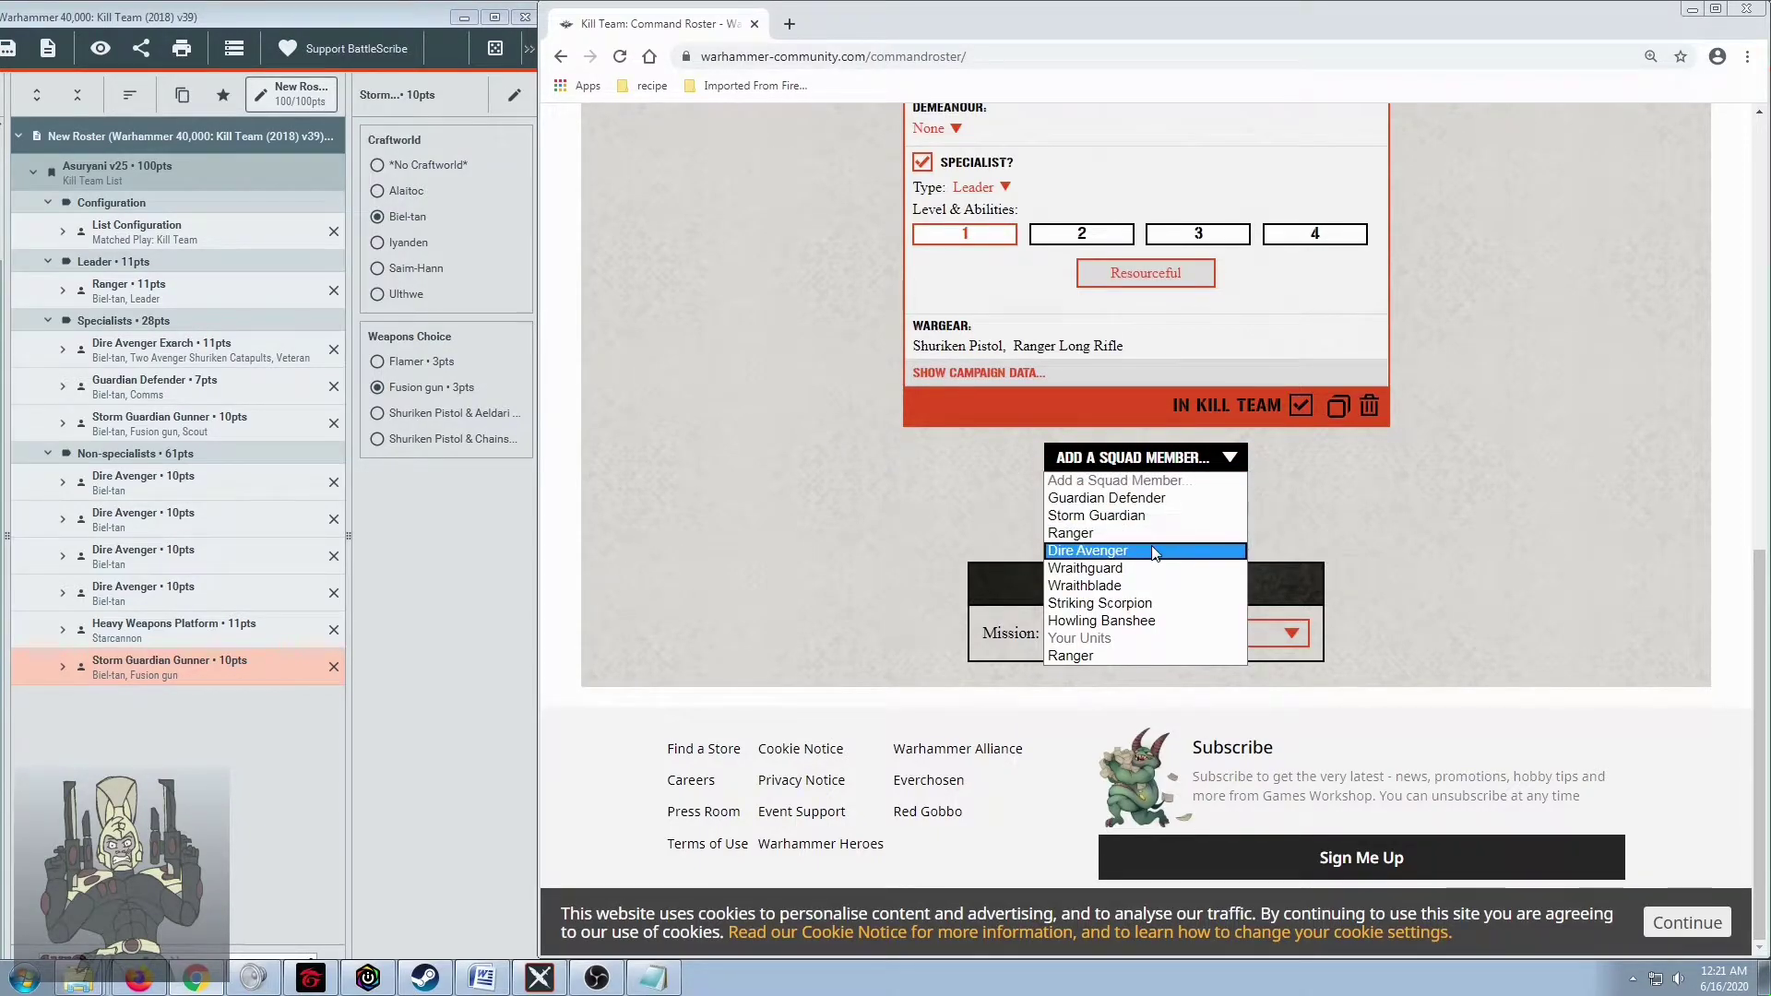
left_click(1089, 550)
scroll(990, 324, "down", 2)
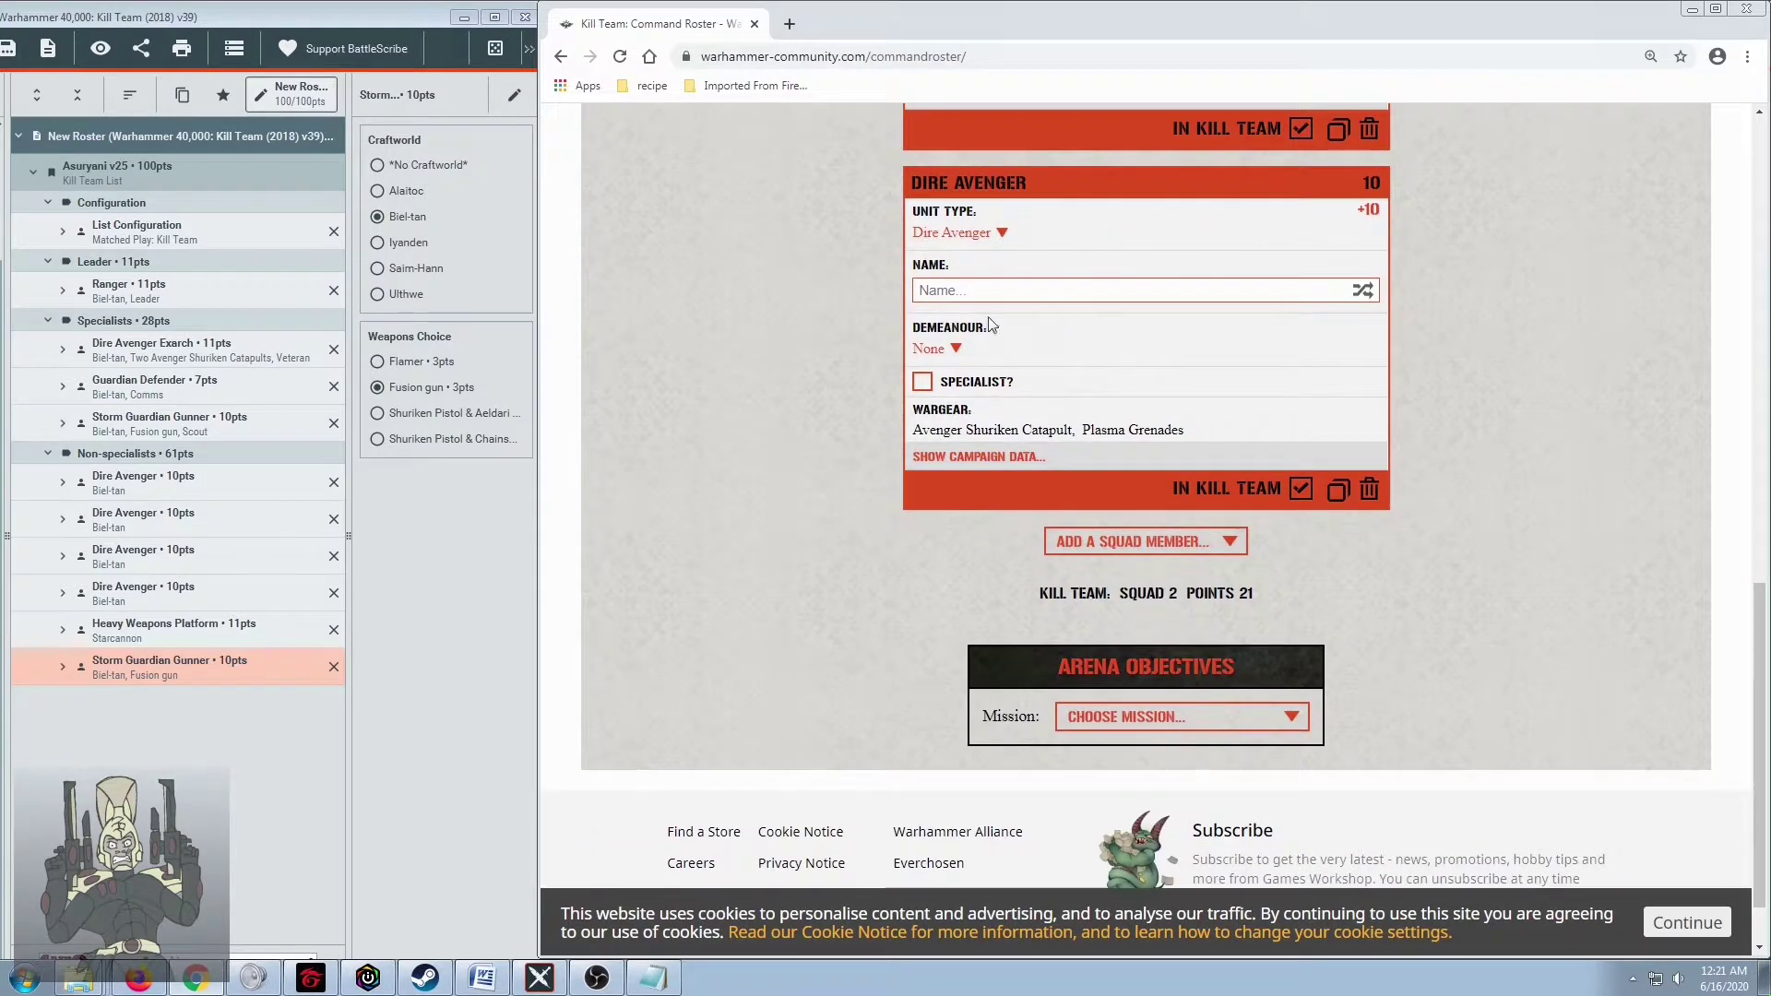
left_click(997, 242)
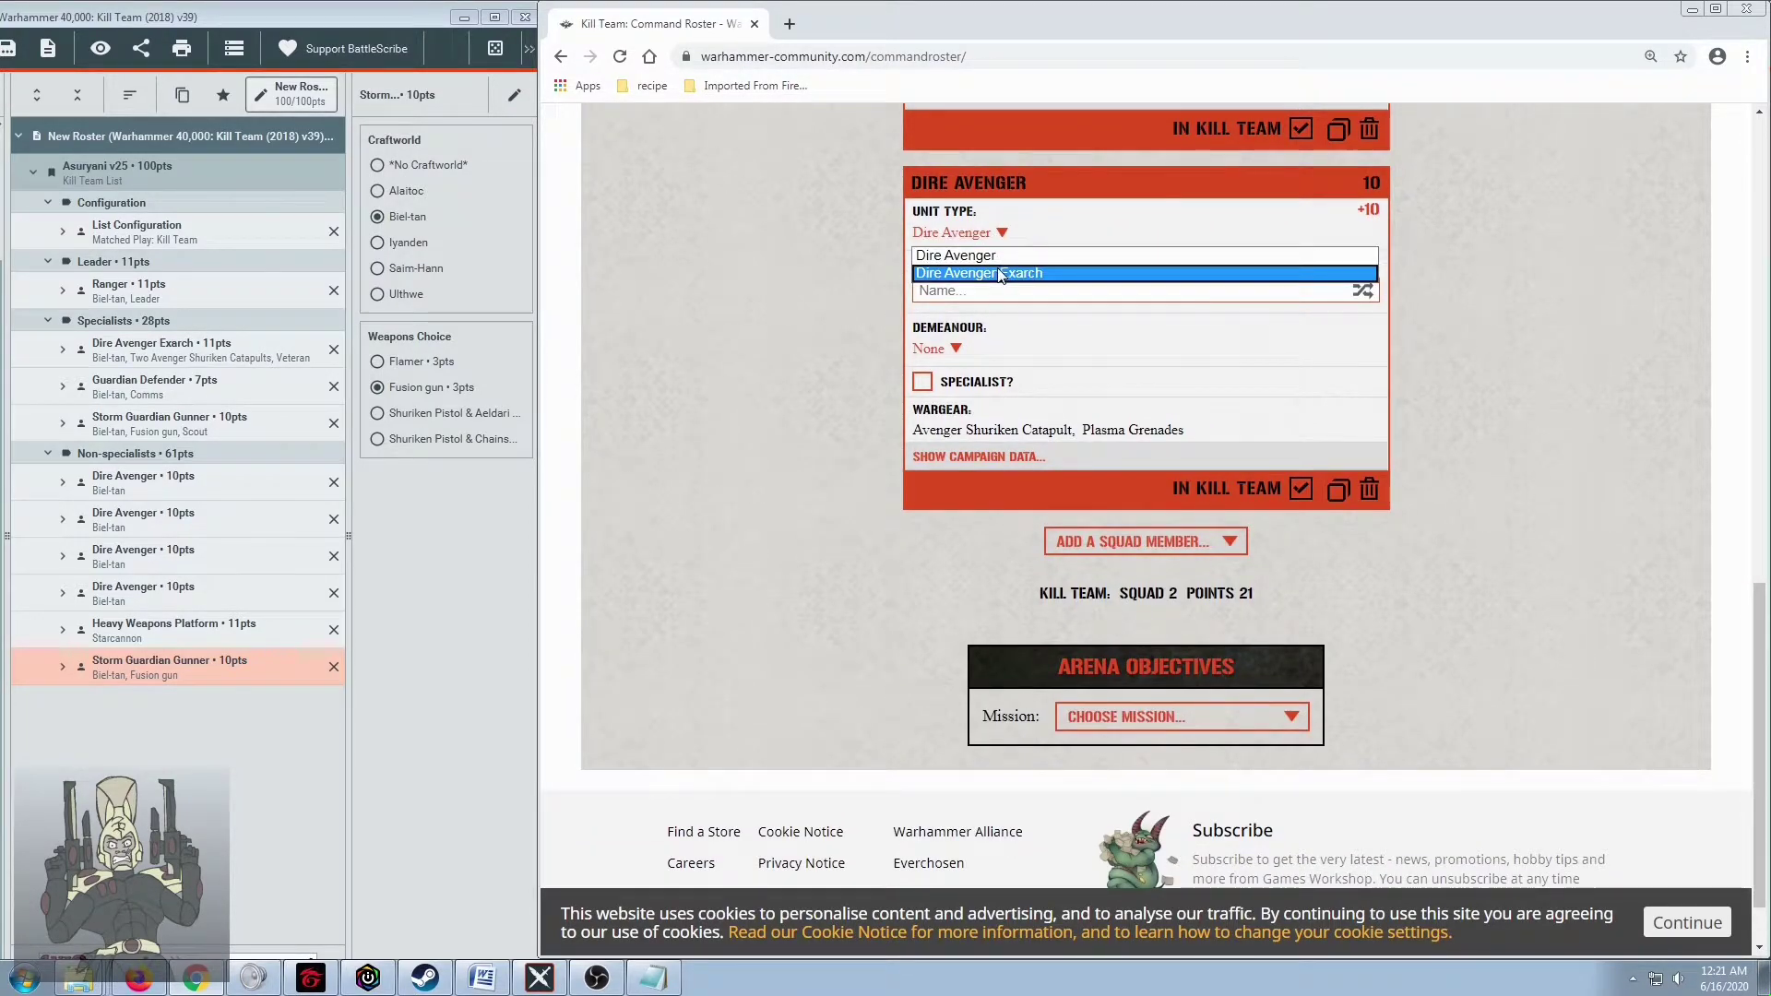
left_click(1002, 274)
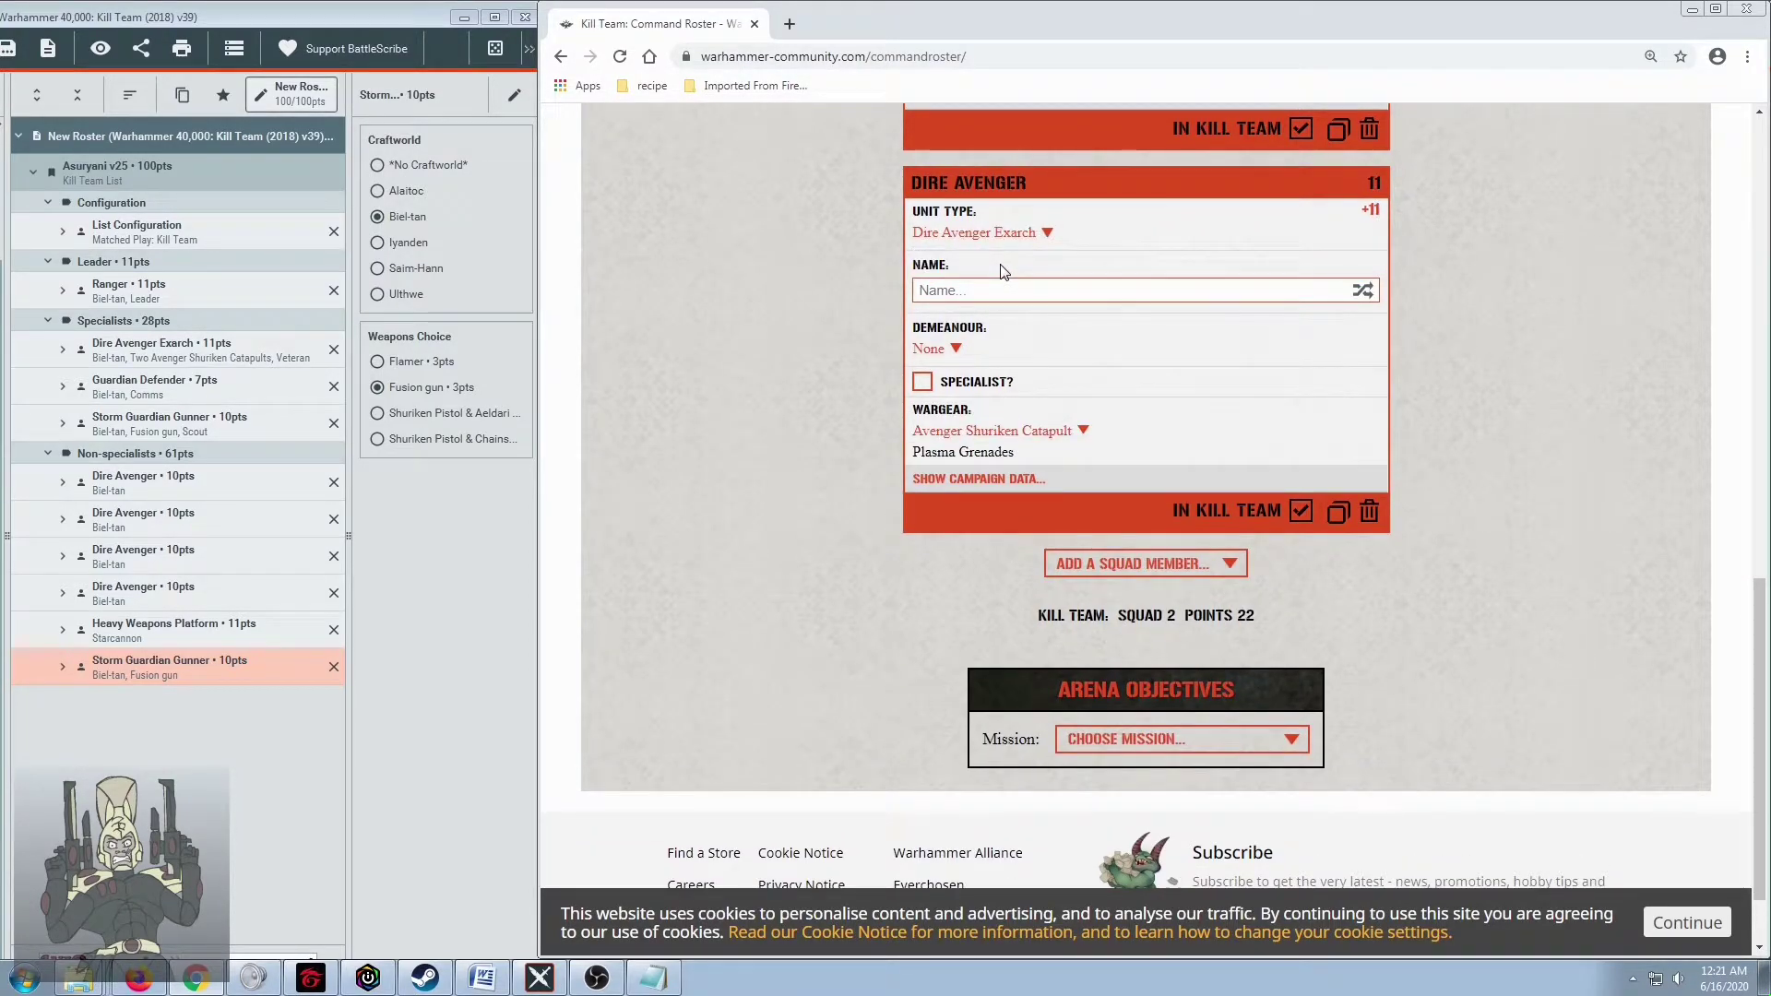
Equip the Dire Avenger Exarch with 2 x Avenger Shuriken Catapult and make it a Veteran specialist
left_click(1003, 431)
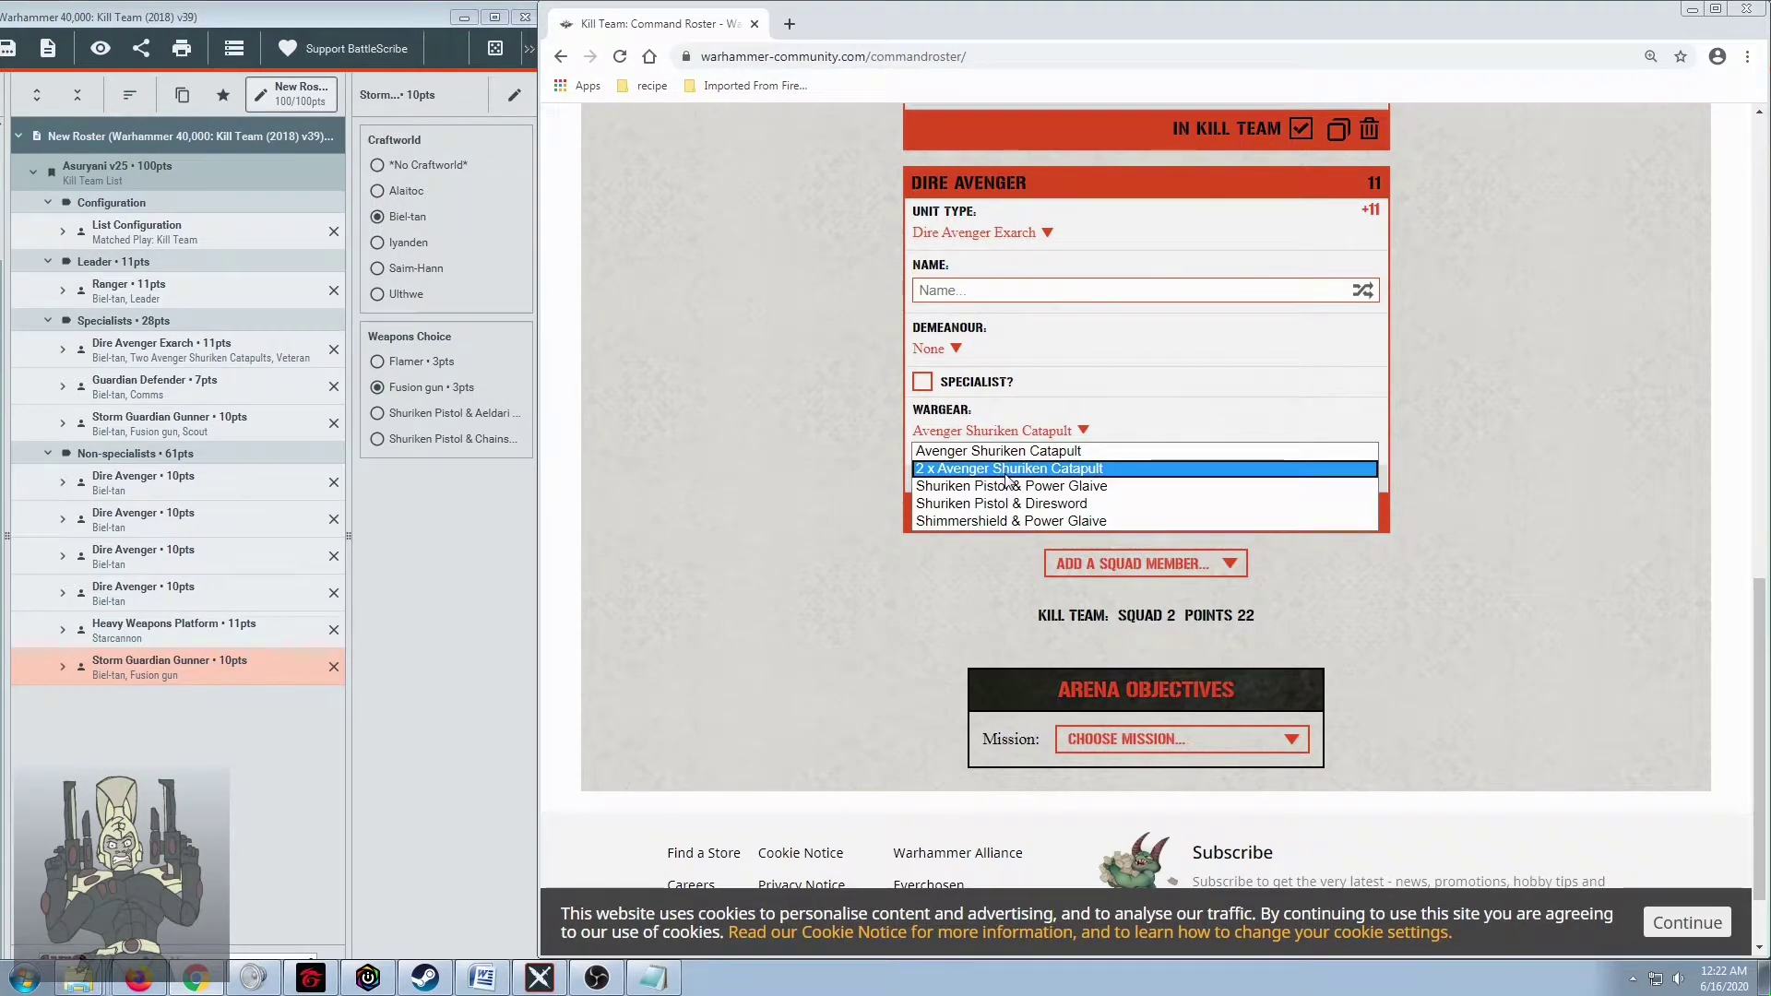
left_click(1005, 475)
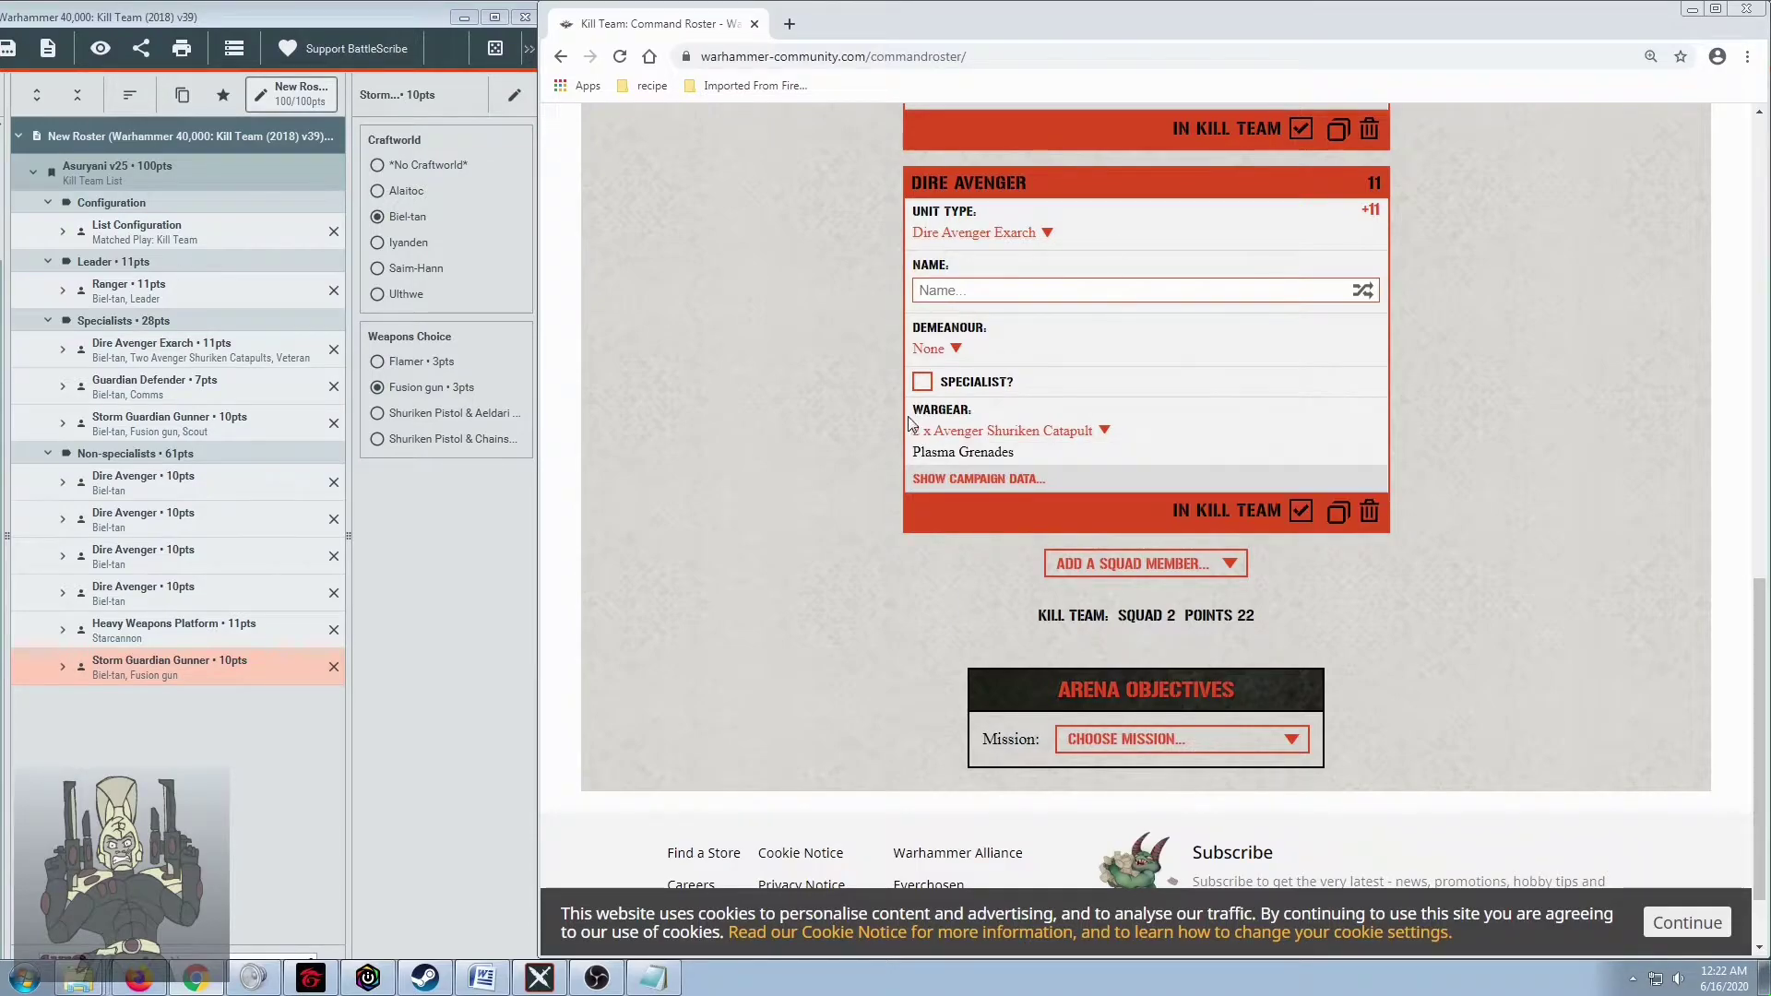
left_click(922, 383)
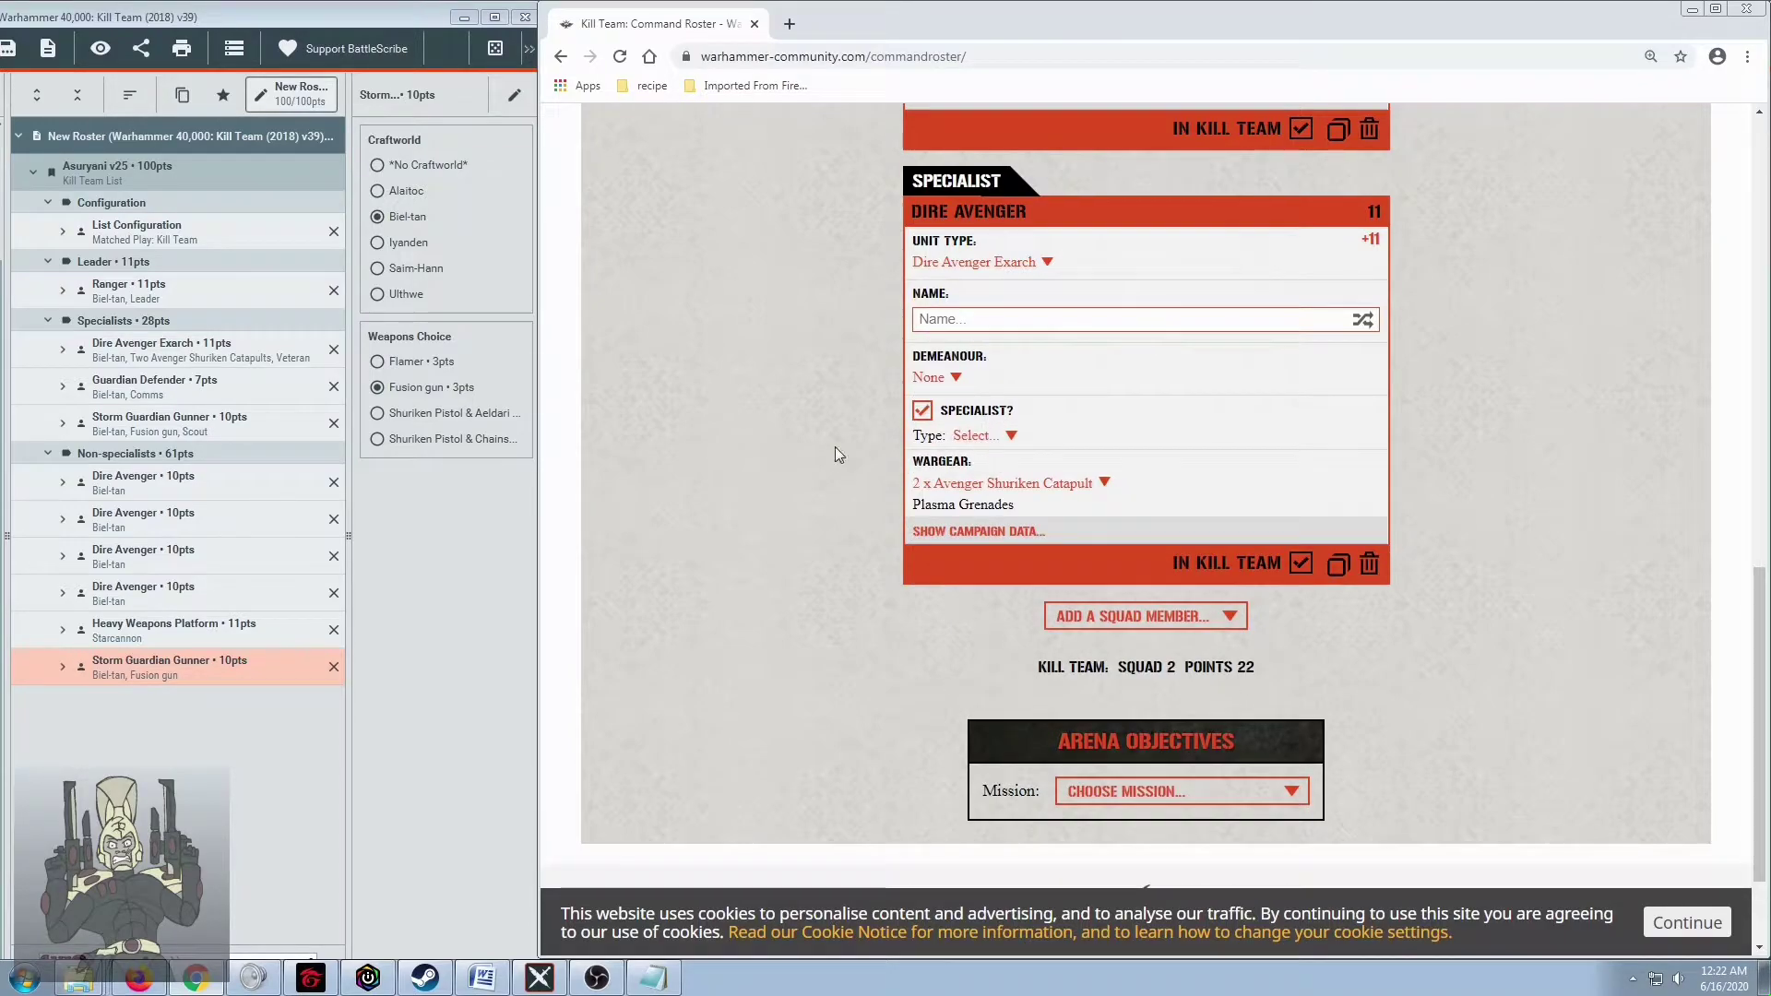
left_click(977, 440)
left_click(999, 557)
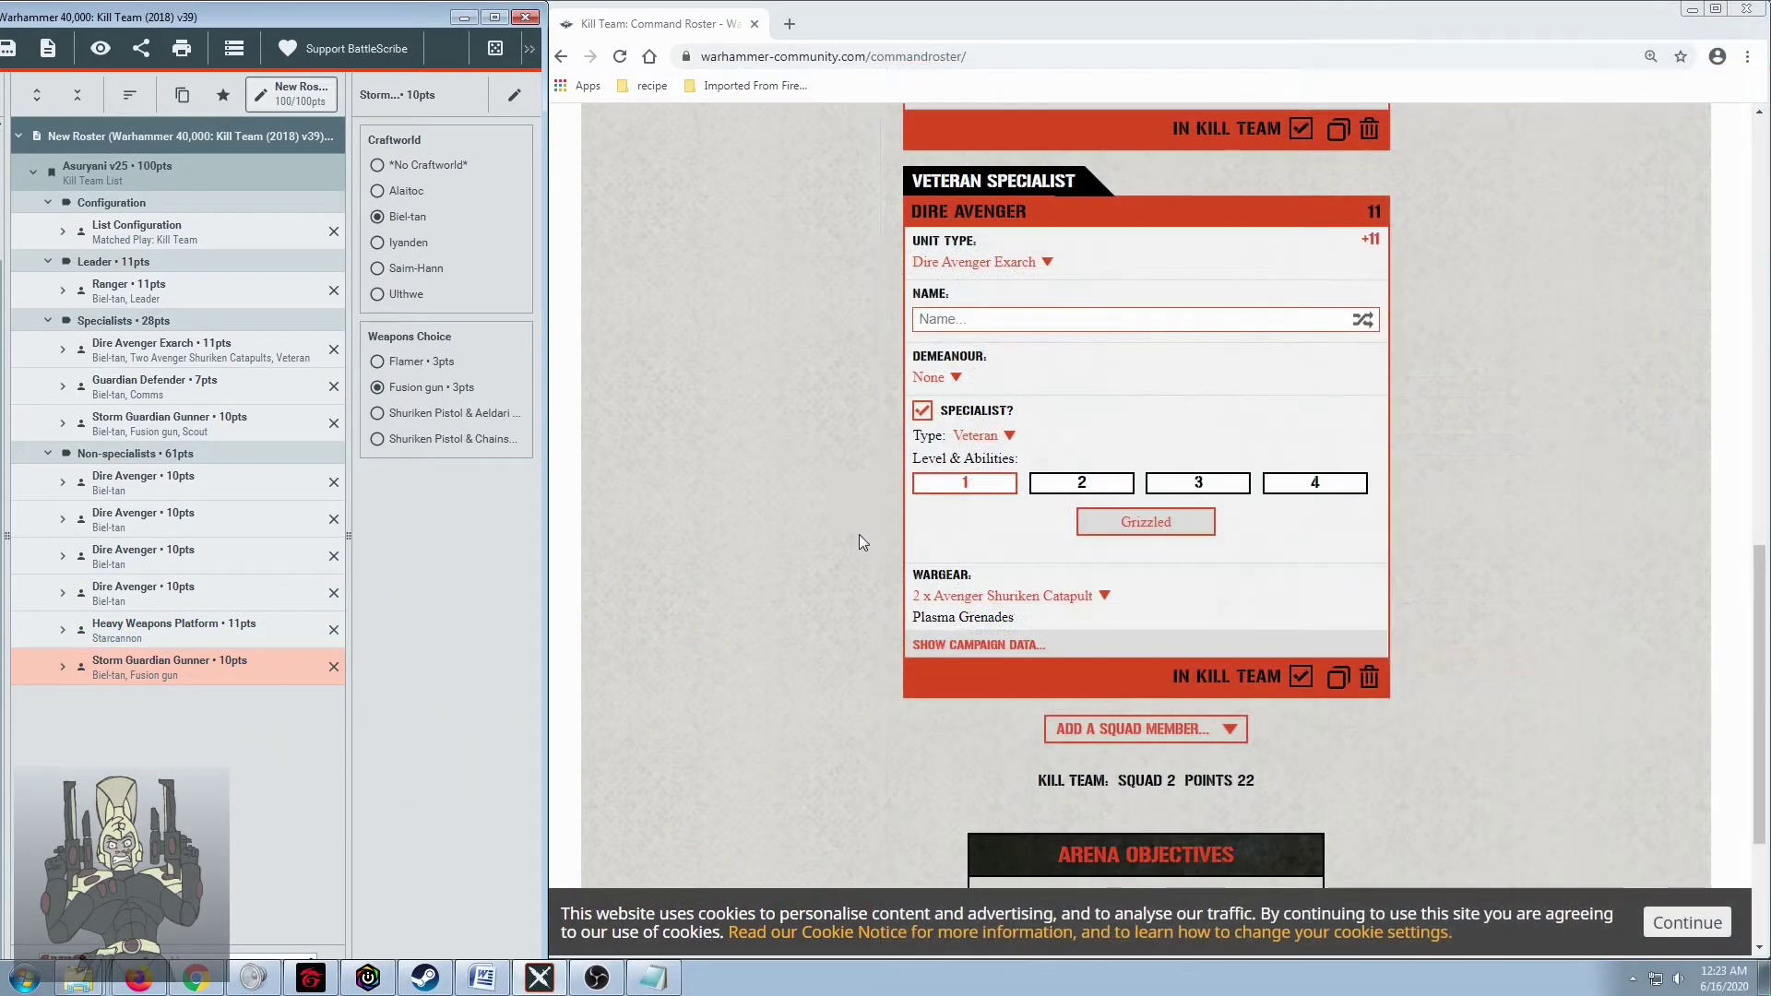
Add a Guardian Defender to the squad and make it a Comms specialist
left_click(860, 546)
scroll(869, 554, "down", 3)
left_click(1135, 458)
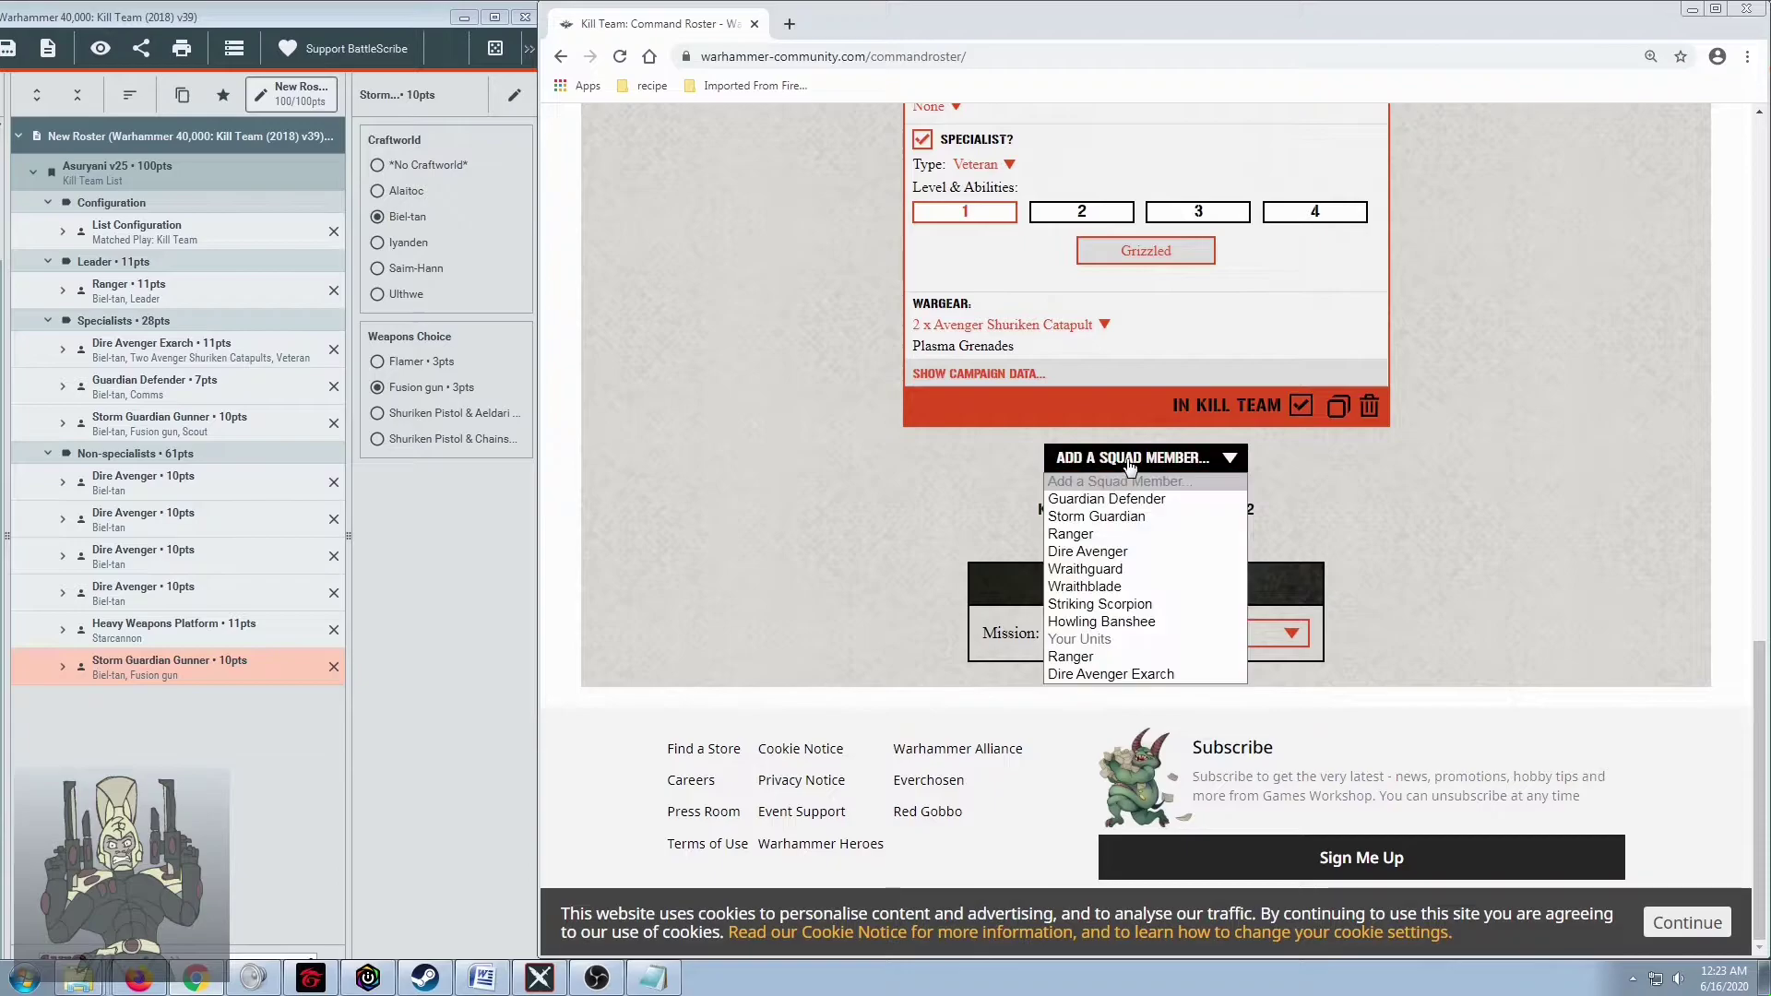
left_click(1133, 500)
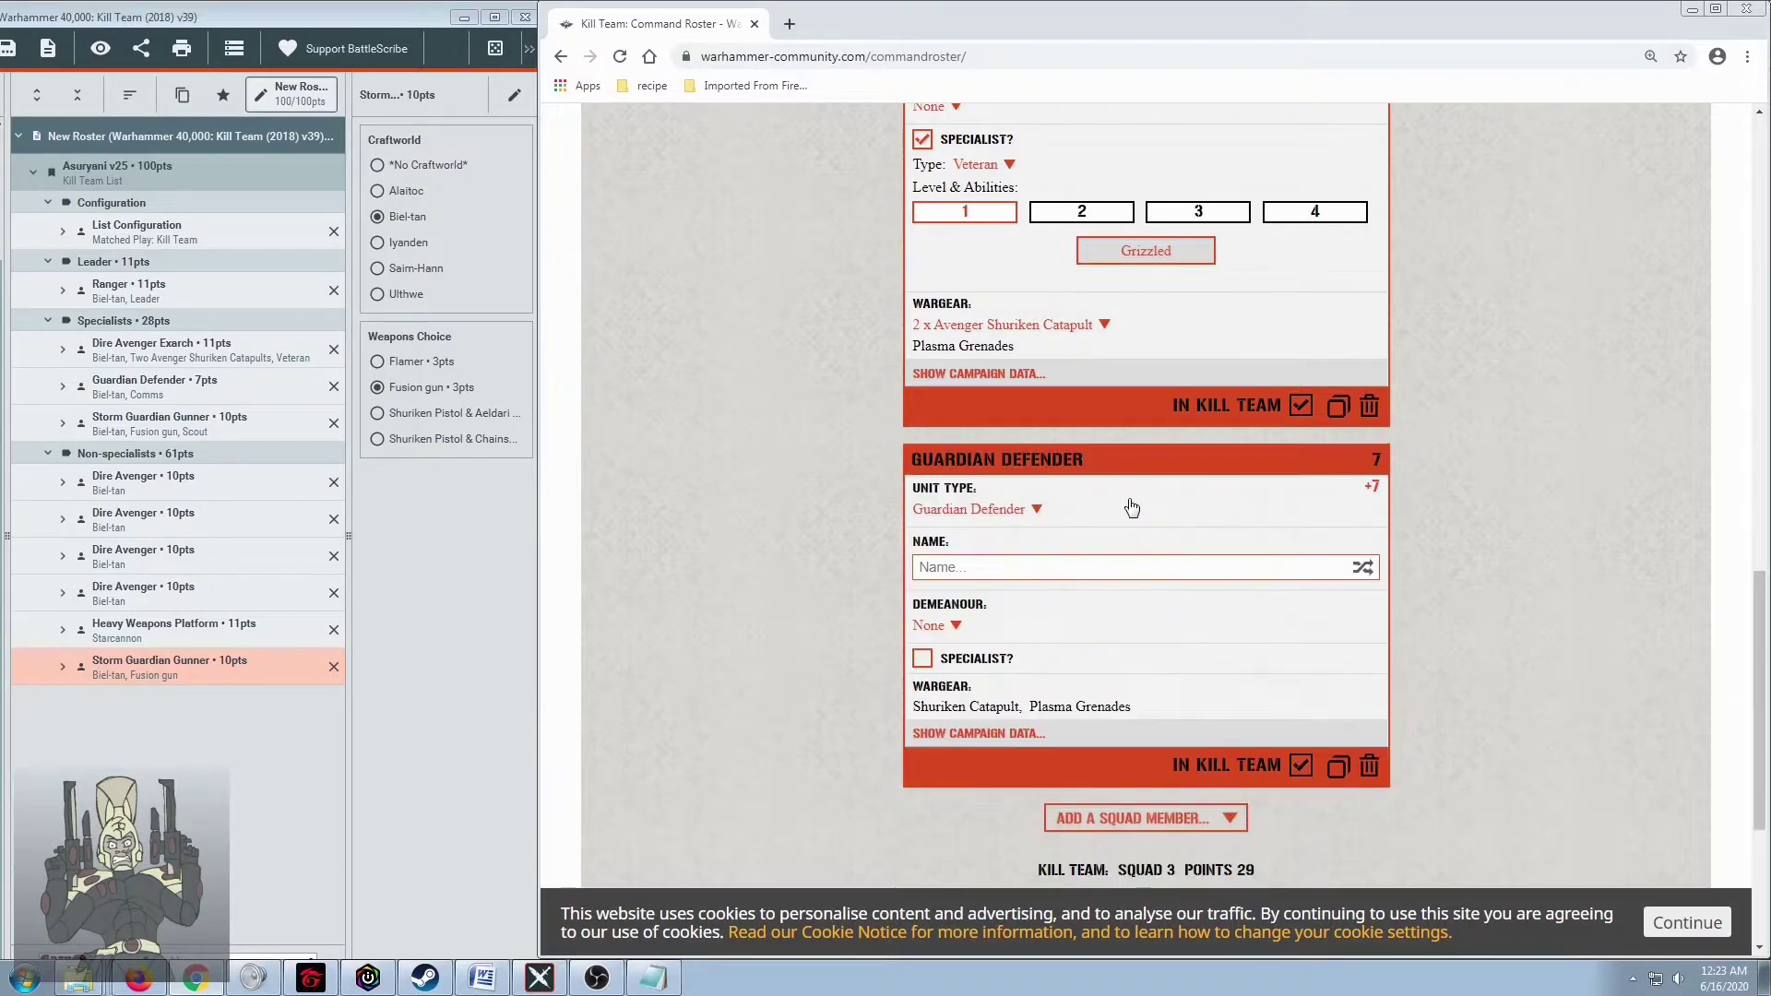
scroll(1055, 556, "down", 2)
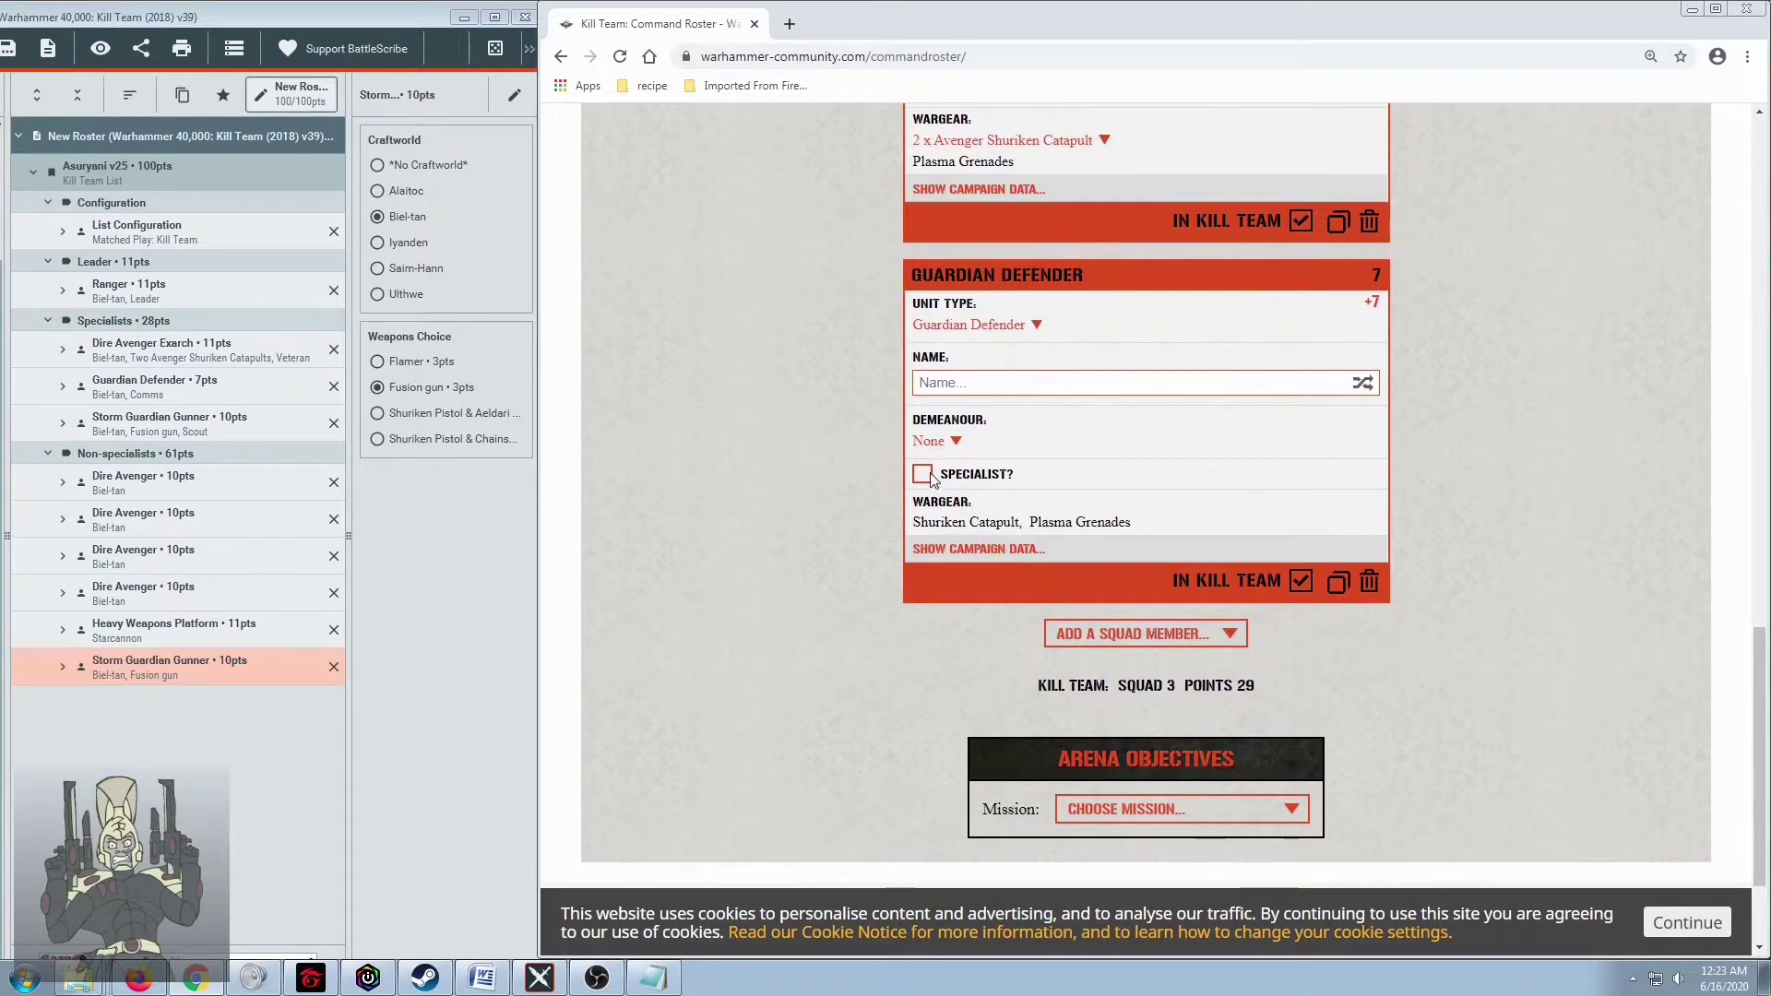
left_click(923, 476)
left_click(1007, 531)
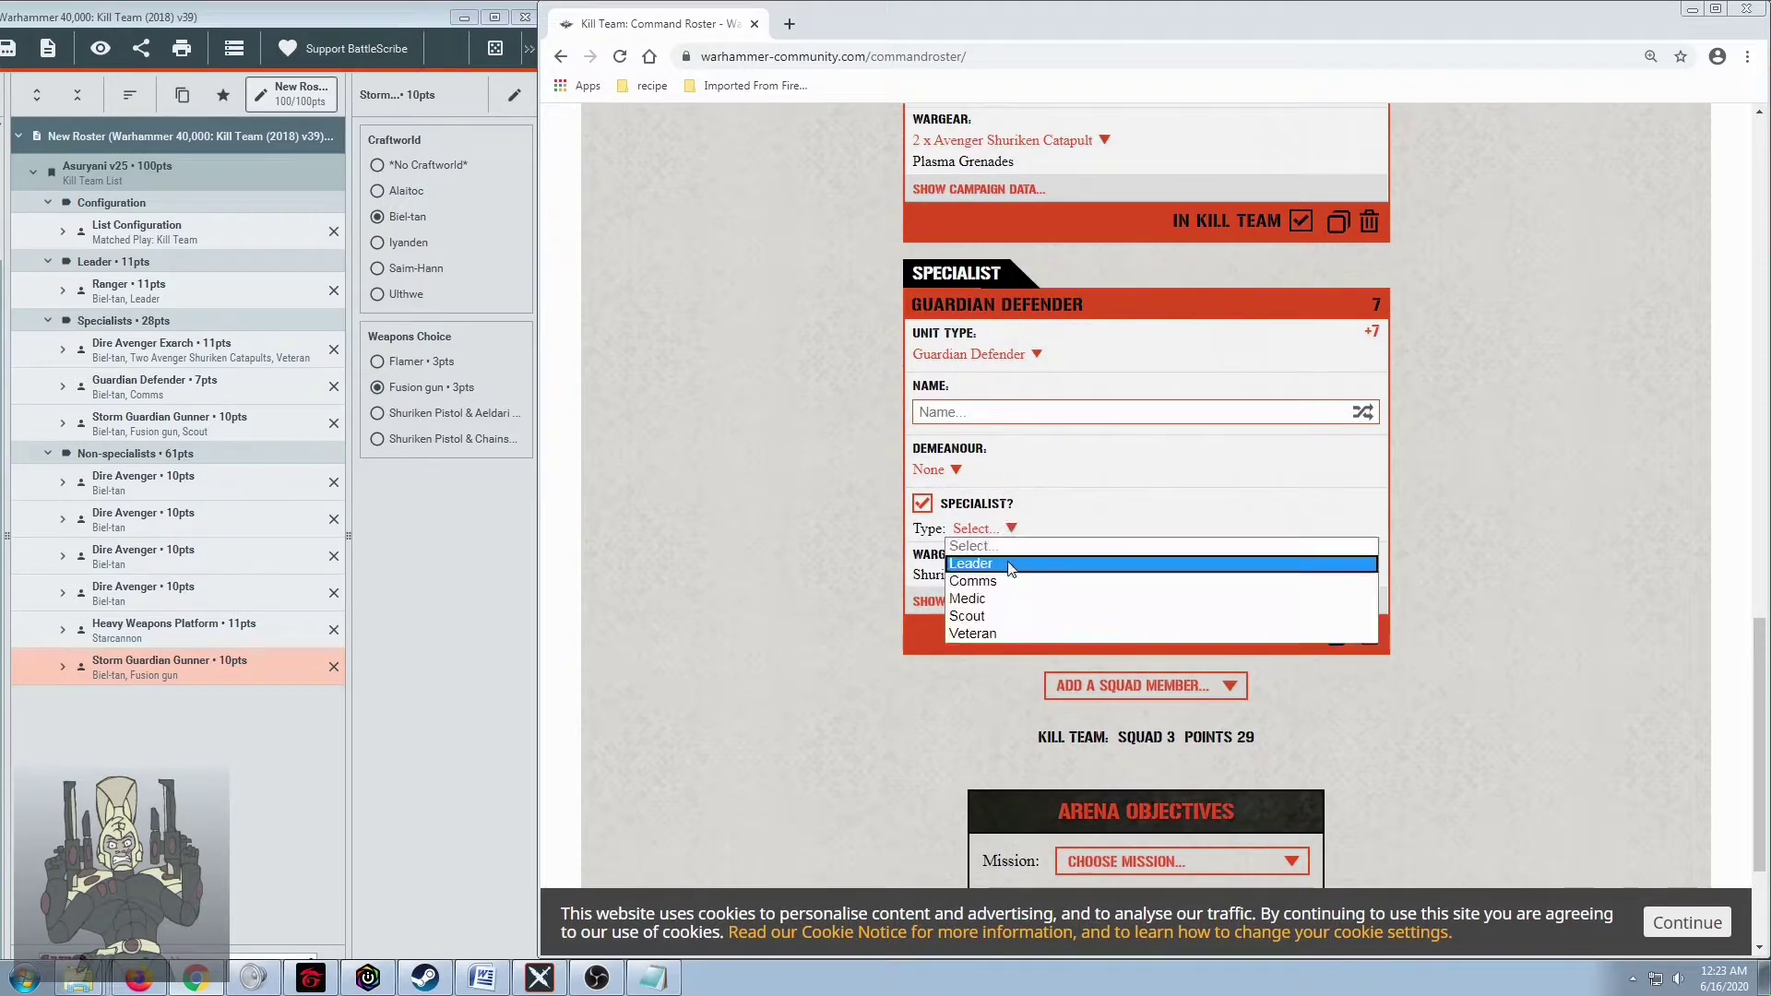
left_click(1011, 582)
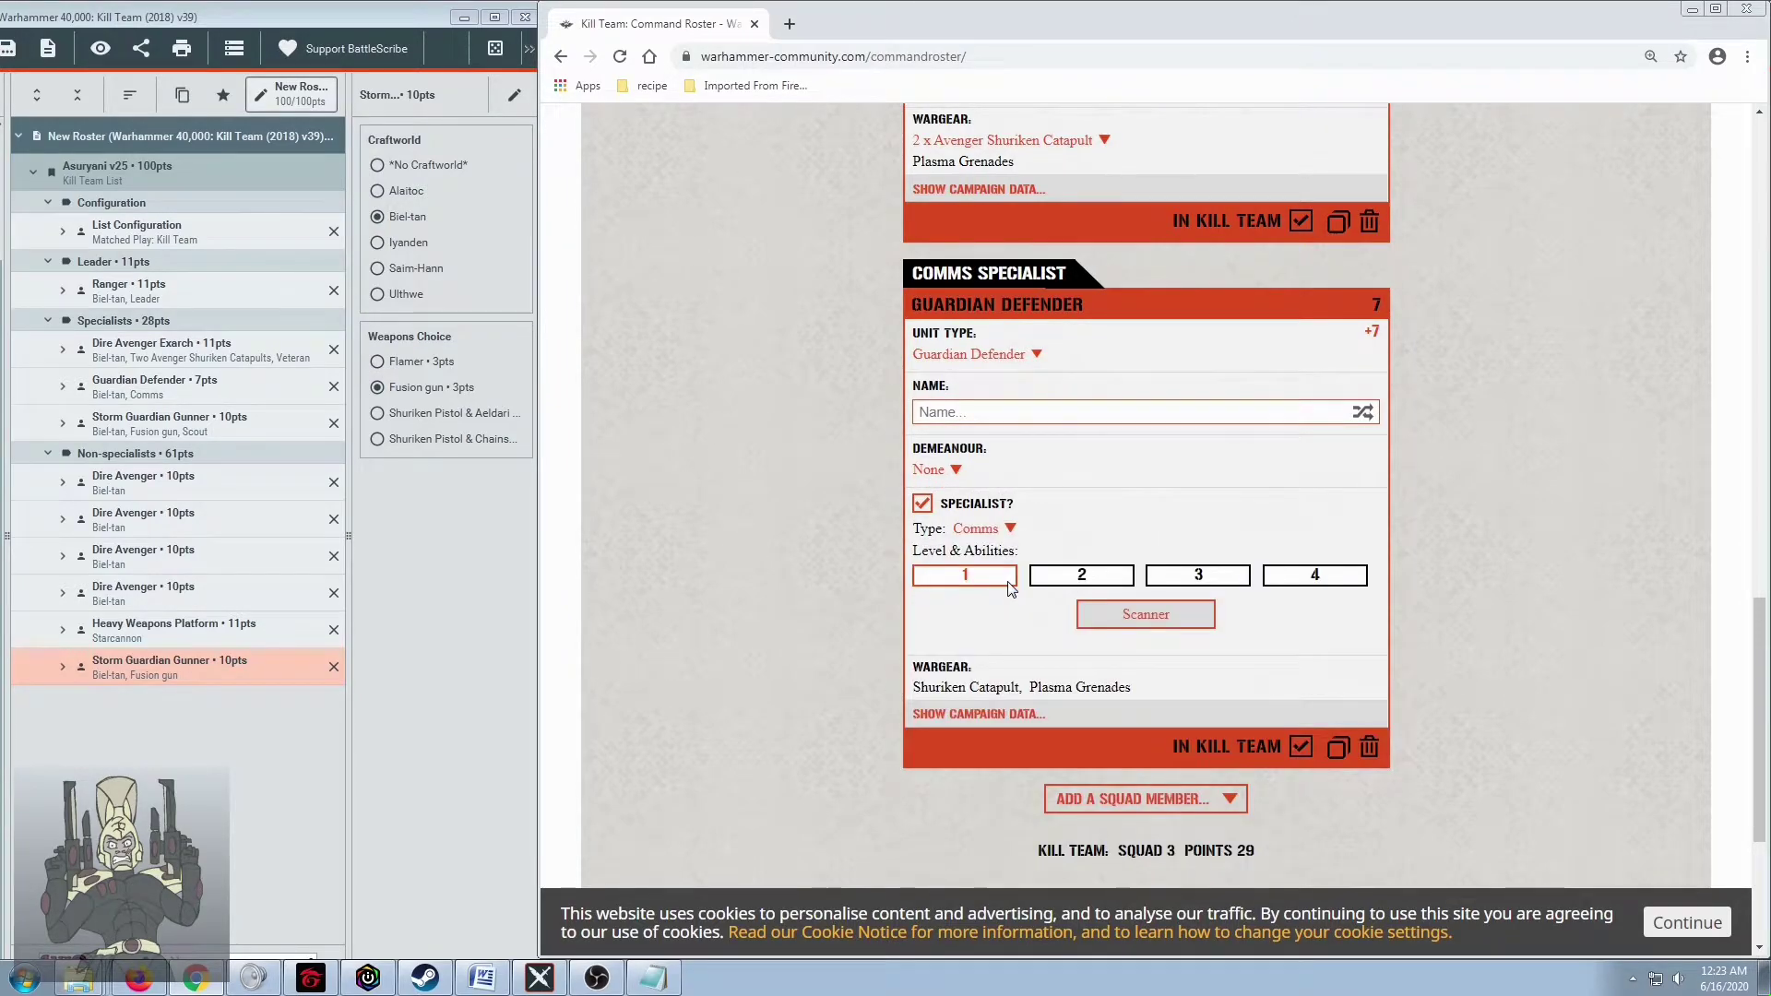
Add a Storm Guardian to the squad and change its unit type to Storm Guardian Gunner
scroll(1011, 589, "down", 2)
left_click(1128, 616)
scroll(1128, 623, "down", 2)
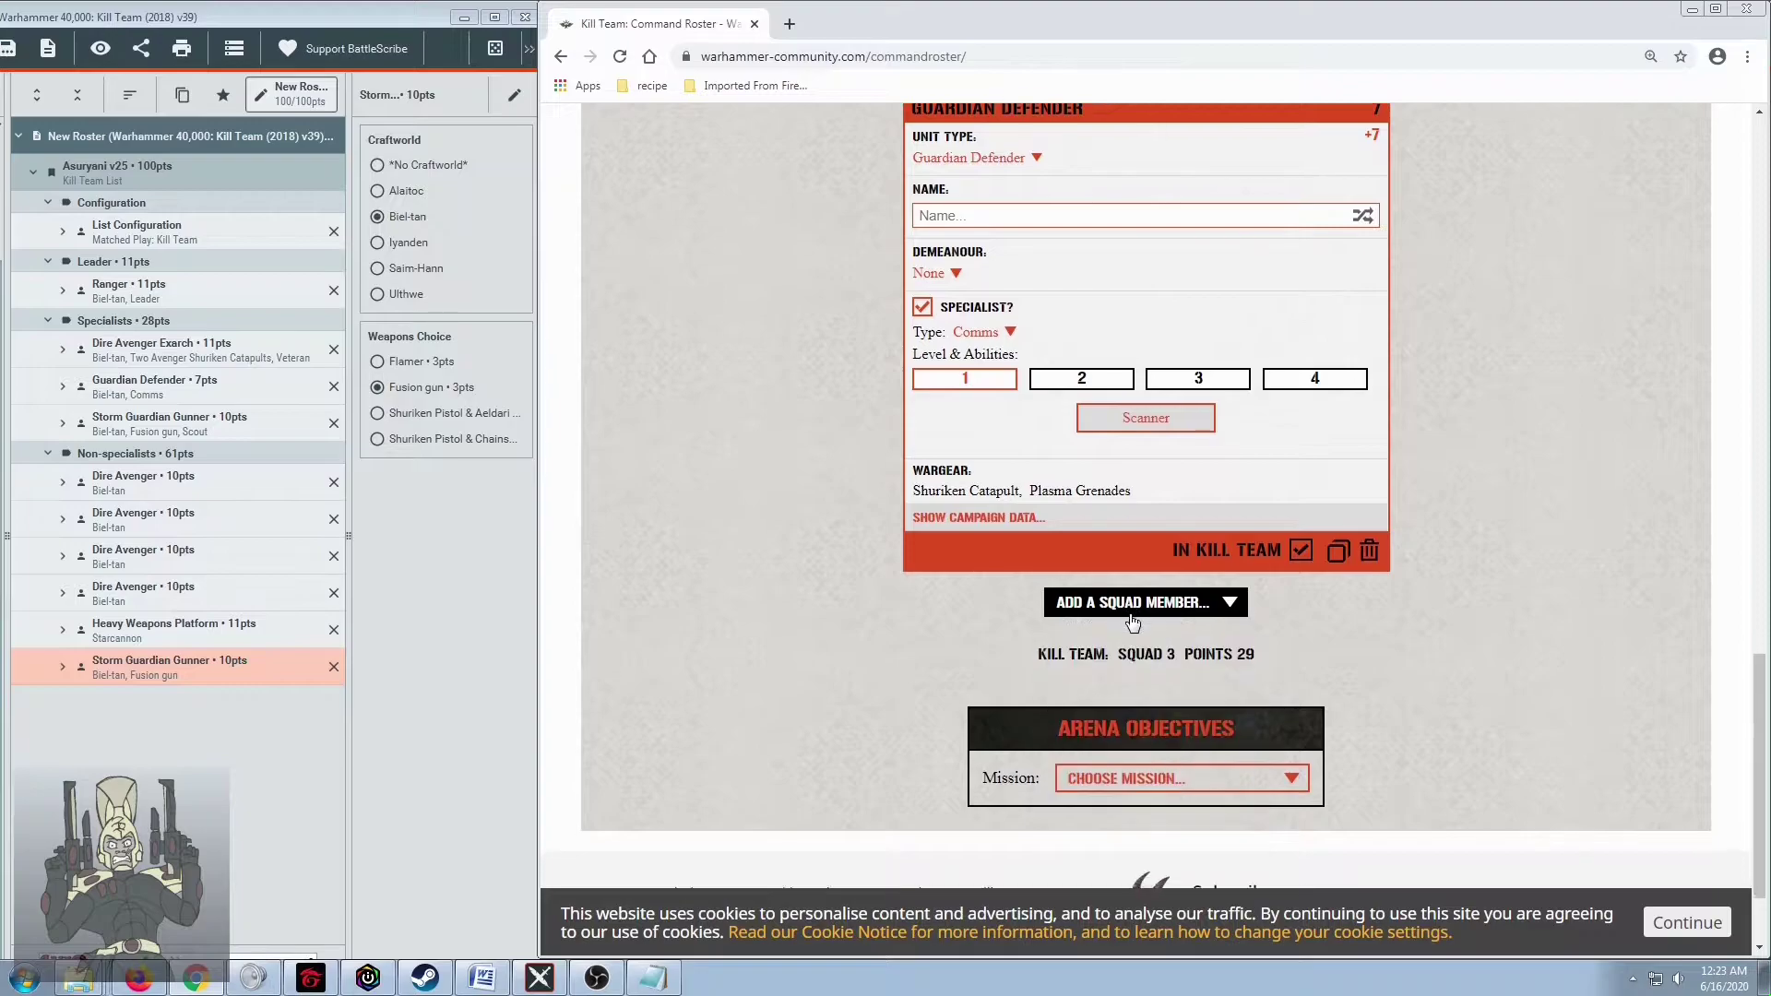
left_click(1129, 460)
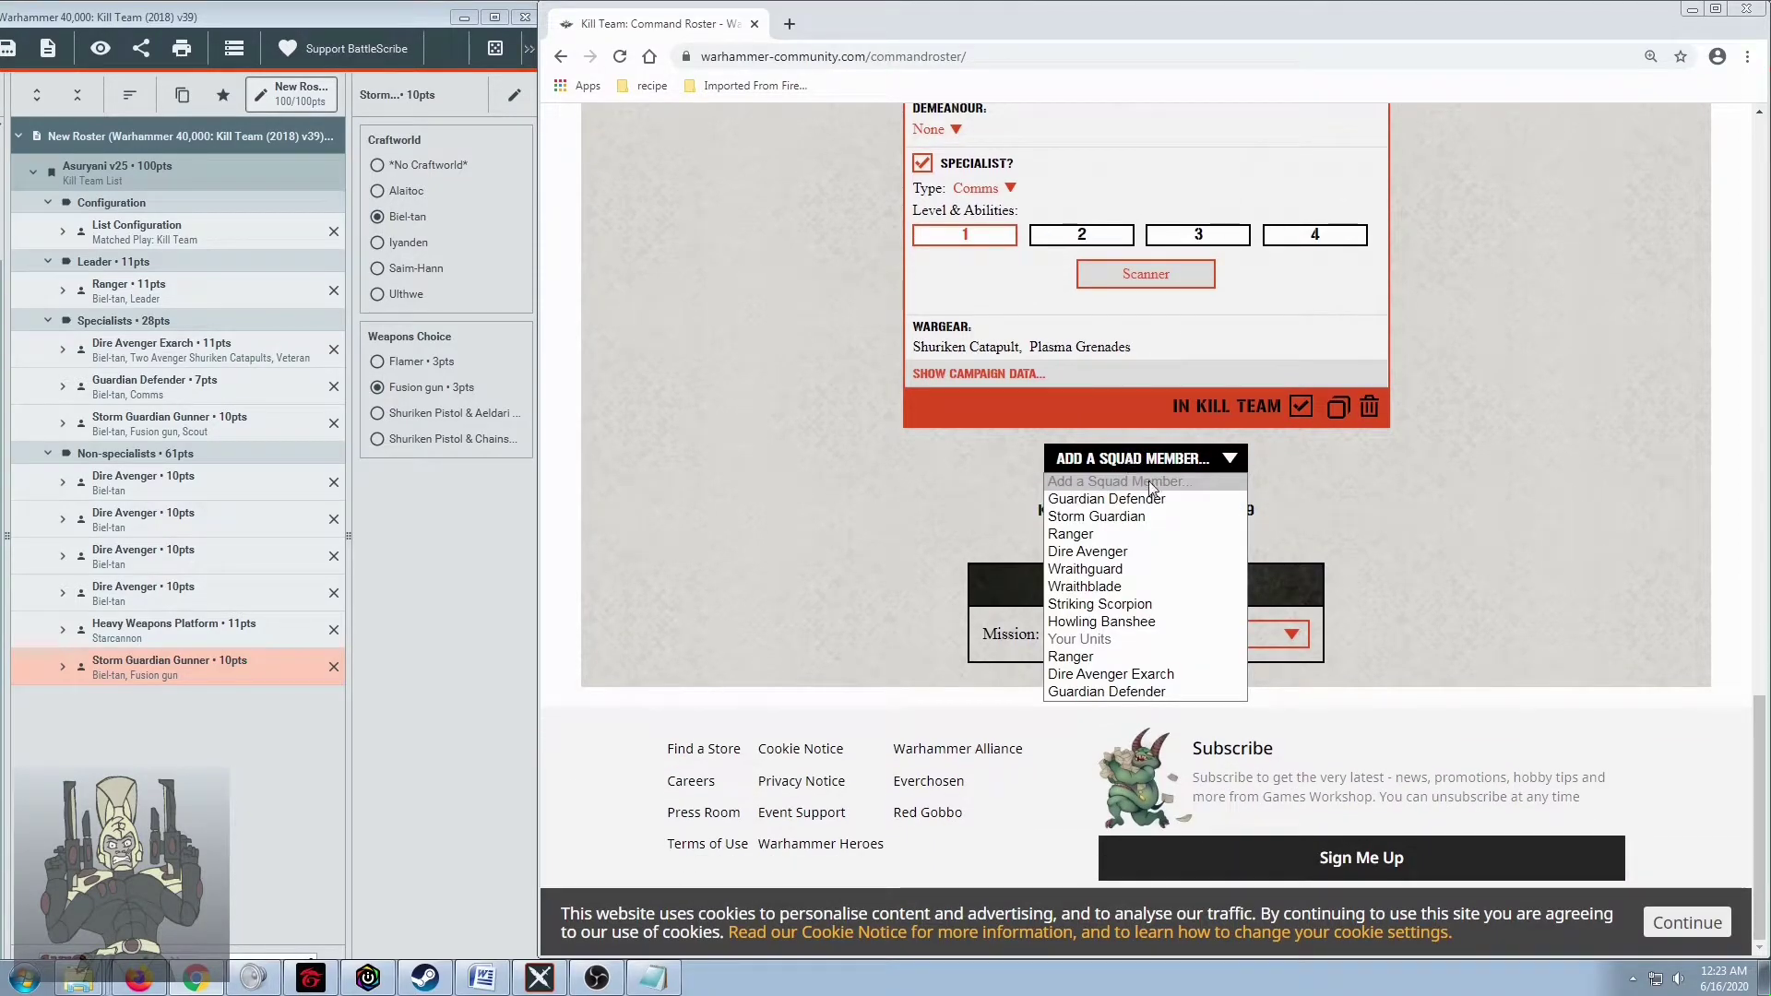
left_click(1144, 517)
scroll(927, 512, "down", 2)
left_click(1009, 330)
left_click(1022, 369)
scroll(716, 403, "down", 2)
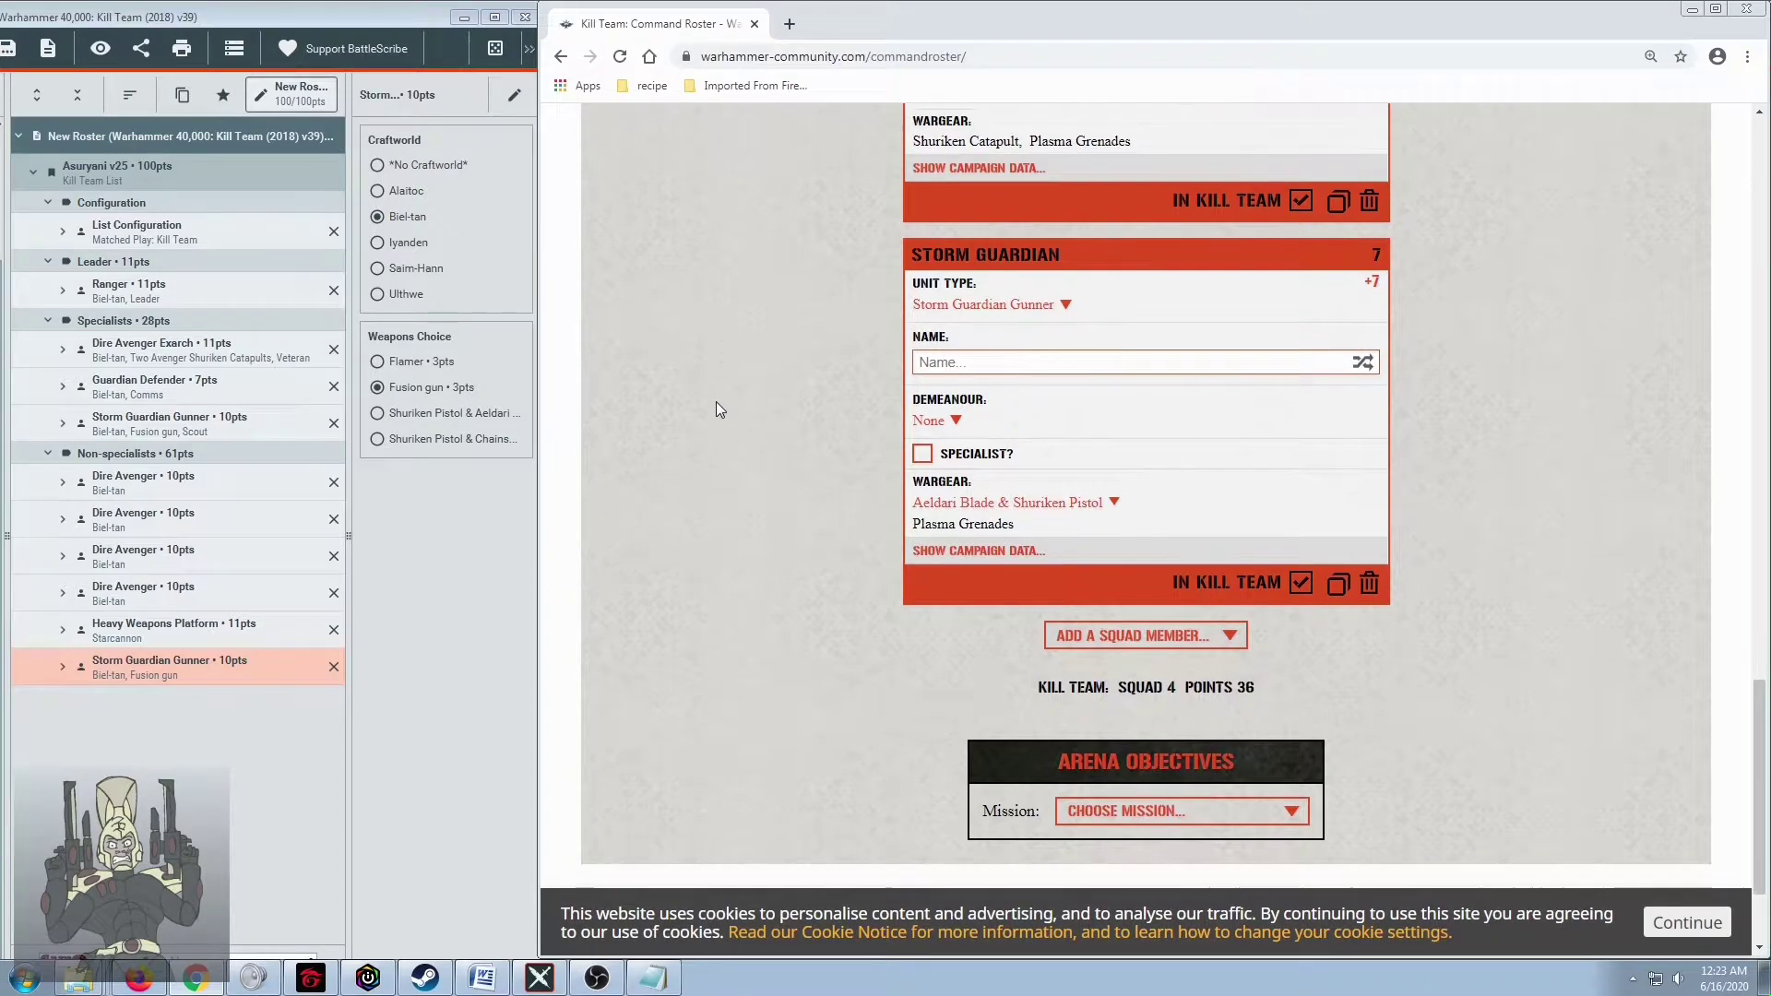
scroll(716, 403, "up", 2)
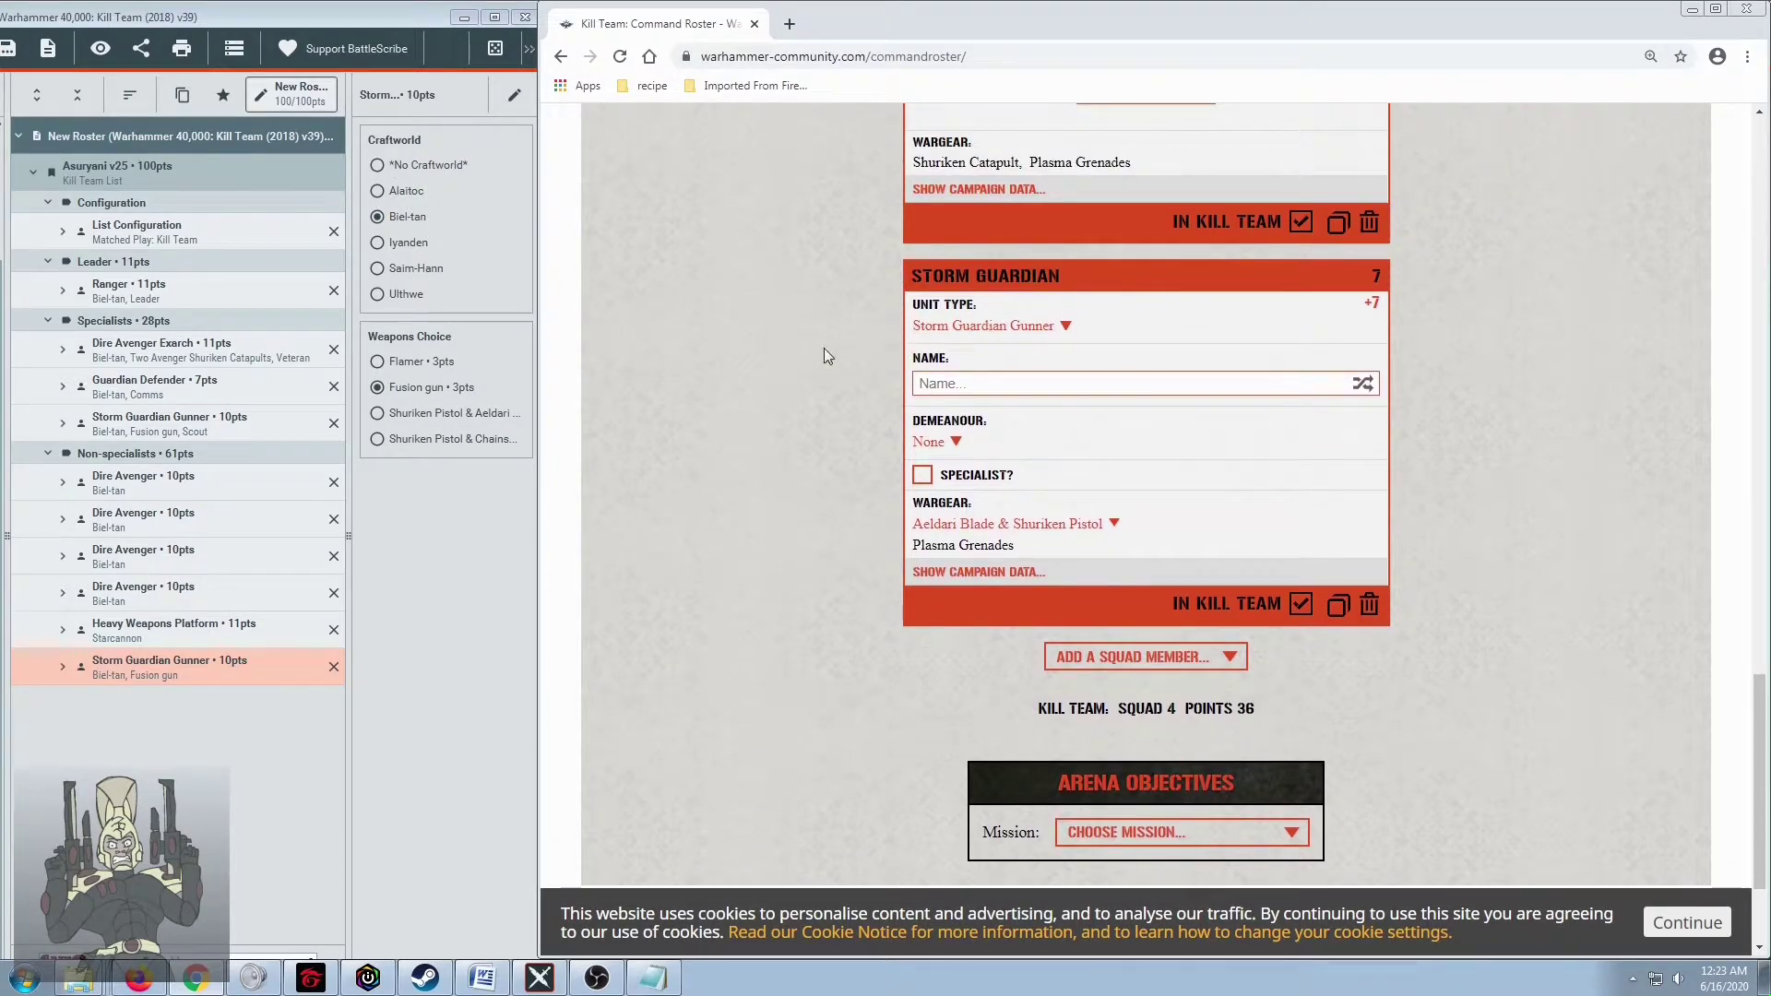
left_click(956, 333)
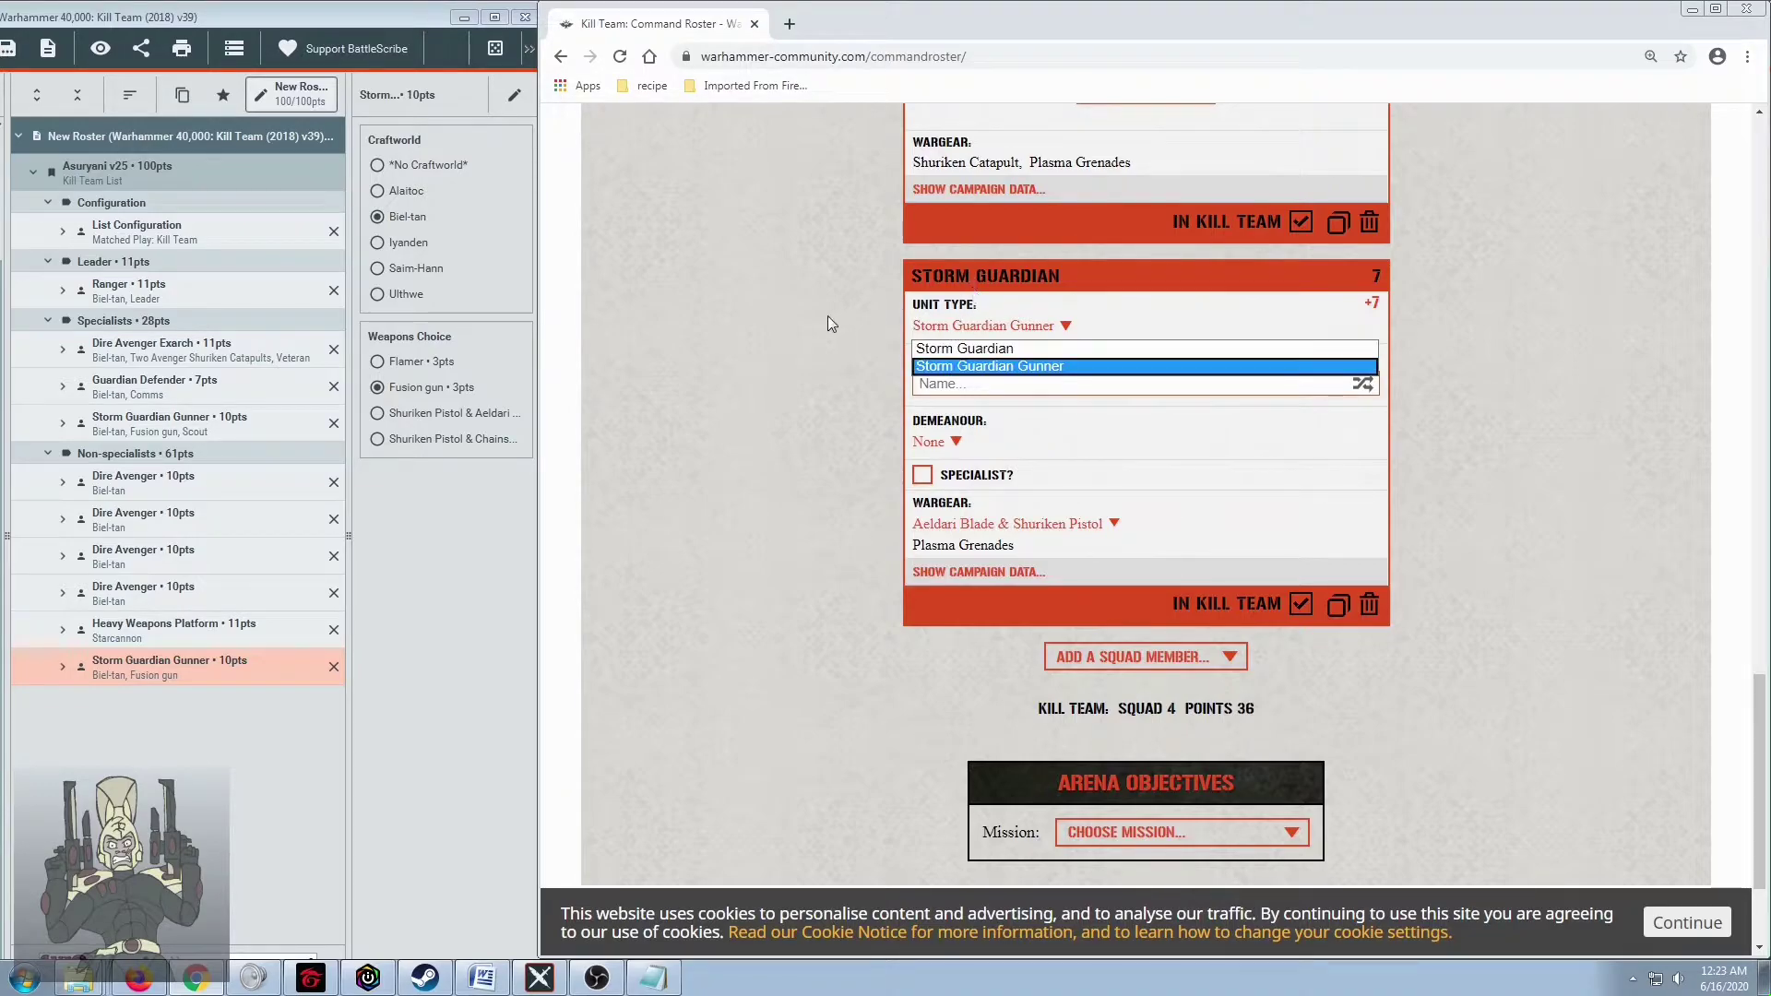
left_click(938, 372)
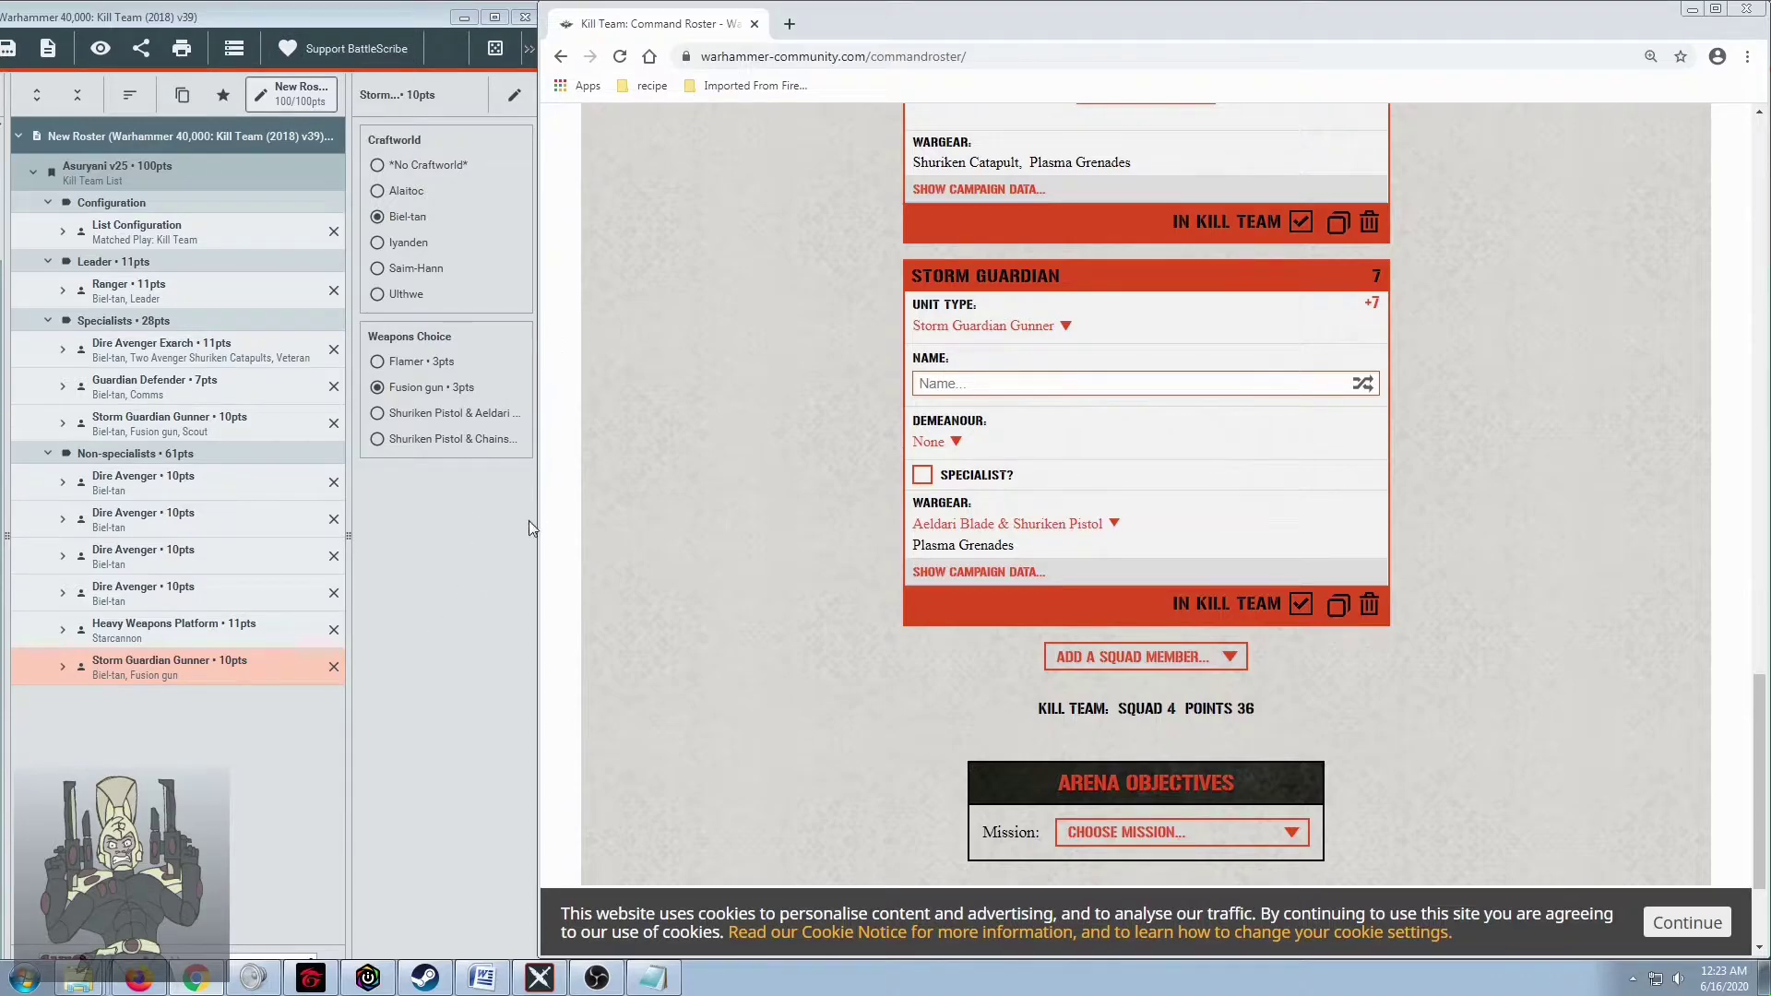
Narrow the browser window and reposition the BattleScribe window so more of its roster shows beside the web builder
left_click_drag(538, 532, 593, 531)
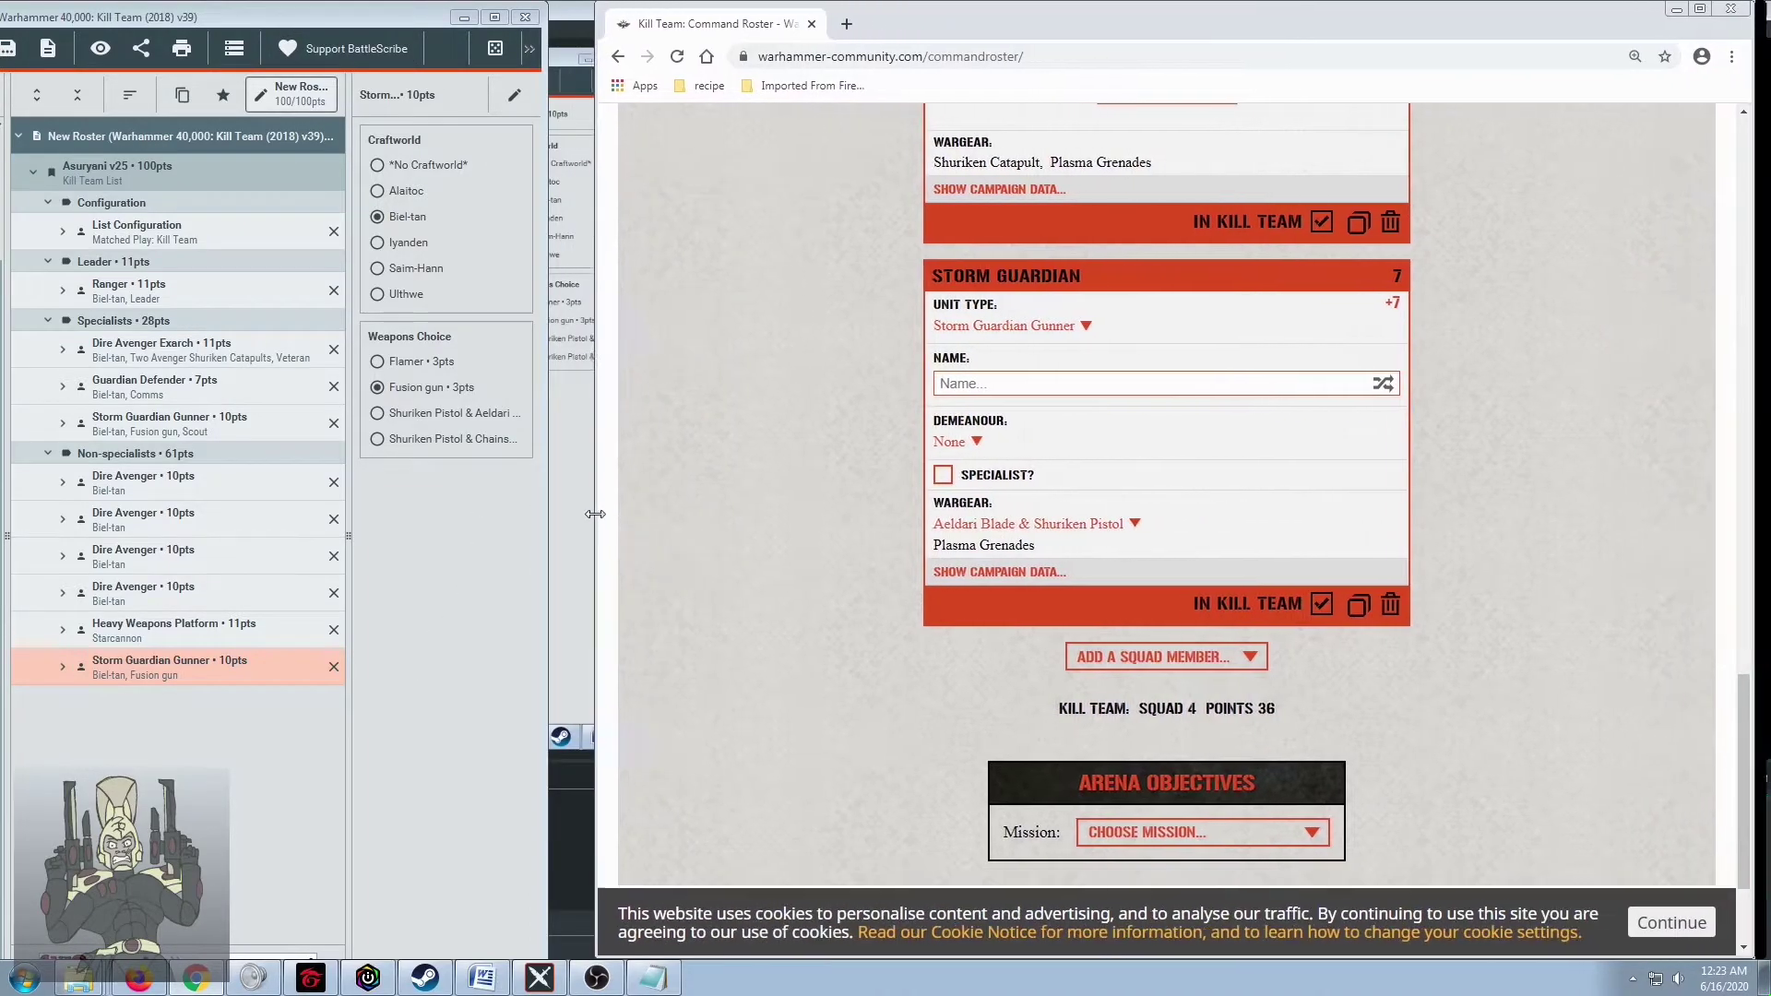
left_click_drag(364, 15, 535, 32)
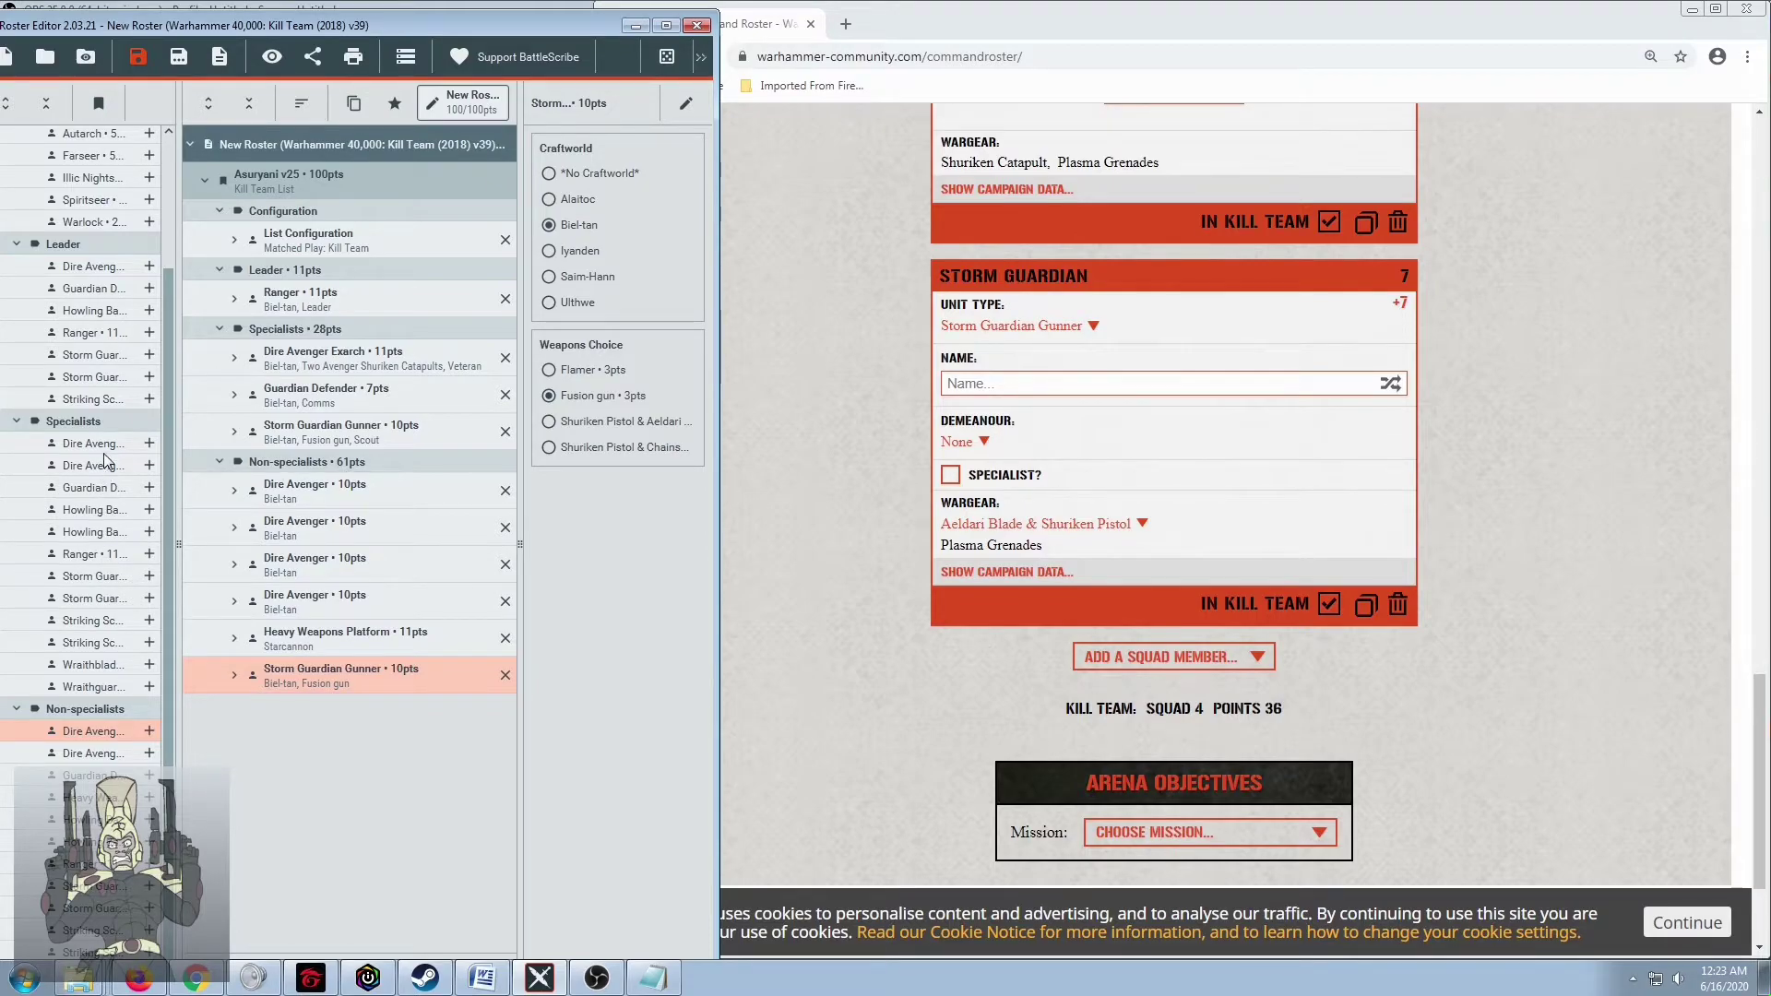
left_click_drag(417, 24, 292, 9)
left_click(764, 417)
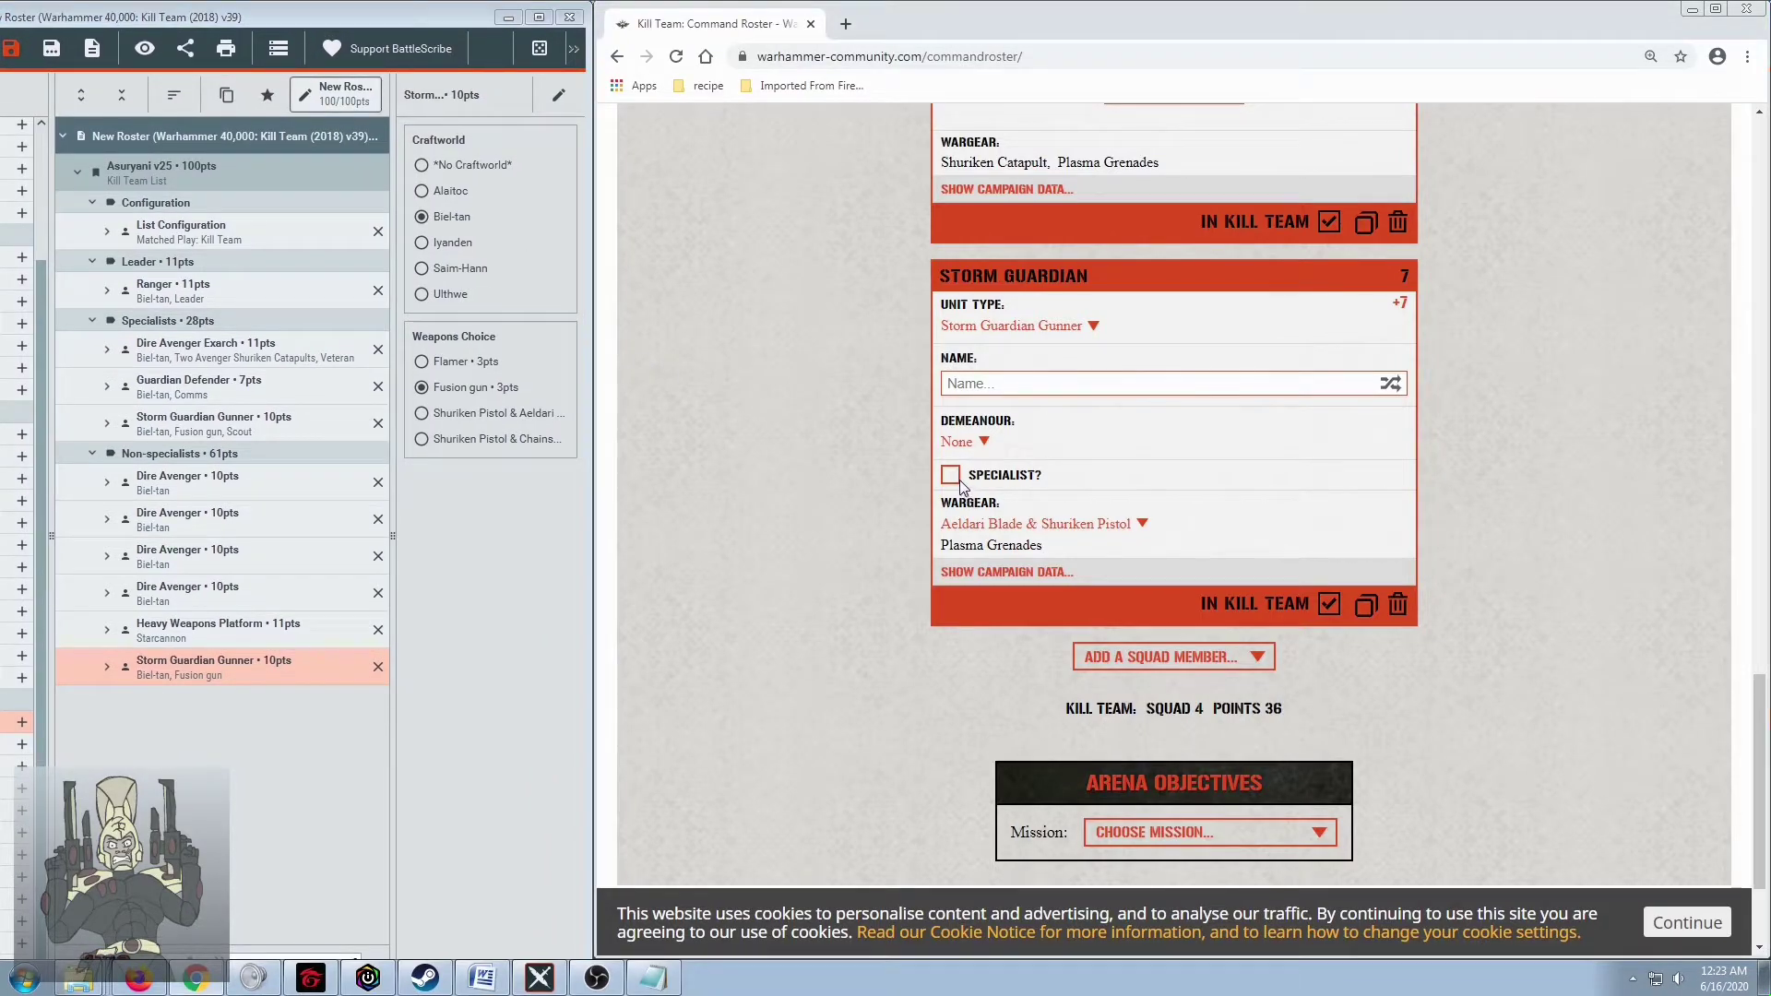
Make the Storm Guardian Gunner a Scout specialist and equip it with a Fusion Gun
left_click(951, 475)
left_click(1015, 530)
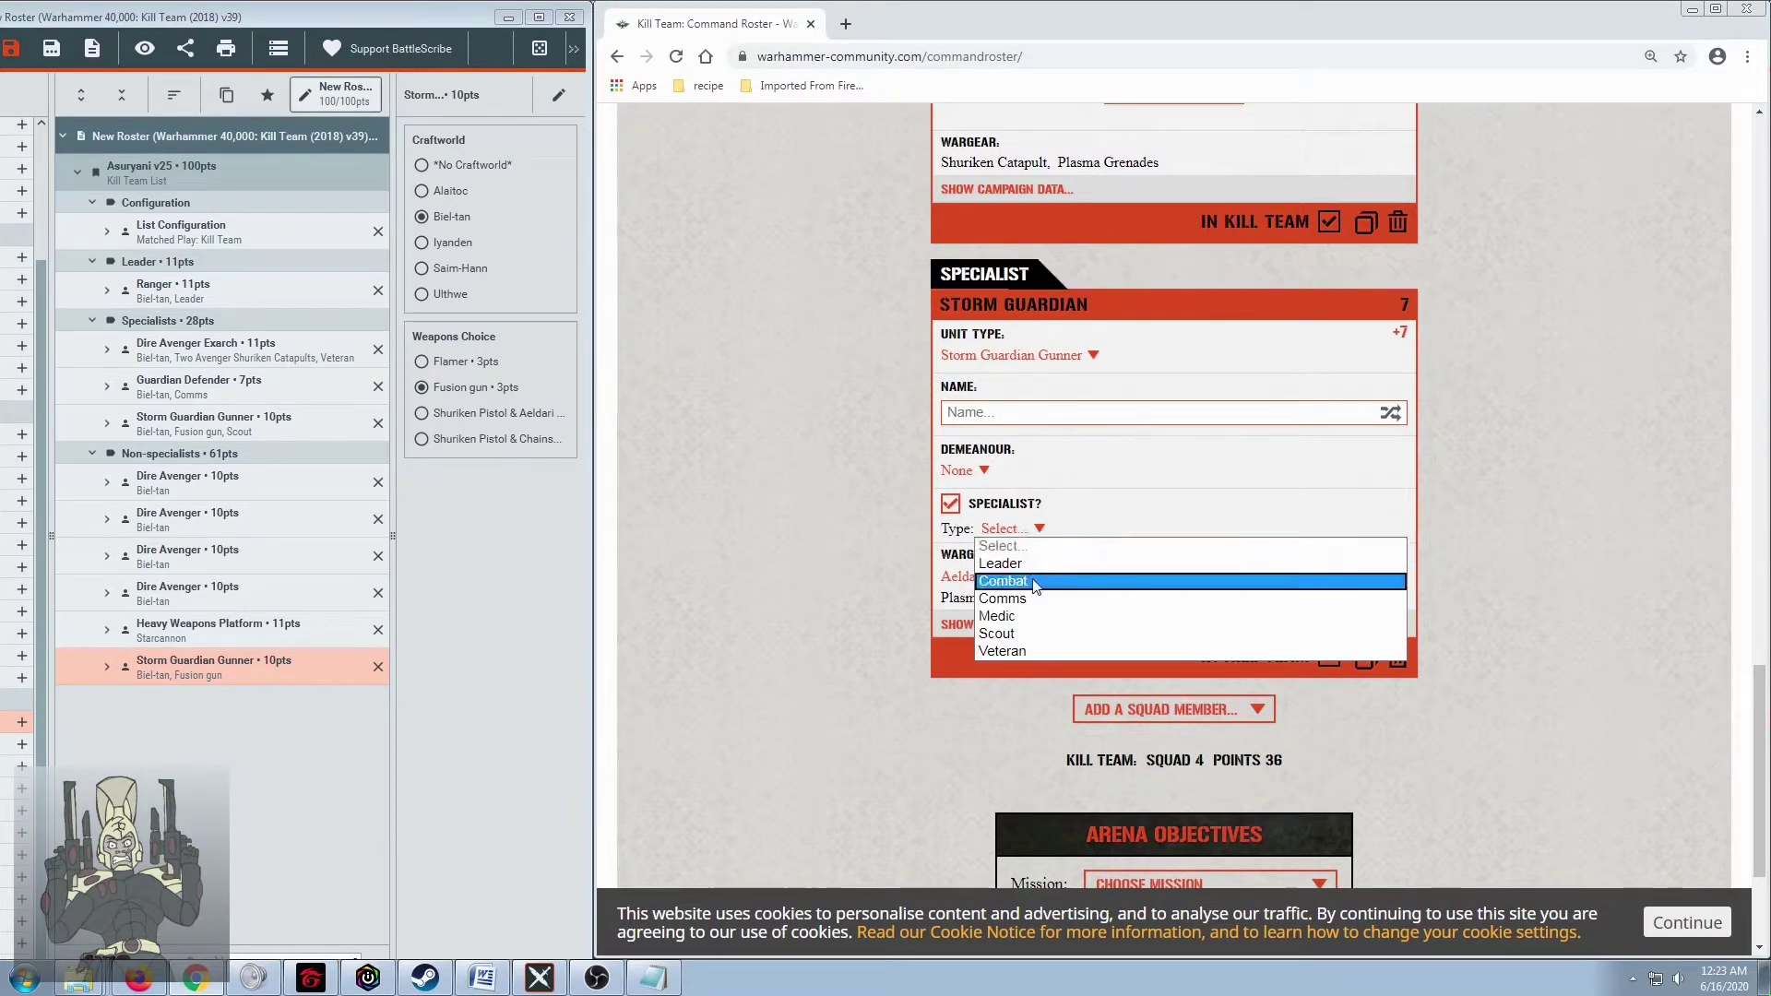
left_click(1027, 633)
scroll(1107, 553, "down", 2)
left_click(1124, 505)
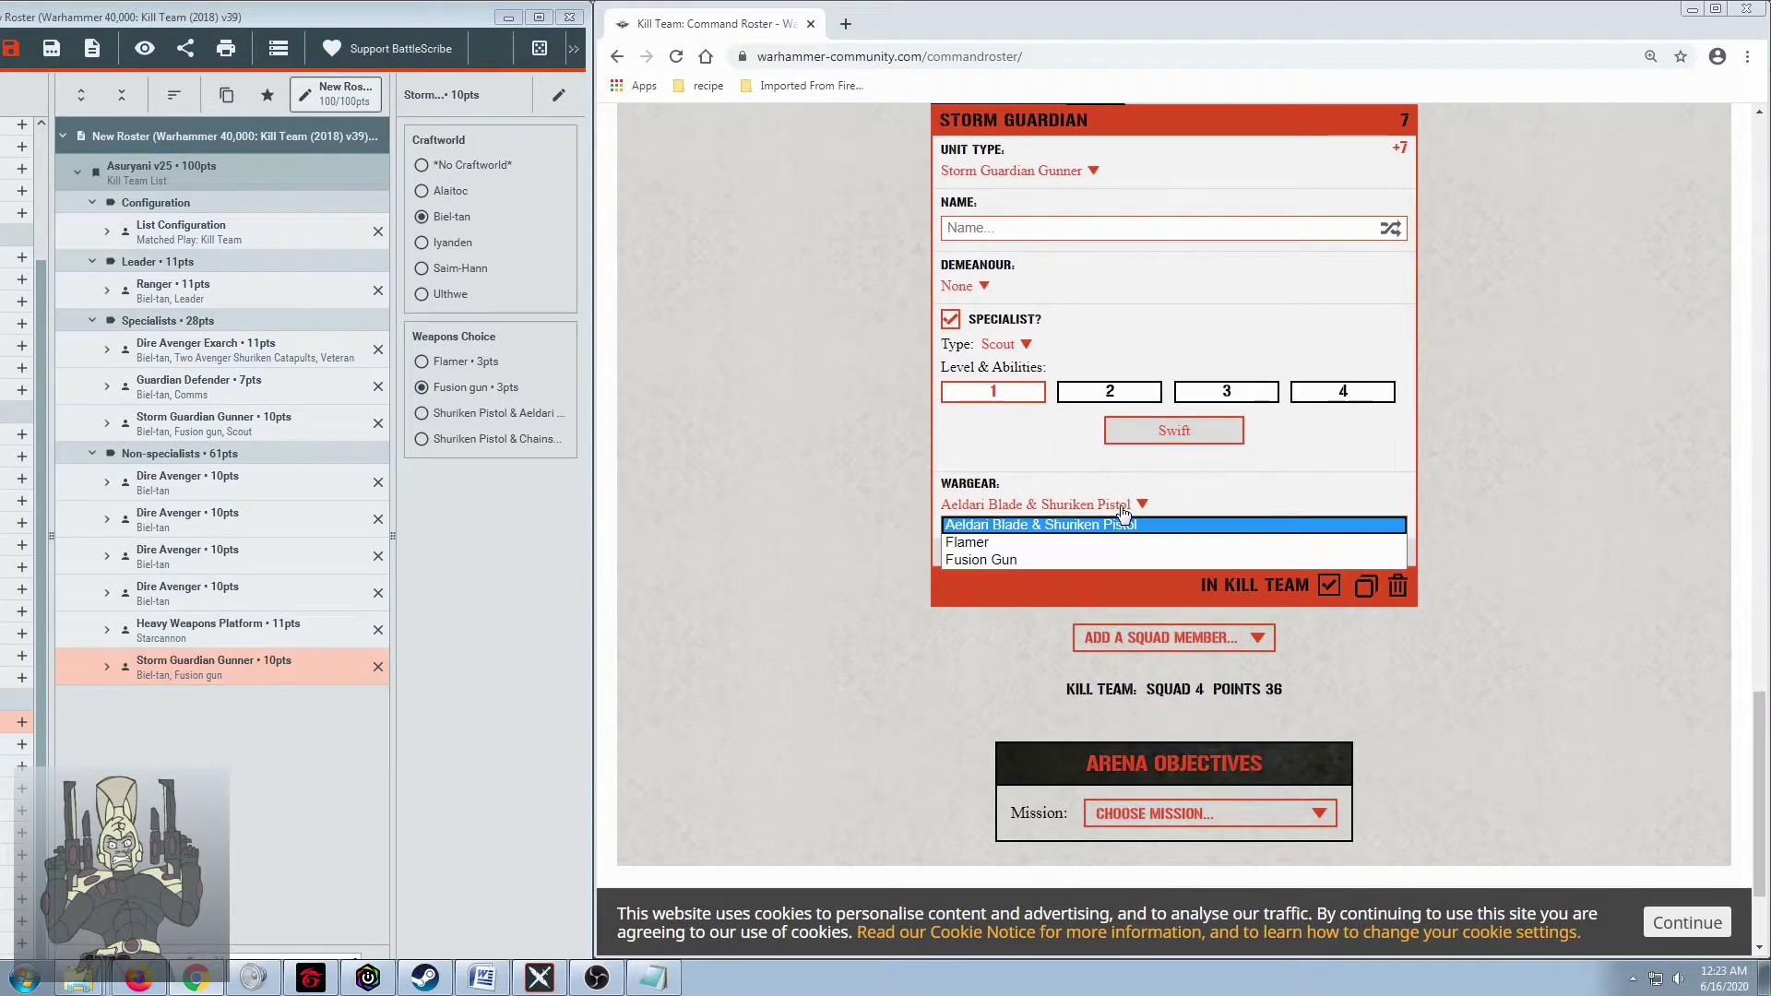
left_click(1087, 556)
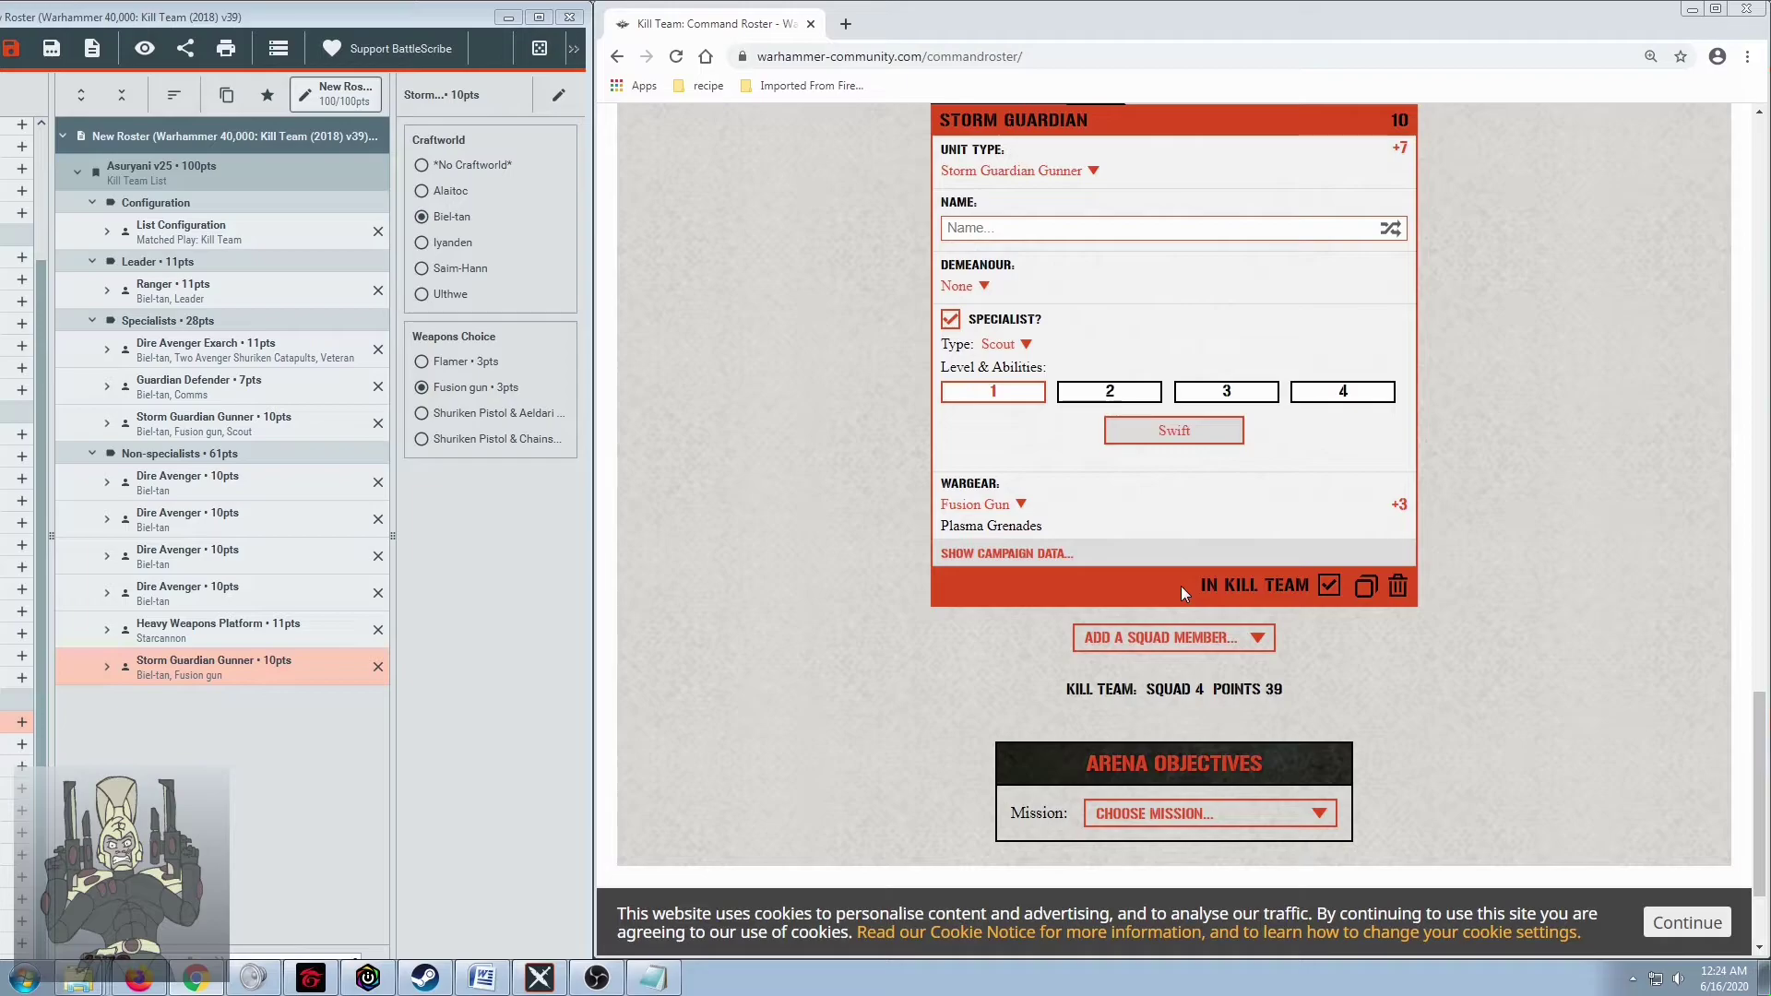
scroll(1183, 587, "down", 1)
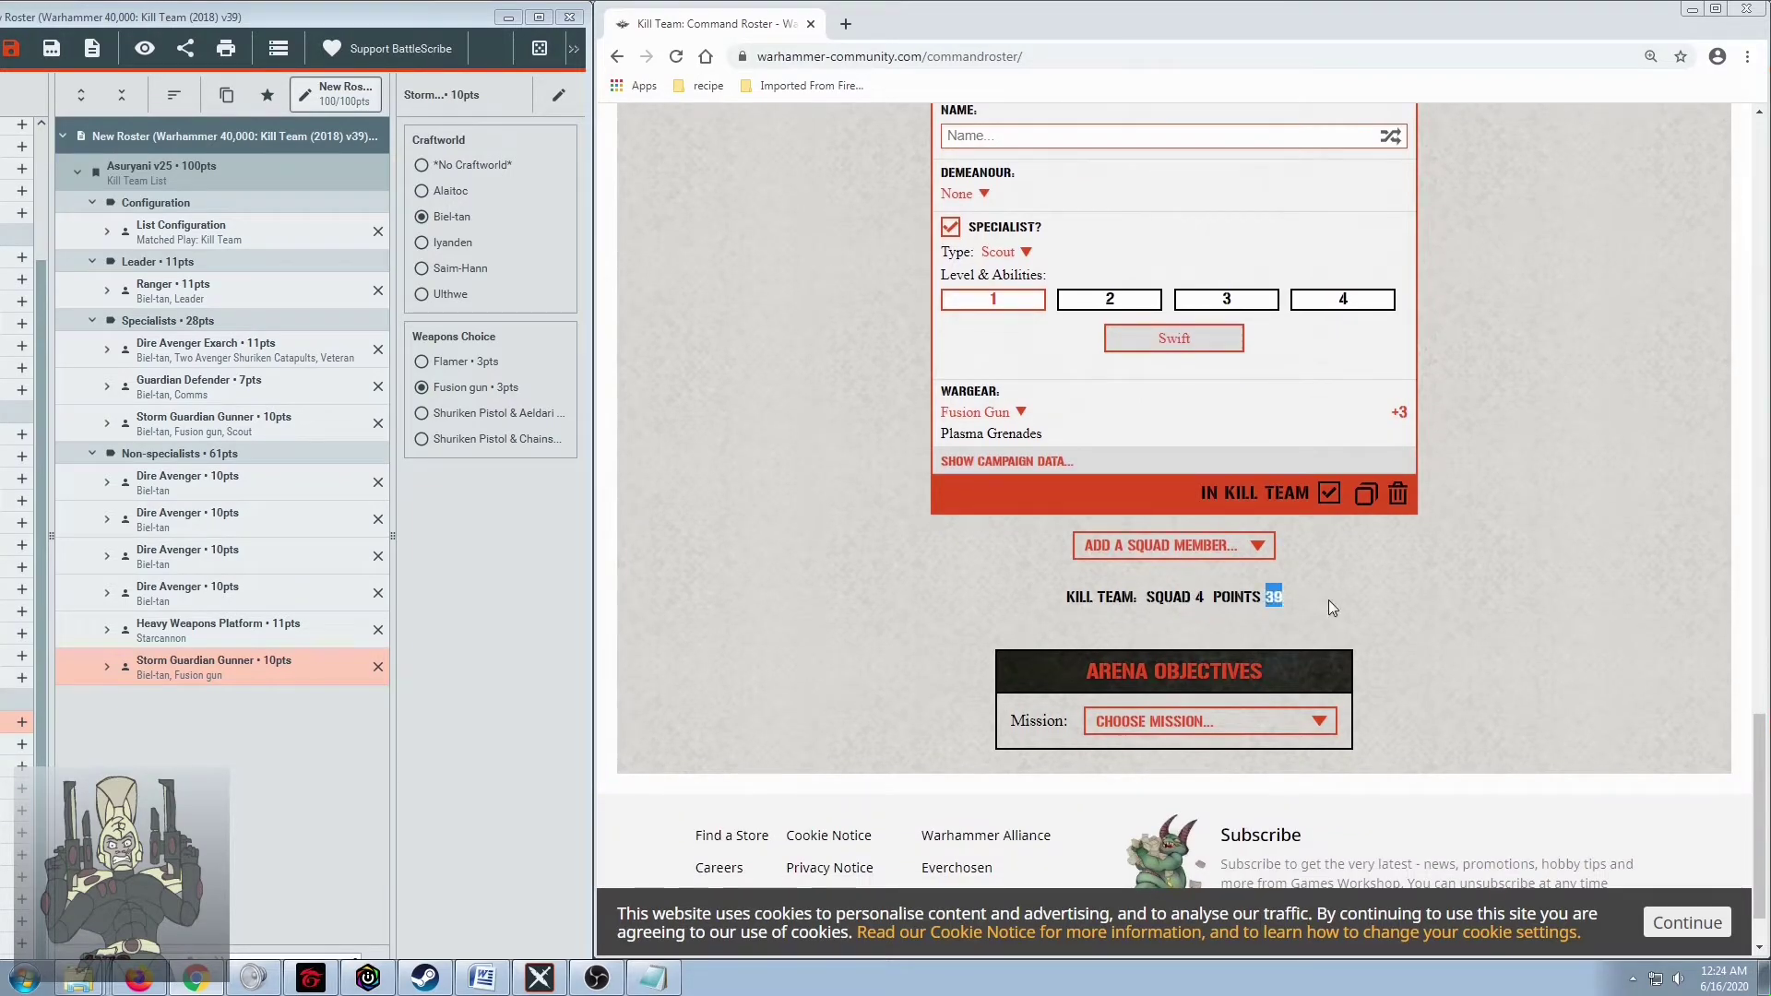
scroll(1034, 585, "up", 1)
scroll(1274, 597, "down", 1)
Add another Dire Avenger to the squad and set the new entry's unit type to Dire Avenger Exarch
scroll(937, 553, "up", 8)
scroll(916, 519, "up", 9)
scroll(916, 524, "up", 4)
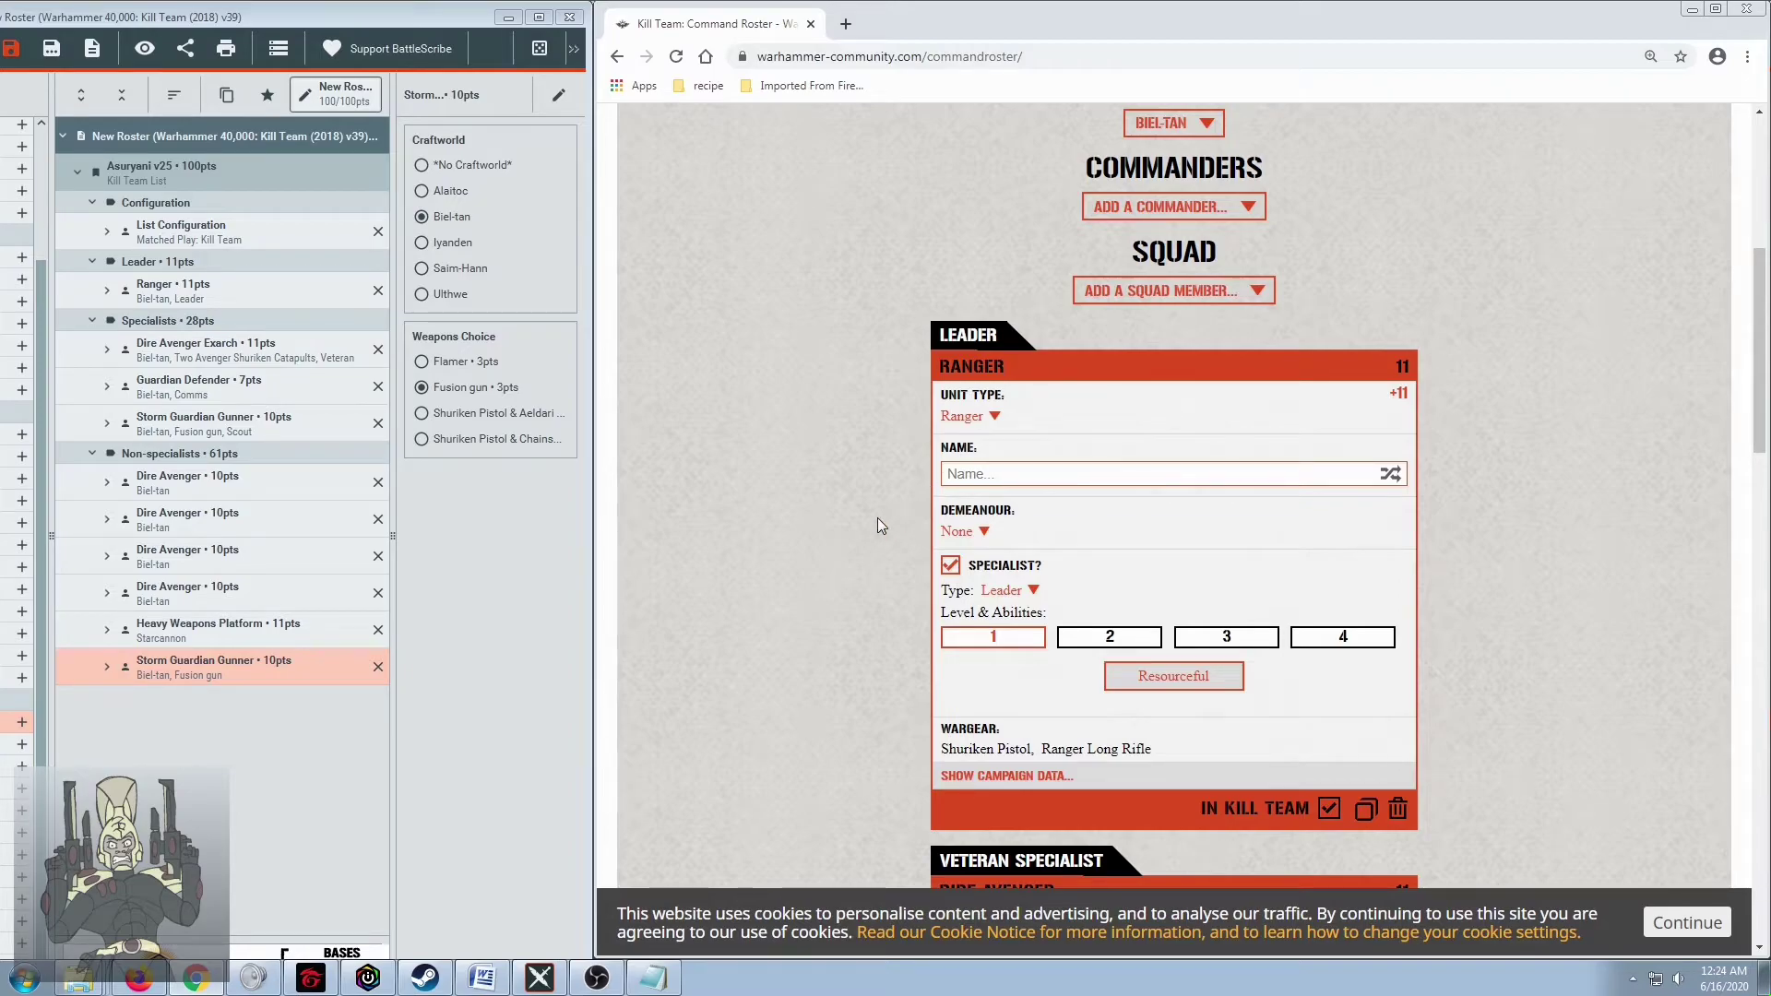
scroll(878, 525, "down", 1)
left_click(1167, 197)
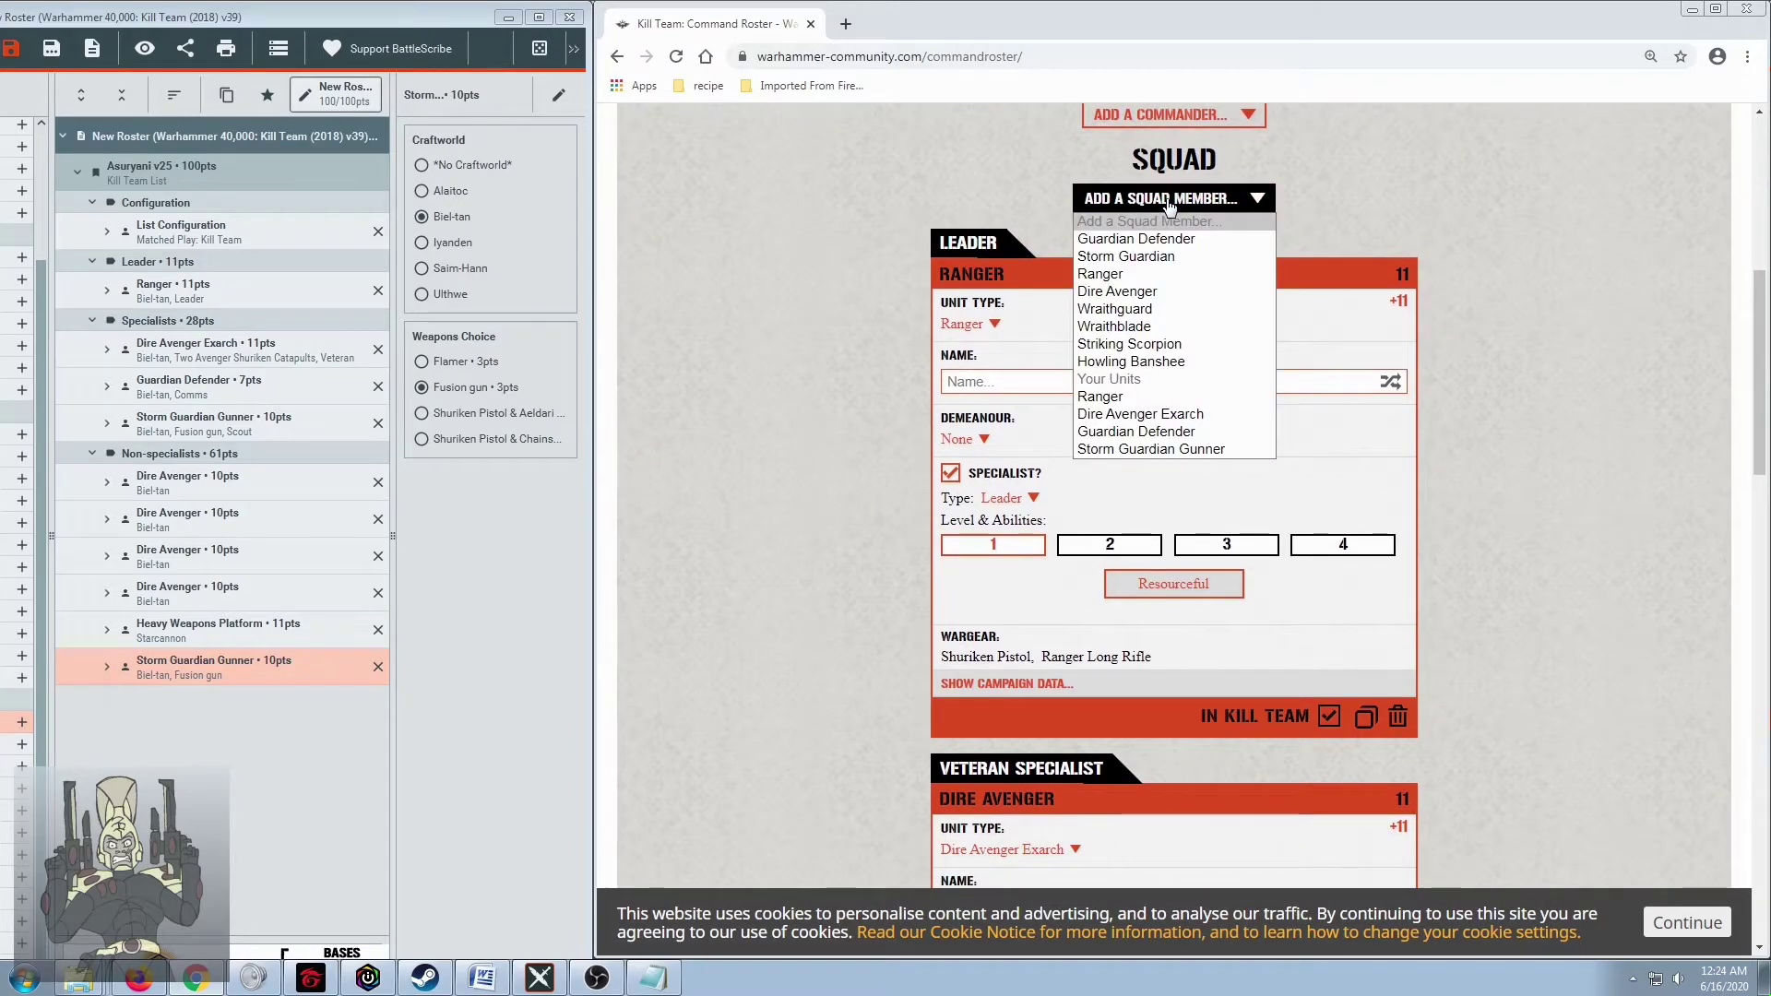
left_click(1152, 291)
scroll(862, 429, "down", 18)
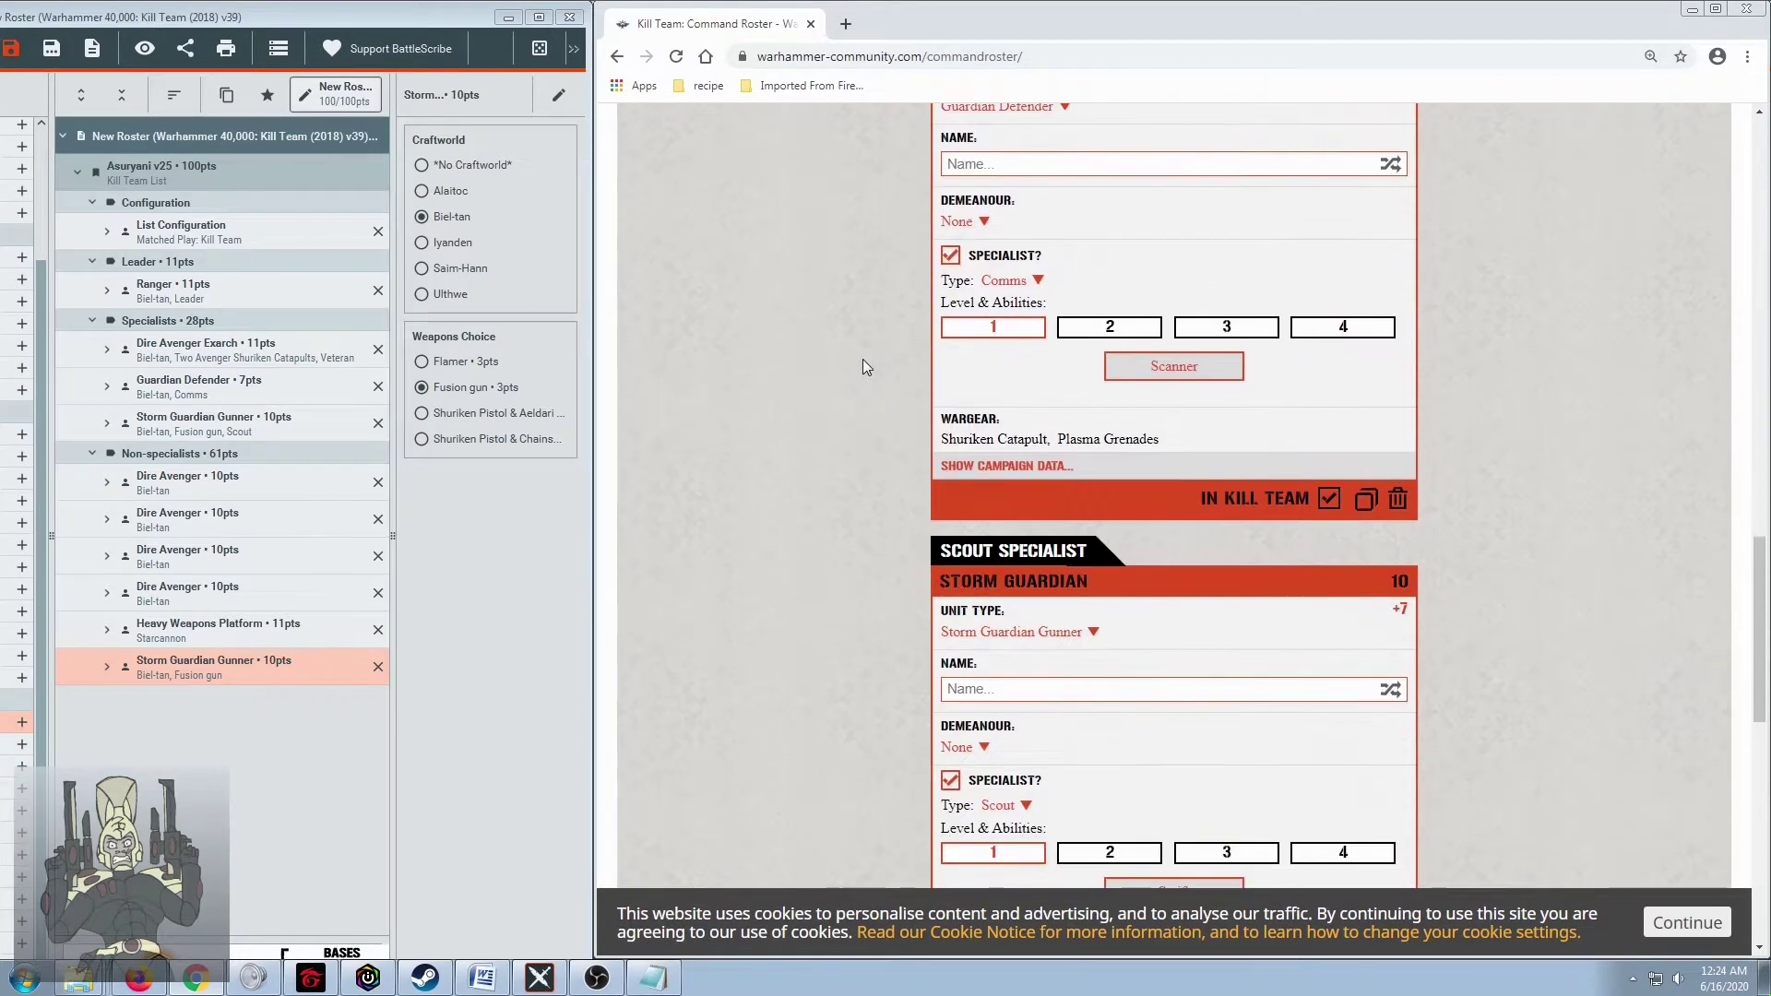
scroll(876, 343, "down", 4)
left_click(1024, 415)
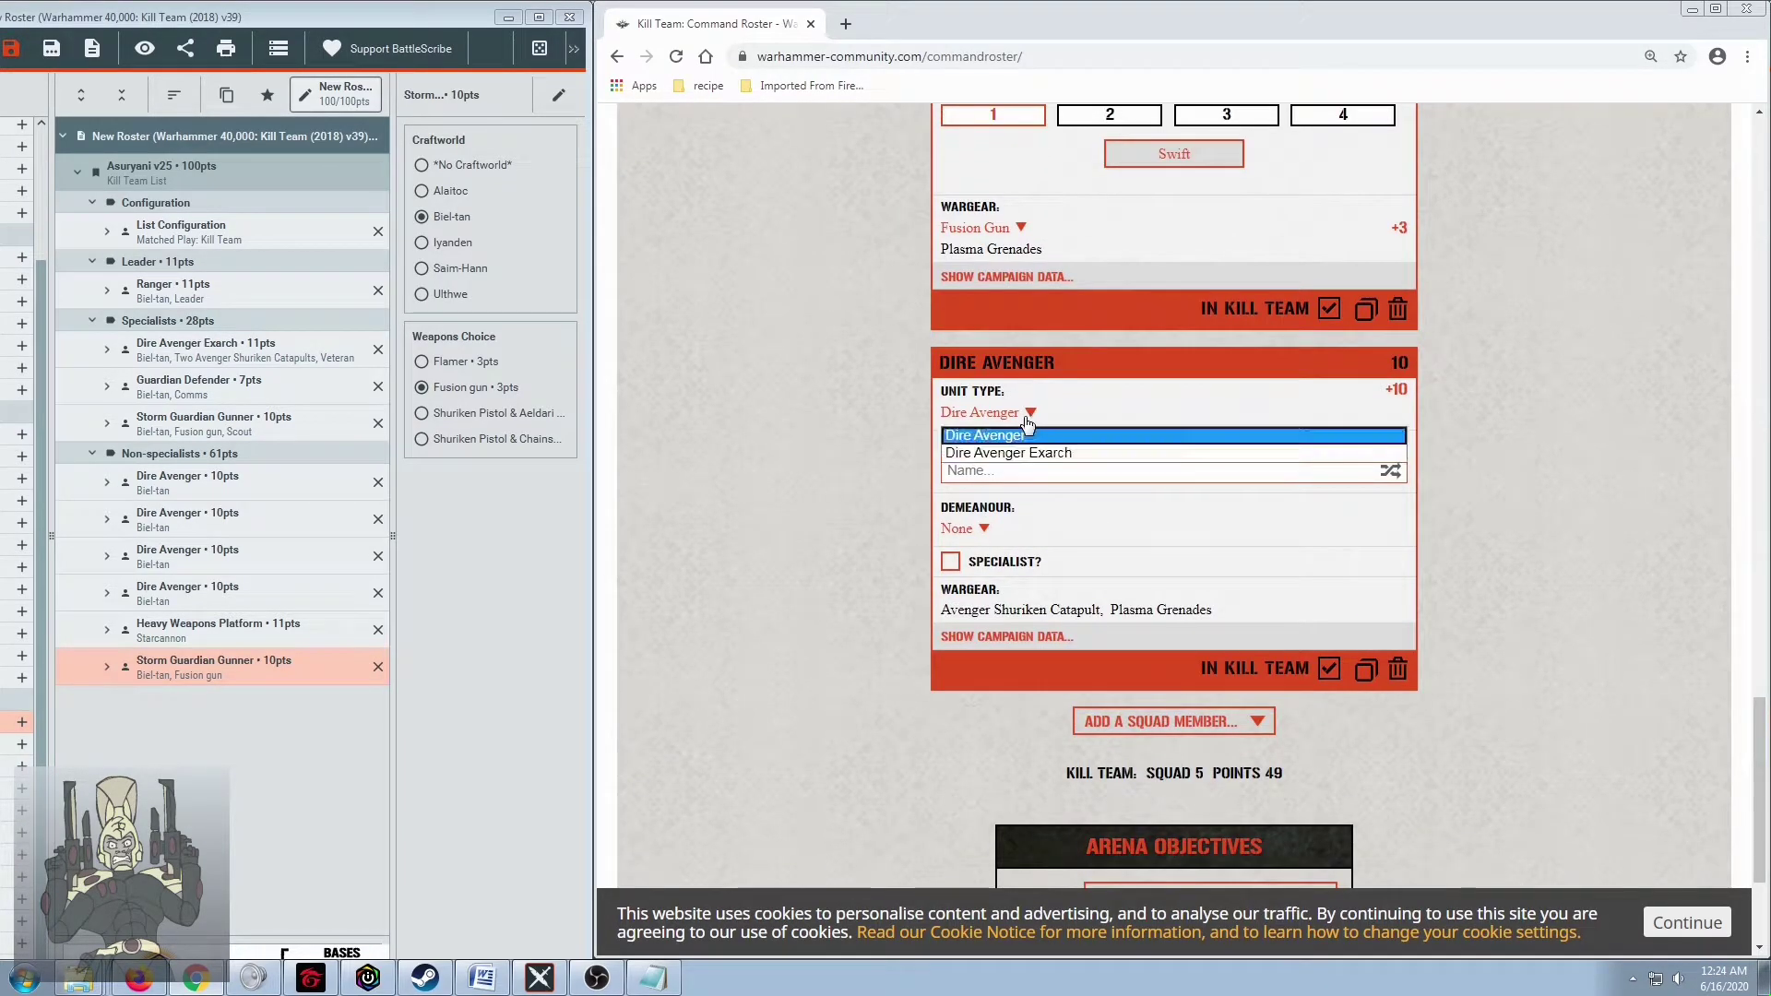
left_click(1048, 456)
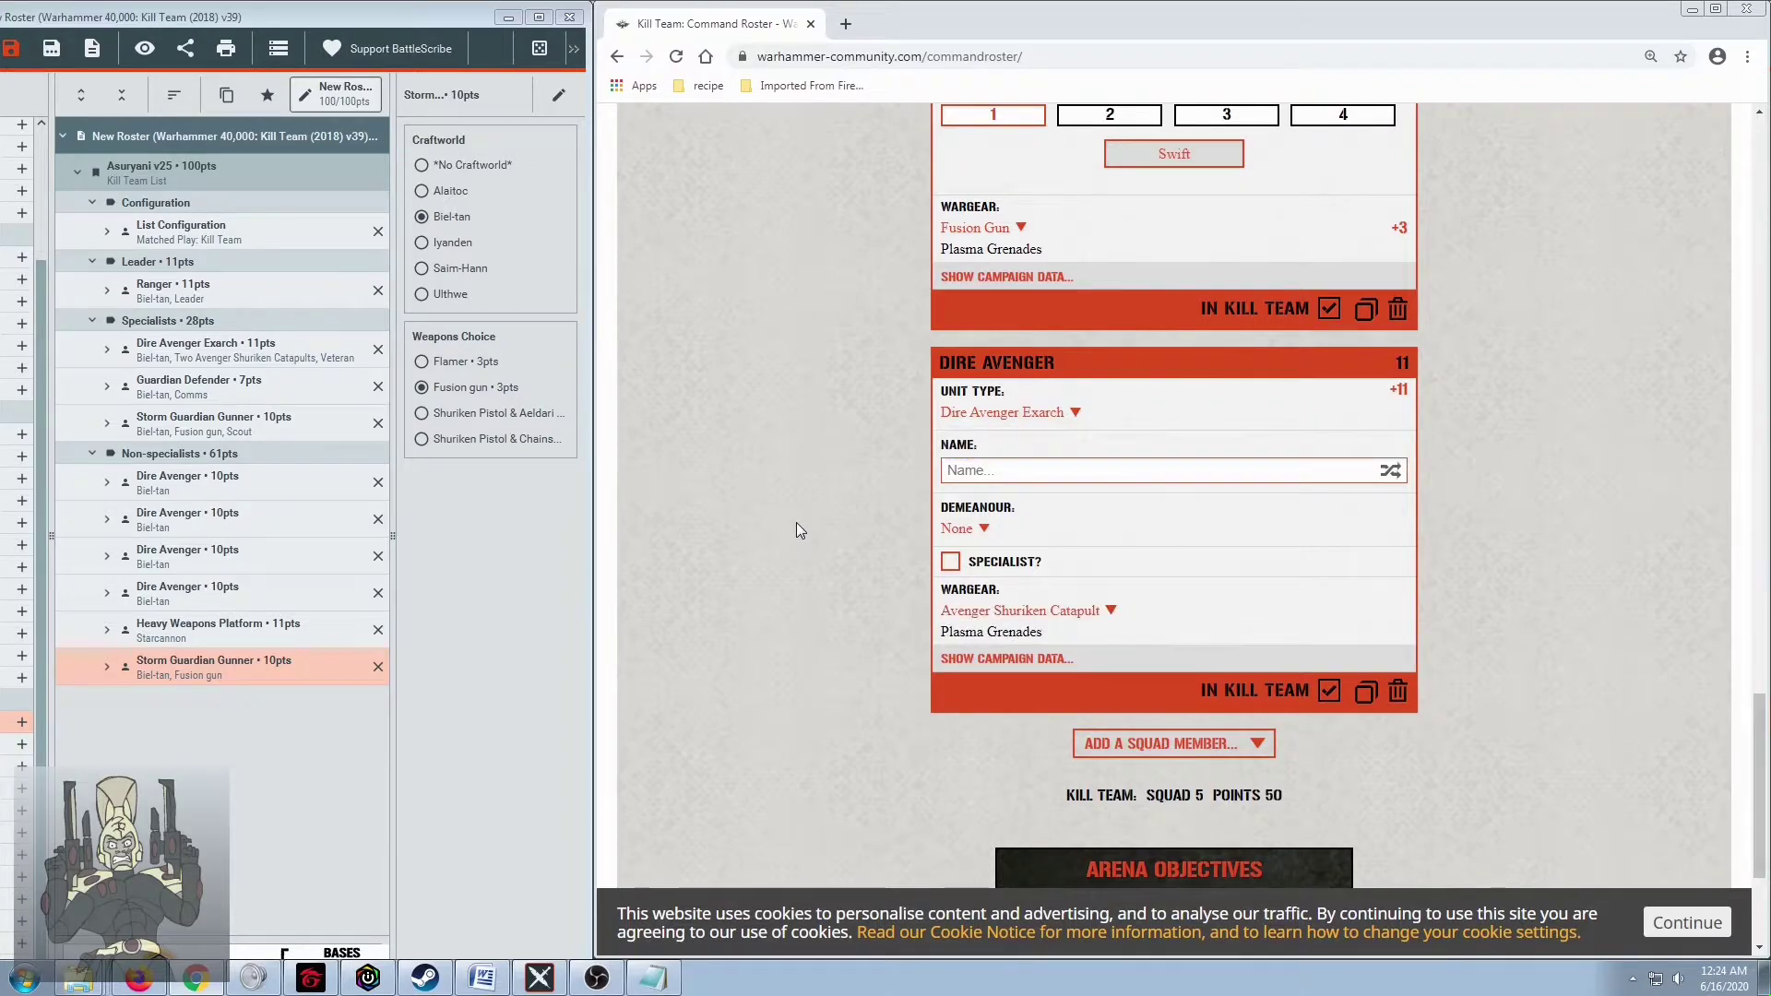
Make the newly added second Dire Avenger Exarch a Leader specialist
left_click(951, 563)
left_click(1008, 616)
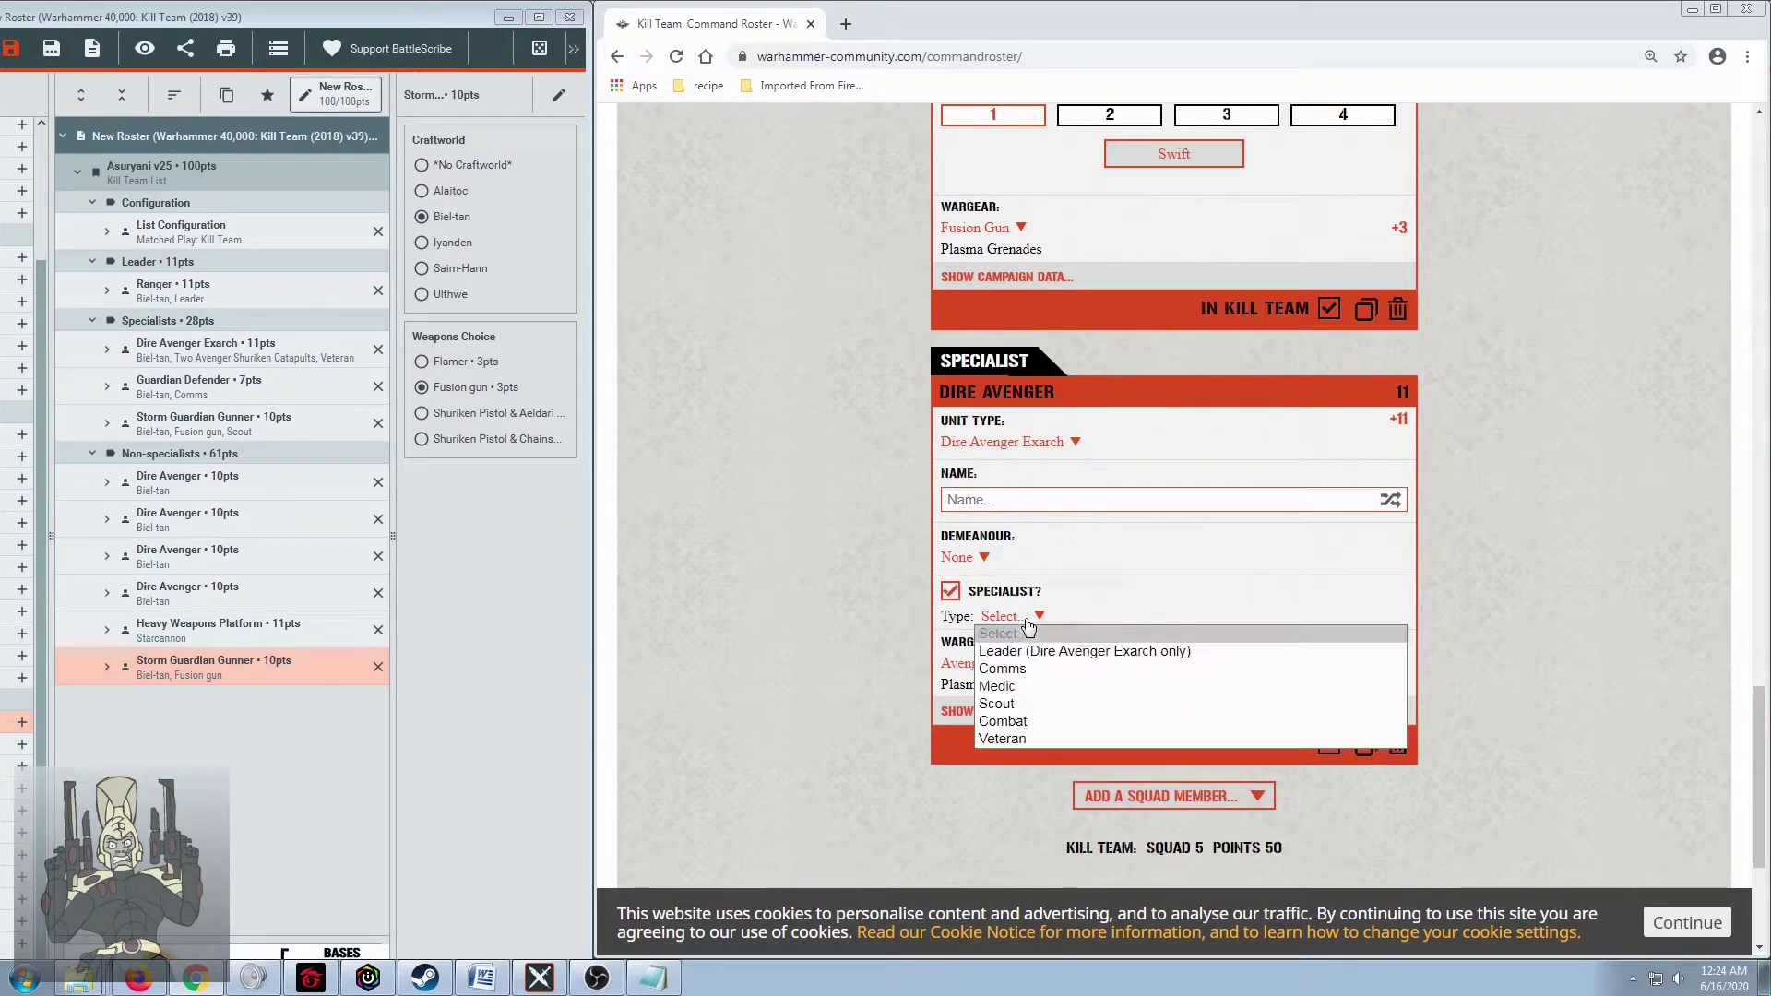
left_click(1048, 655)
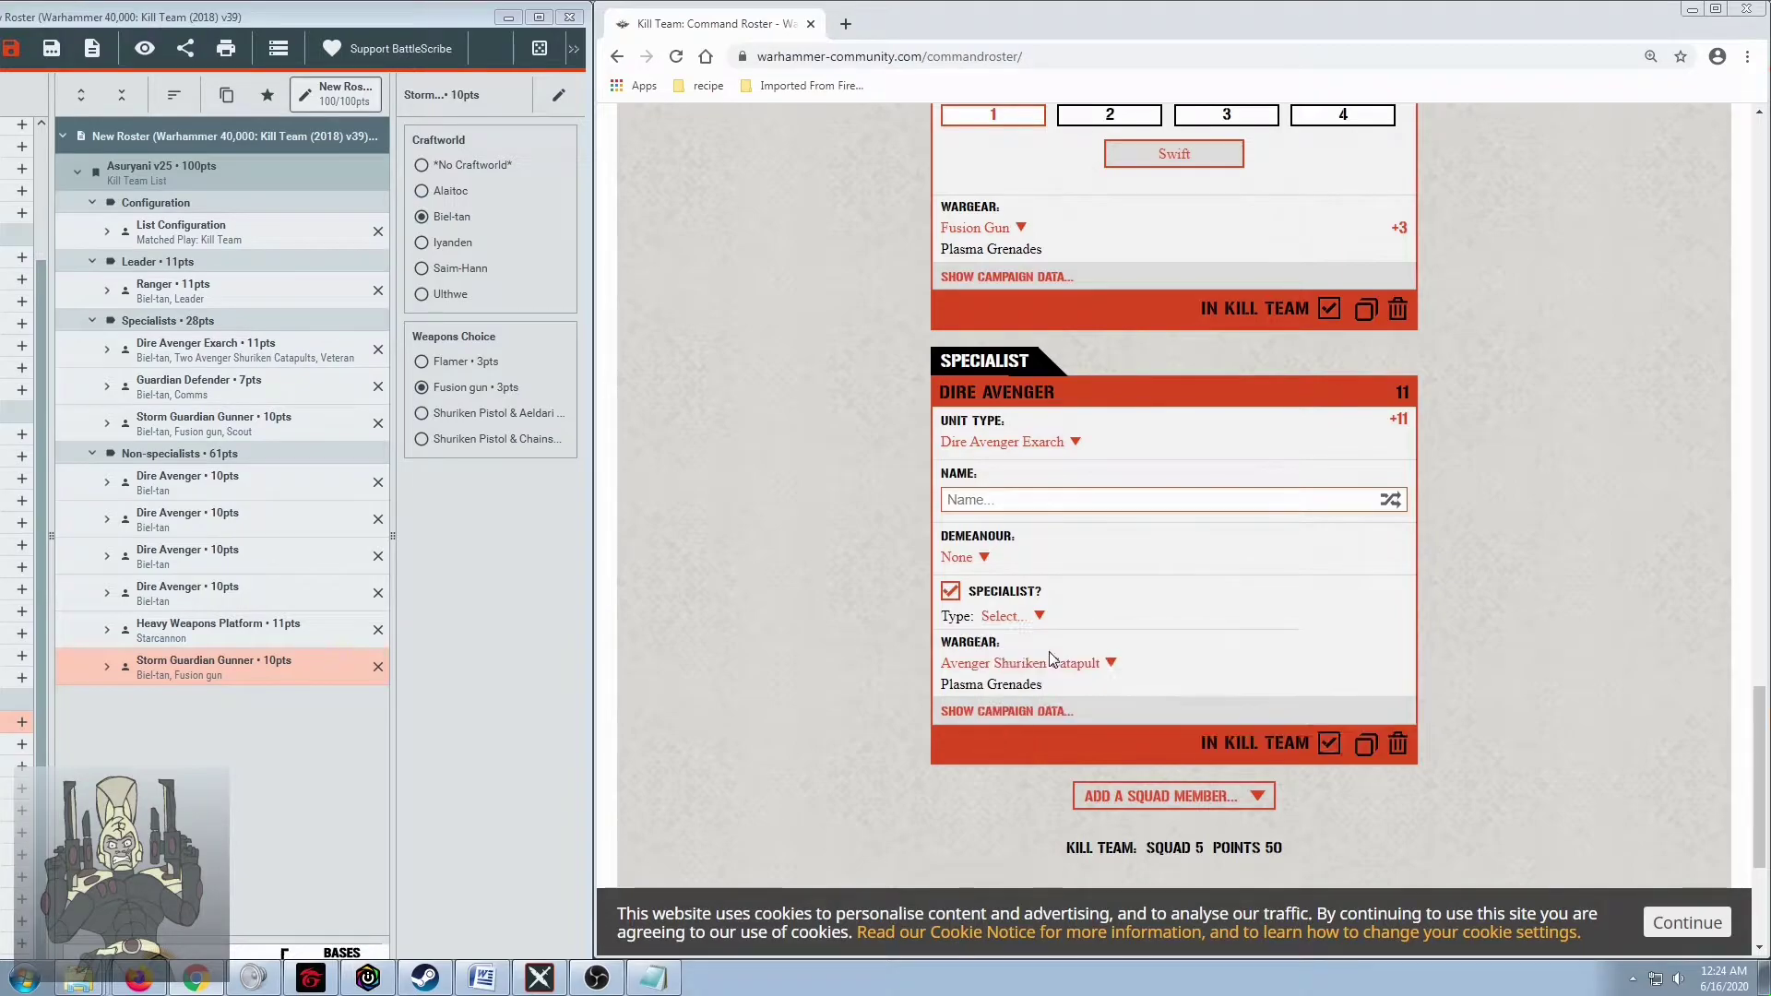
Look through the squad entries in the web roster and compare their specialist roles, including the Ranger Leader and the second Dire Avenger Exarch
scroll(831, 550, "up", 2)
scroll(979, 652, "up", 3)
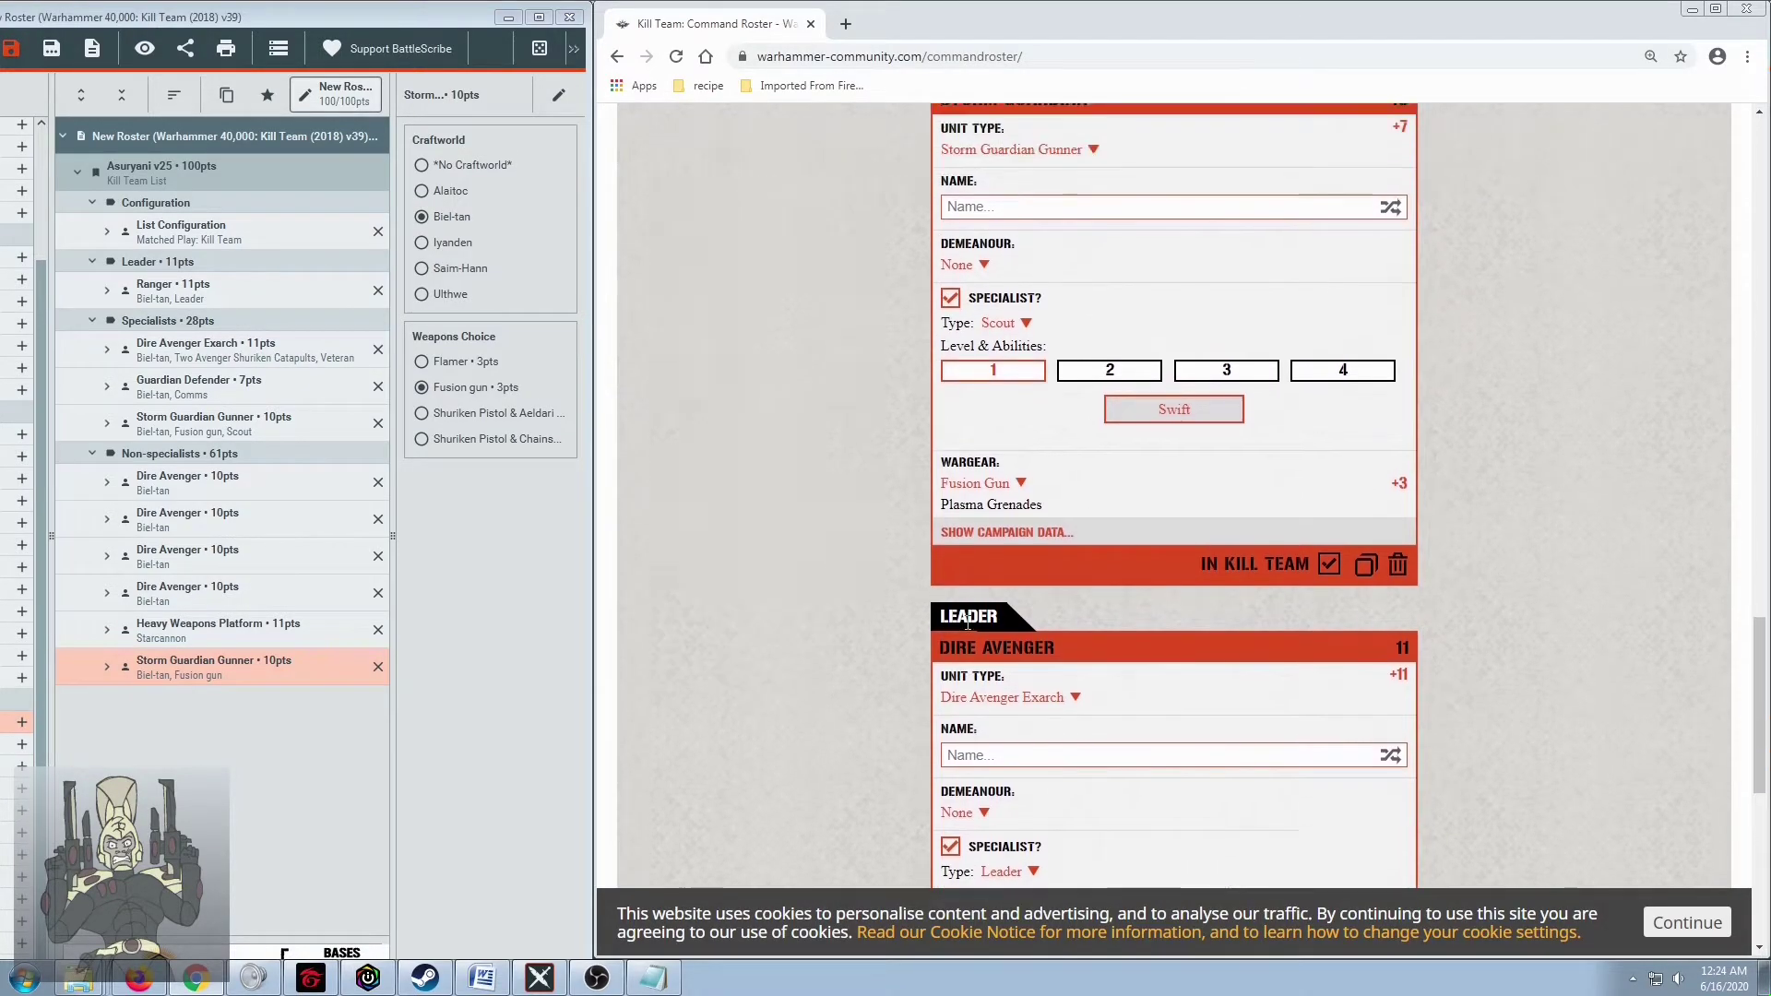
scroll(966, 614, "up", 9)
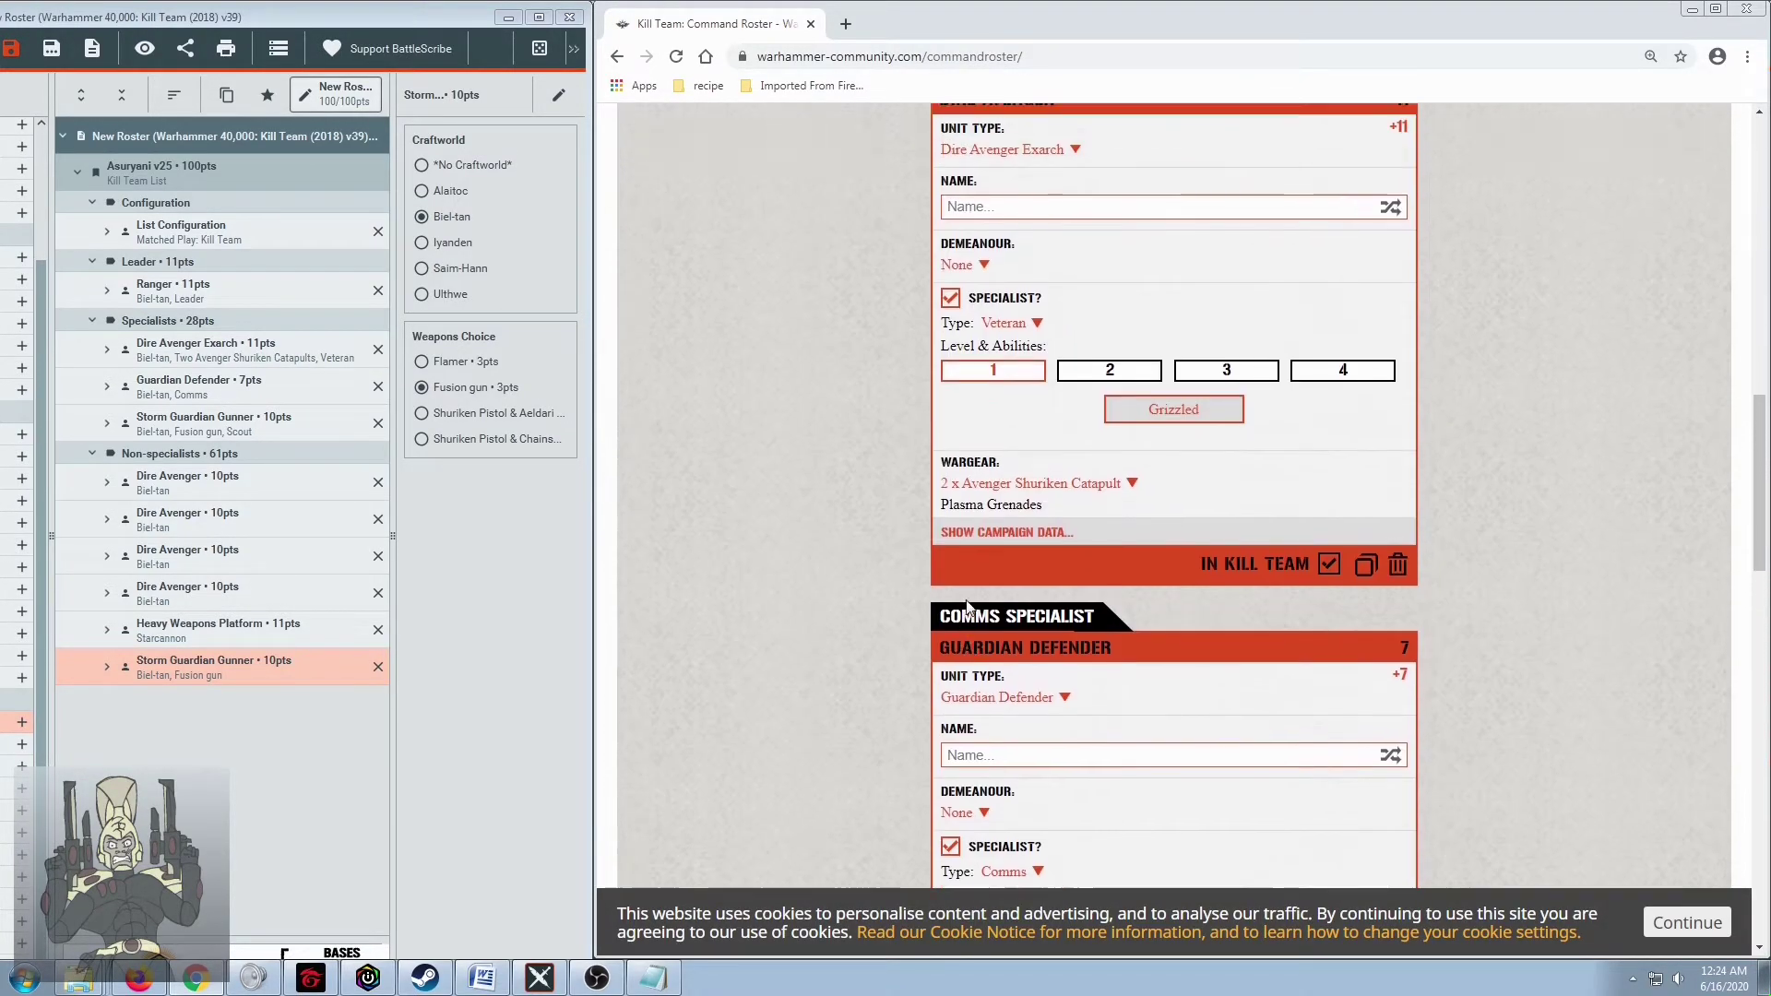
scroll(952, 548, "down", 7)
scroll(923, 480, "down", 11)
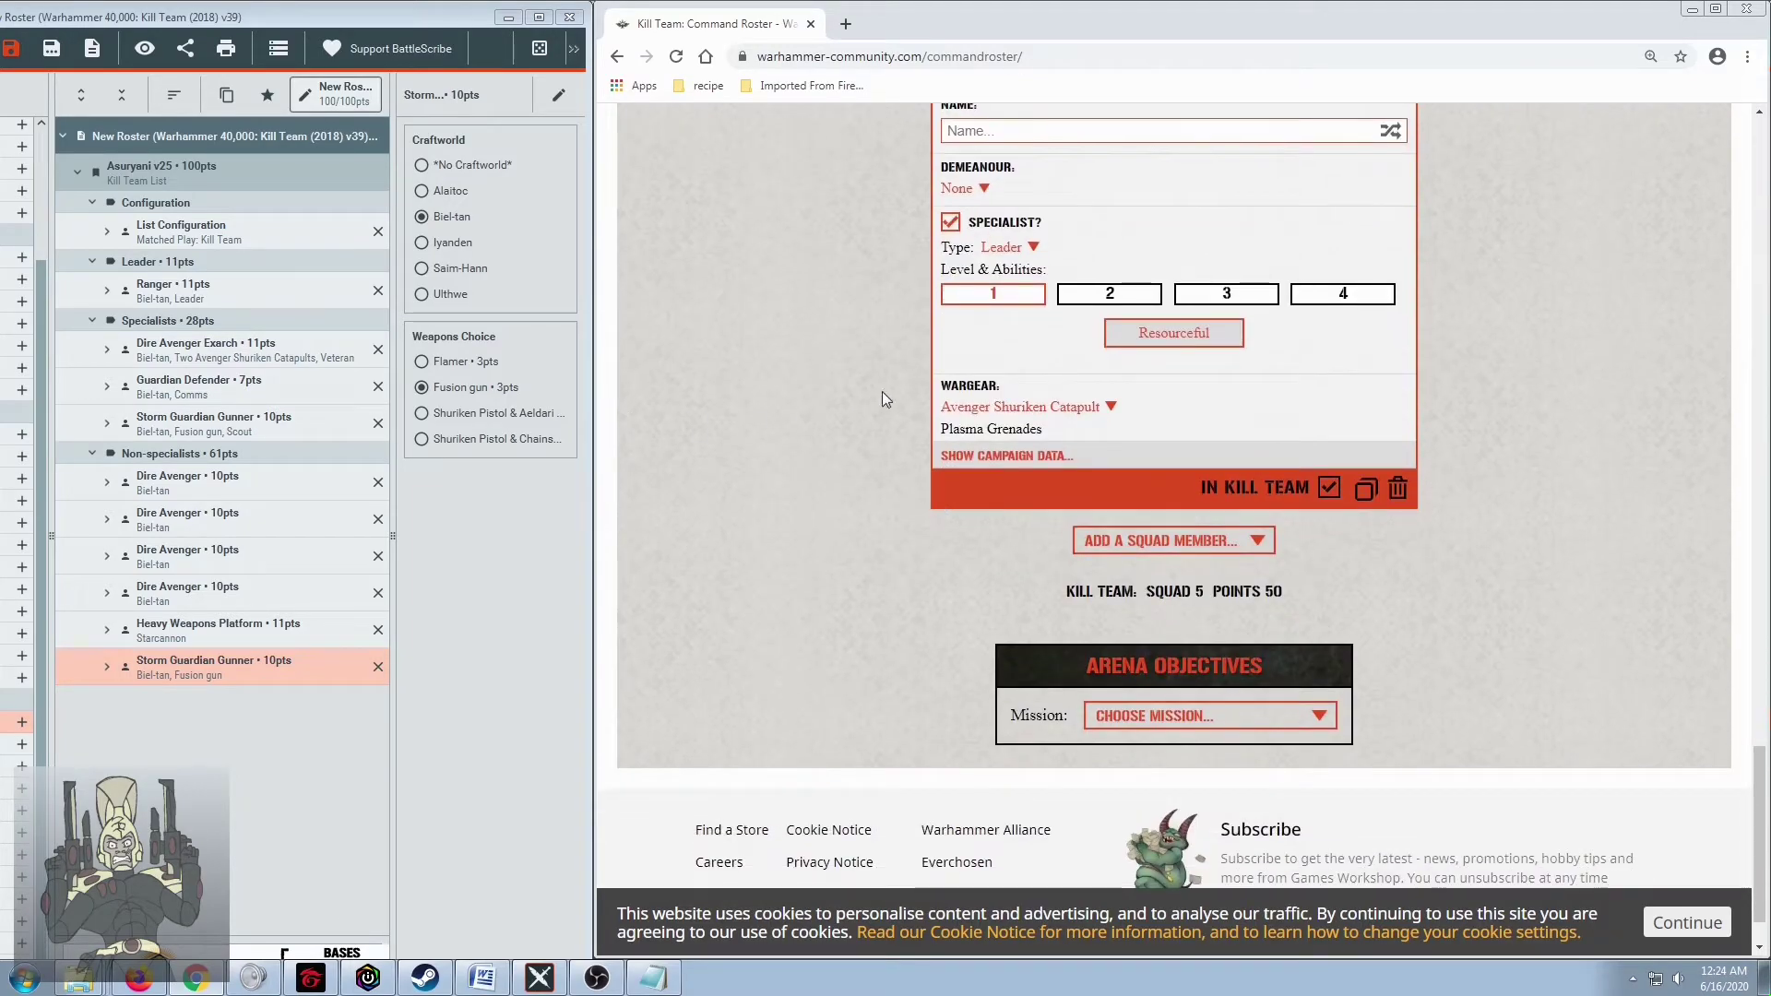
scroll(797, 406, "up", 8)
scroll(799, 400, "up", 12)
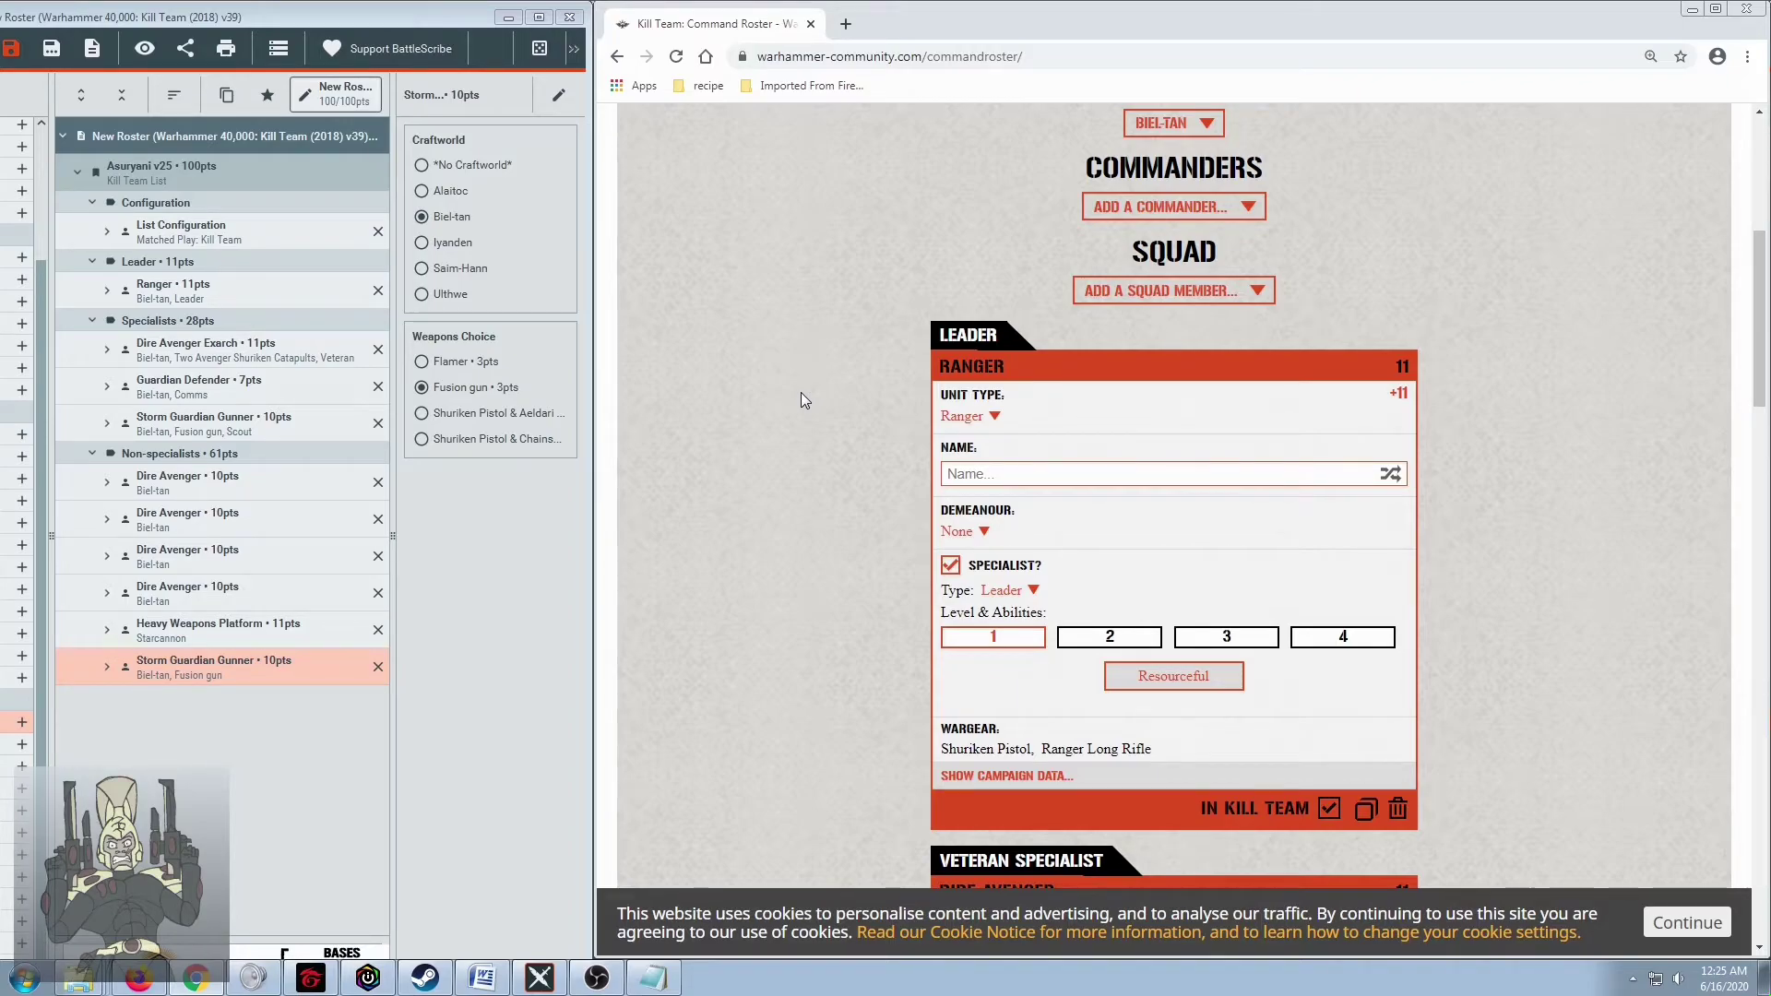
scroll(804, 406, "down", 10)
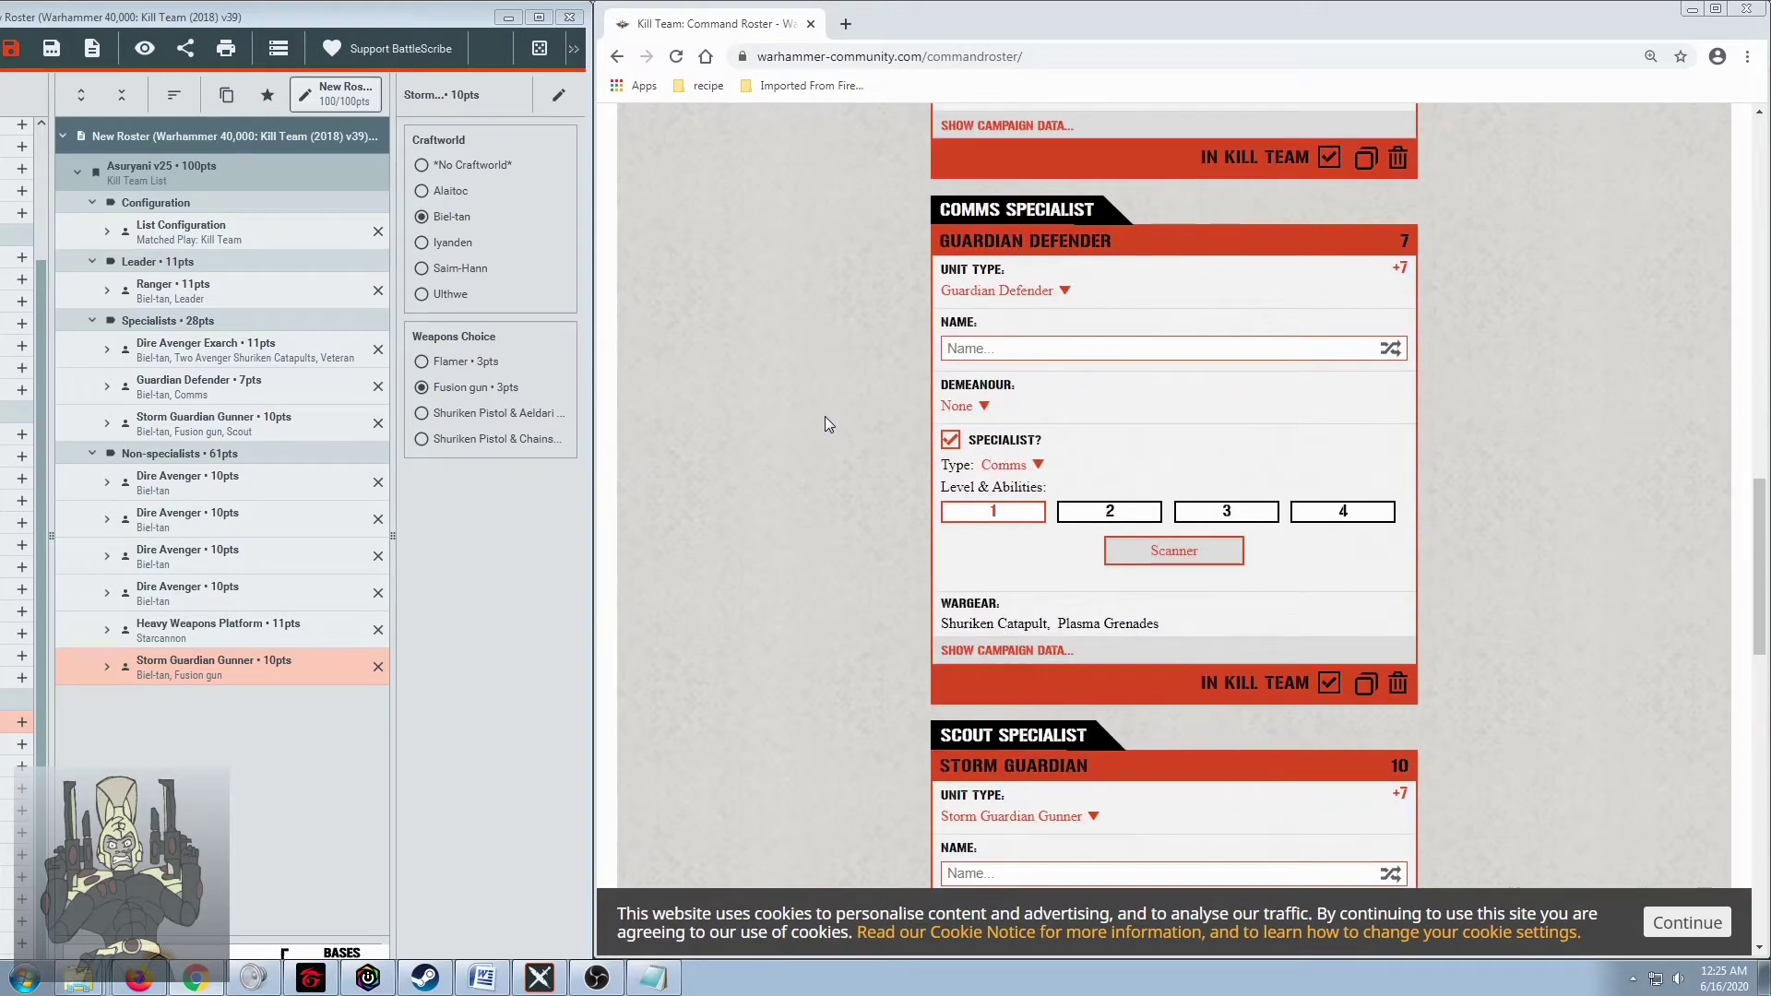
scroll(847, 407, "up", 4)
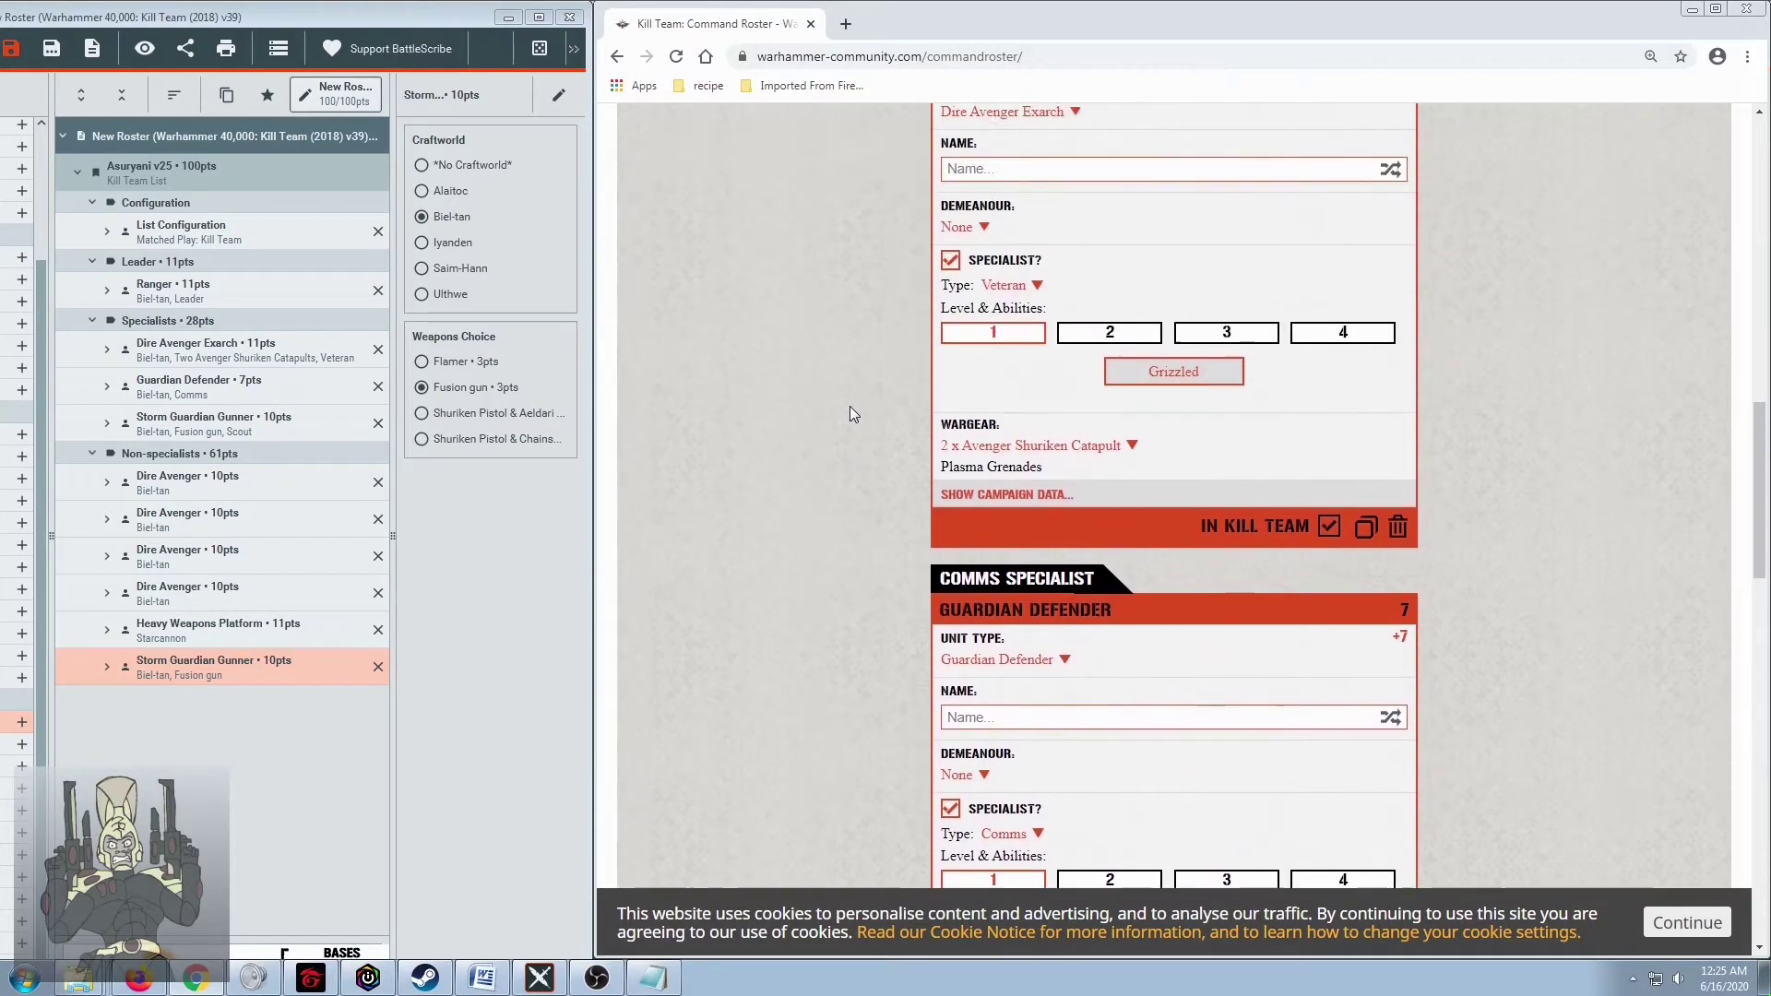
scroll(849, 406, "down", 1)
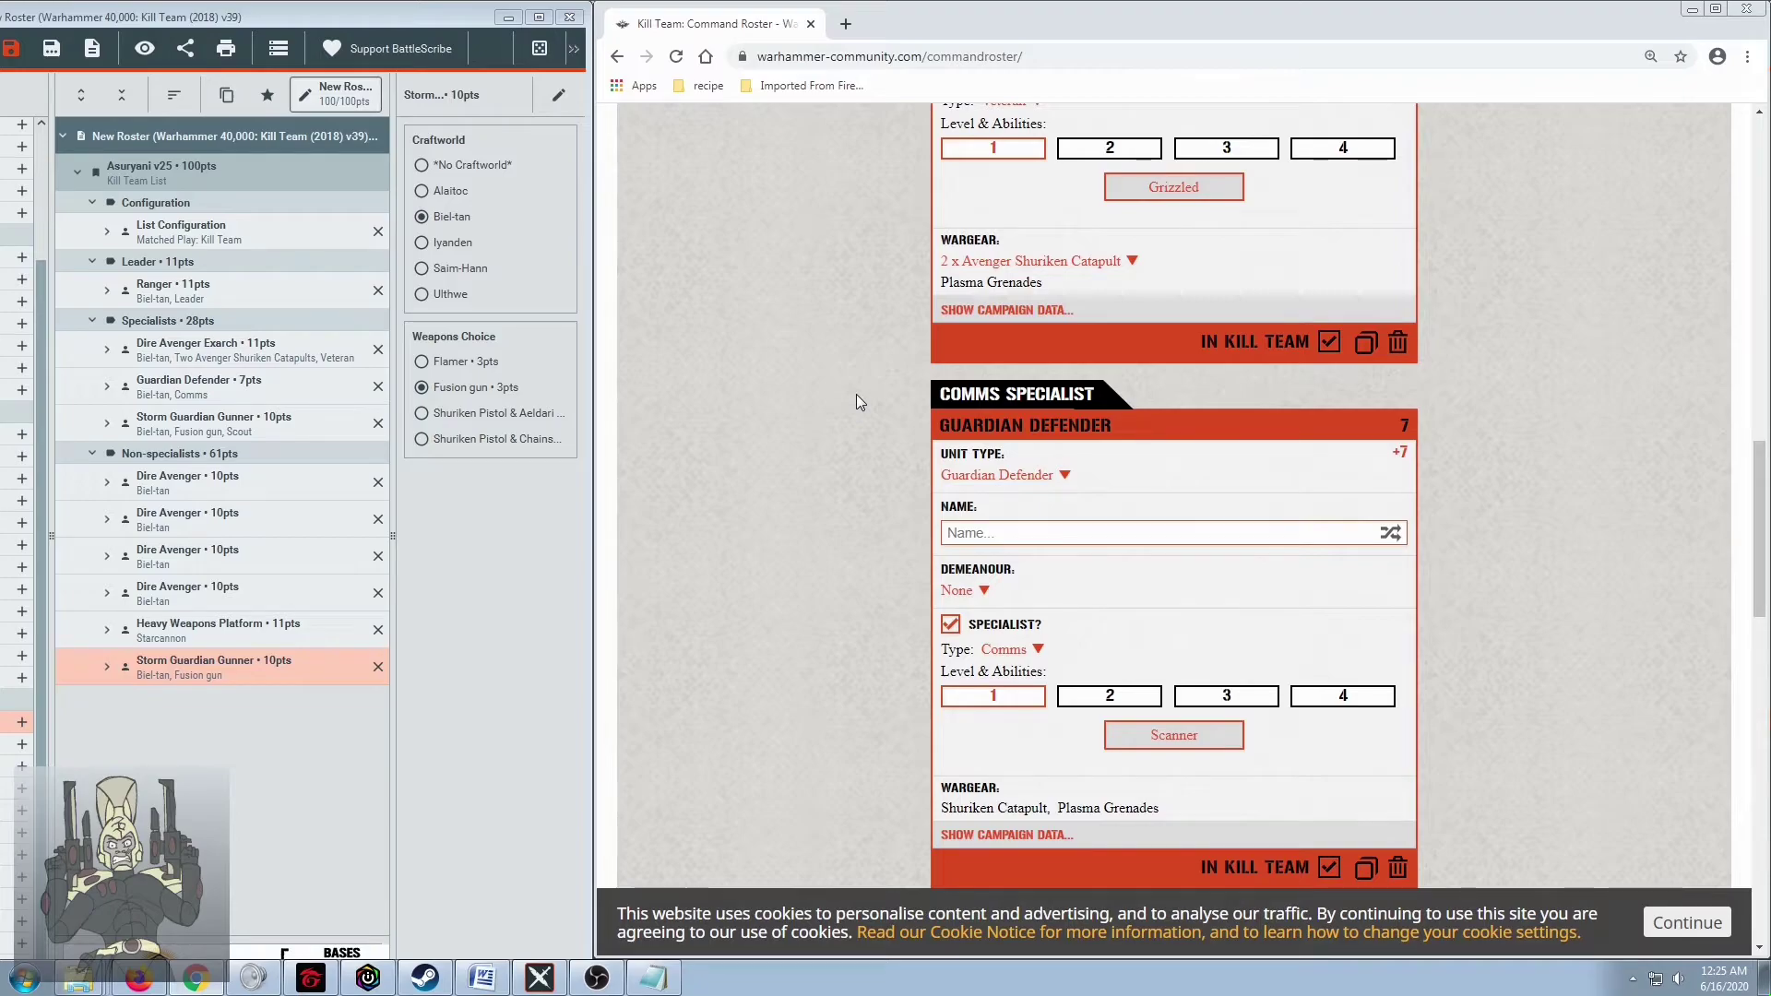
Delete the duplicate Dire Avenger Exarch with the Leader specialism from the squad
scroll(856, 413, "down", 8)
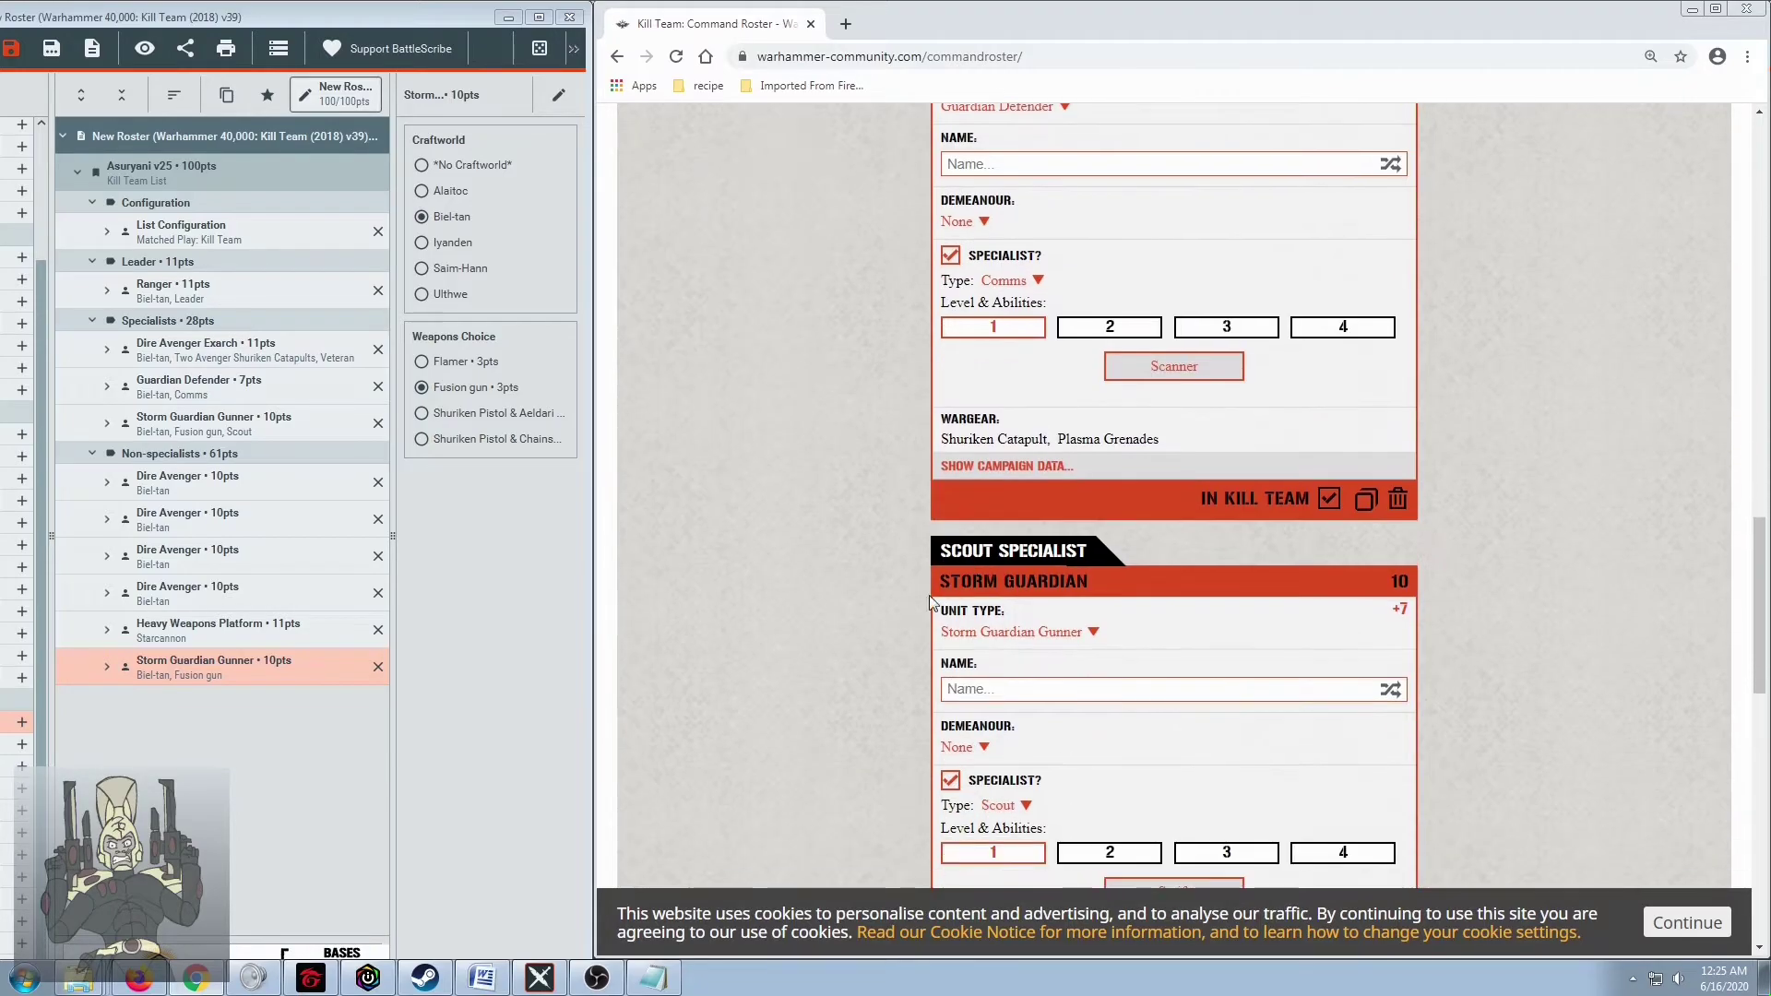
scroll(882, 588, "down", 7)
scroll(883, 563, "up", 3)
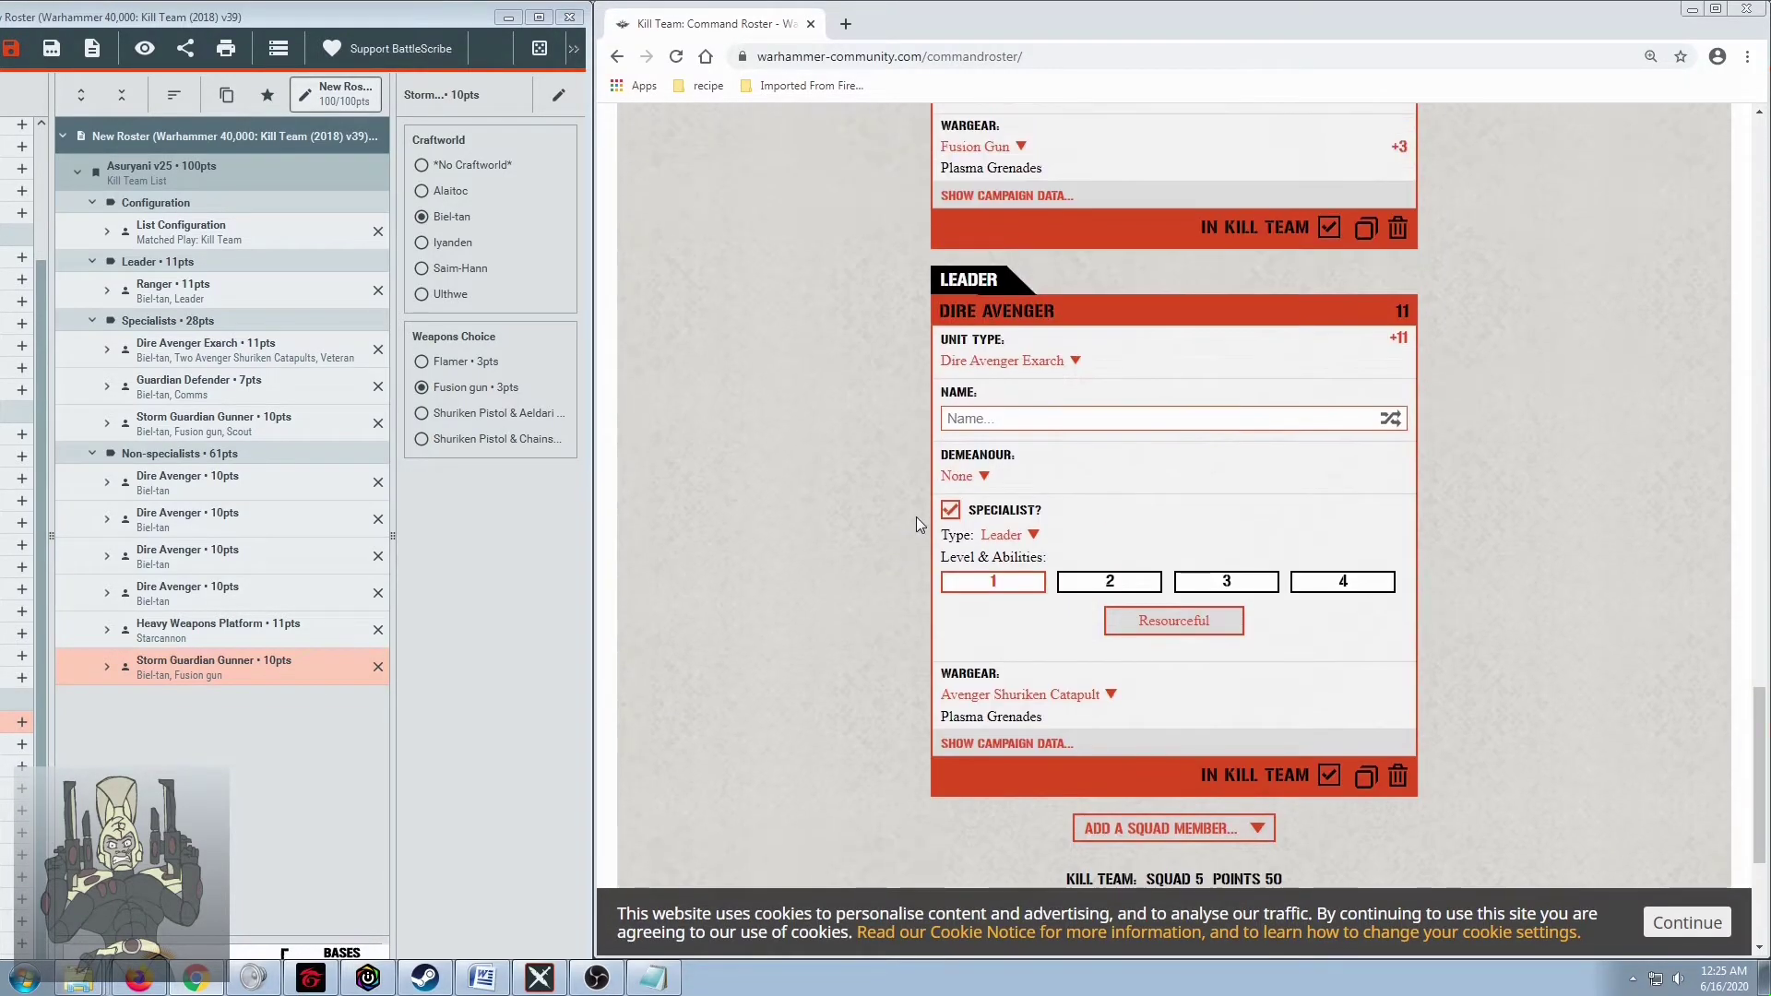
left_click(1398, 776)
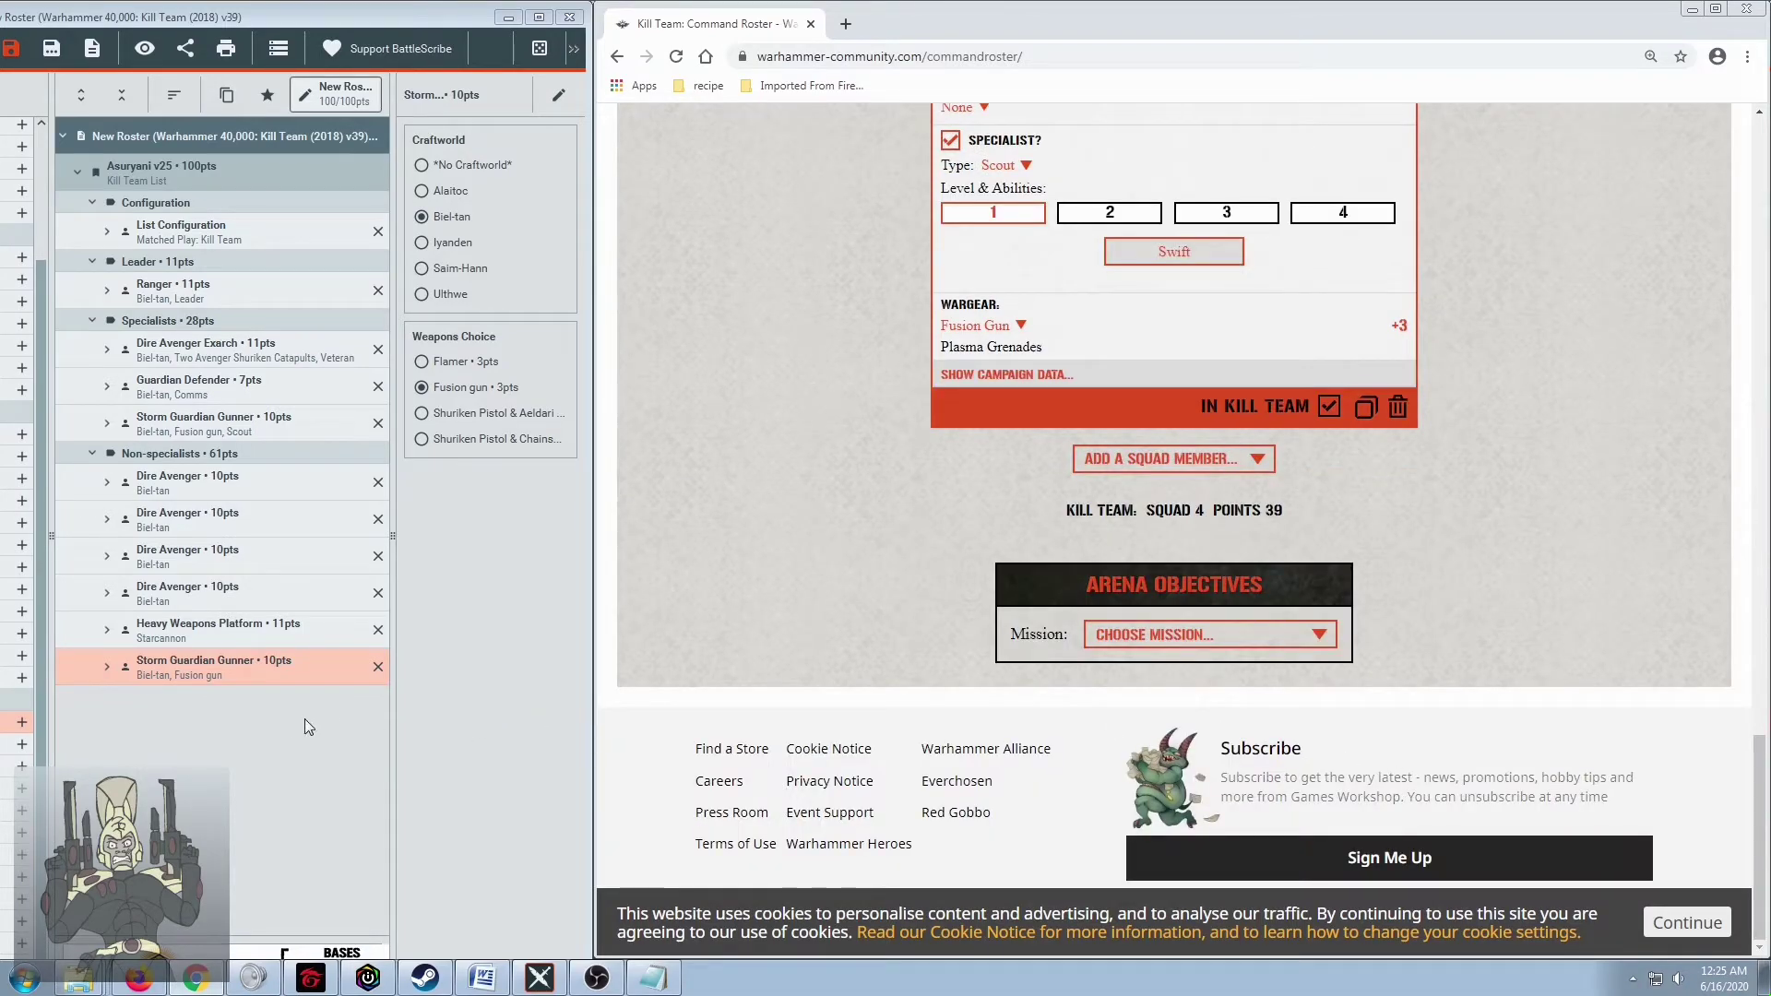
Switch to BattleScribe, try adding a Howling Banshee Exarch as a second Leader, and remove it from the roster again
left_click_drag(408, 16, 559, 17)
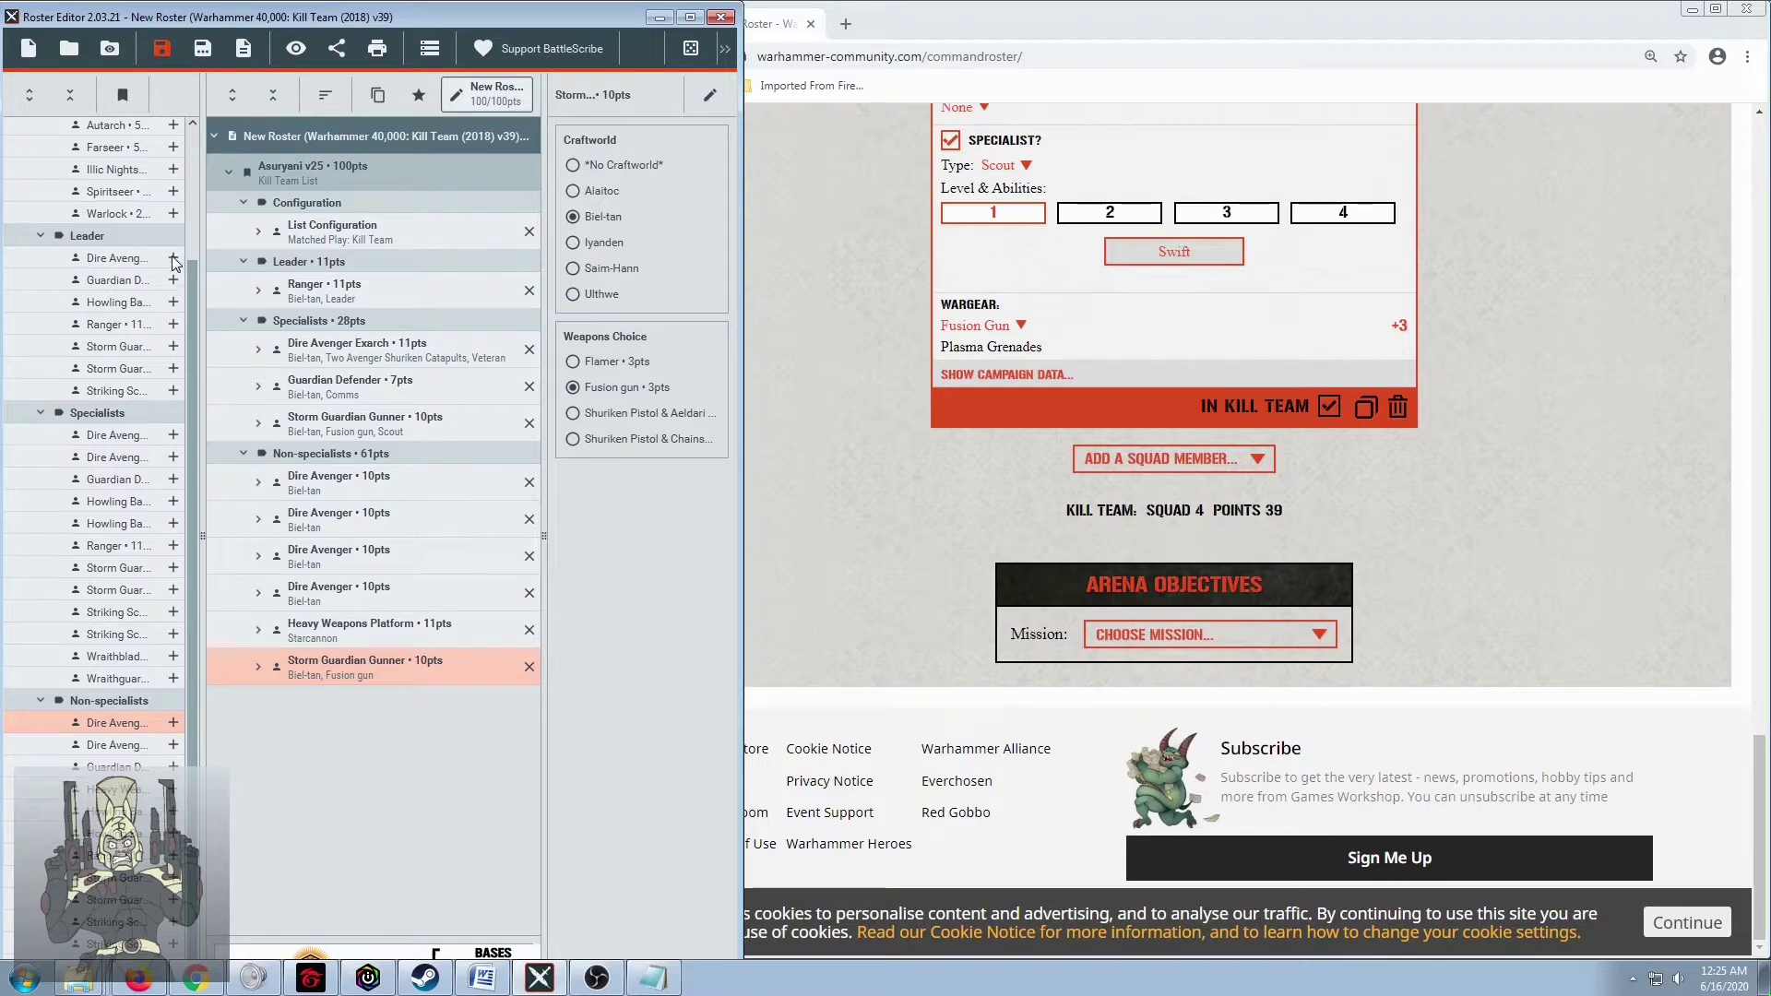
left_click(174, 302)
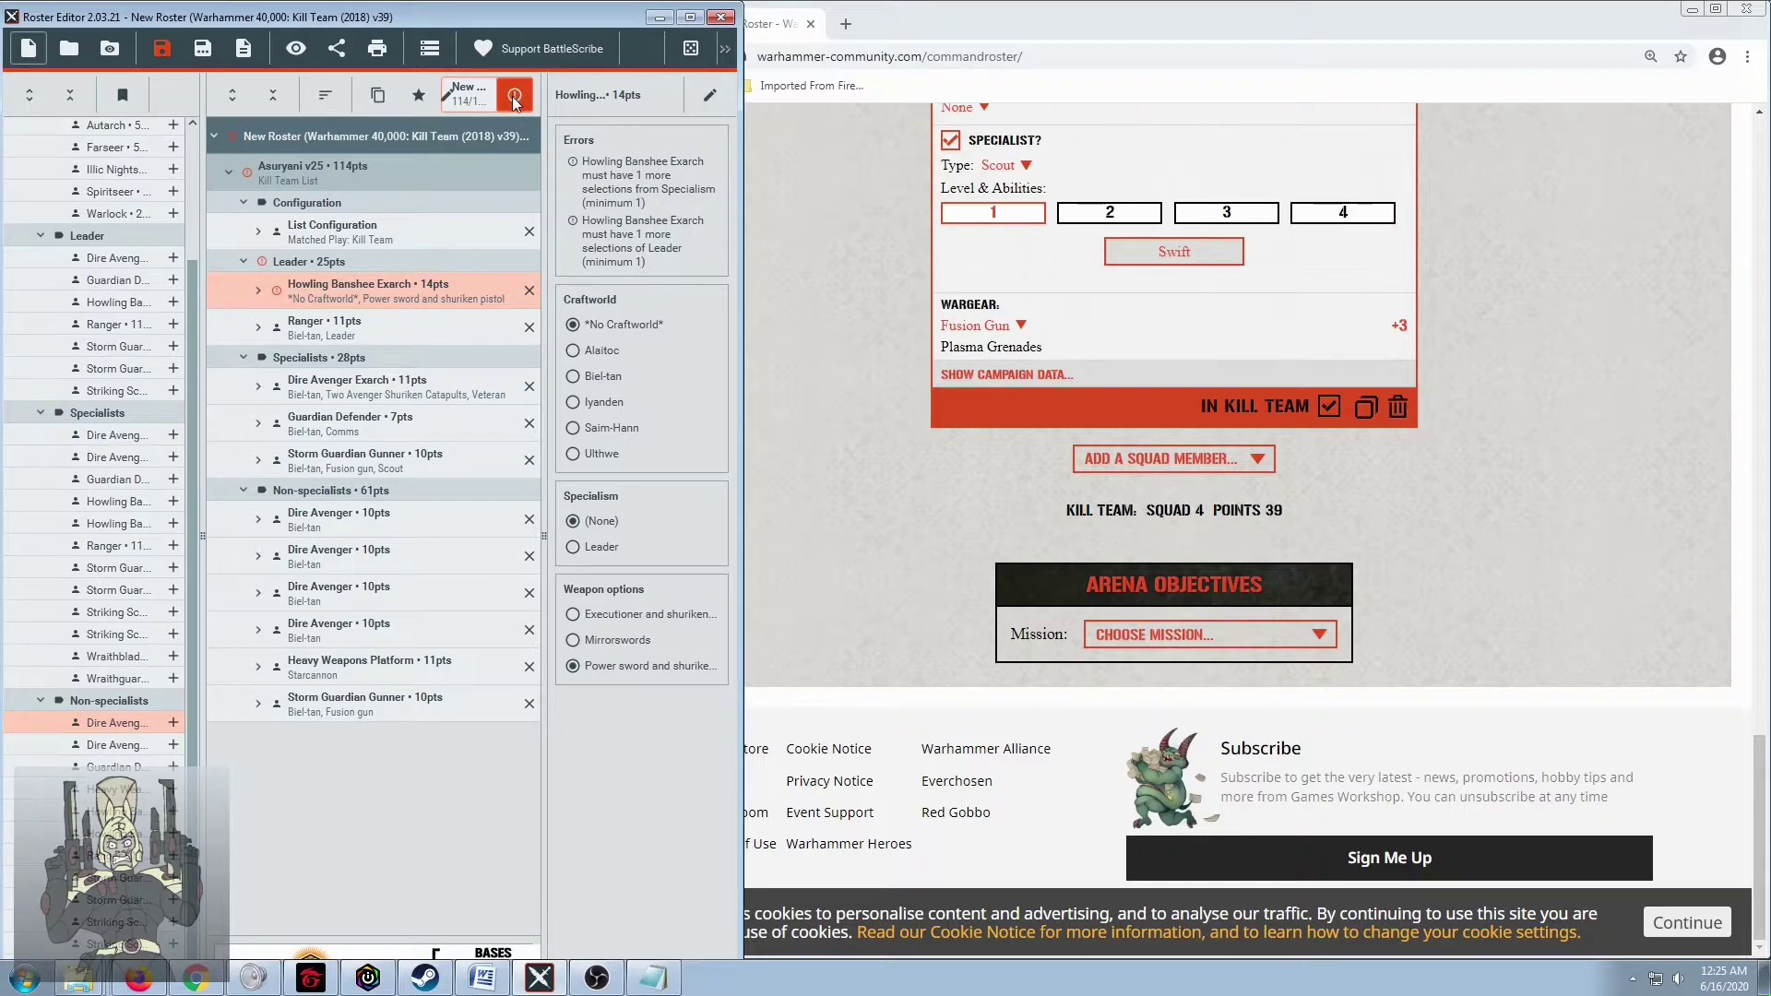
left_click_drag(574, 18, 526, 19)
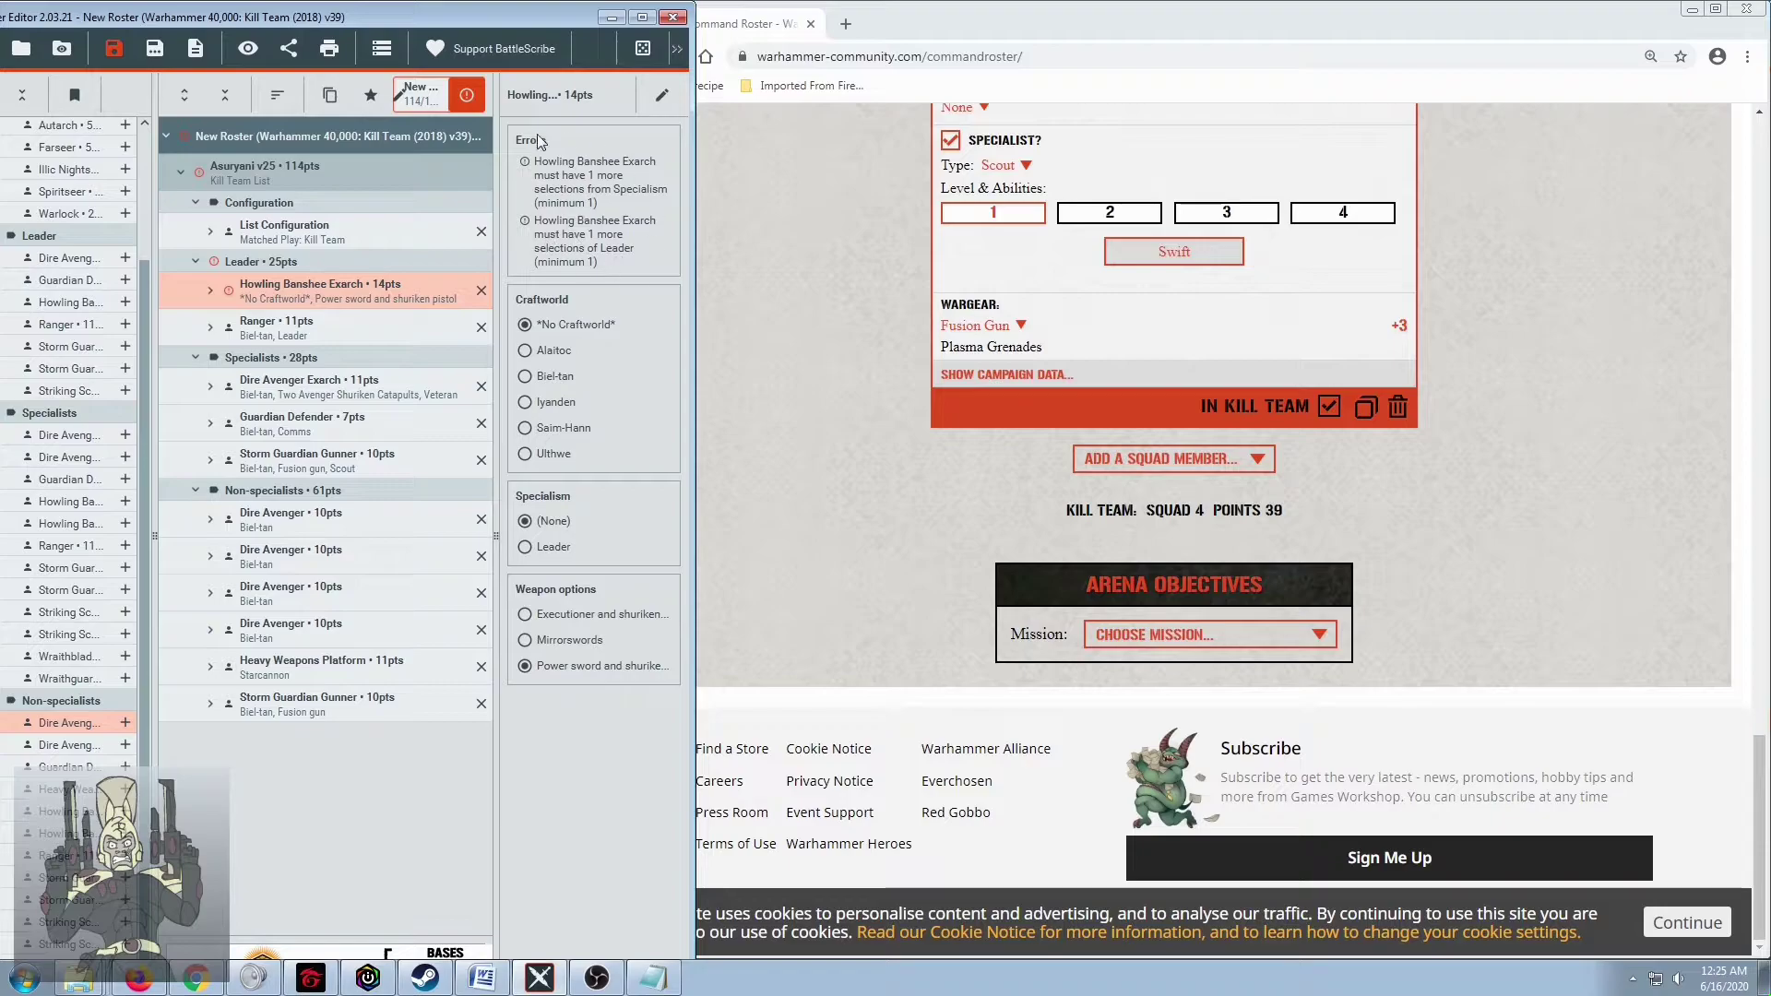
left_click_drag(471, 13, 387, 13)
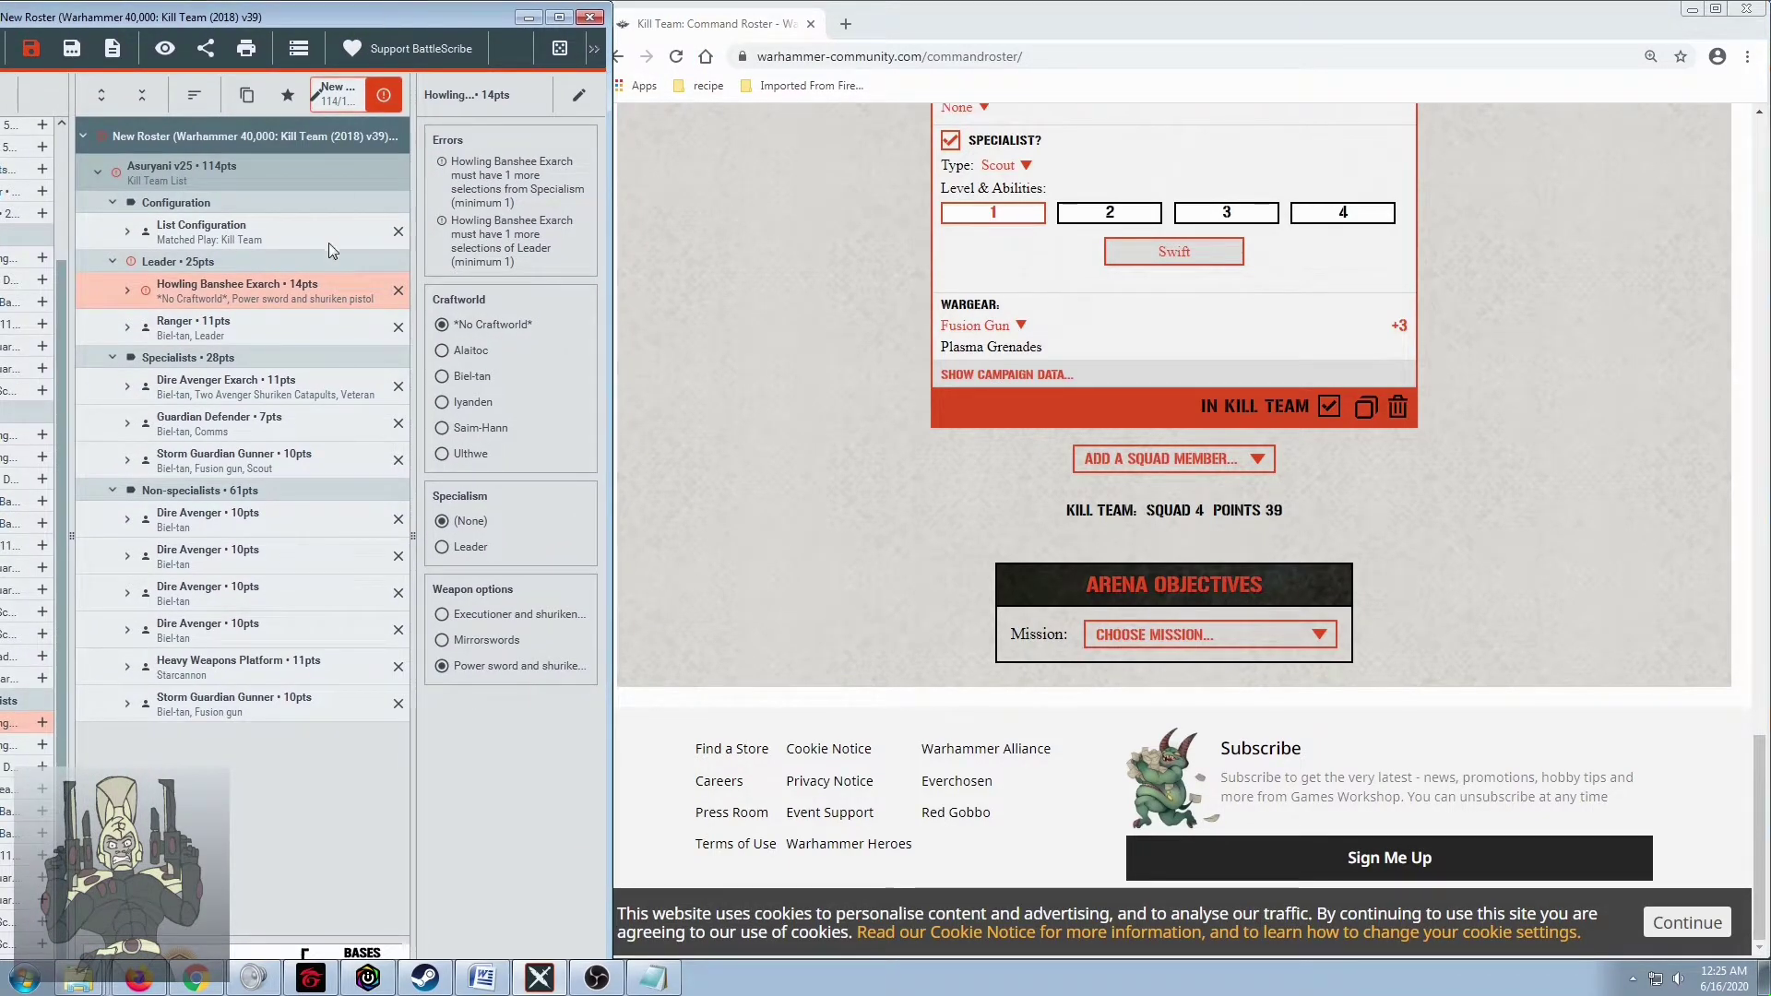
left_click(399, 292)
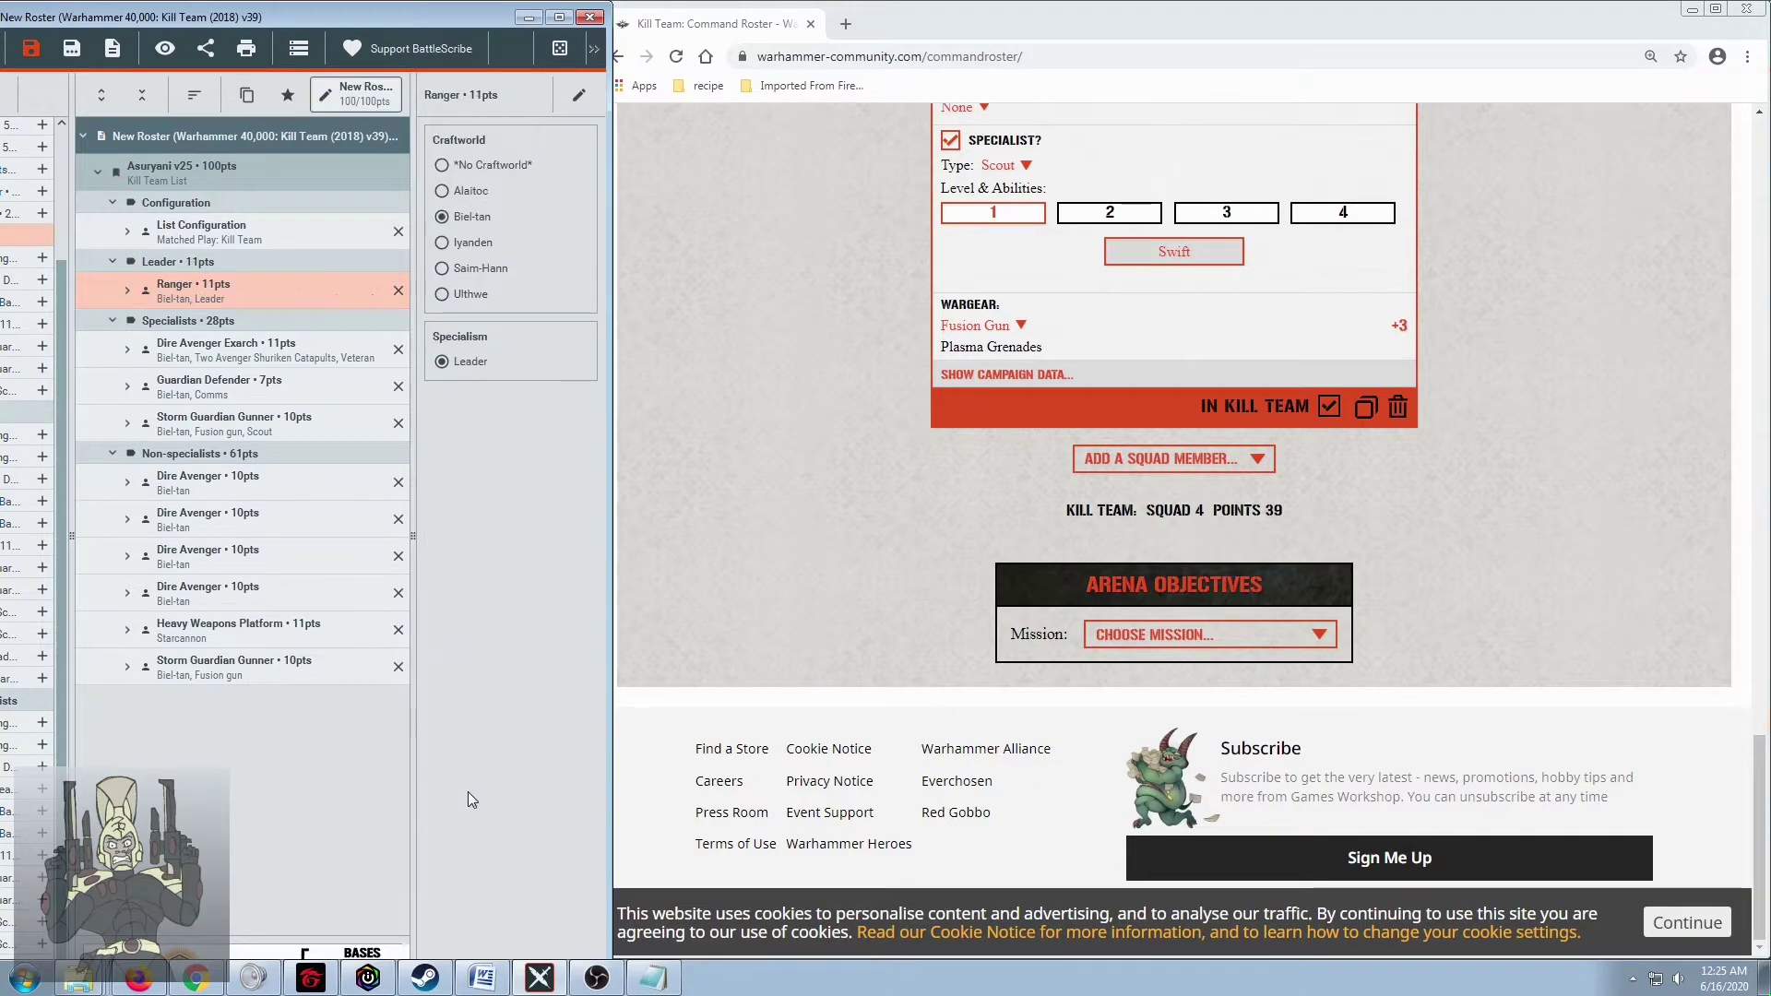
Return to the web builder, add a Guardian Defender to the squad and change its unit type to Heavy Weapon Platform
left_click(1001, 635)
scroll(830, 452, "up", 5)
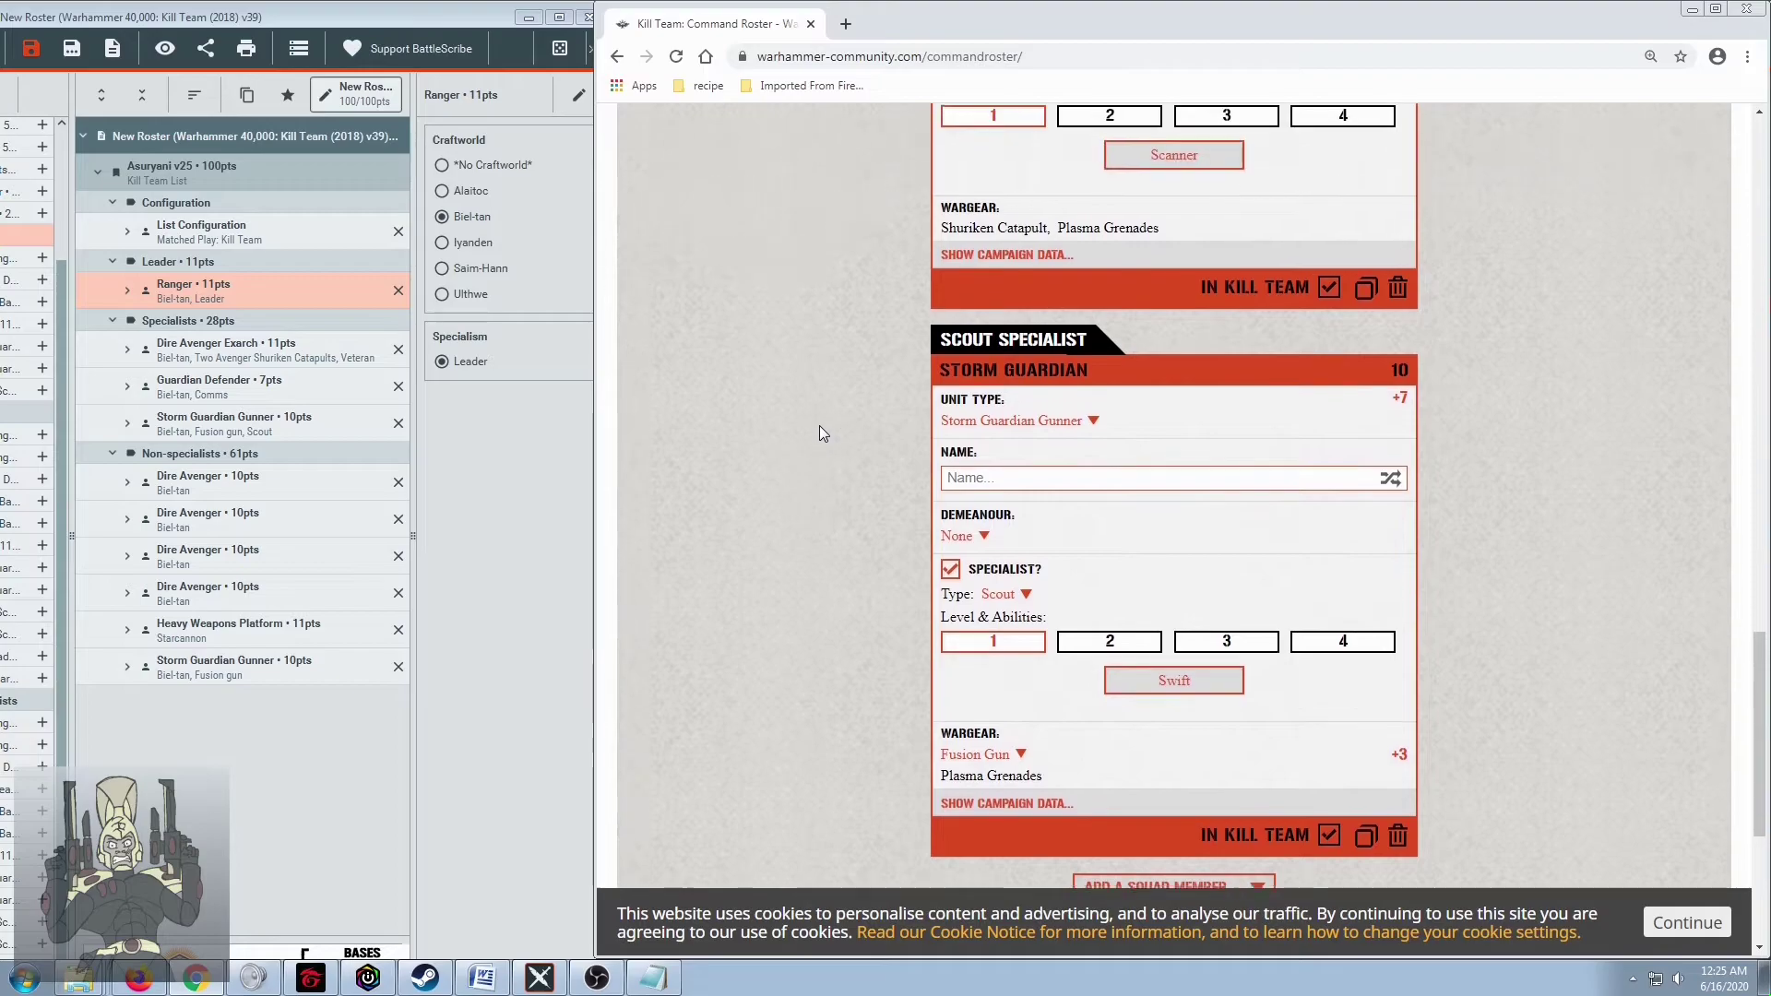
scroll(817, 415, "up", 15)
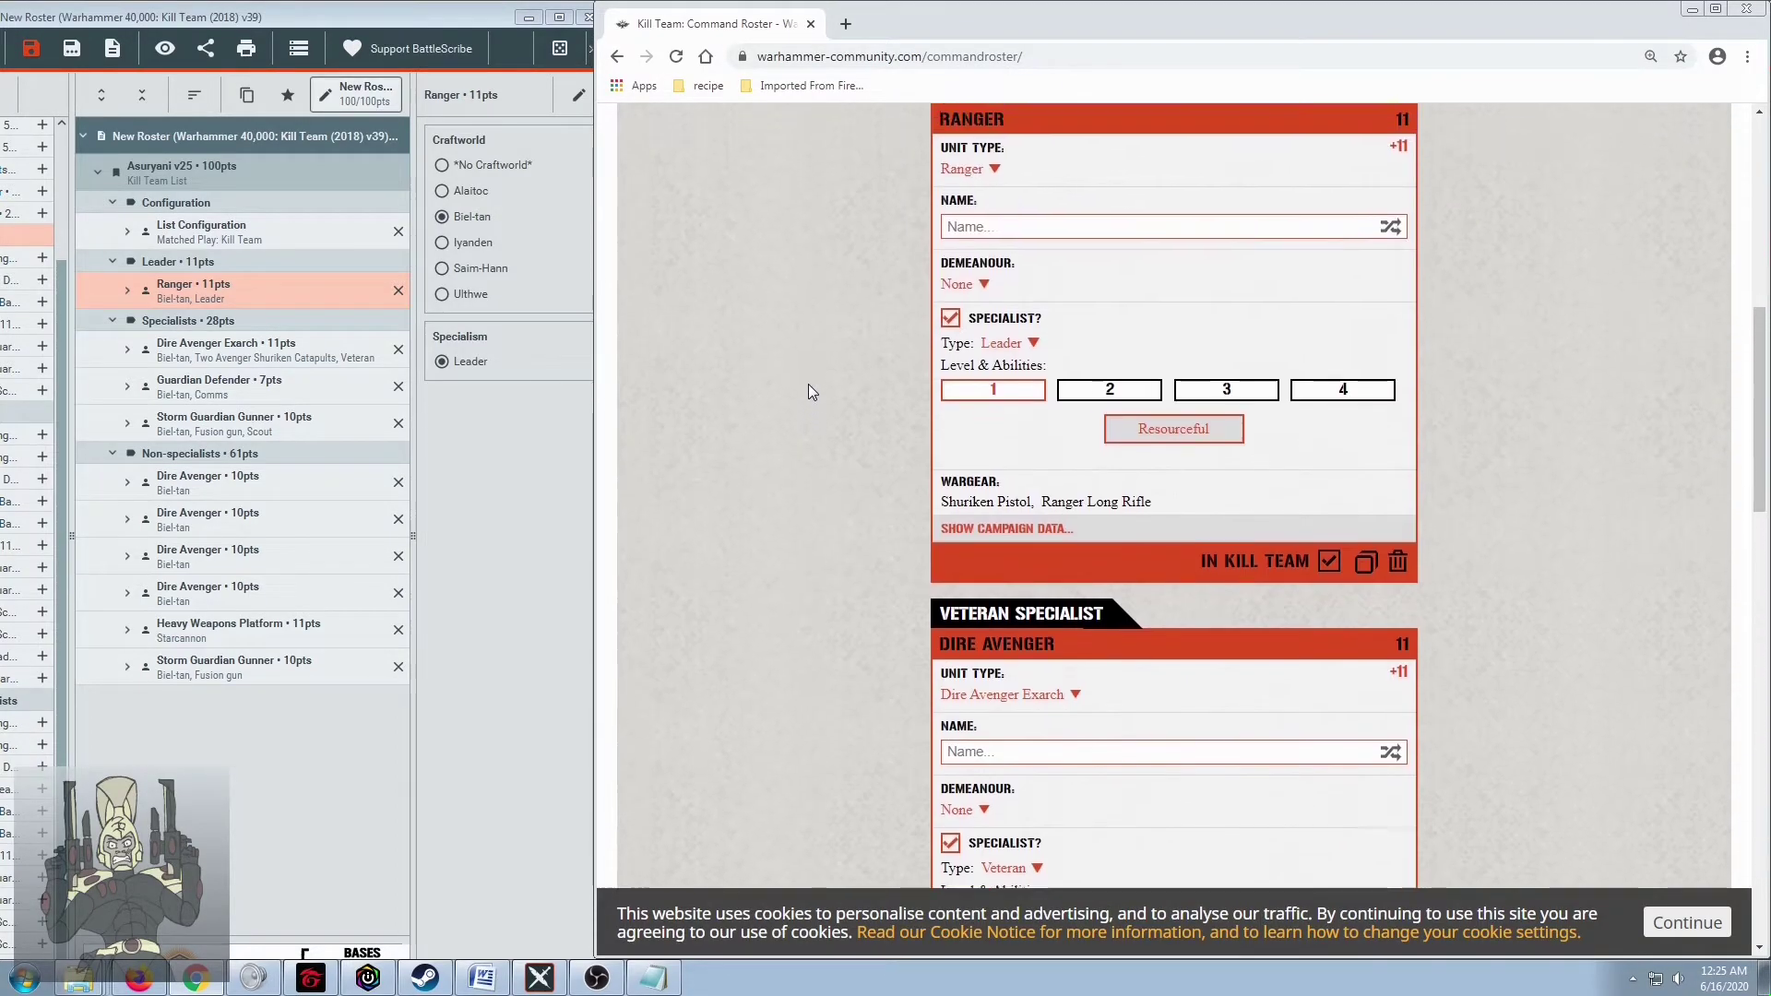
scroll(808, 384, "down", 9)
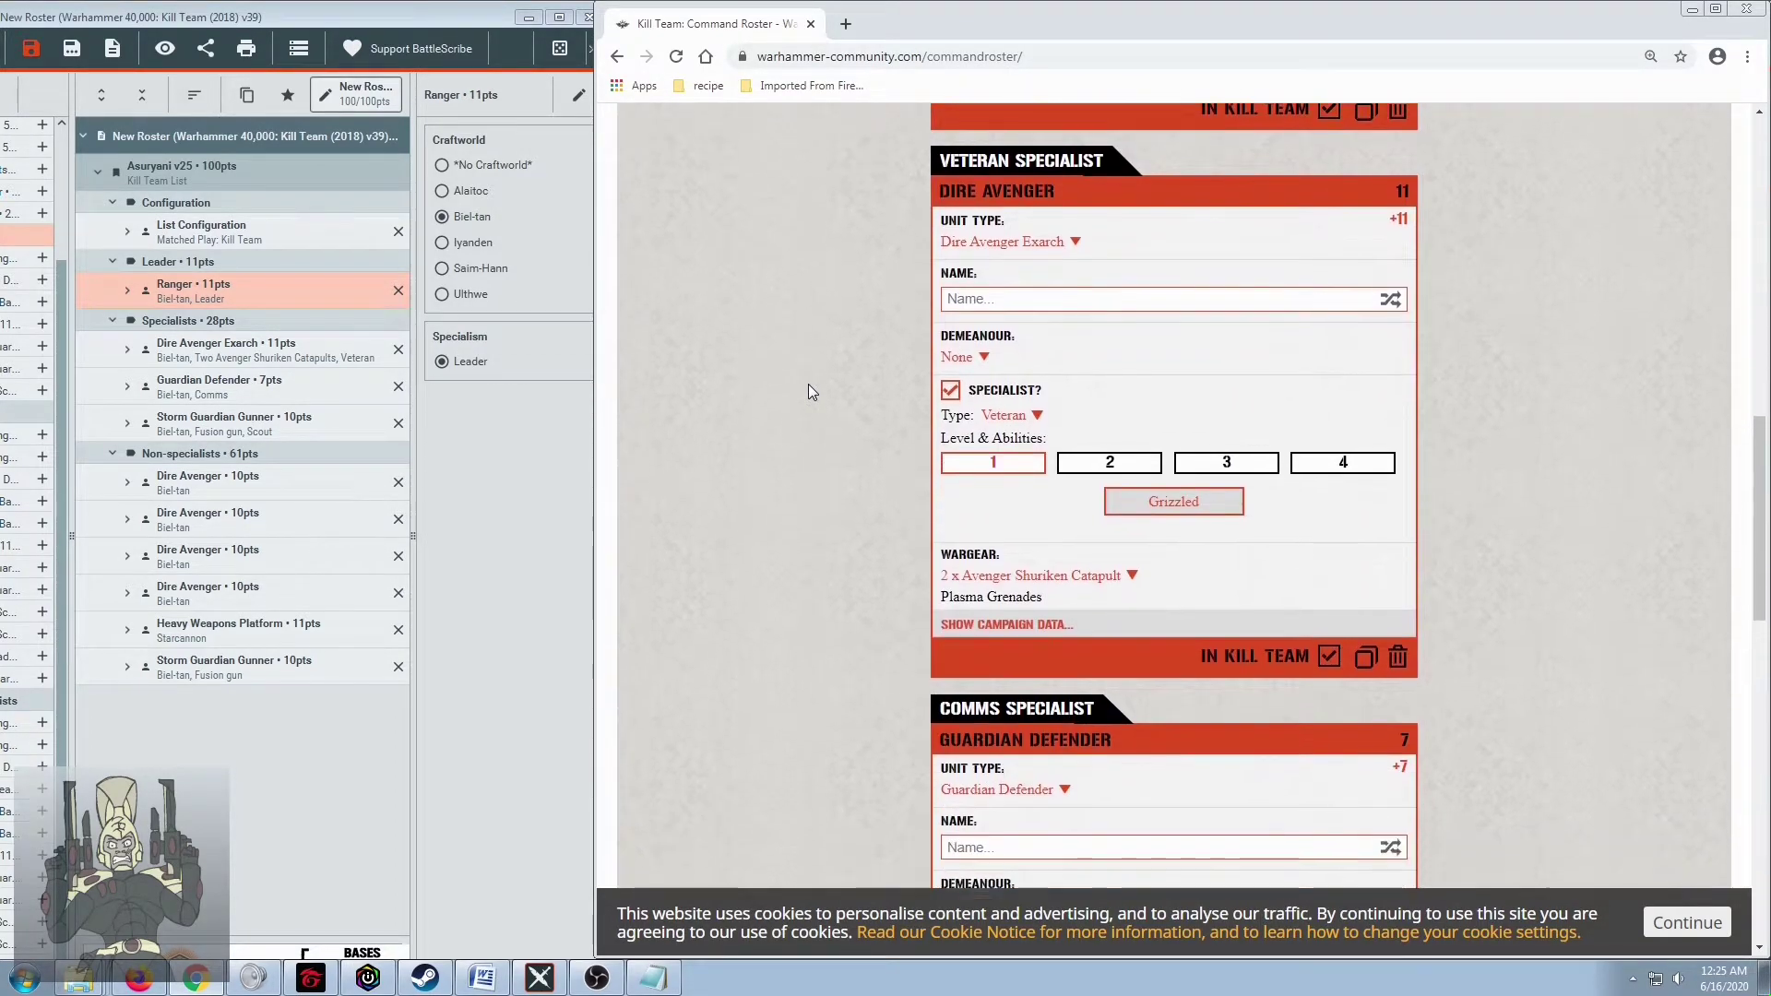
scroll(808, 384, "down", 13)
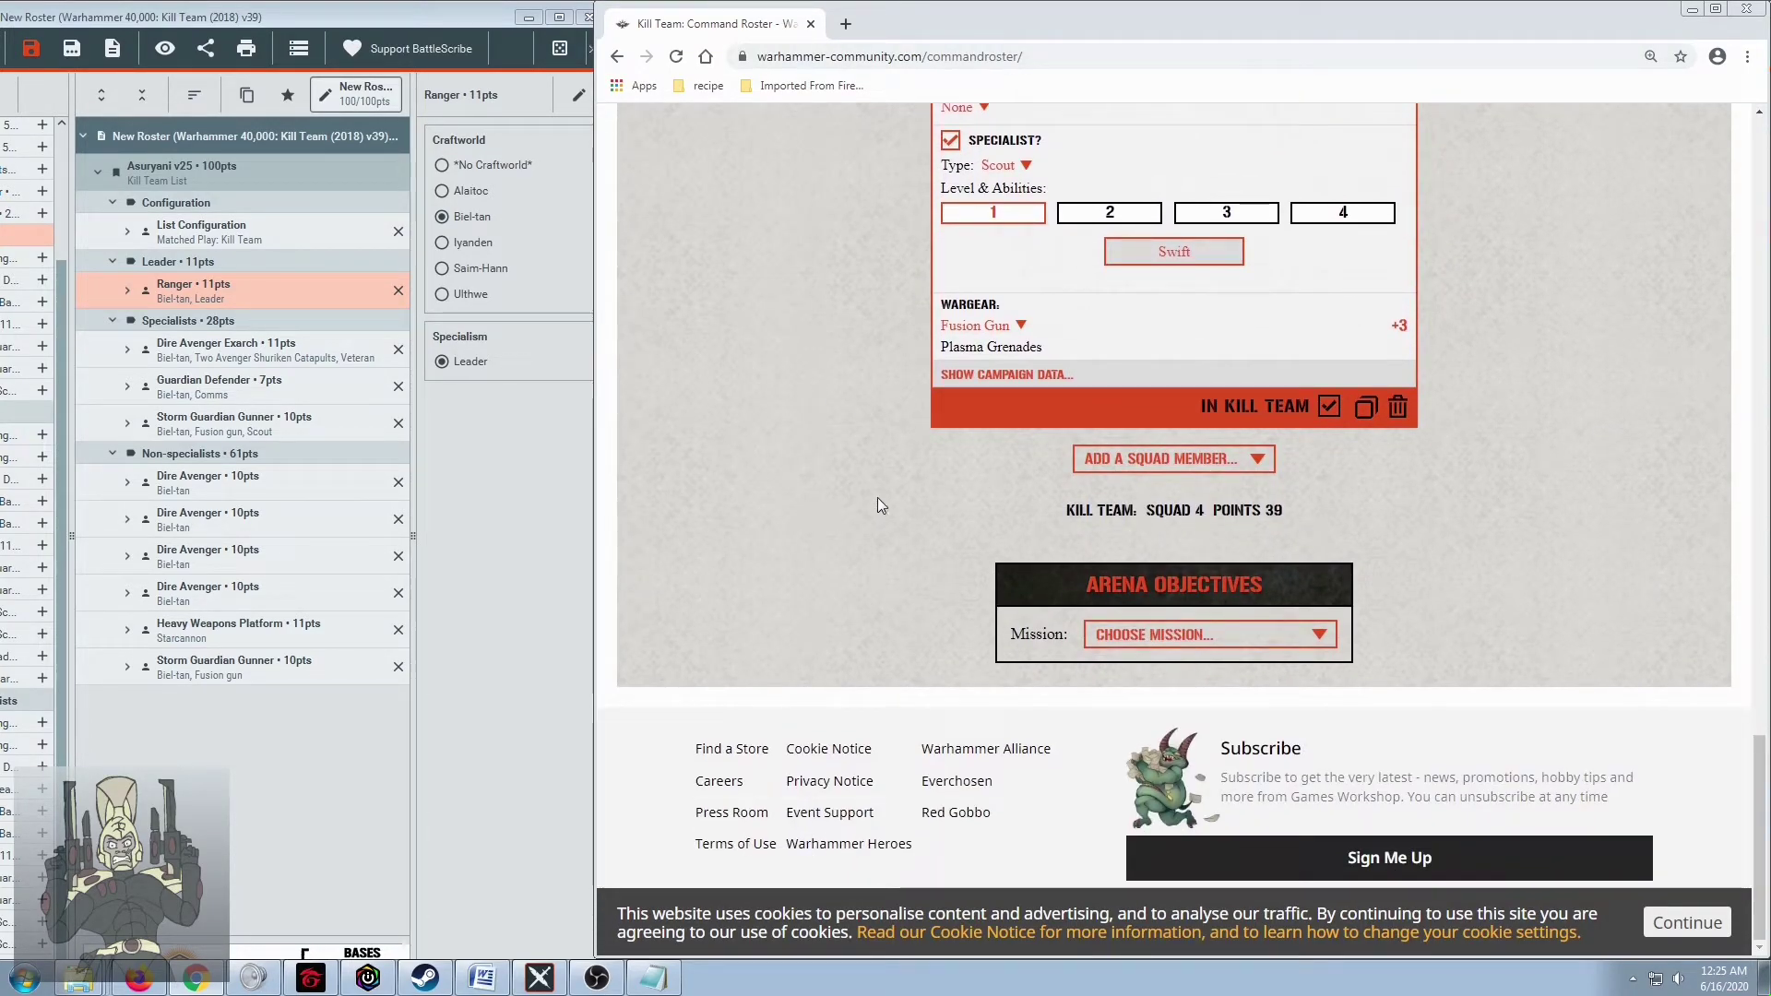
left_click(1110, 468)
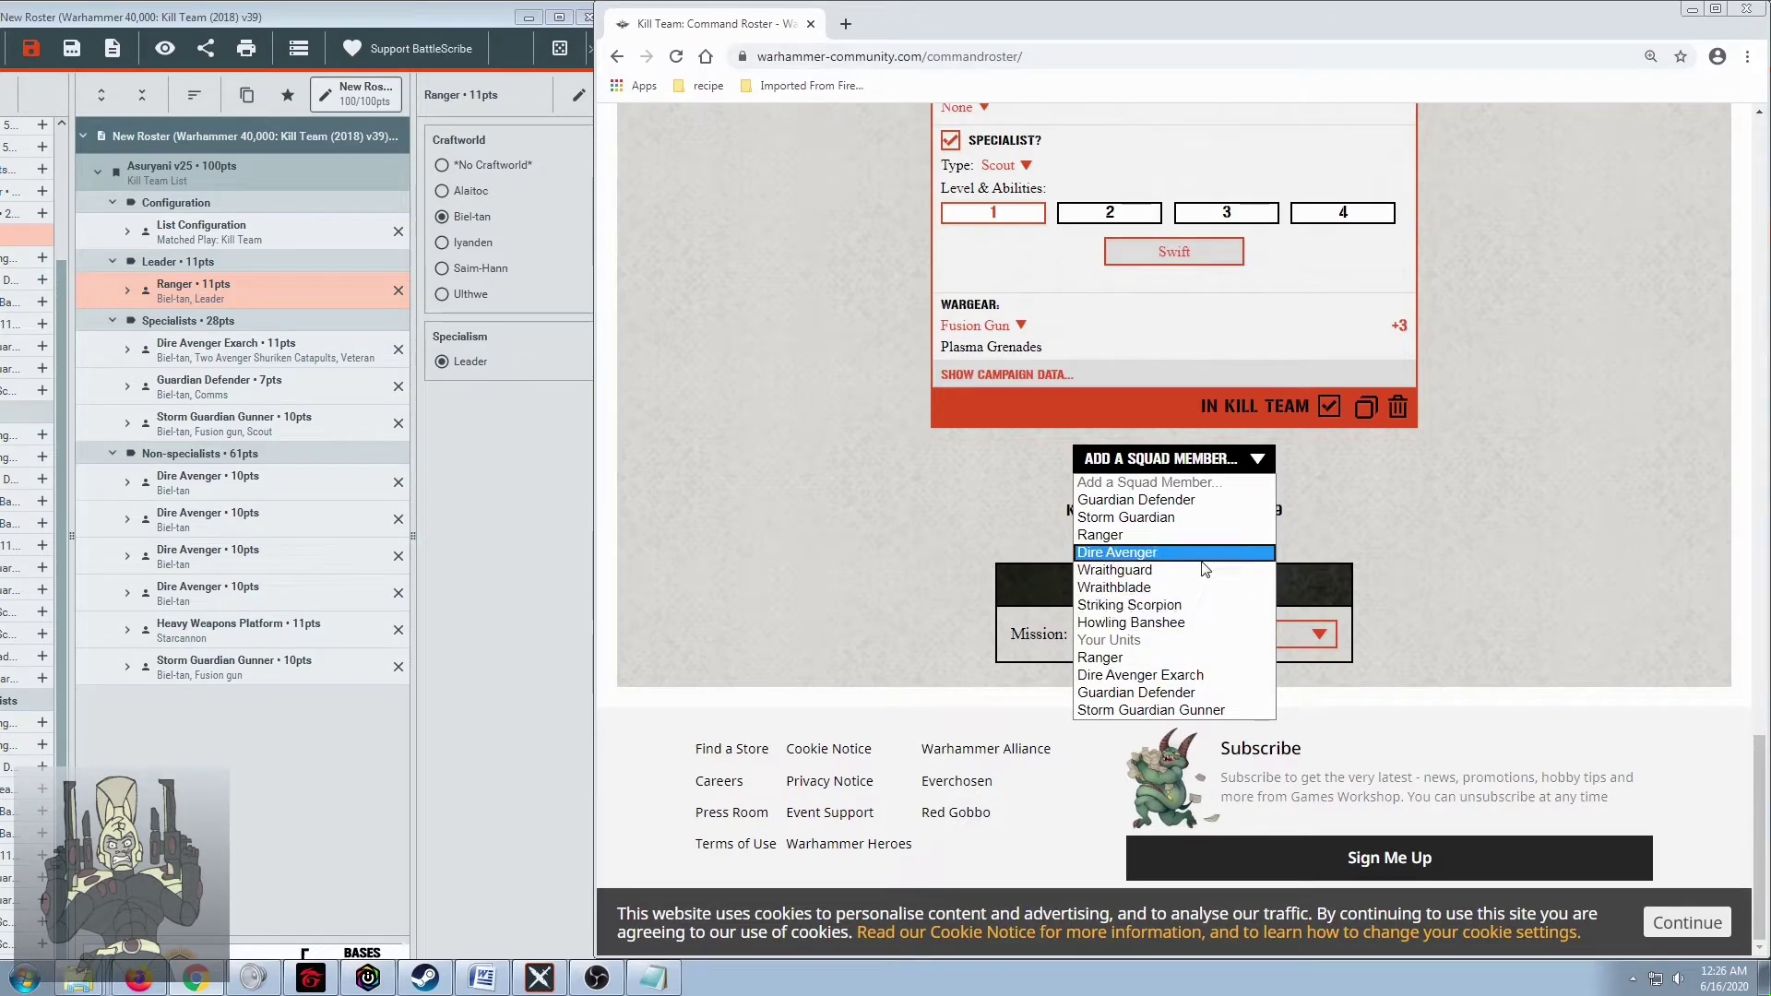
left_click(1195, 500)
left_click(1061, 510)
left_click(1058, 551)
Equip the Heavy Weapon Platform with a Starcannon
scroll(1031, 452, "down", 3)
left_click(1031, 444)
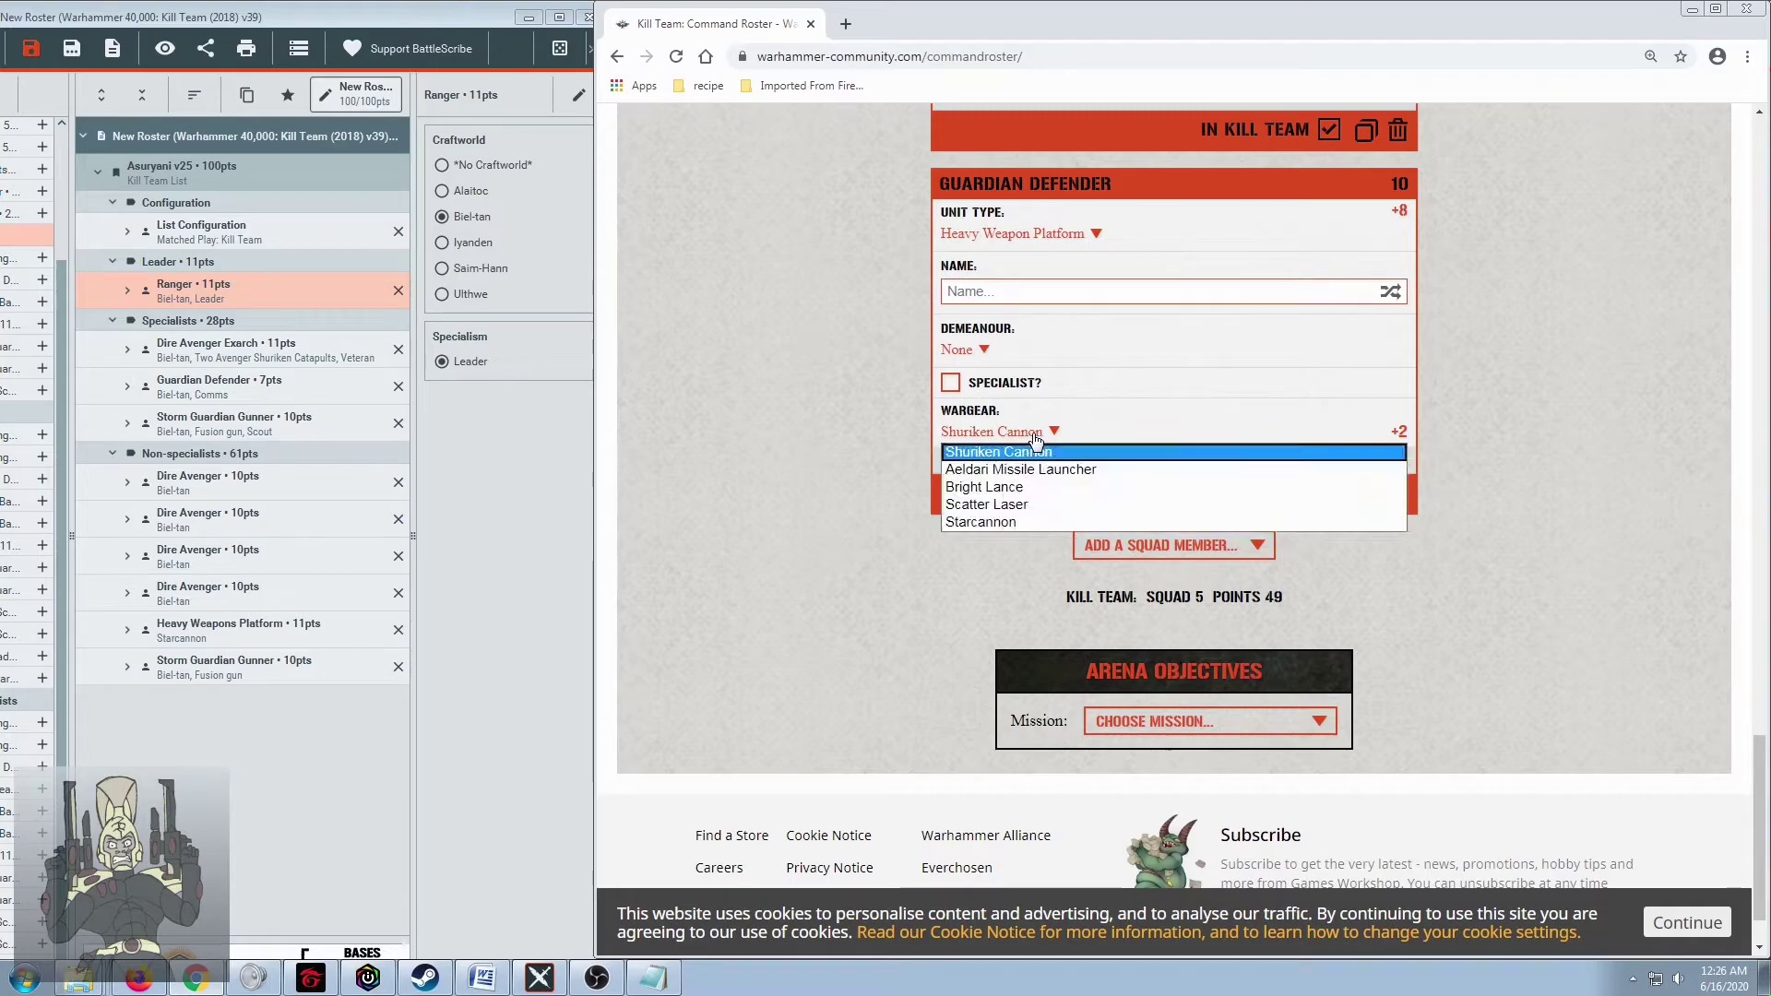
left_click(1013, 521)
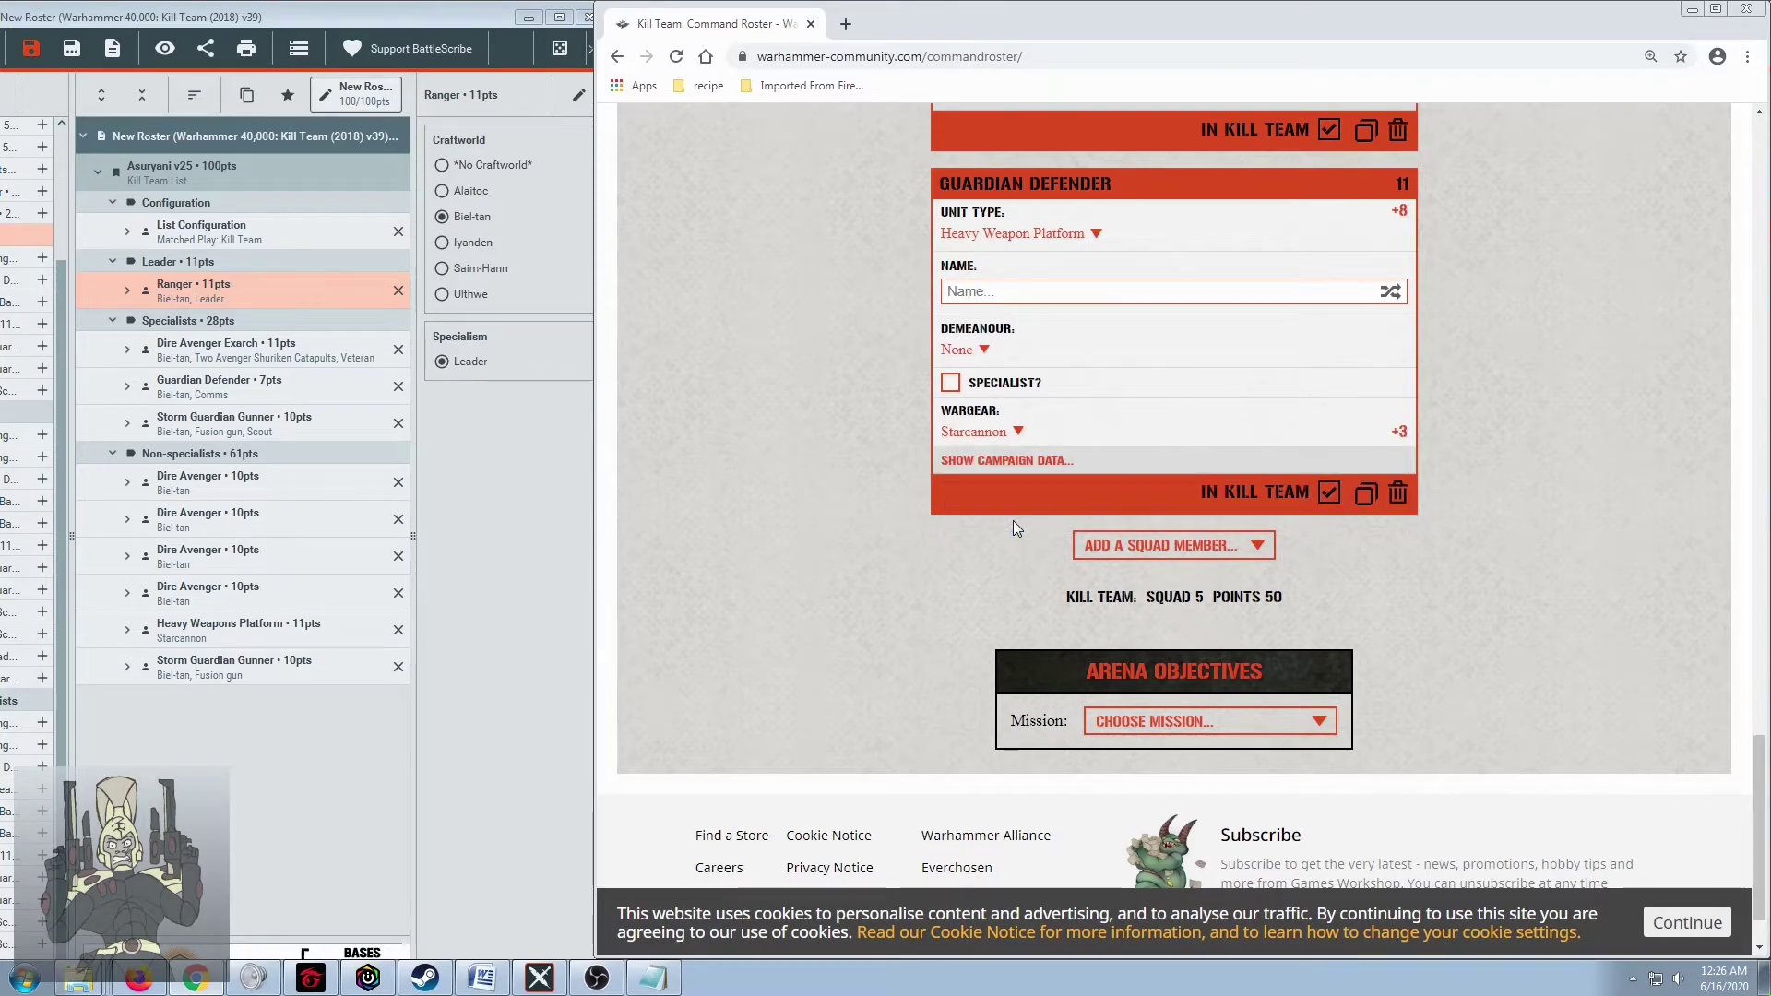
Add another Storm Guardian to the squad and set the new entry's unit type to Storm Guardian Gunner
left_click(1089, 551)
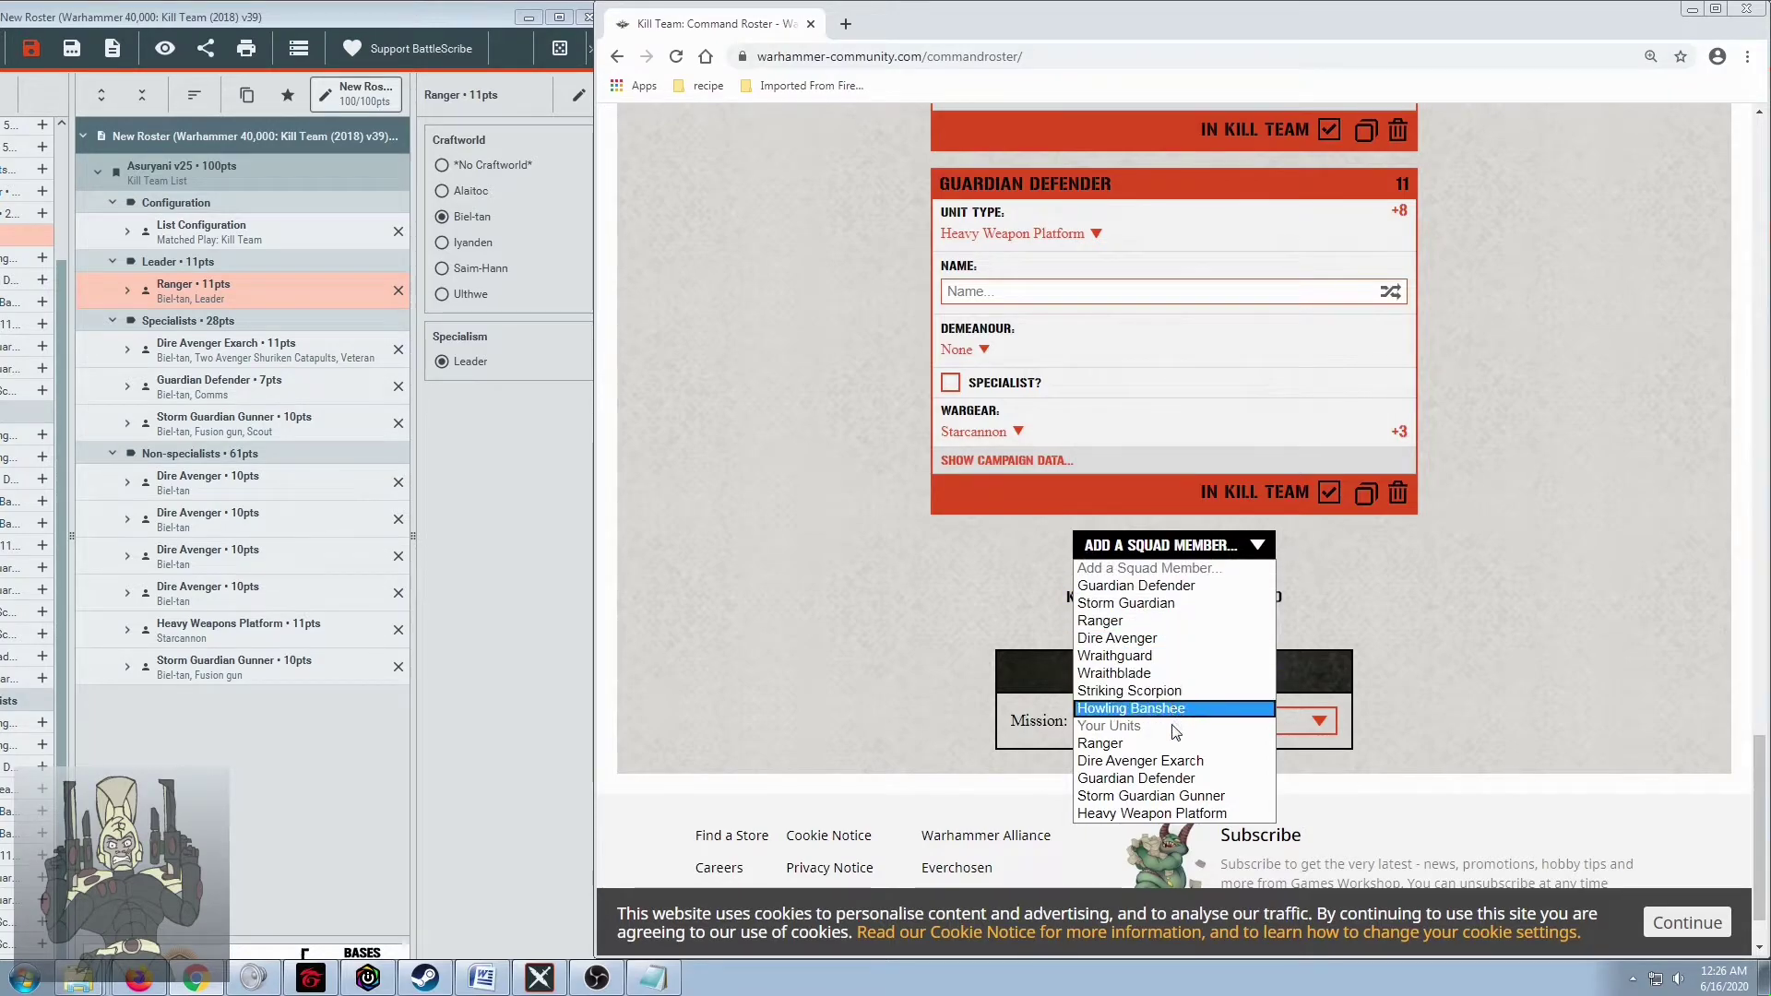
left_click(1182, 604)
left_click(1052, 605)
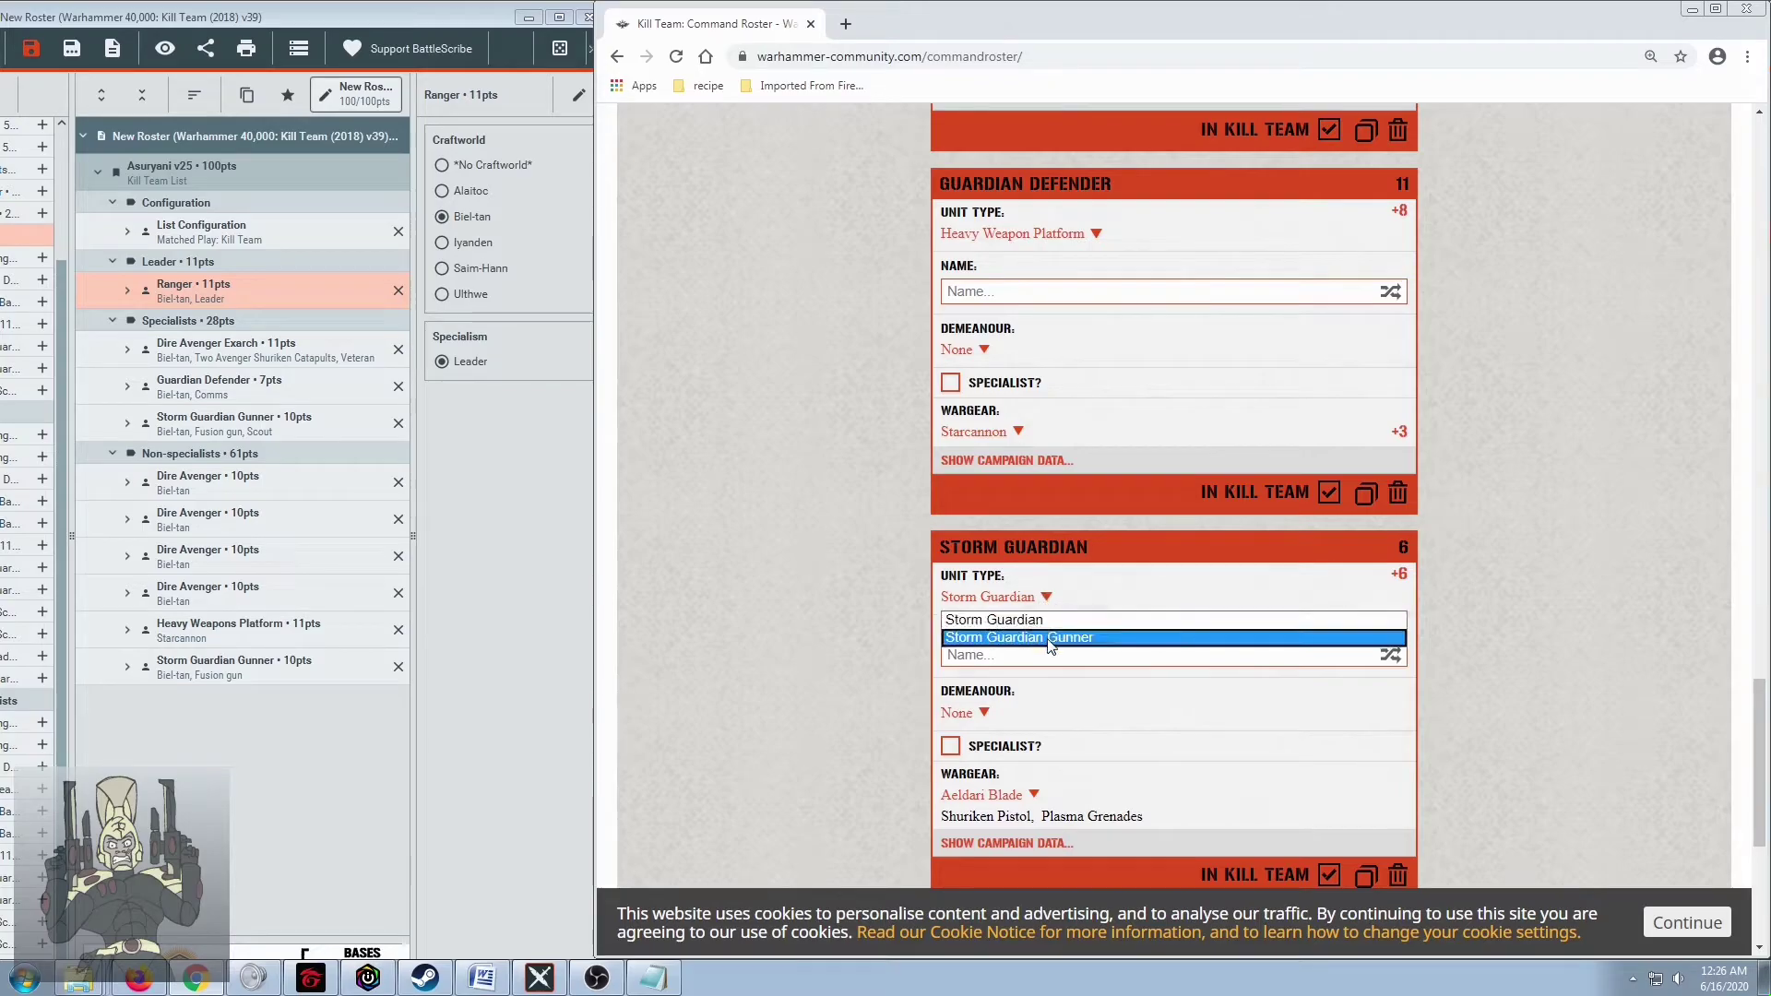
left_click(1052, 633)
Equip the non-specialist Storm Guardian Gunner with a Fusion Gun
scroll(801, 624, "down", 3)
left_click(1052, 517)
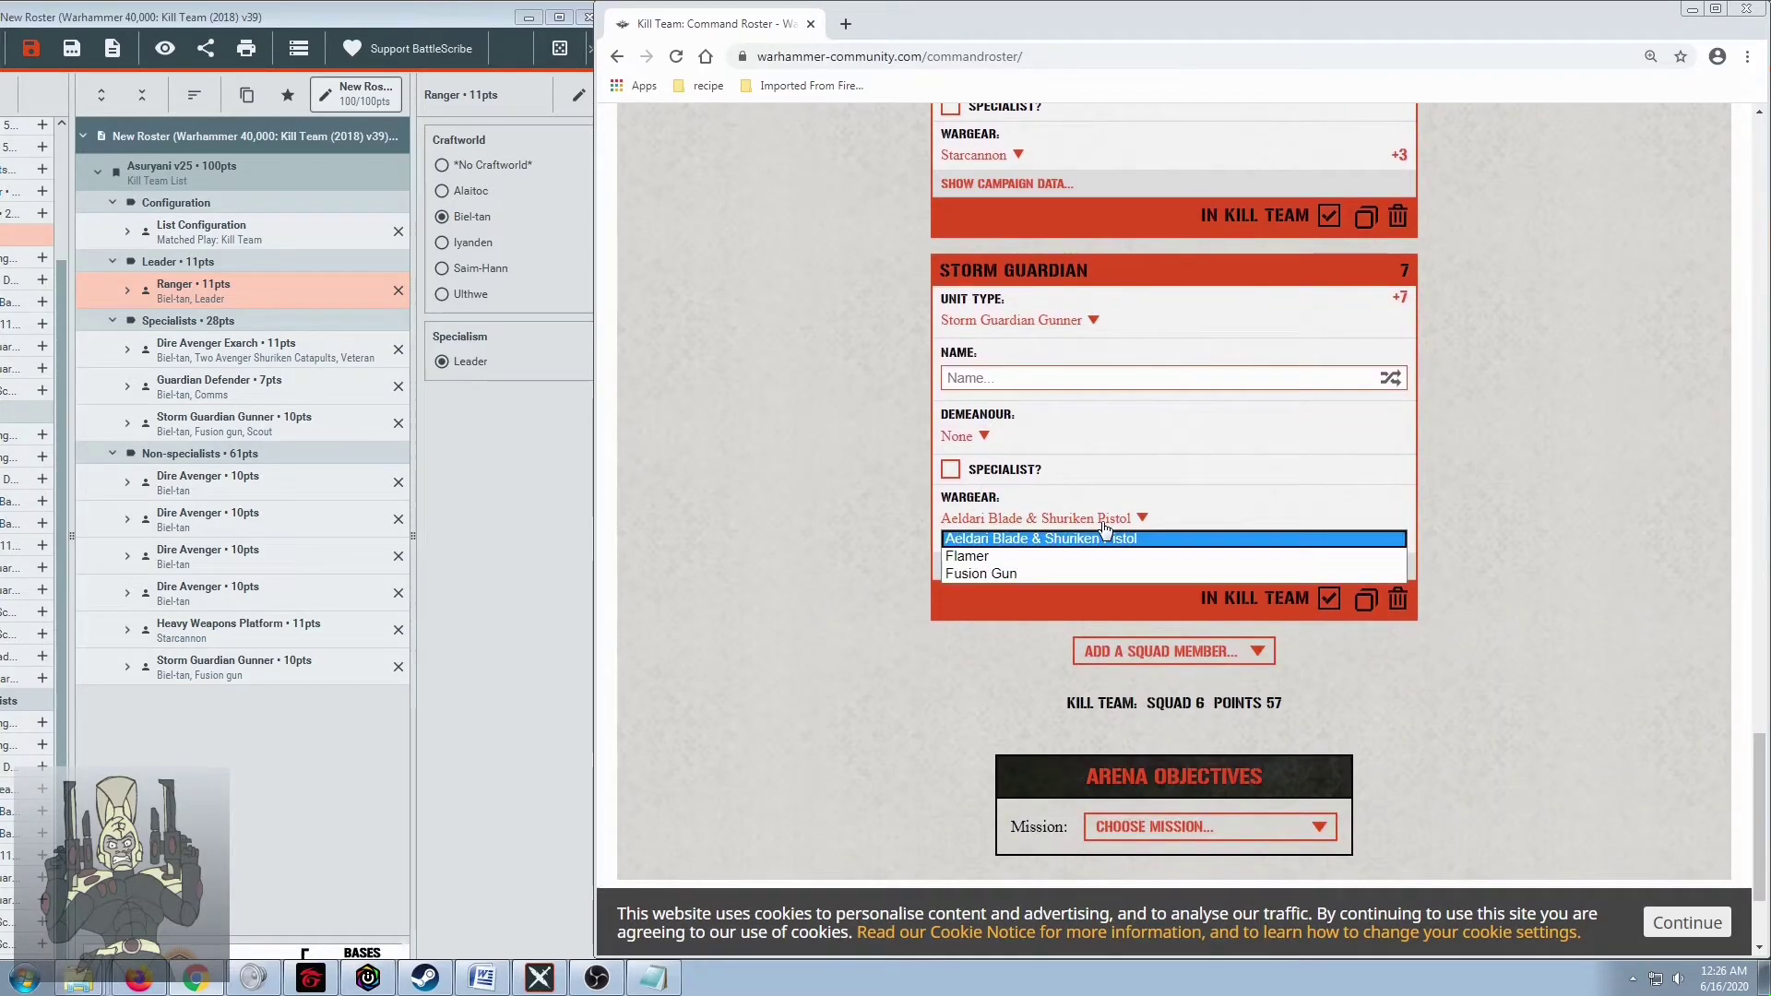
left_click(1038, 574)
scroll(851, 562, "down", 1)
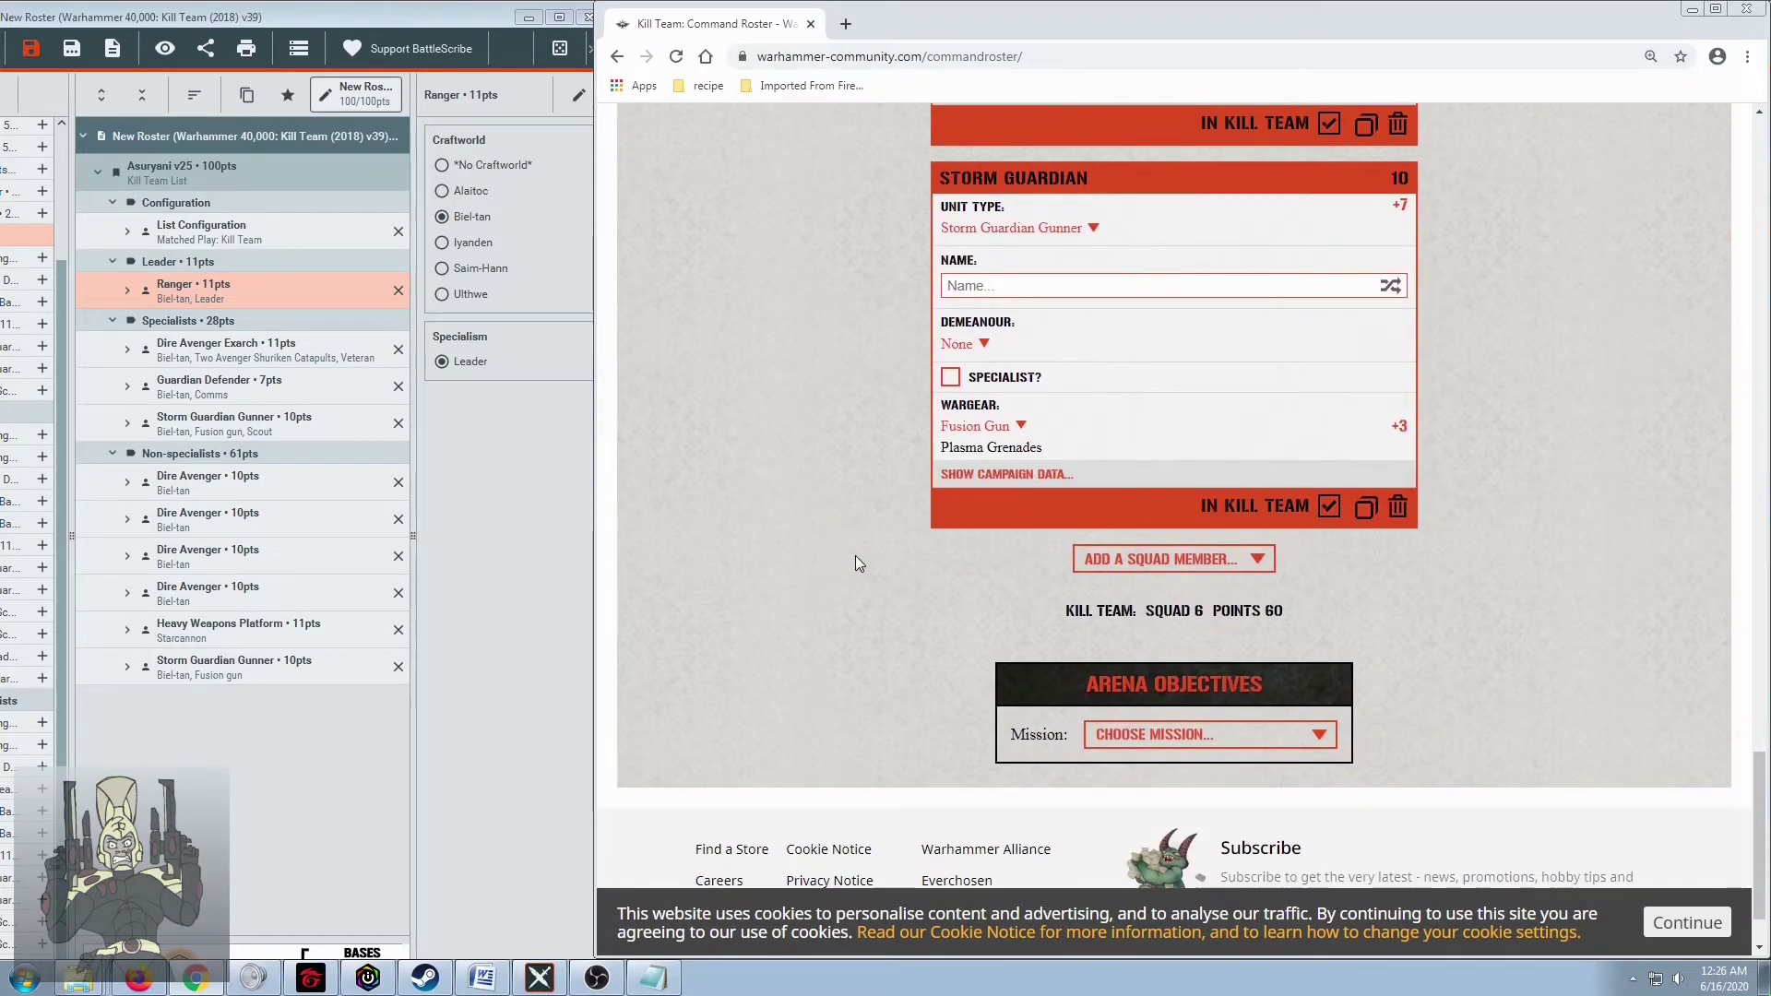
Add four regular, non-specialist Dire Avengers to the squad
scroll(897, 539, "down", 1)
left_click(1133, 468)
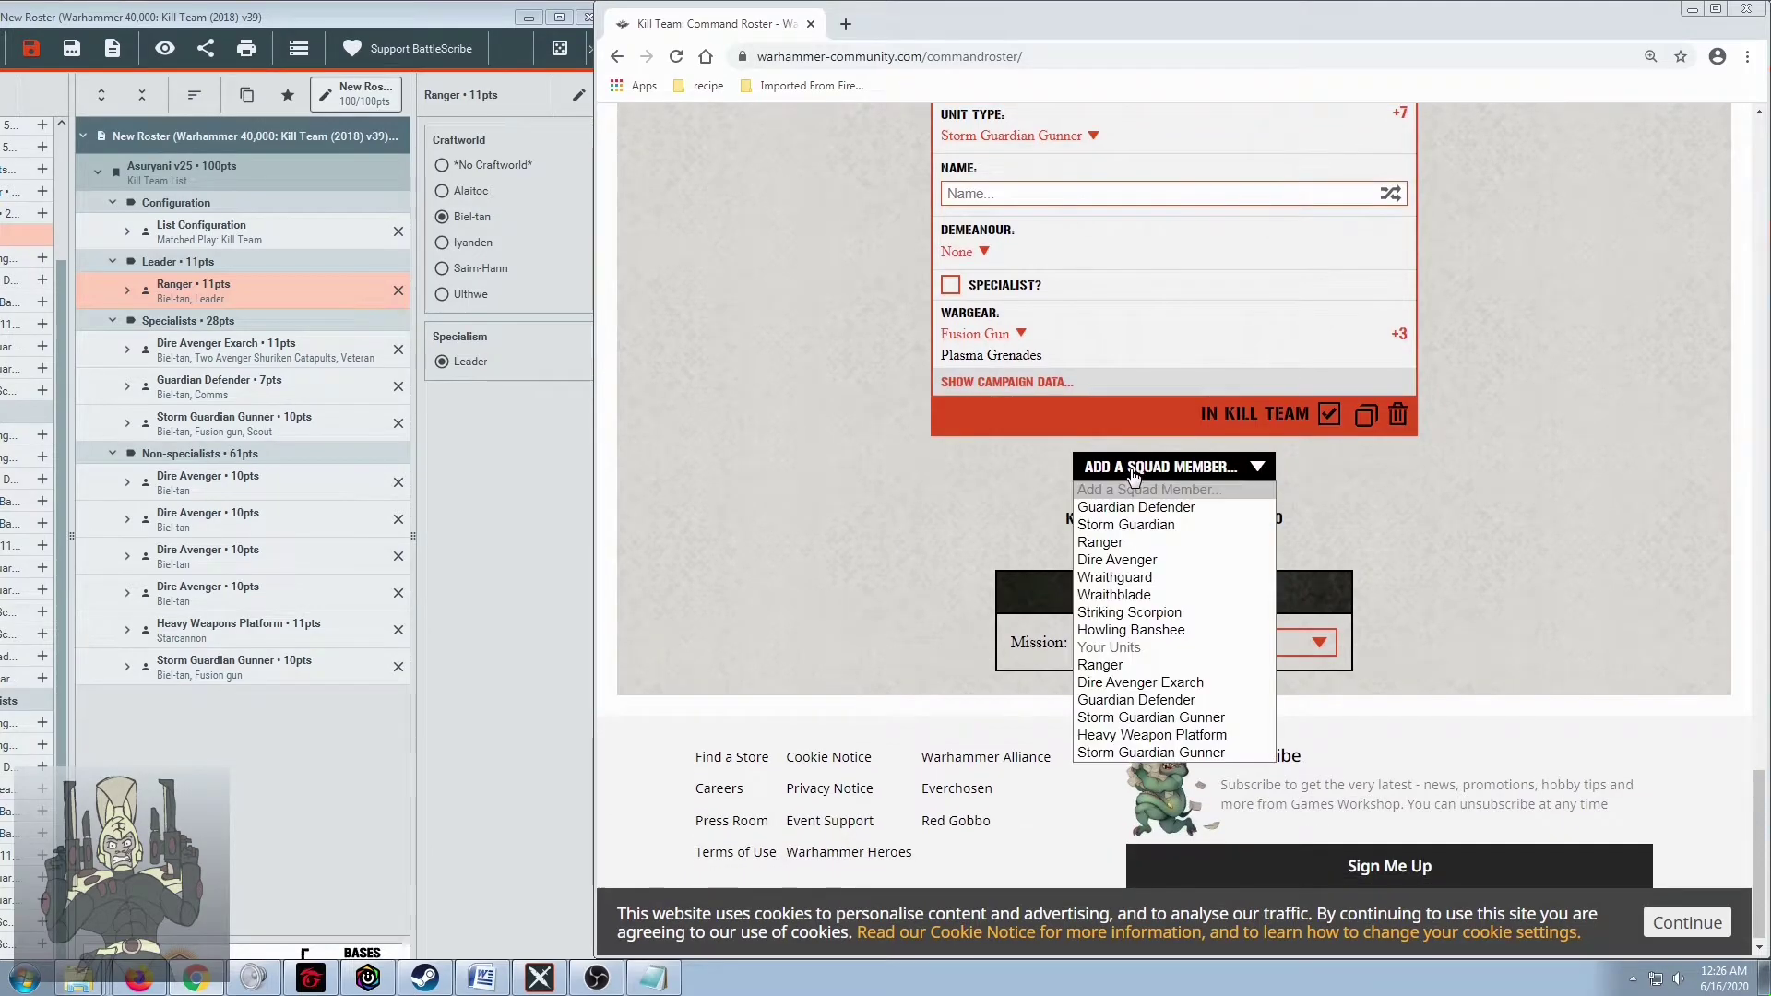
left_click(1144, 559)
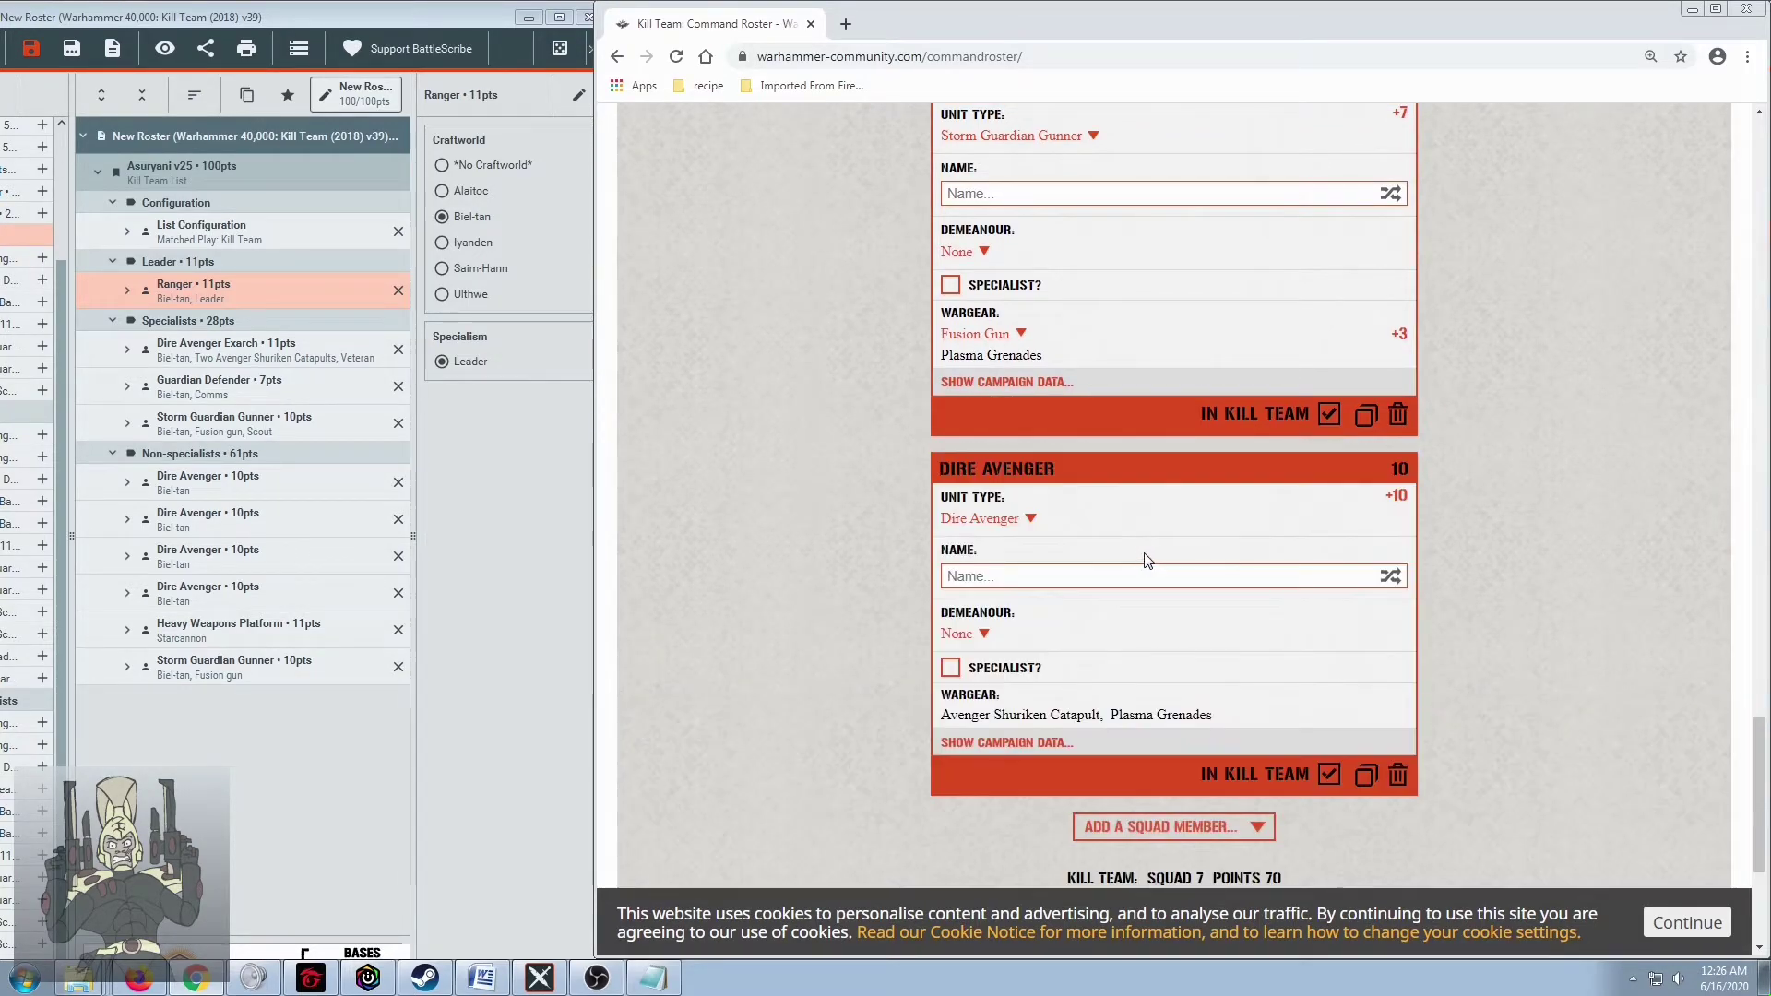
scroll(1146, 488, "down", 4)
left_click(1146, 461)
left_click(1149, 547)
scroll(1148, 538, "down", 4)
left_click(1151, 466)
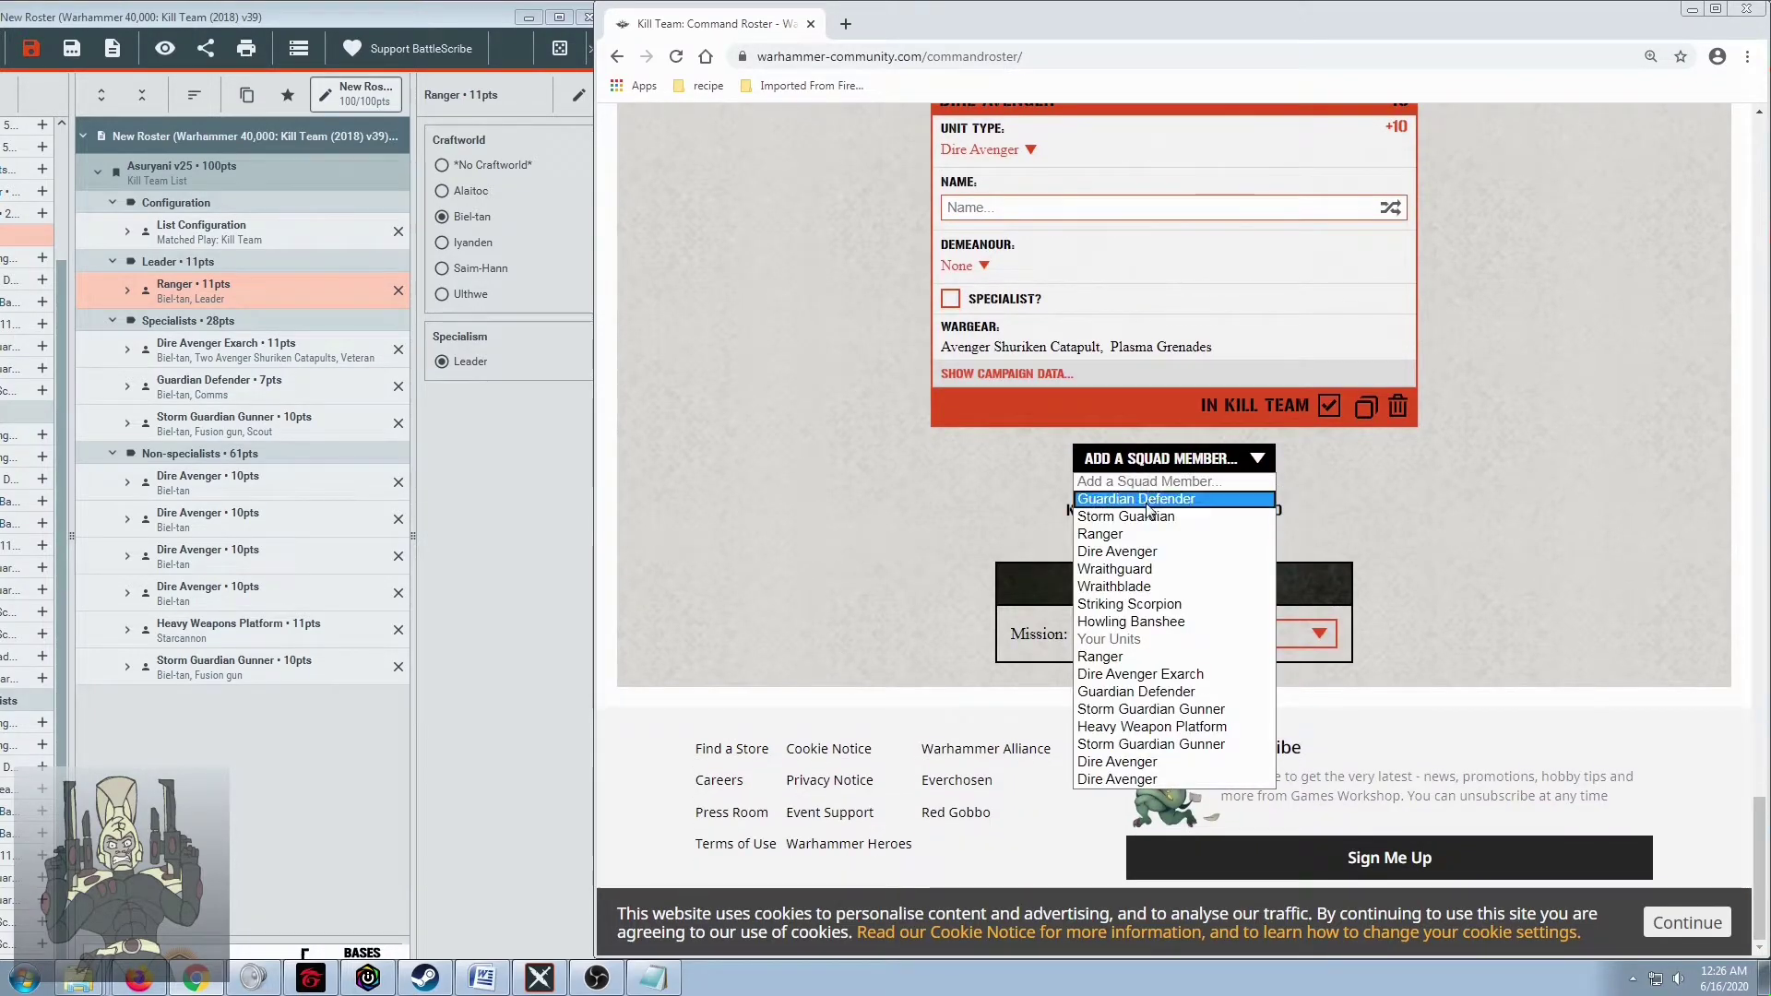
left_click(1146, 551)
scroll(1135, 628, "down", 2)
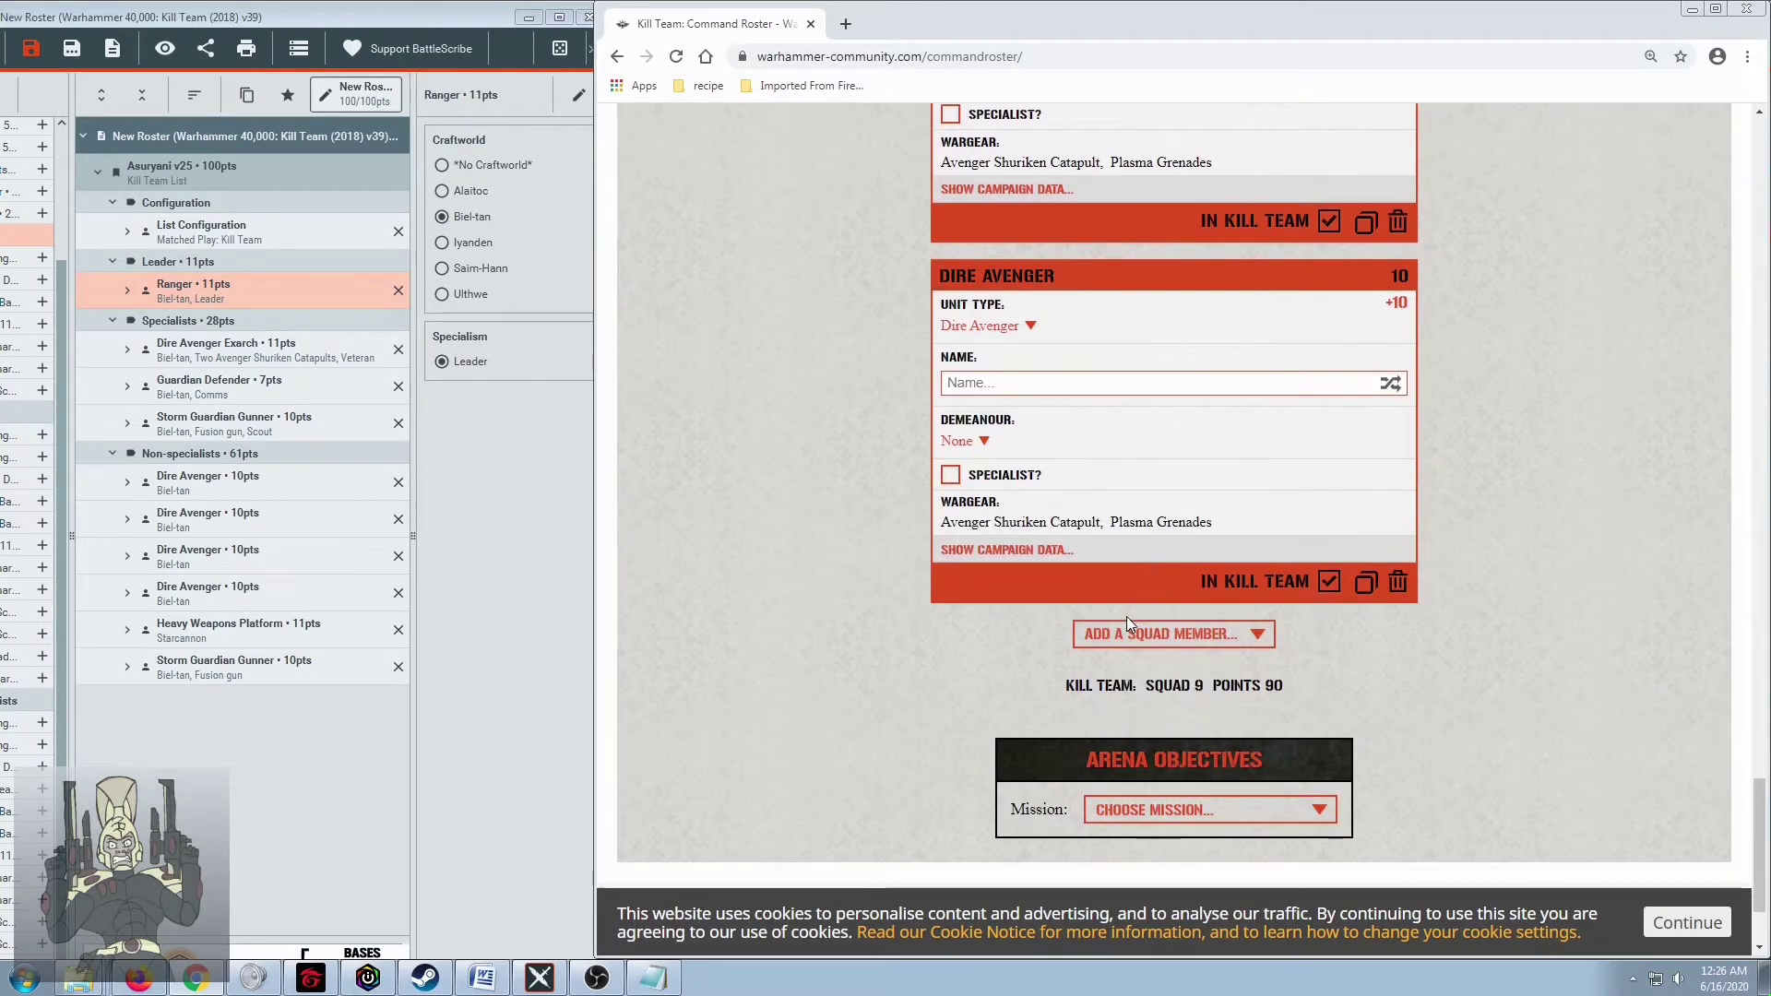
left_click(1132, 636)
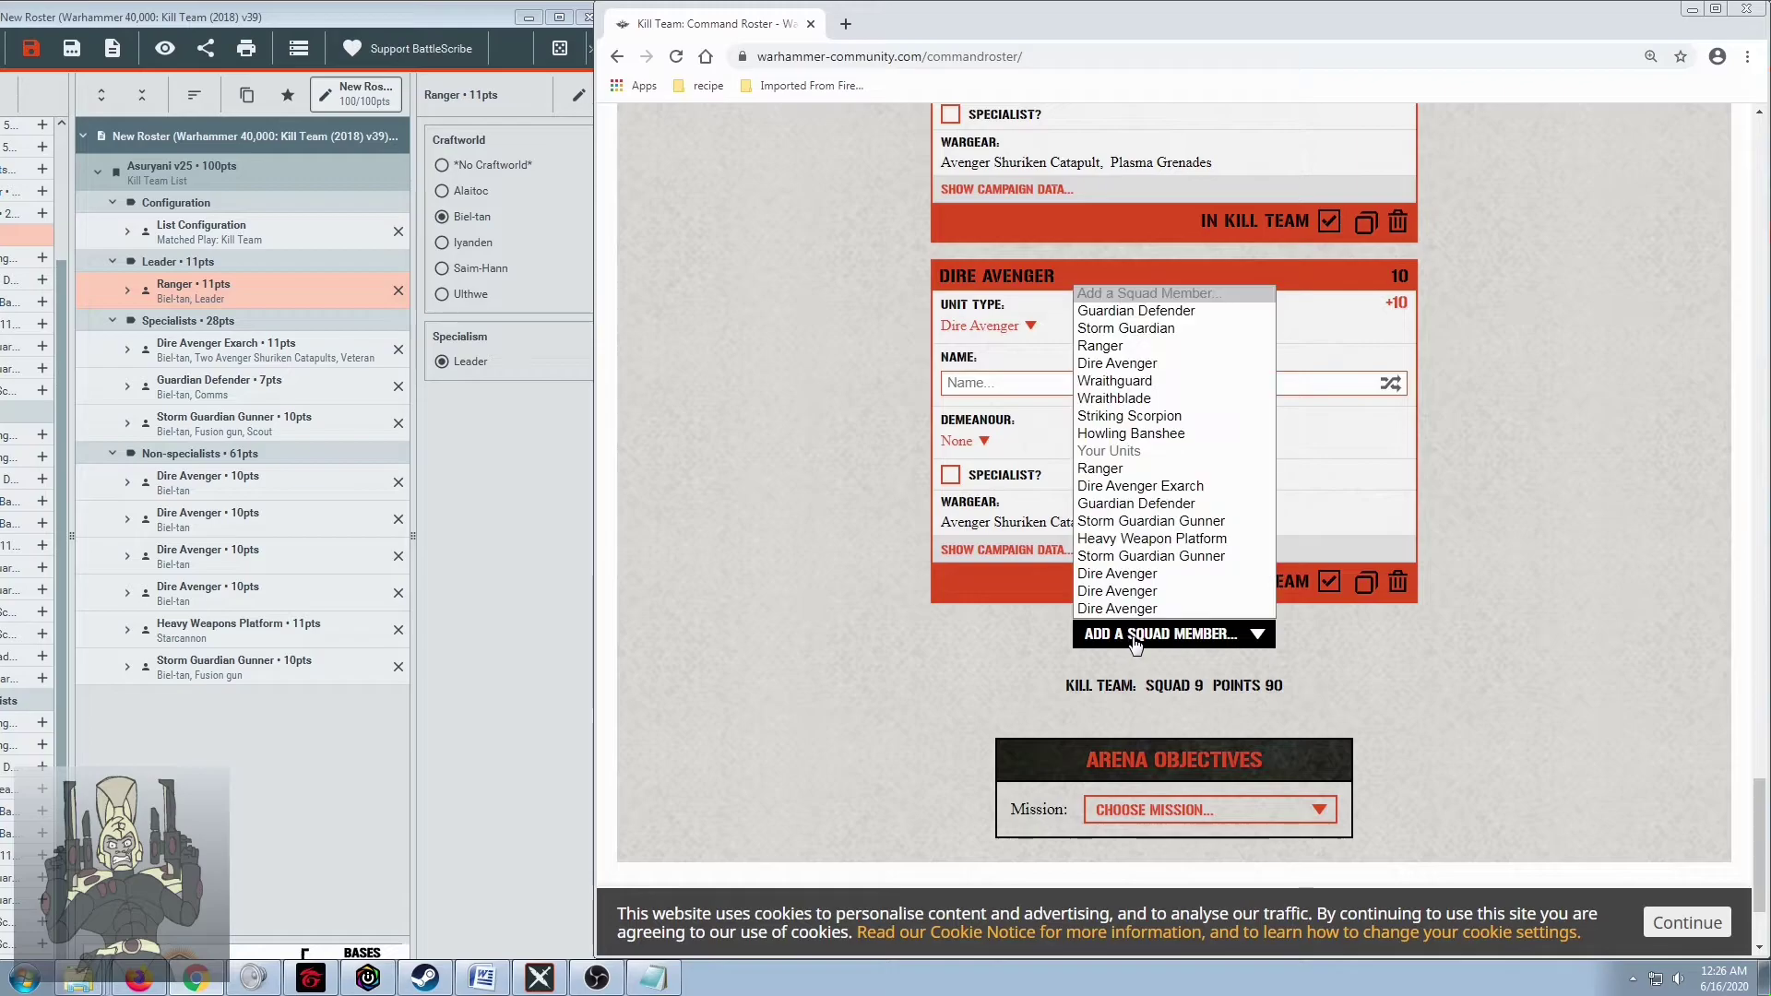
left_click(1147, 364)
Check the kill team's points total below the squad and look back over the added entries
scroll(919, 611, "down", 5)
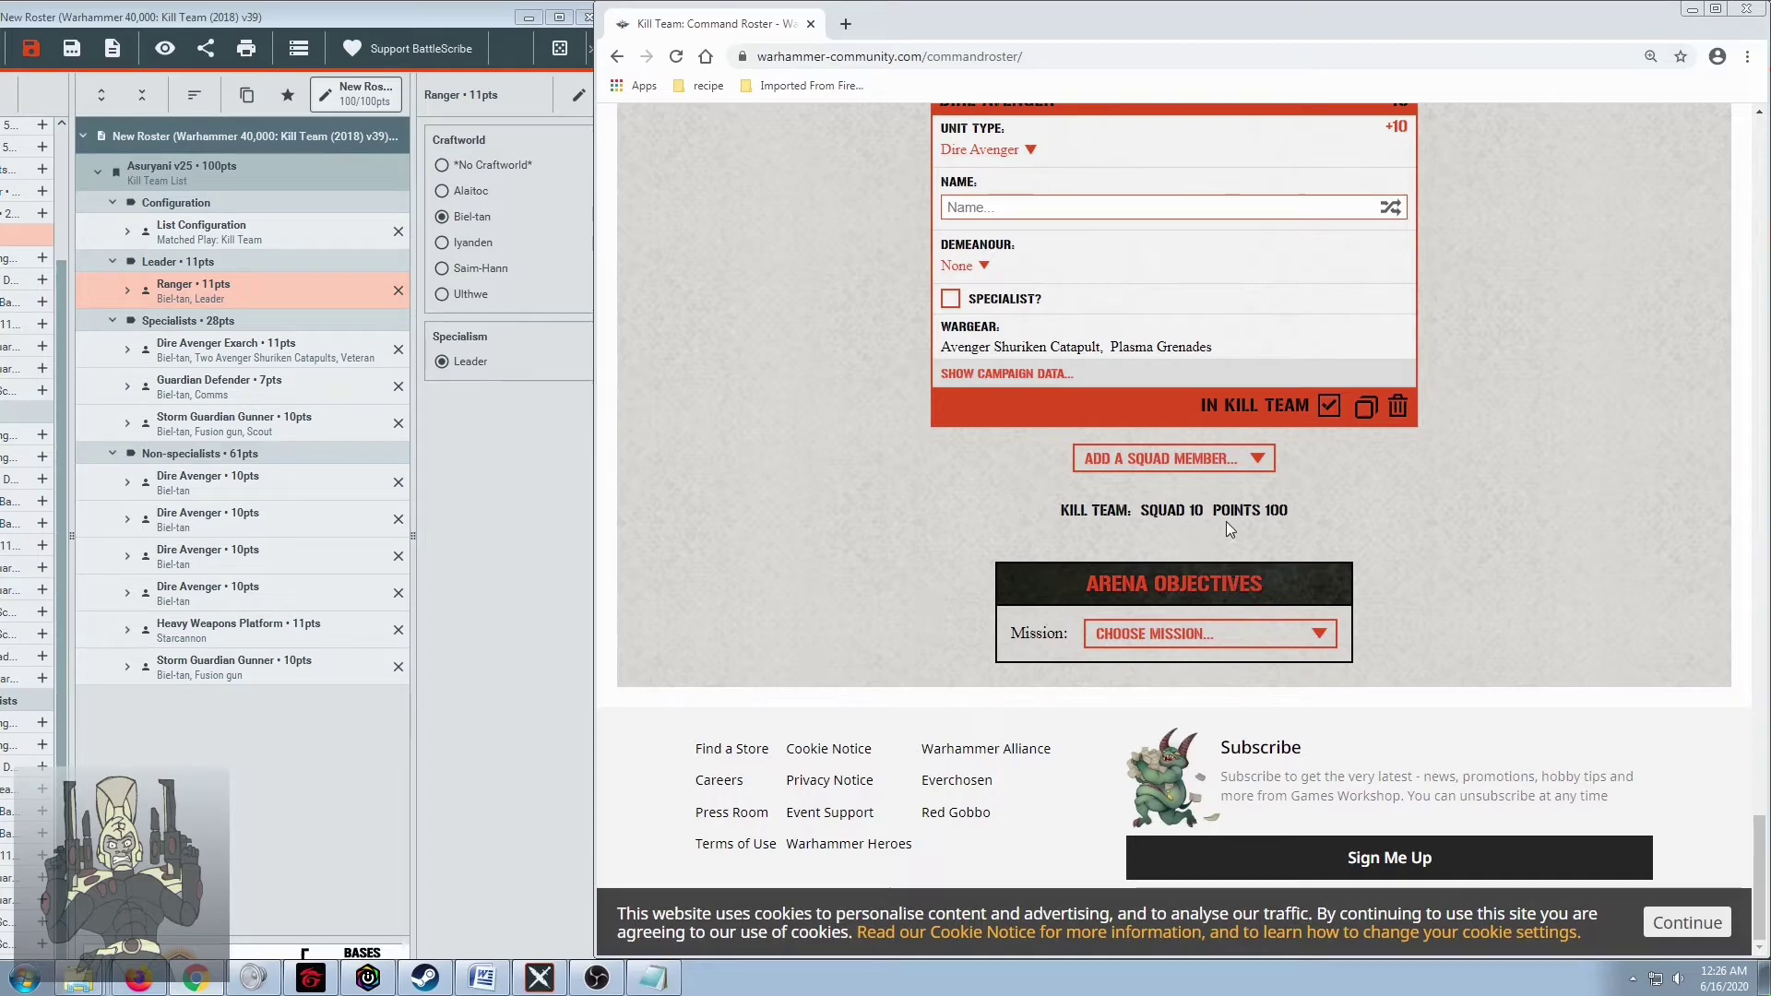
left_click_drag(1231, 512, 1295, 515)
scroll(836, 539, "up", 15)
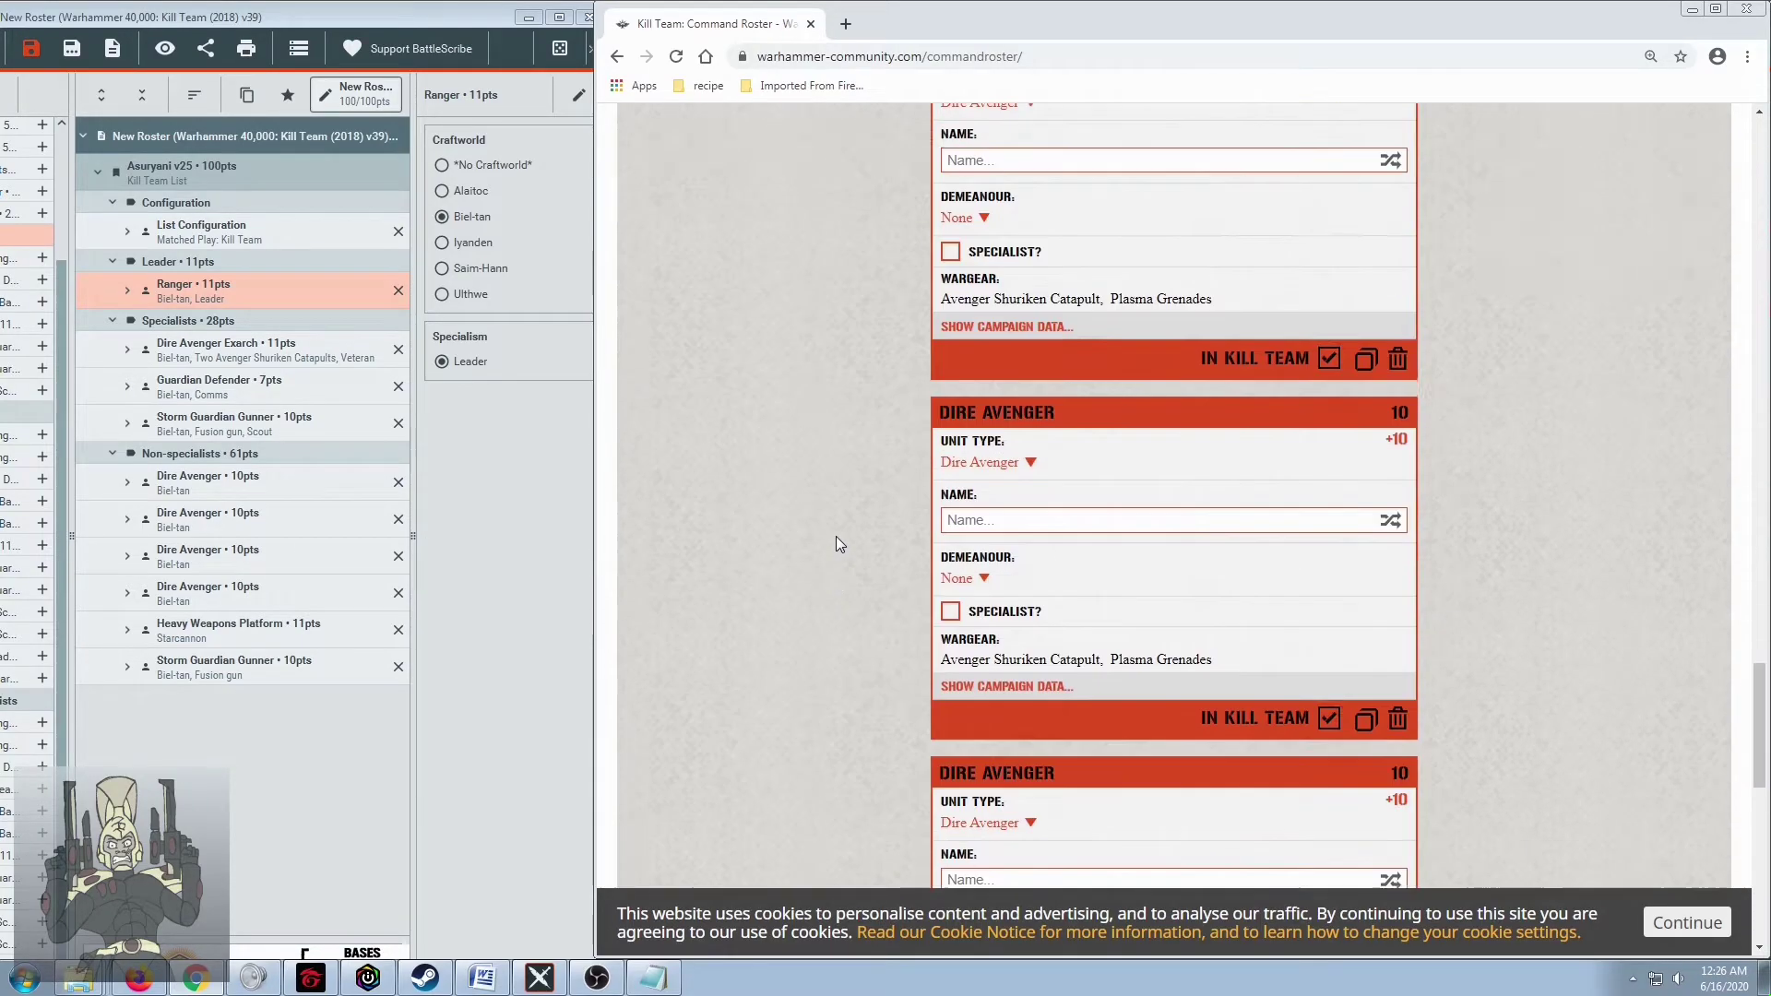
Open the Copy/Share text export of the Asuryani kill team in the Command Roster
scroll(836, 535, "up", 10)
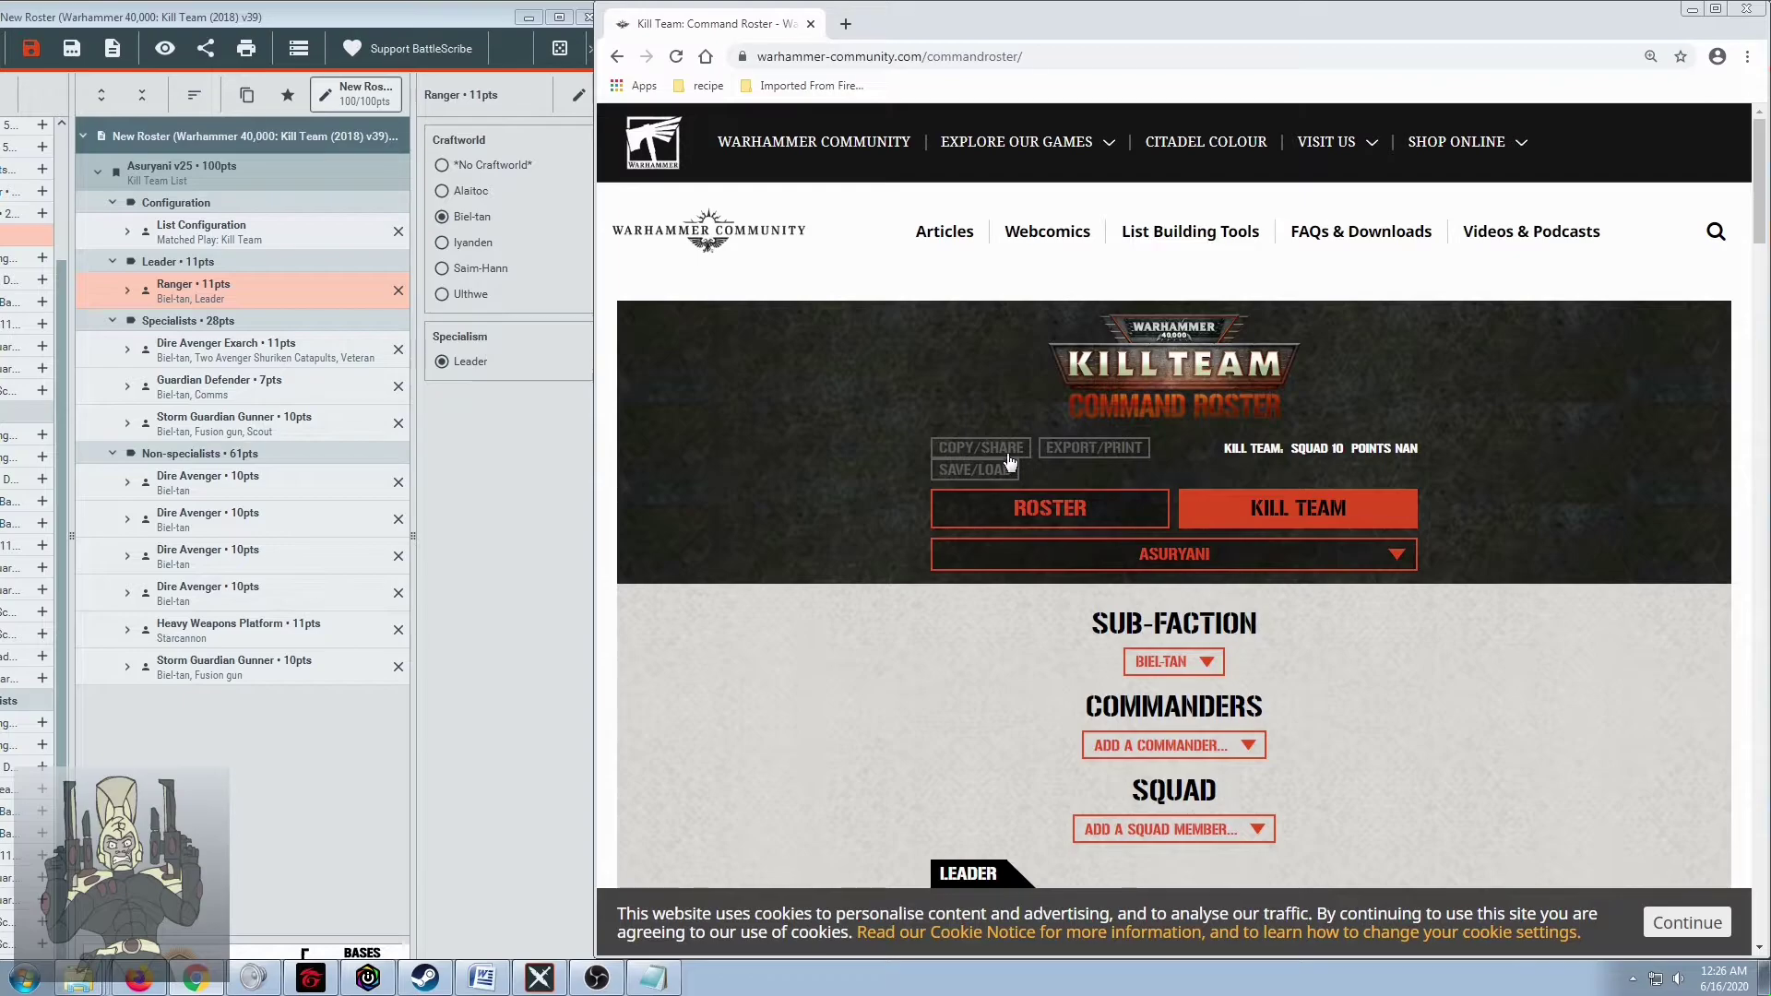
left_click(1009, 459)
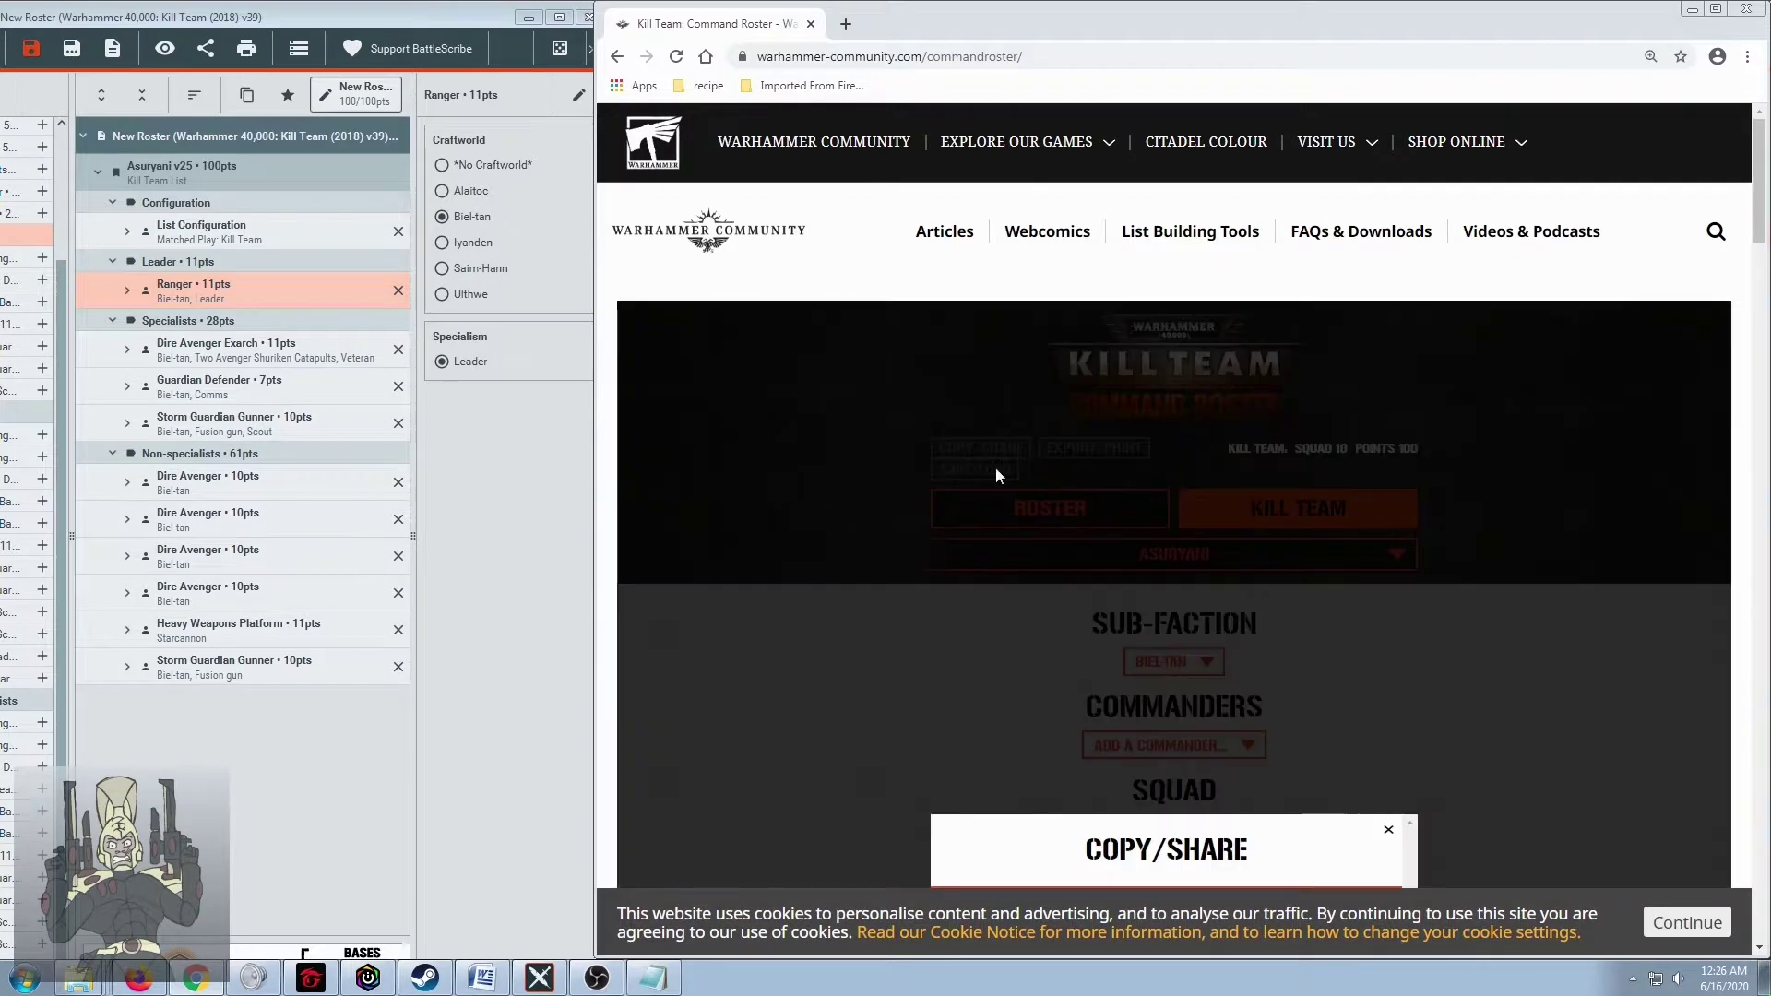
Switch to Notepad, add a dashed separator line below the BattleScribe list and paste the clipboard text beneath it
left_click(668, 979)
left_click(1107, 651)
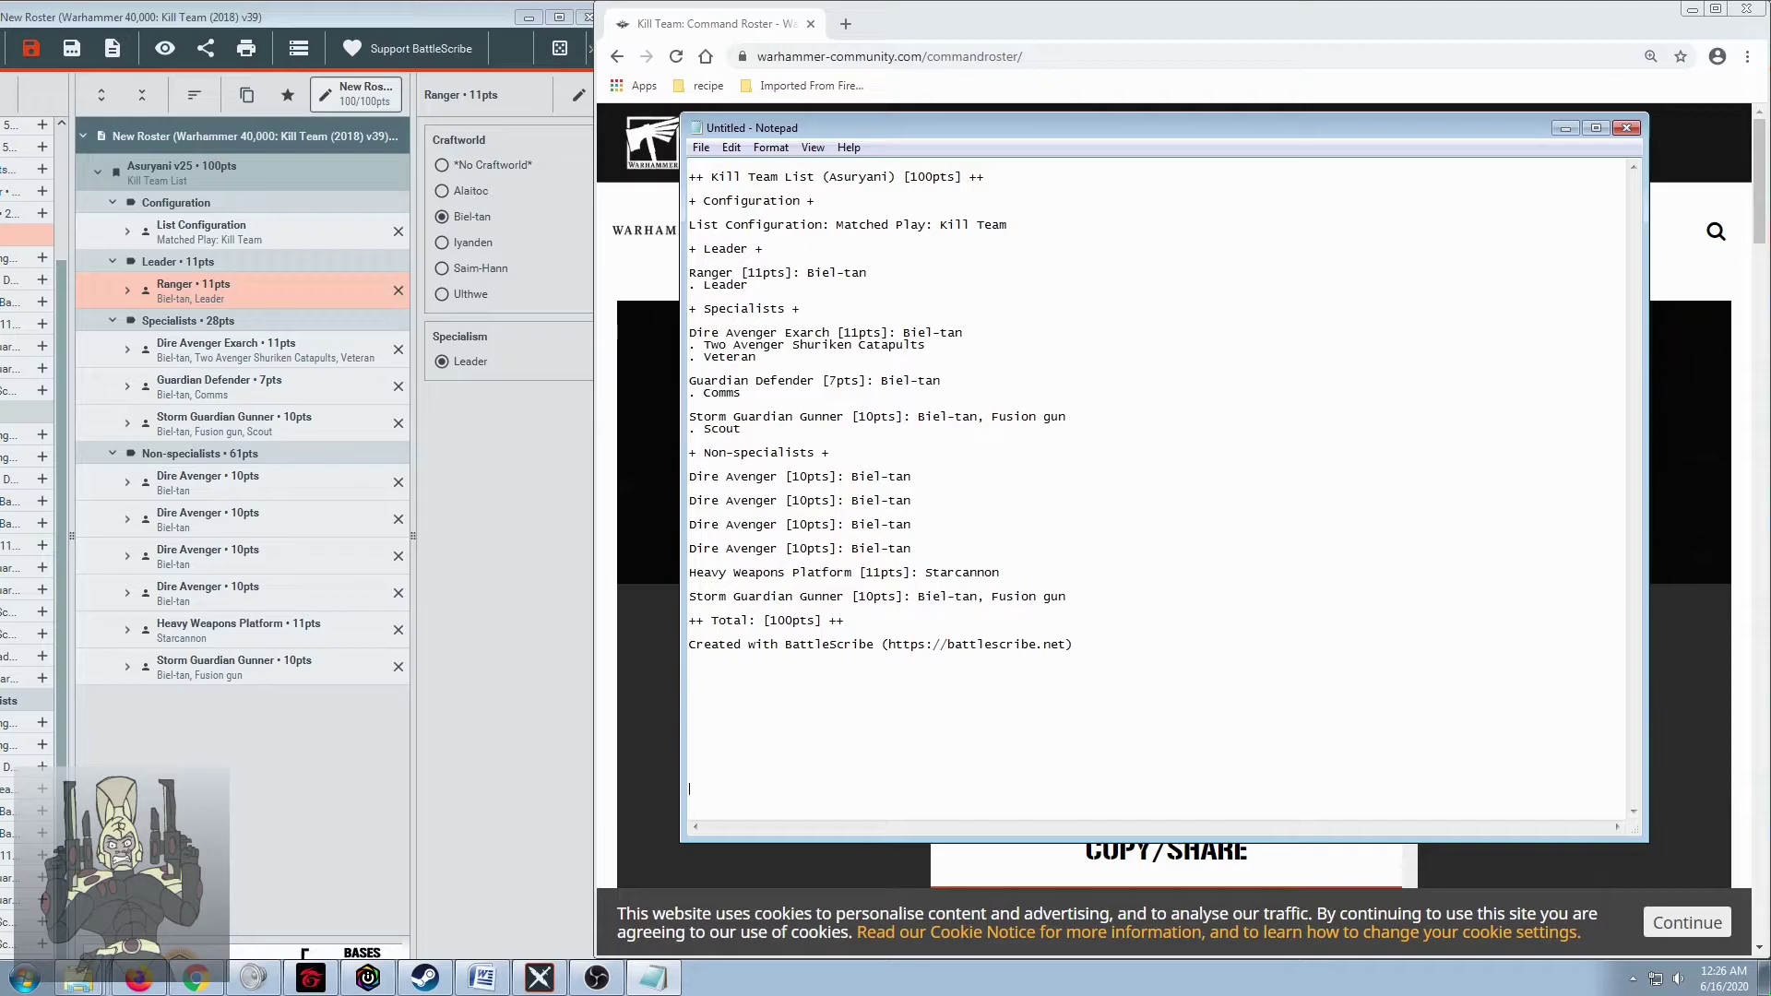
key("Return")
key("Return")
key("Return")
key("Return")
key("Return")
key("Return")
key("Return")
key("Return")
key("Return")
key("Return")
key("Return")
key("Return")
key("Return")
key("Return")
type("-")
key("BackSpace")
type("++ Kill Team List (Asuryani) [100pts] ++  + Configuration +  List Configuration: Matched Play: Kill Team  + Leader +  Ranger [11pts]: Biel-tan . Leader  + Specialists +  Dire Avenger Exarch [11pts]: Biel-tan . Two Avenger Shuriken Catapults . Veteran  Guardian Defender [7pts]: Biel-tan . Comms  Storm Guardian Gunner [10pts]: Biel-tan, Fusion gun . Scout  + Non-specialists +  Dire Avenger [10pts]: Biel-tan  Dire Avenger [10pts]: Biel-tan  Dire Avenger [10pts]: Biel-tan  Dire Avenger [10pts]: Biel-tan  Heavy weapons Platform [11pts]: Starcannon  Storm Guardian Gunner [10pts]: Biel-tan, Fusion gun  ++ Total: [100pts] ++  Created with BattleScribe (https://battlescribe.net)")
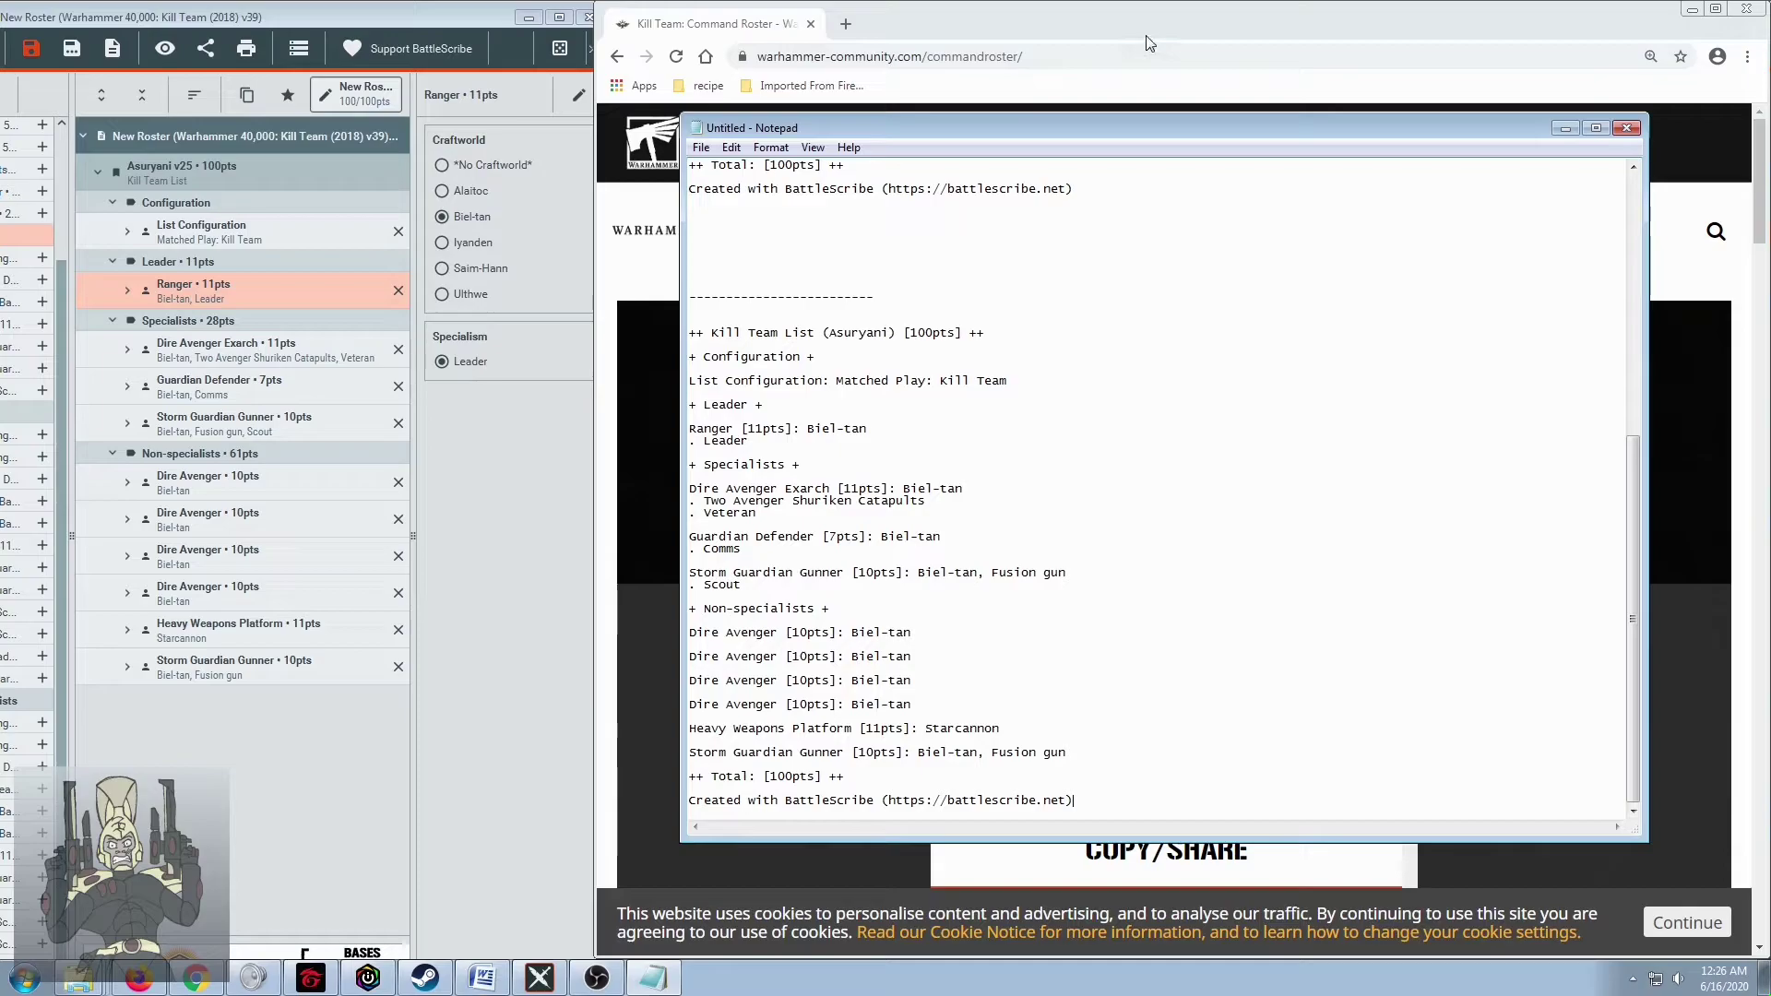
Copy the Command Roster's text export to the clipboard and paste it over the duplicated BattleScribe list in Notepad
left_click_drag(1105, 808, 698, 325)
key("ctrl+c")
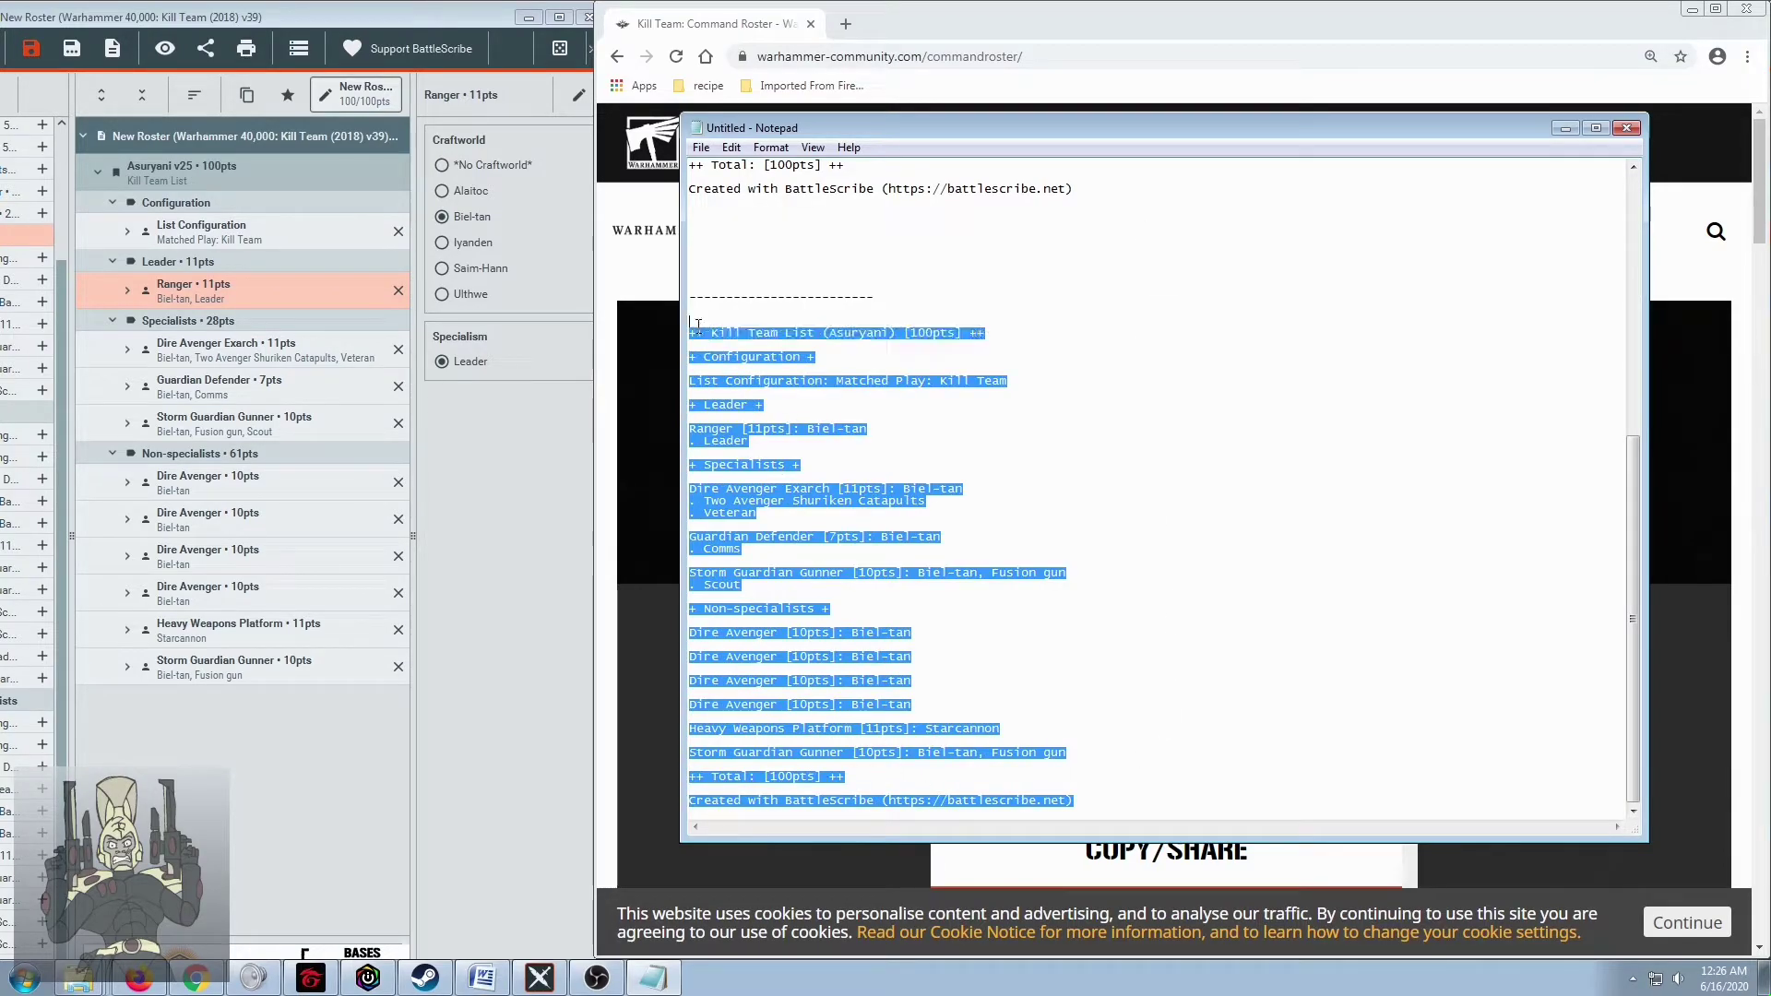
key("alt+Tab")
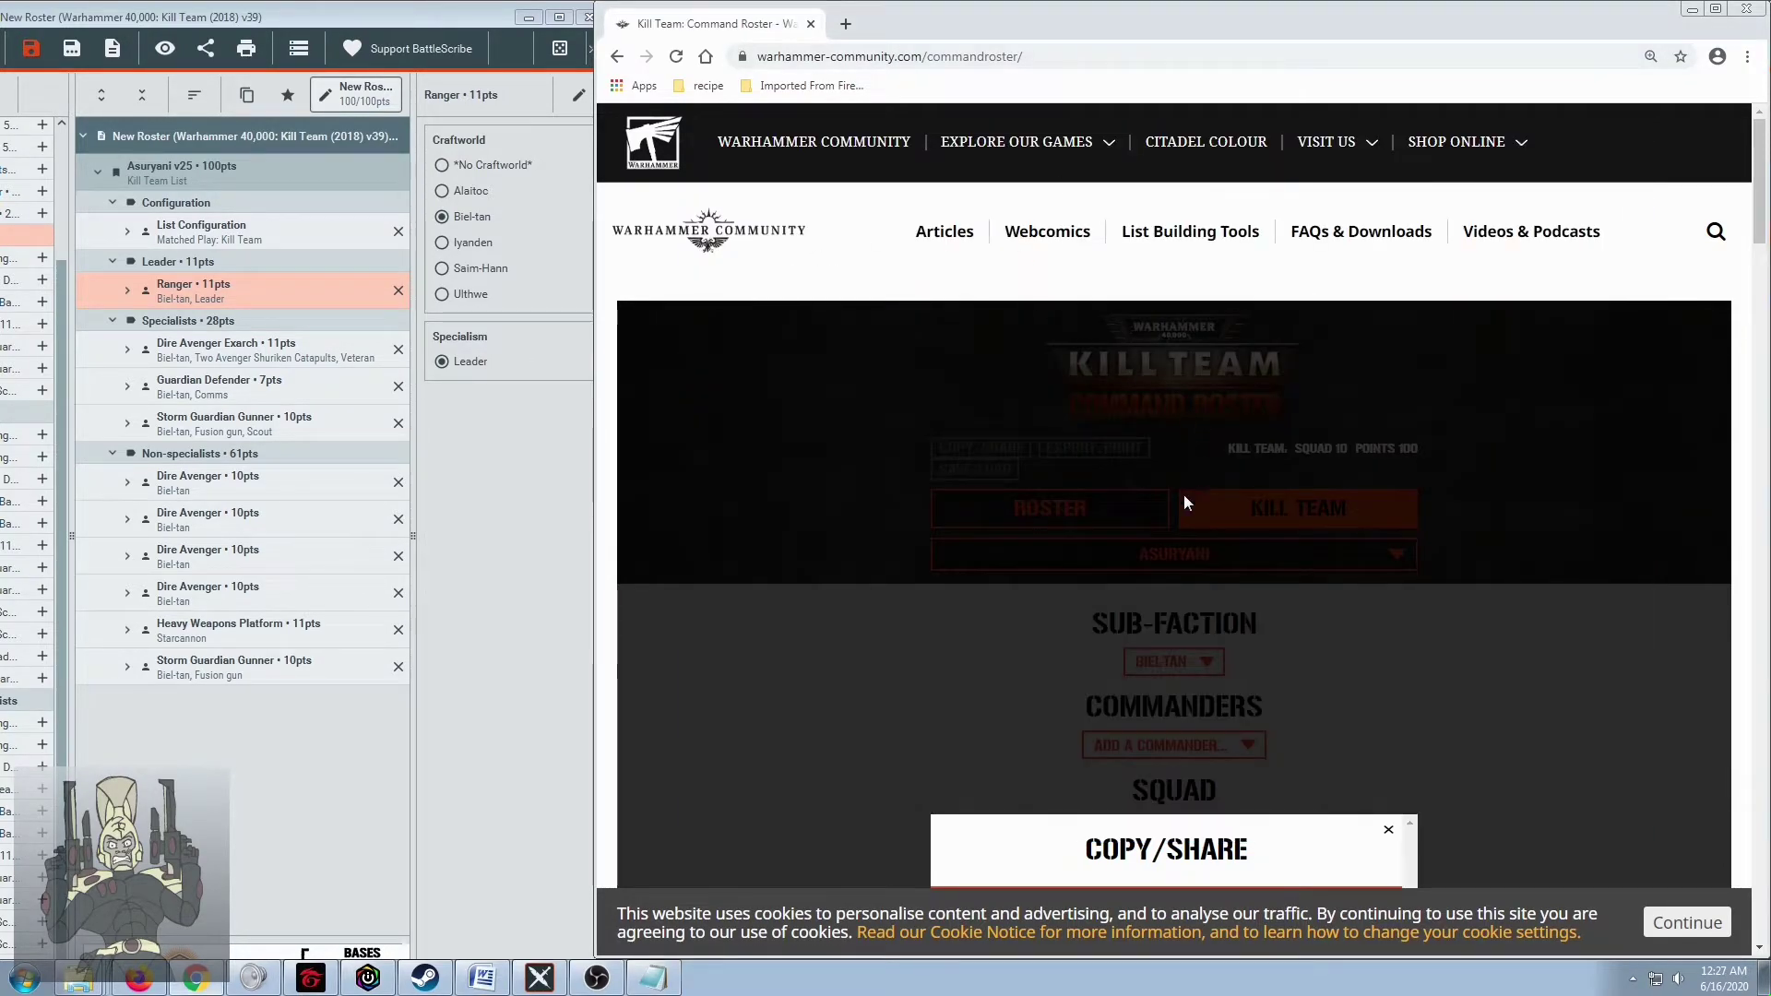
scroll(1153, 554, "down", 5)
scroll(1123, 627, "down", 15)
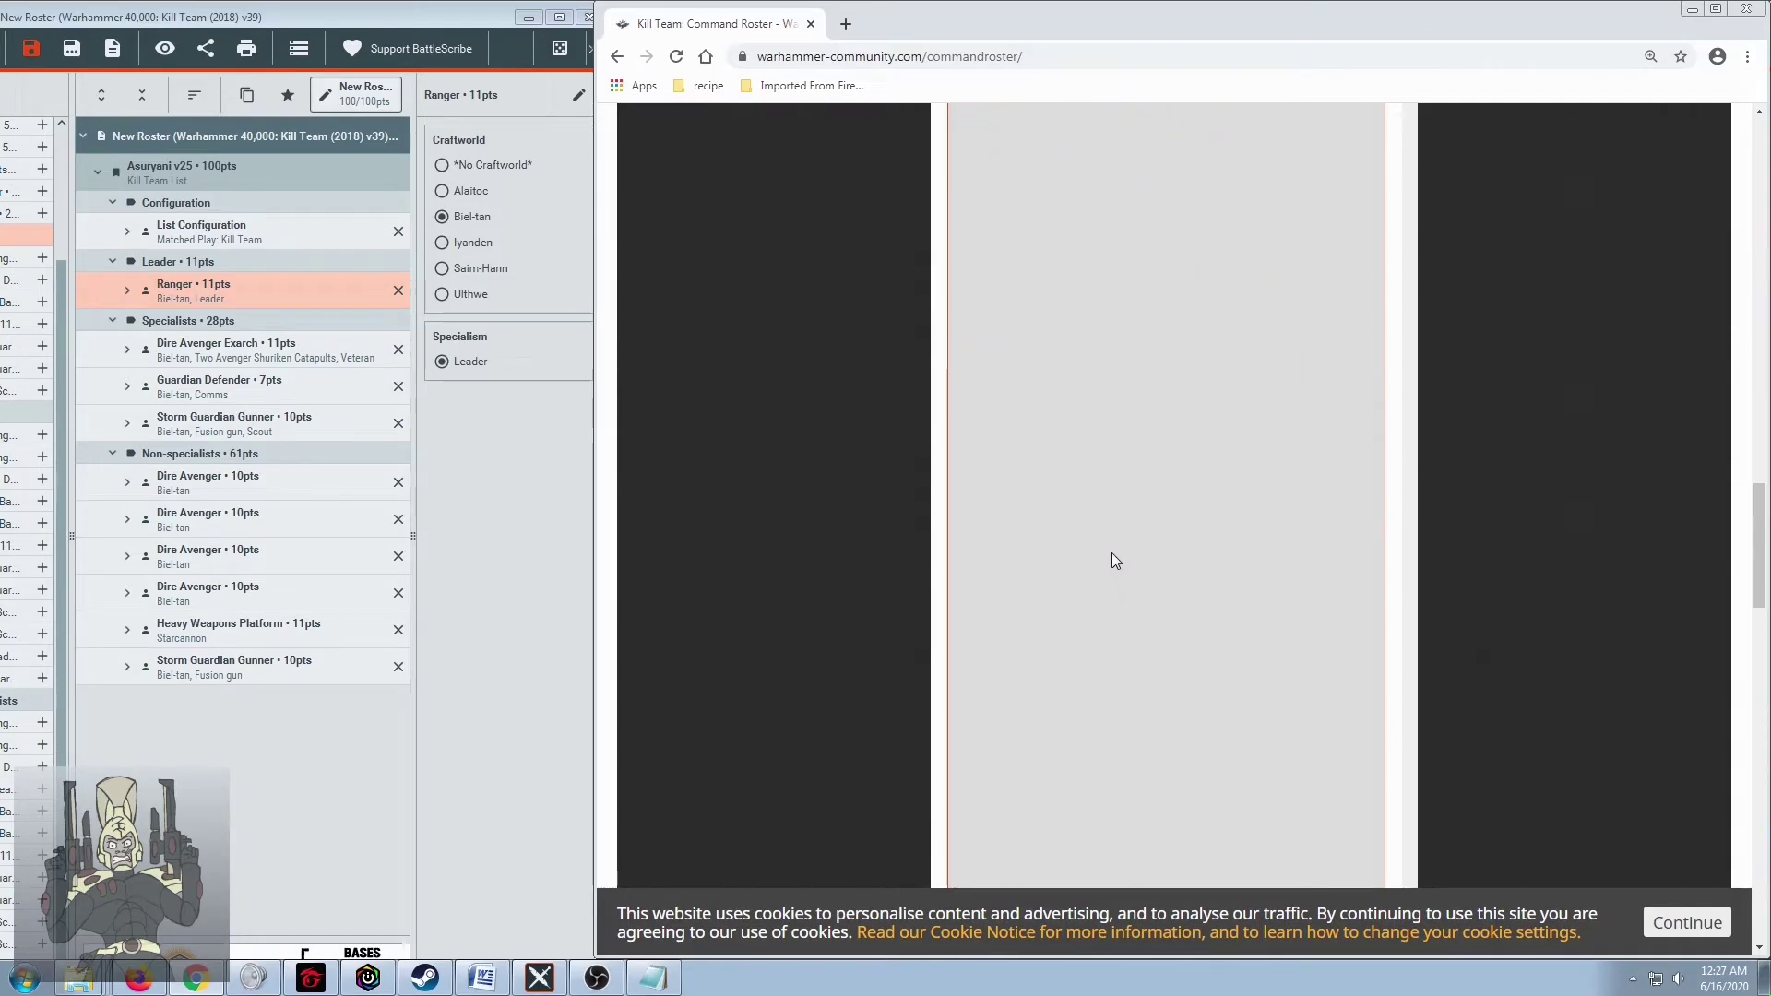
scroll(1114, 558, "down", 5)
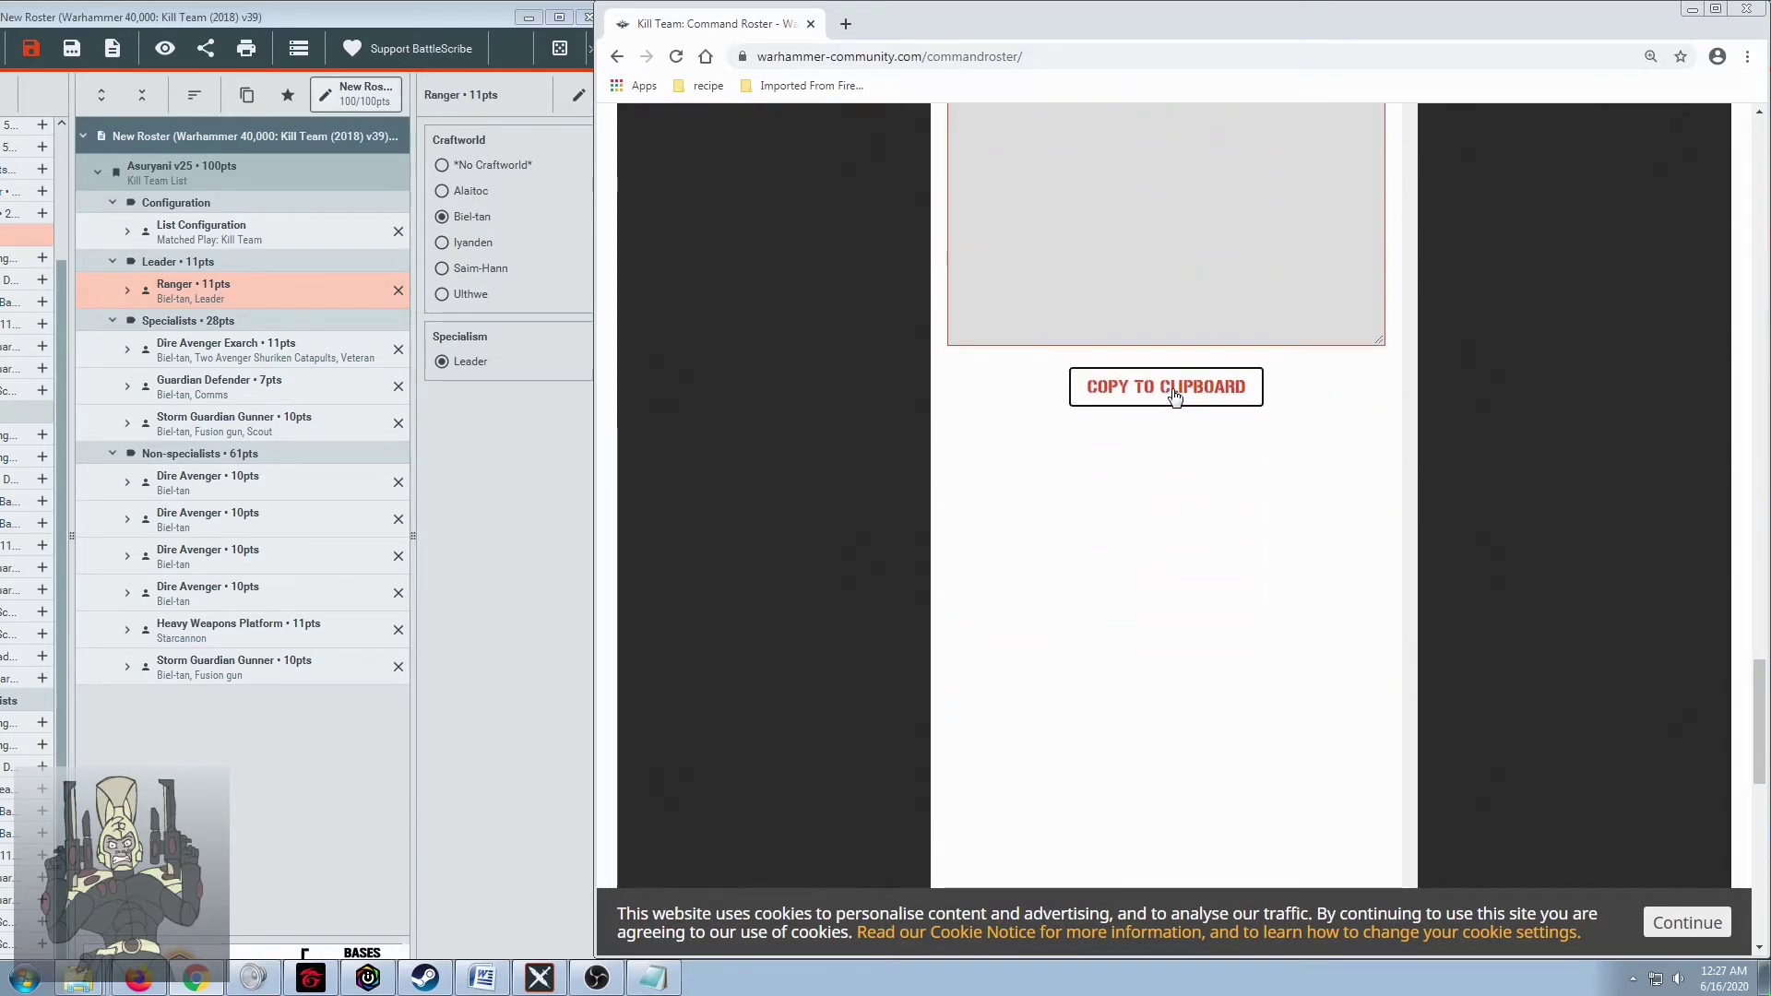
left_click(669, 982)
key("ctrl+v")
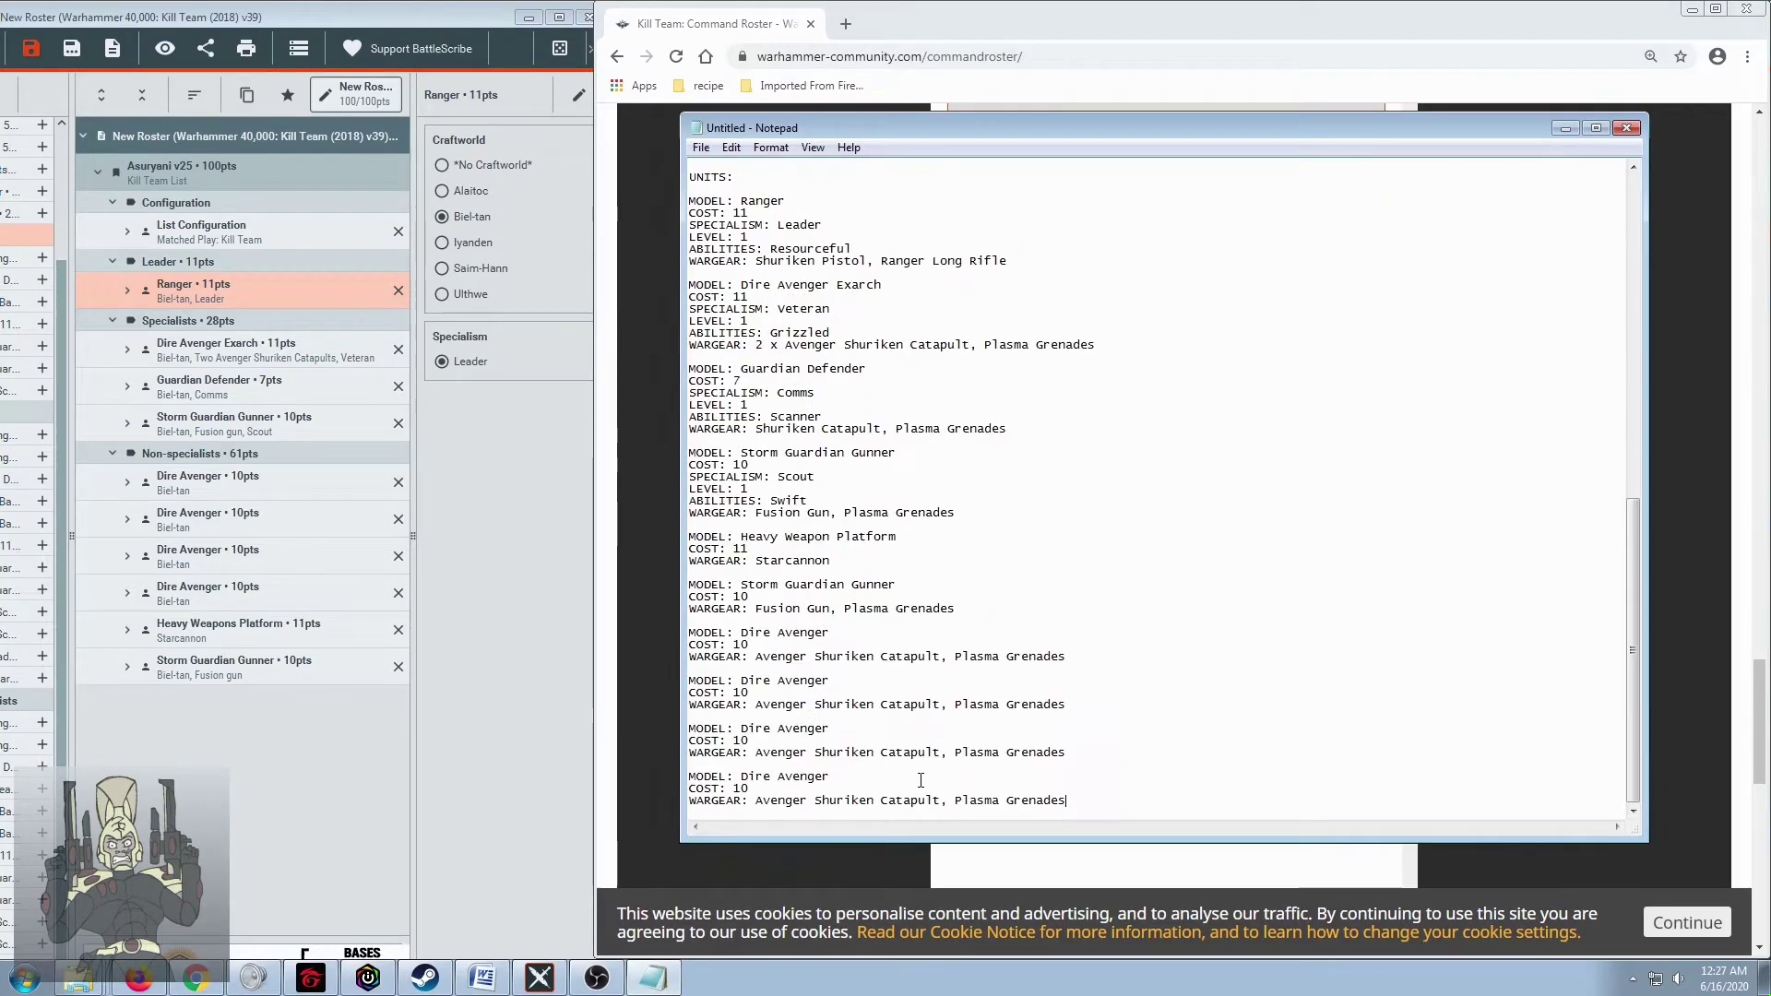
Move and widen the Notepad window and read through the unit entries of the Command Roster export
scroll(960, 606, "up", 10)
scroll(960, 604, "up", 4)
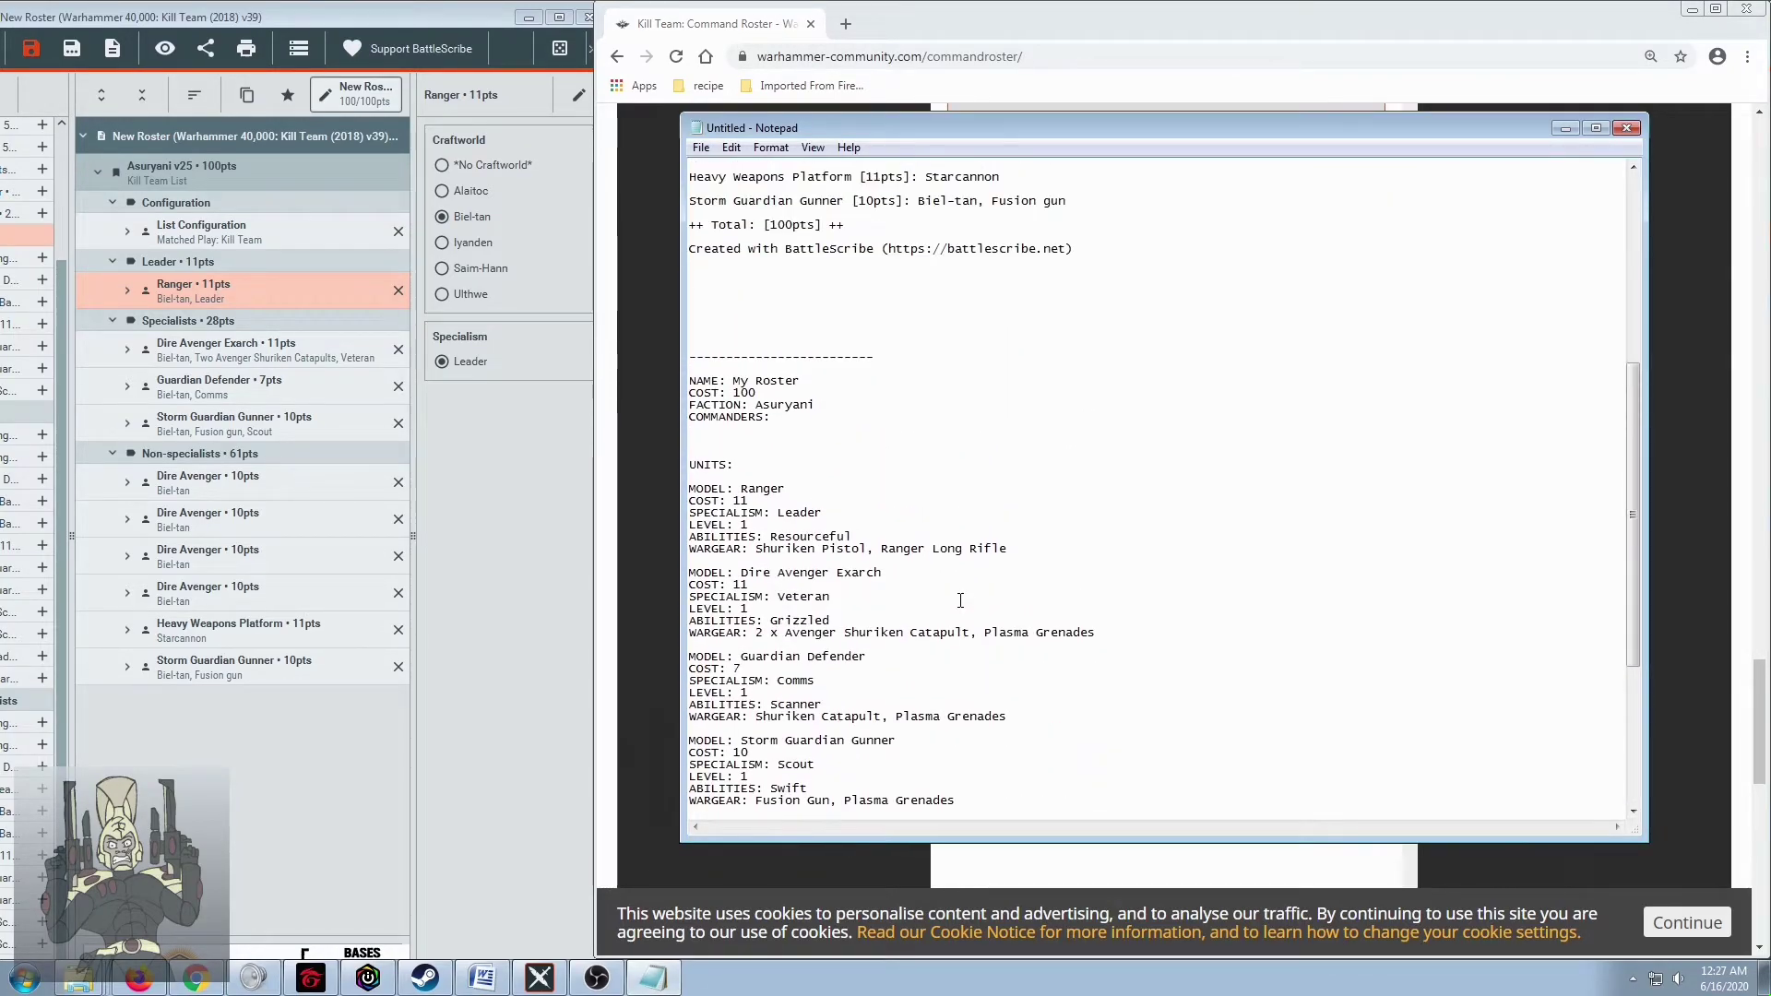
left_click_drag(960, 128, 961, 35)
left_click_drag(683, 437, 433, 437)
scroll(640, 584, "down", 1)
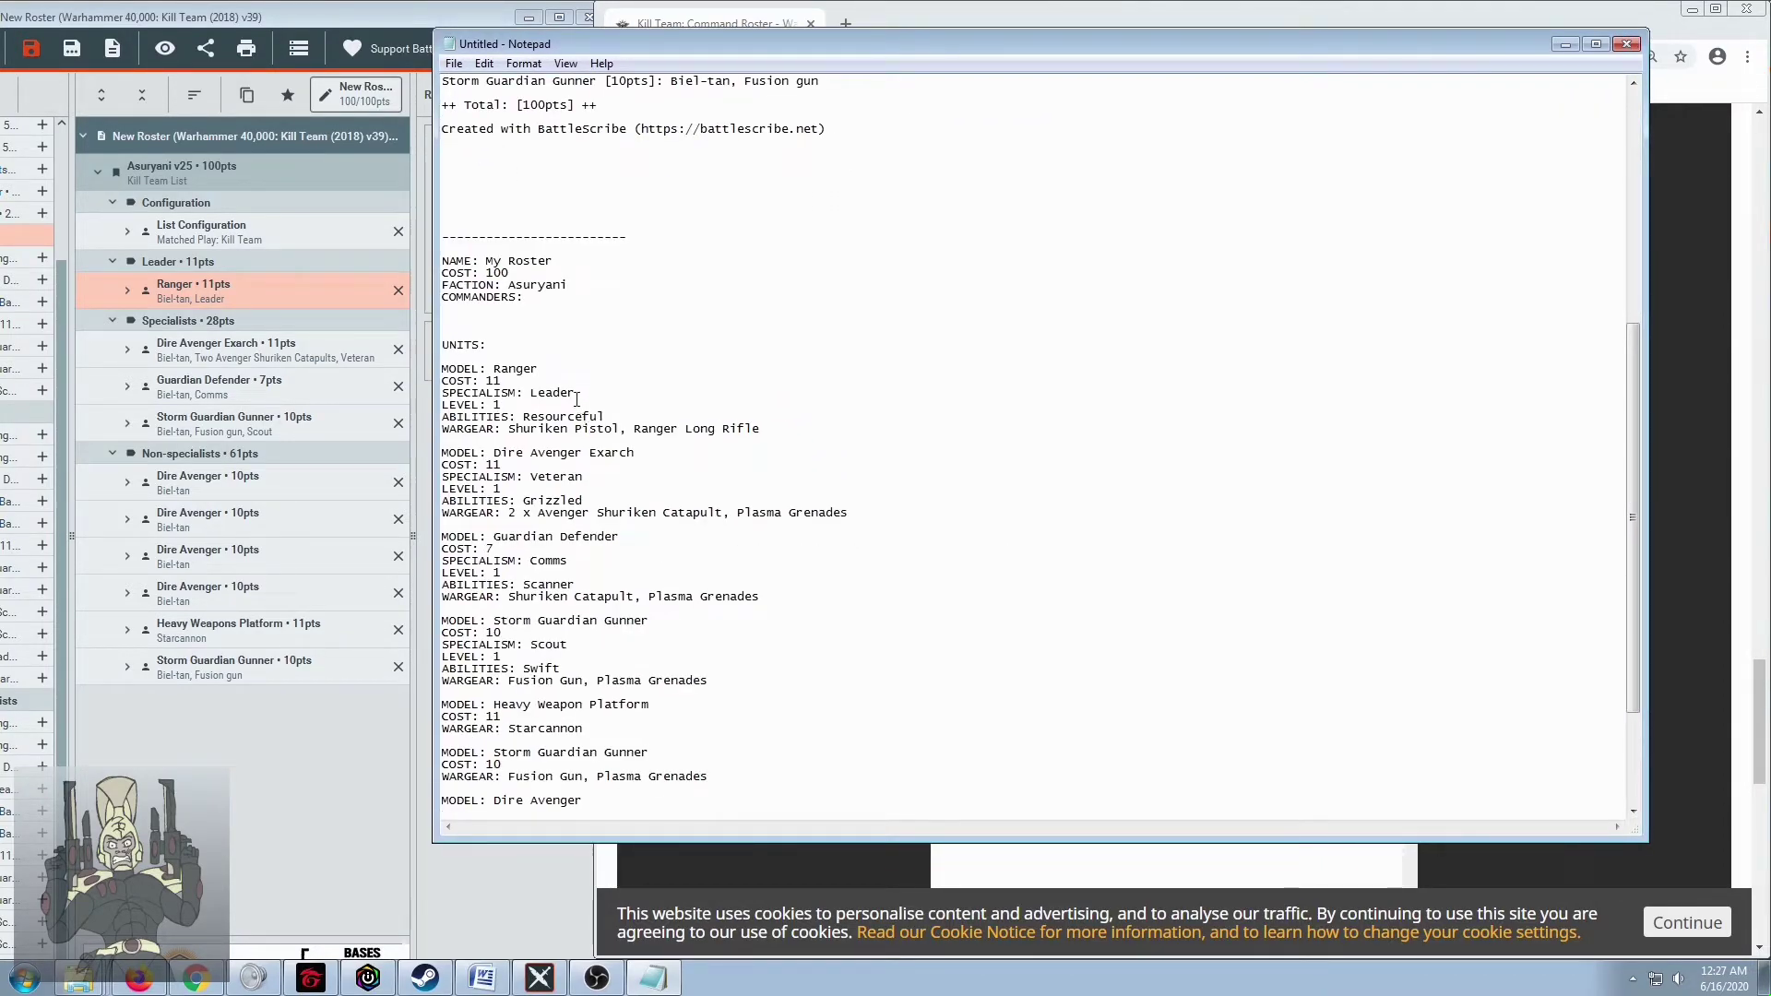
scroll(577, 399, "down", 5)
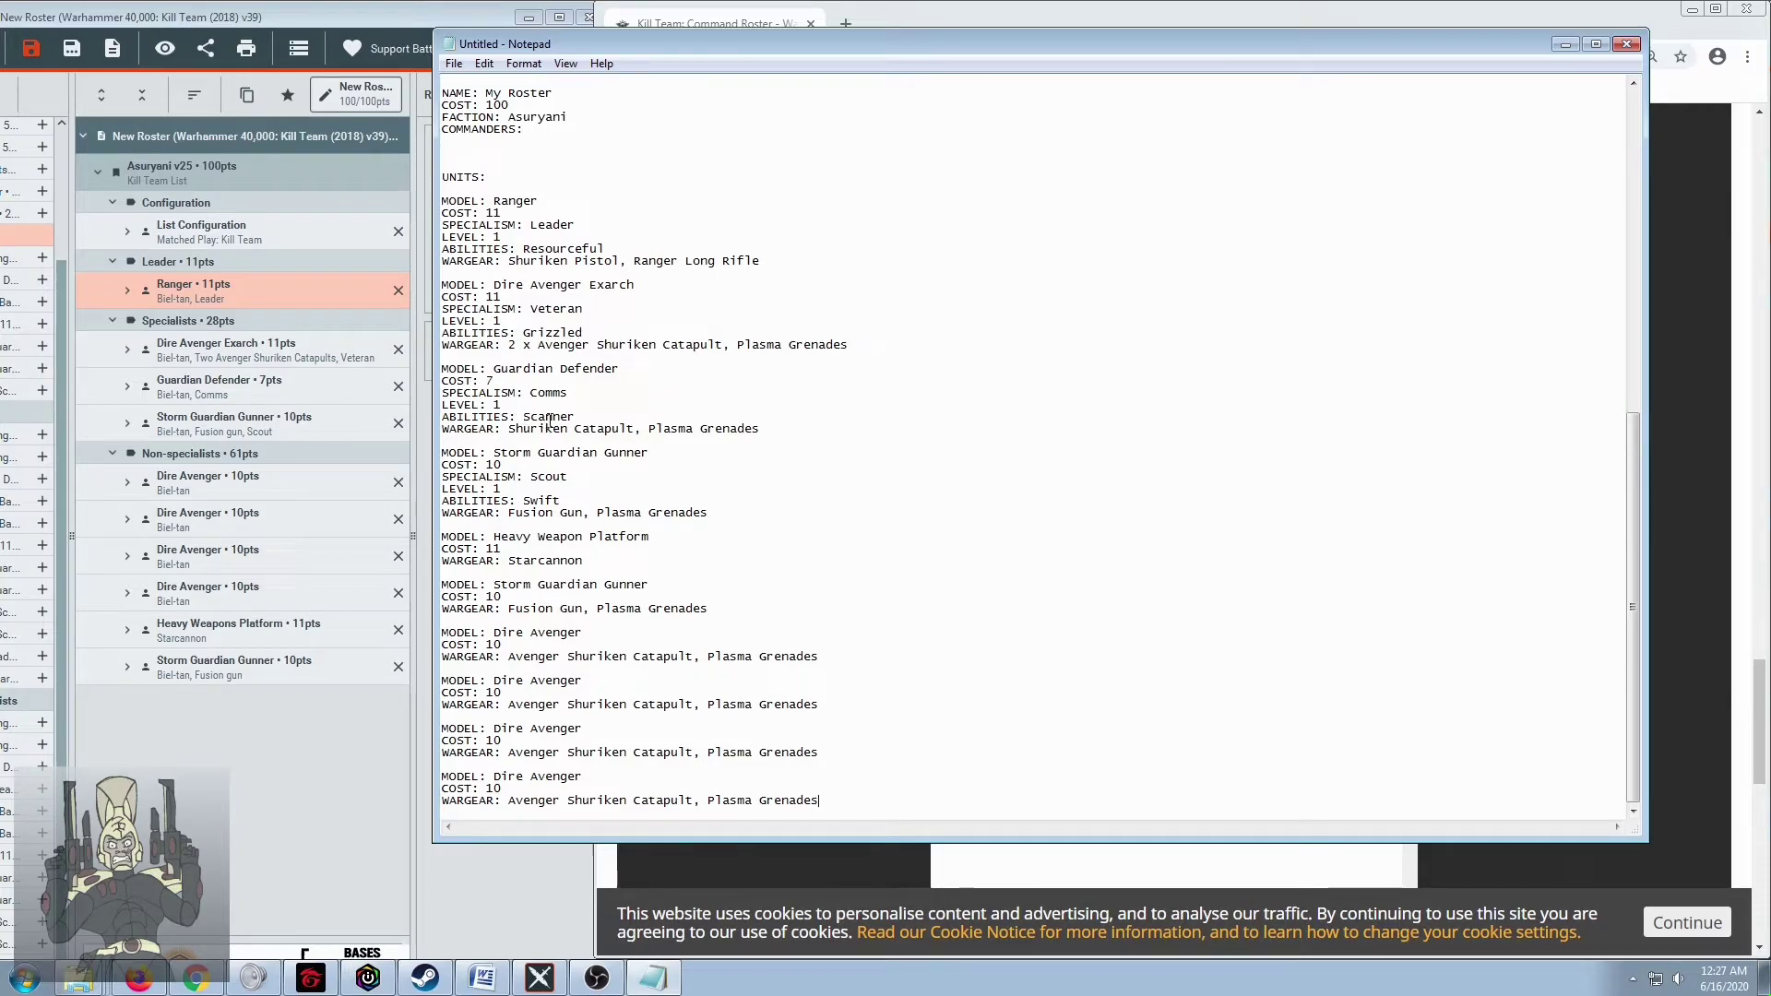
Switch back to the Command Roster in the browser and close the Copy/Share dialog
left_click(833, 867)
scroll(1075, 512, "up", 8)
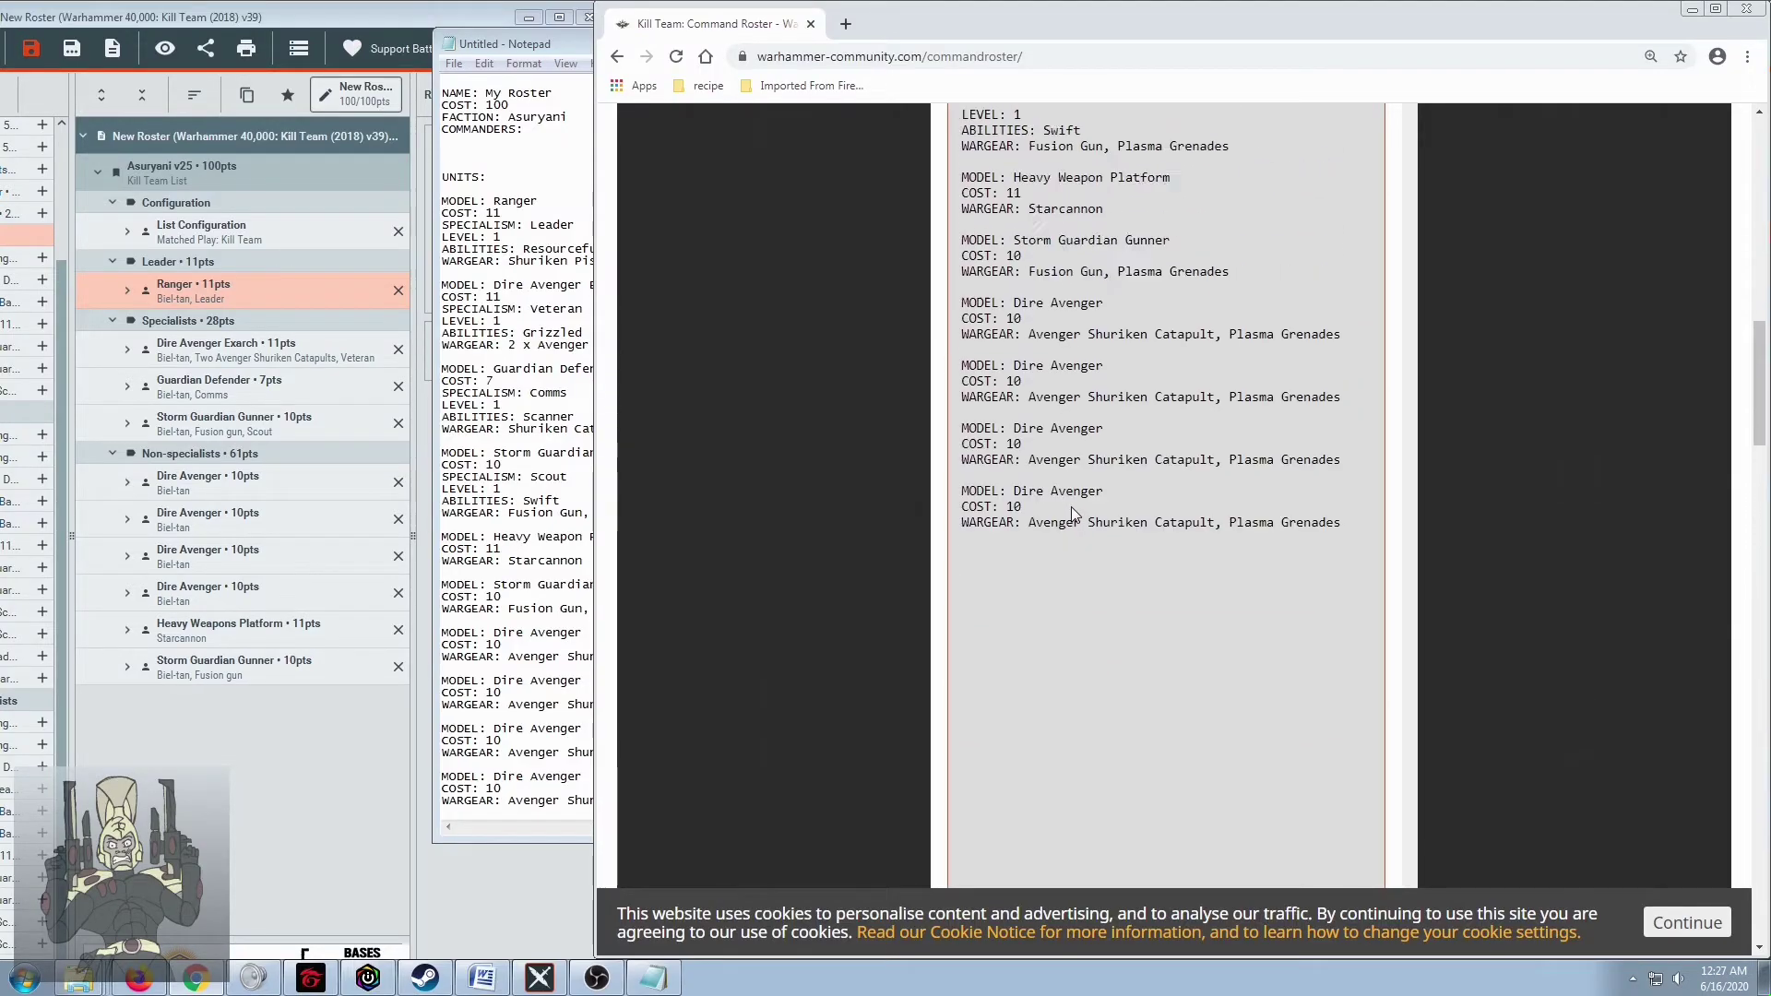
scroll(1071, 512, "up", 10)
scroll(1287, 598, "down", 5)
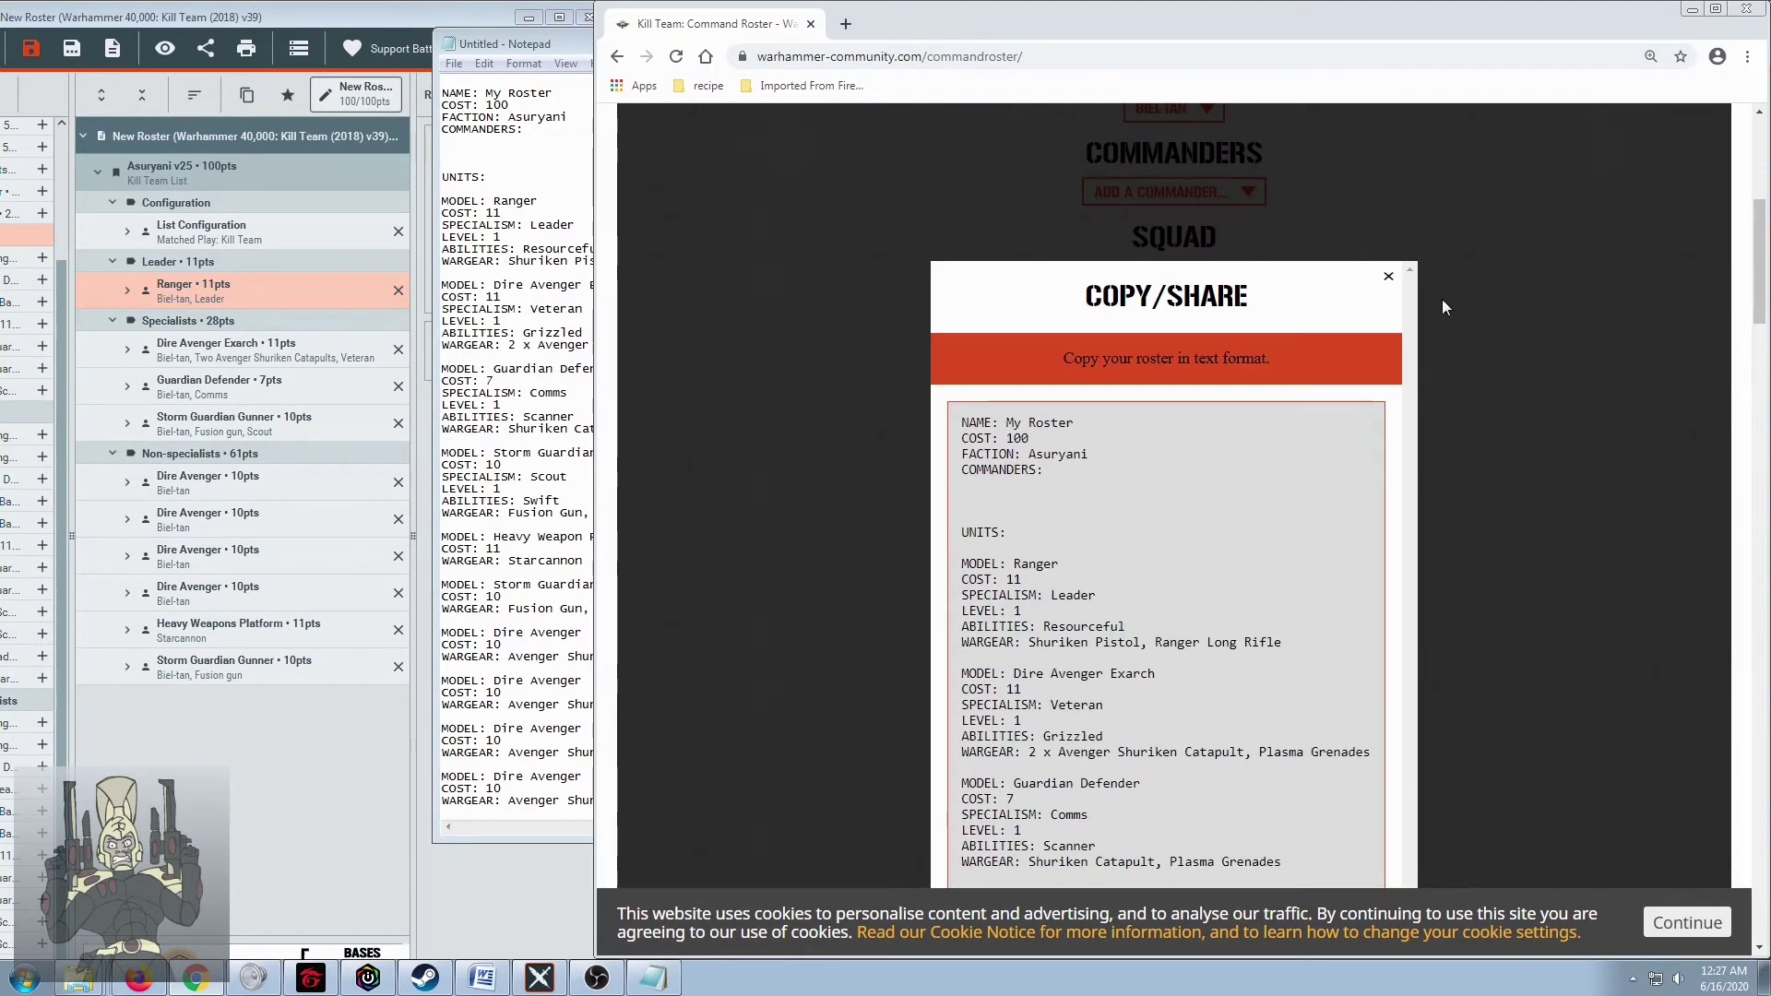
left_click(1390, 278)
Add another Dire Avenger to the squad and make it a Medic specialist
scroll(840, 415, "down", 10)
scroll(845, 412, "down", 15)
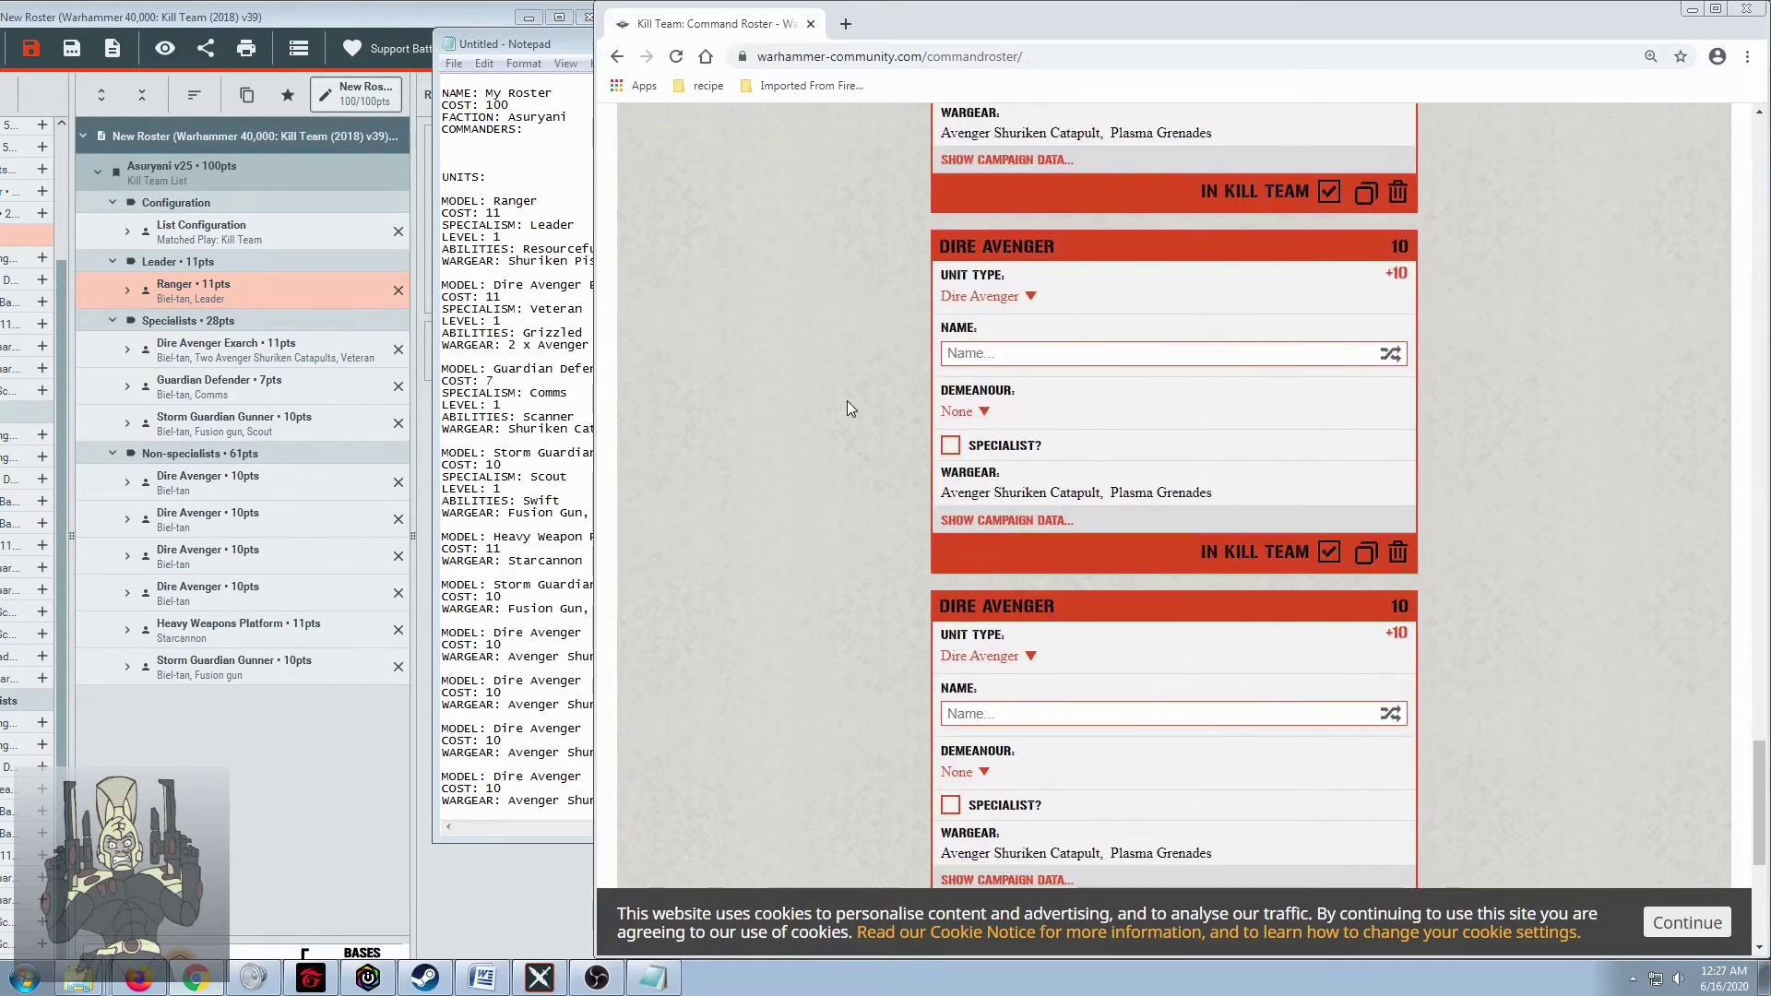
scroll(847, 400, "down", 10)
left_click(1167, 459)
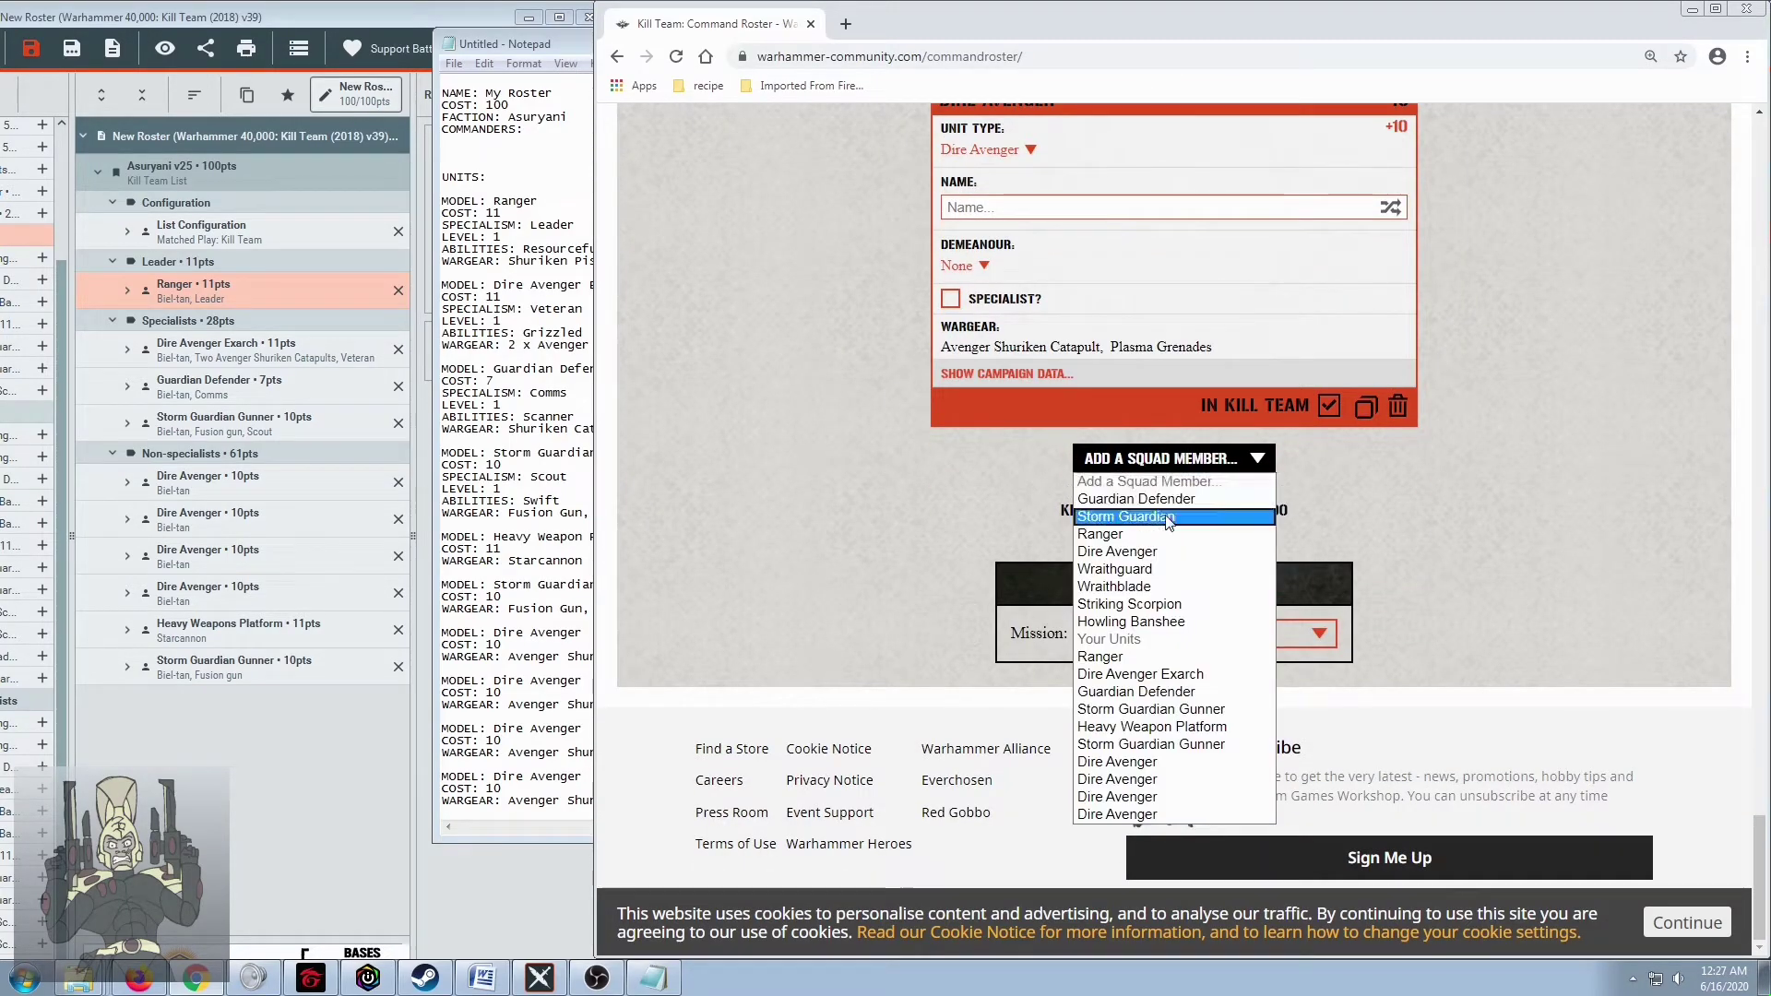
left_click(1168, 552)
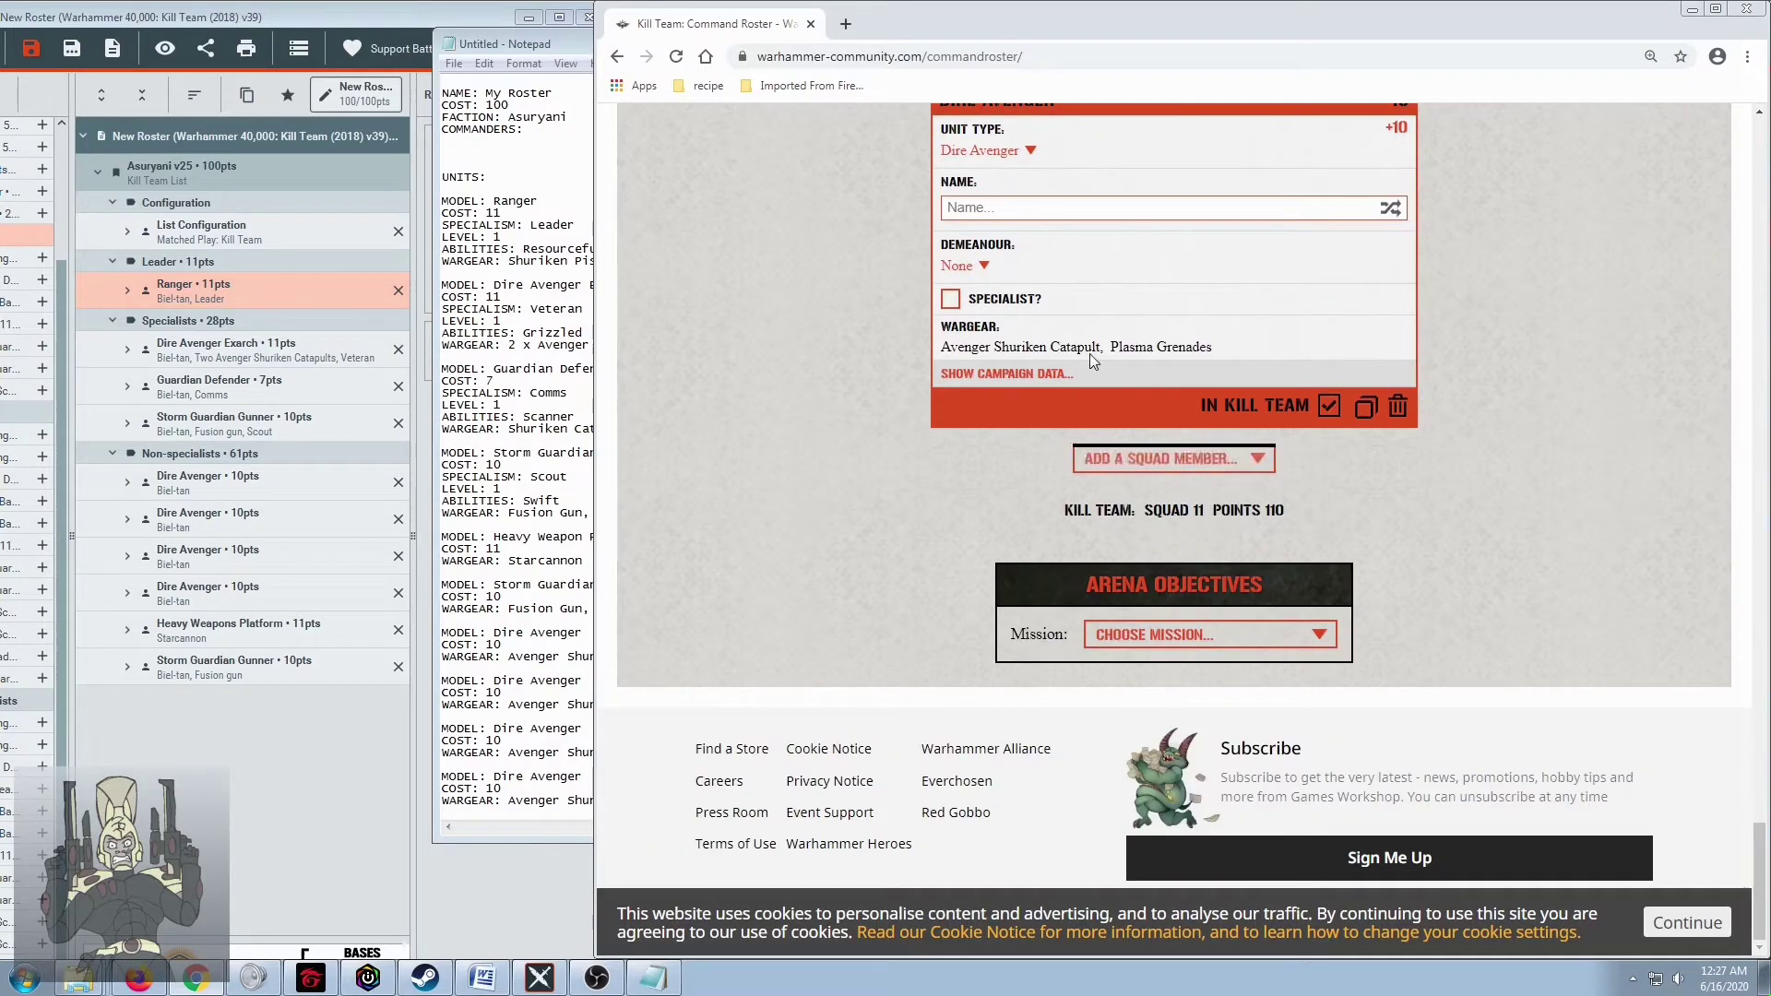
left_click(952, 299)
left_click(1040, 355)
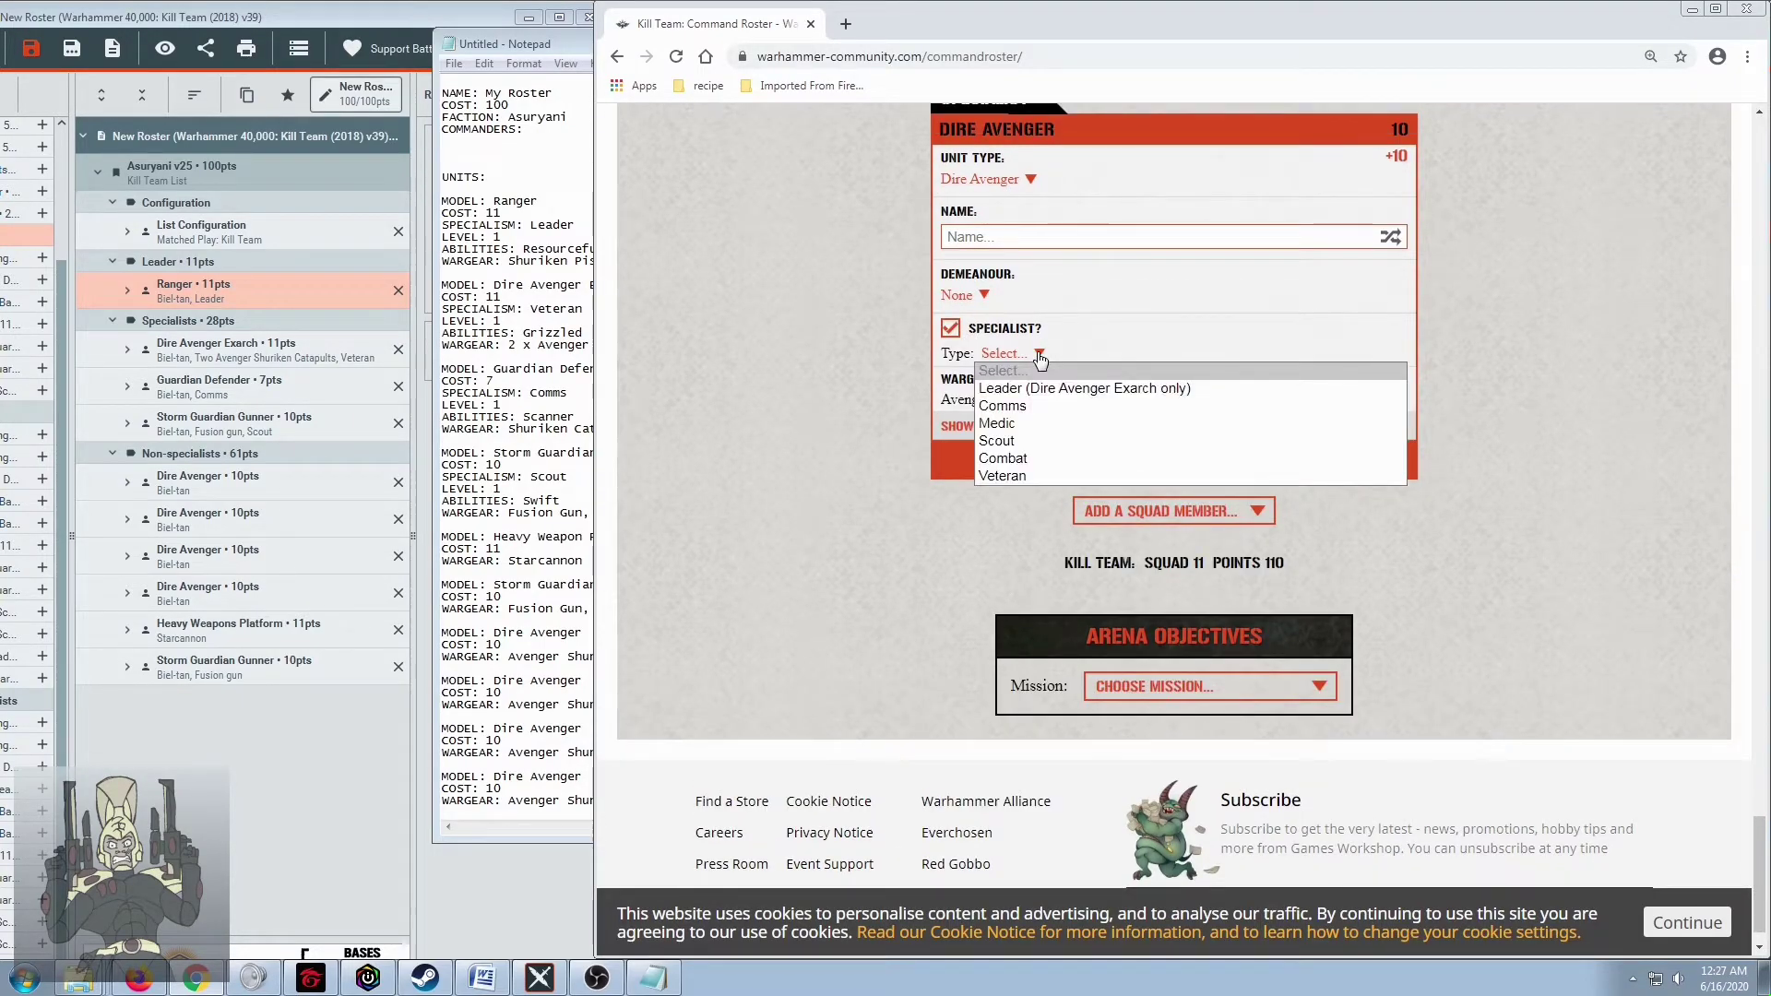
left_click(997, 423)
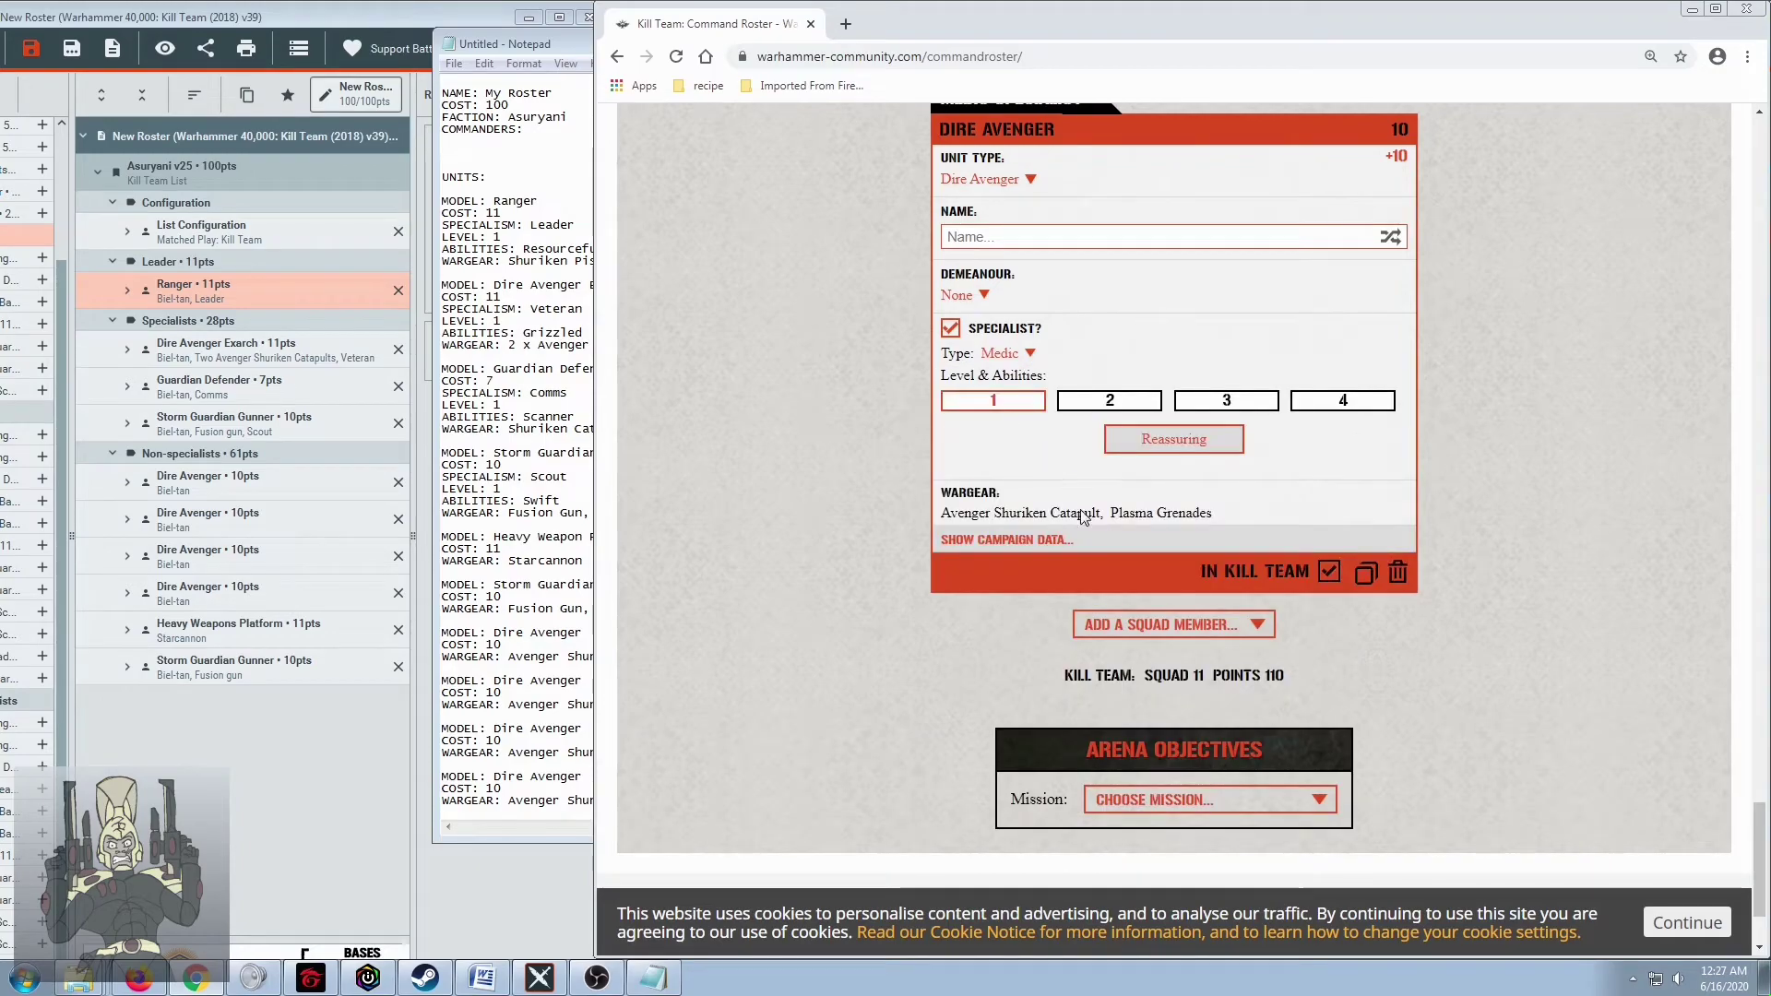
Export the updated kill team through Copy/Share and replace the earlier Command Roster text in Notepad with it
scroll(1230, 606, "up", 4)
scroll(1229, 607, "up", 5)
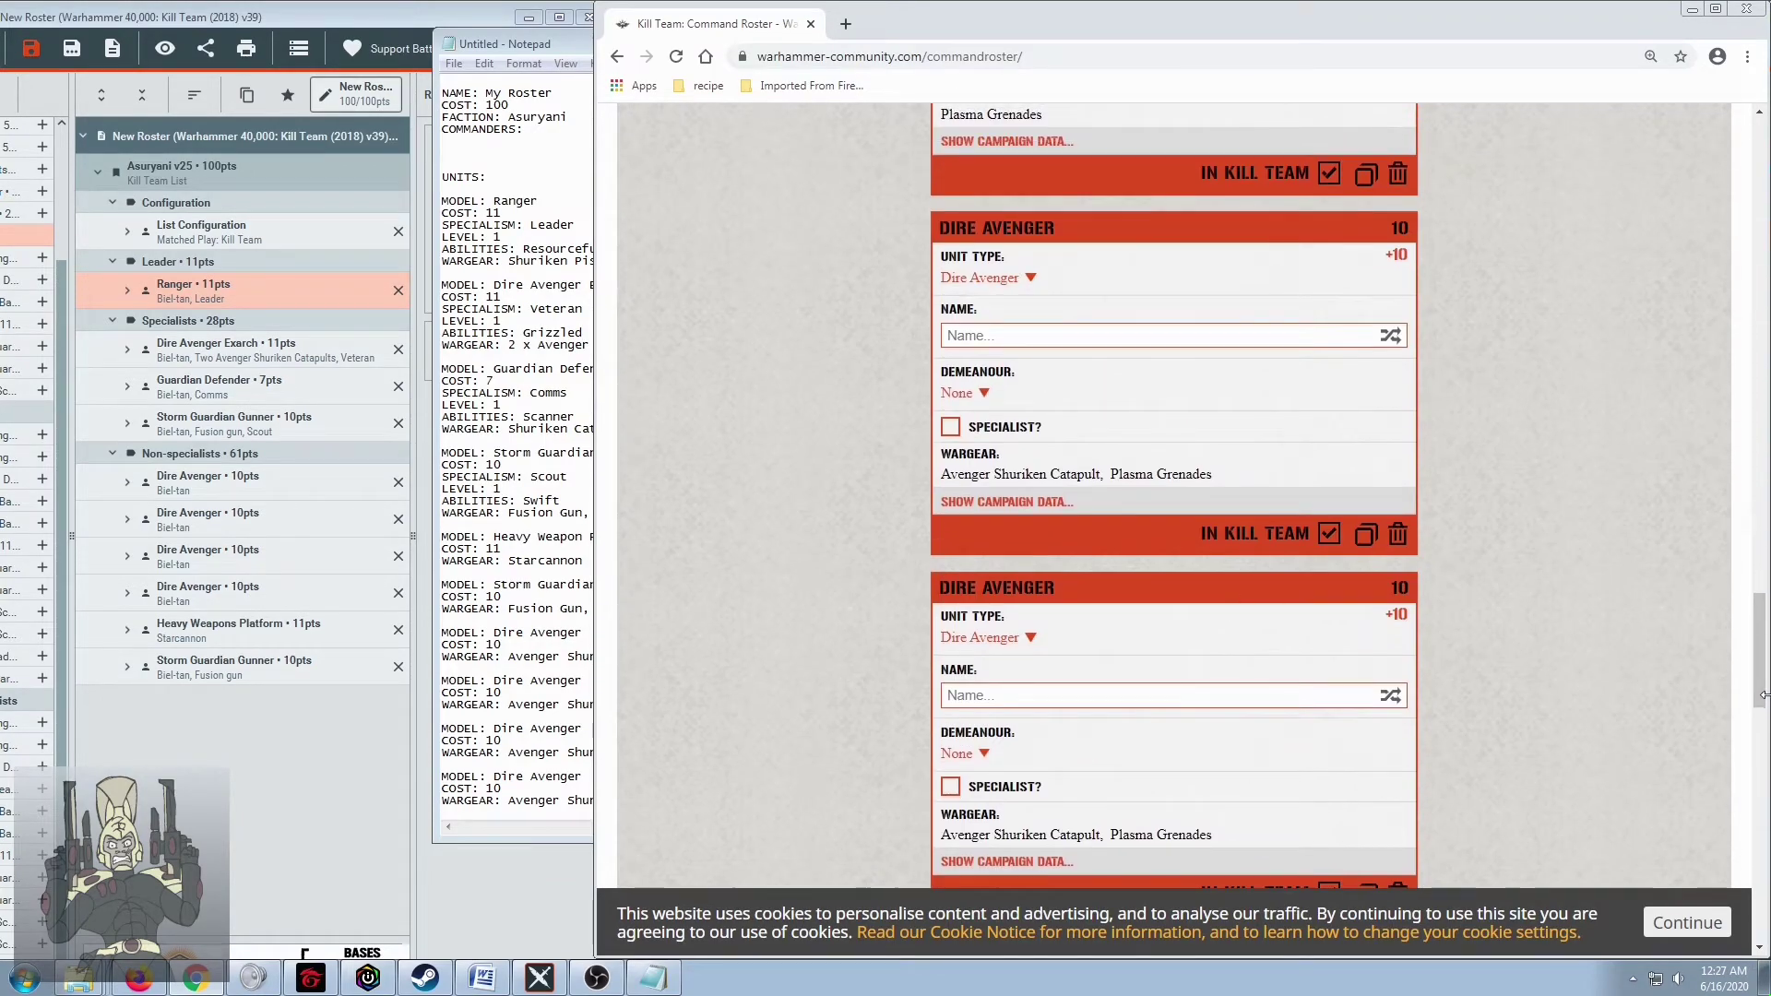
left_click_drag(1759, 651, 1750, 201)
left_click(1004, 448)
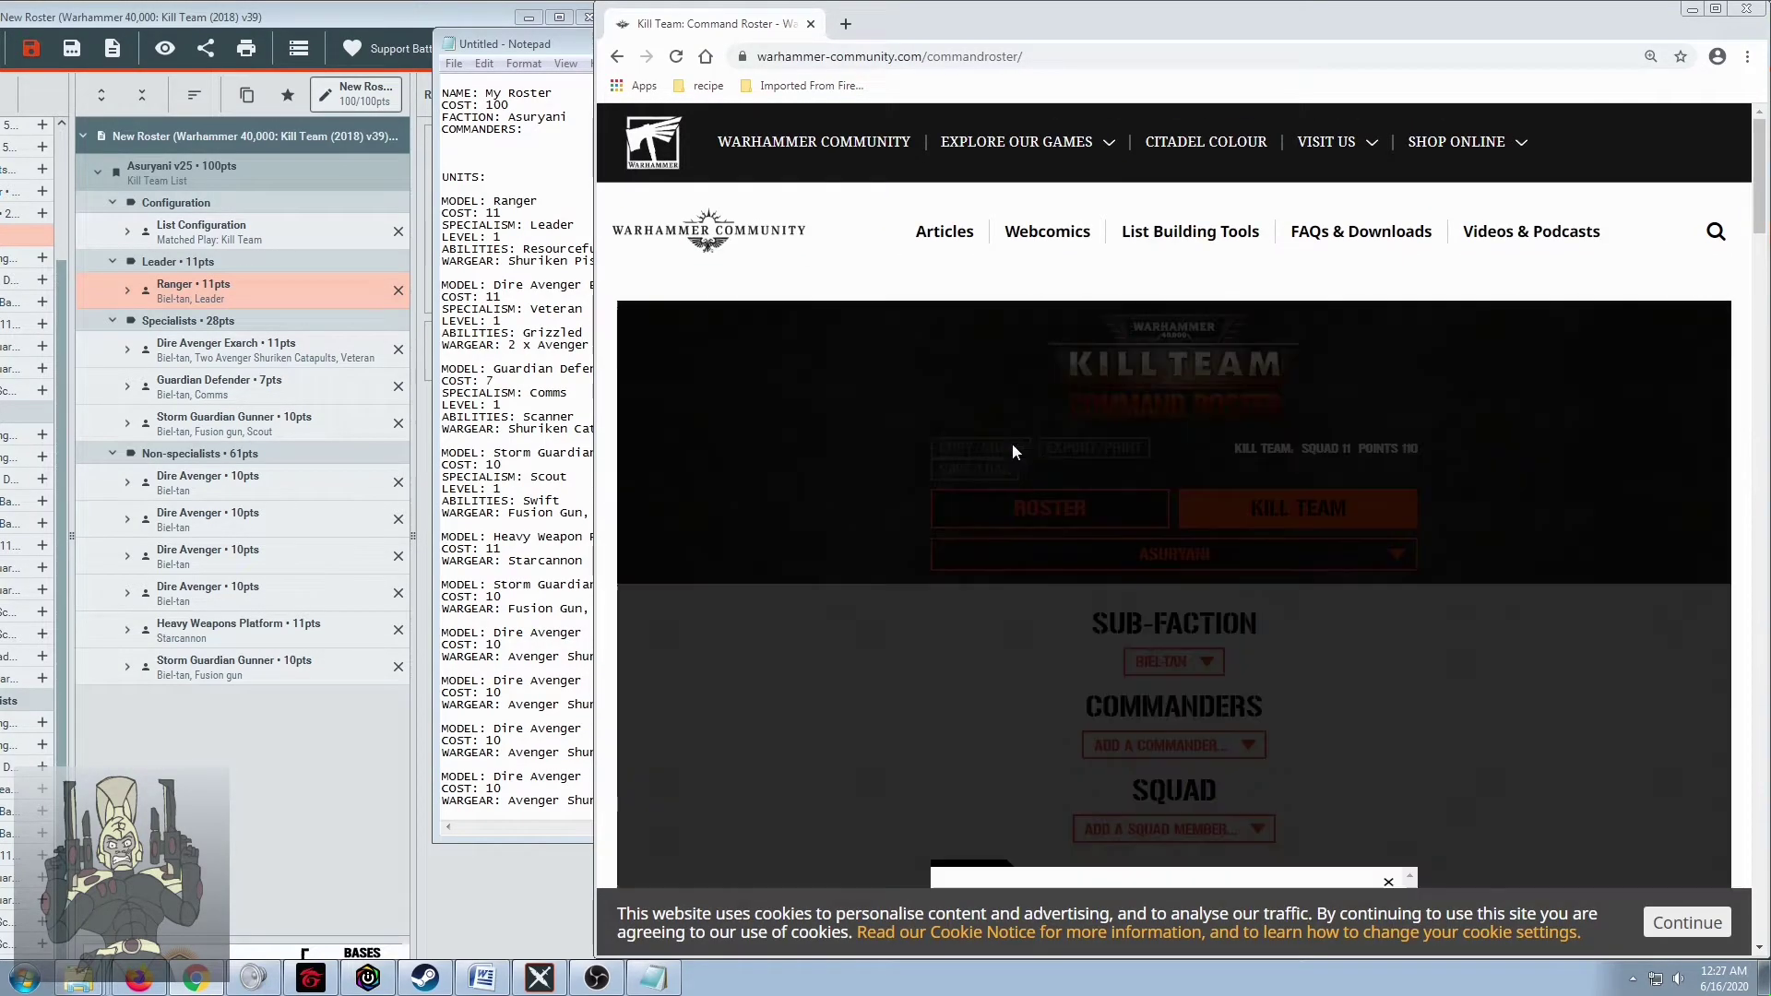
scroll(1045, 397, "down", 10)
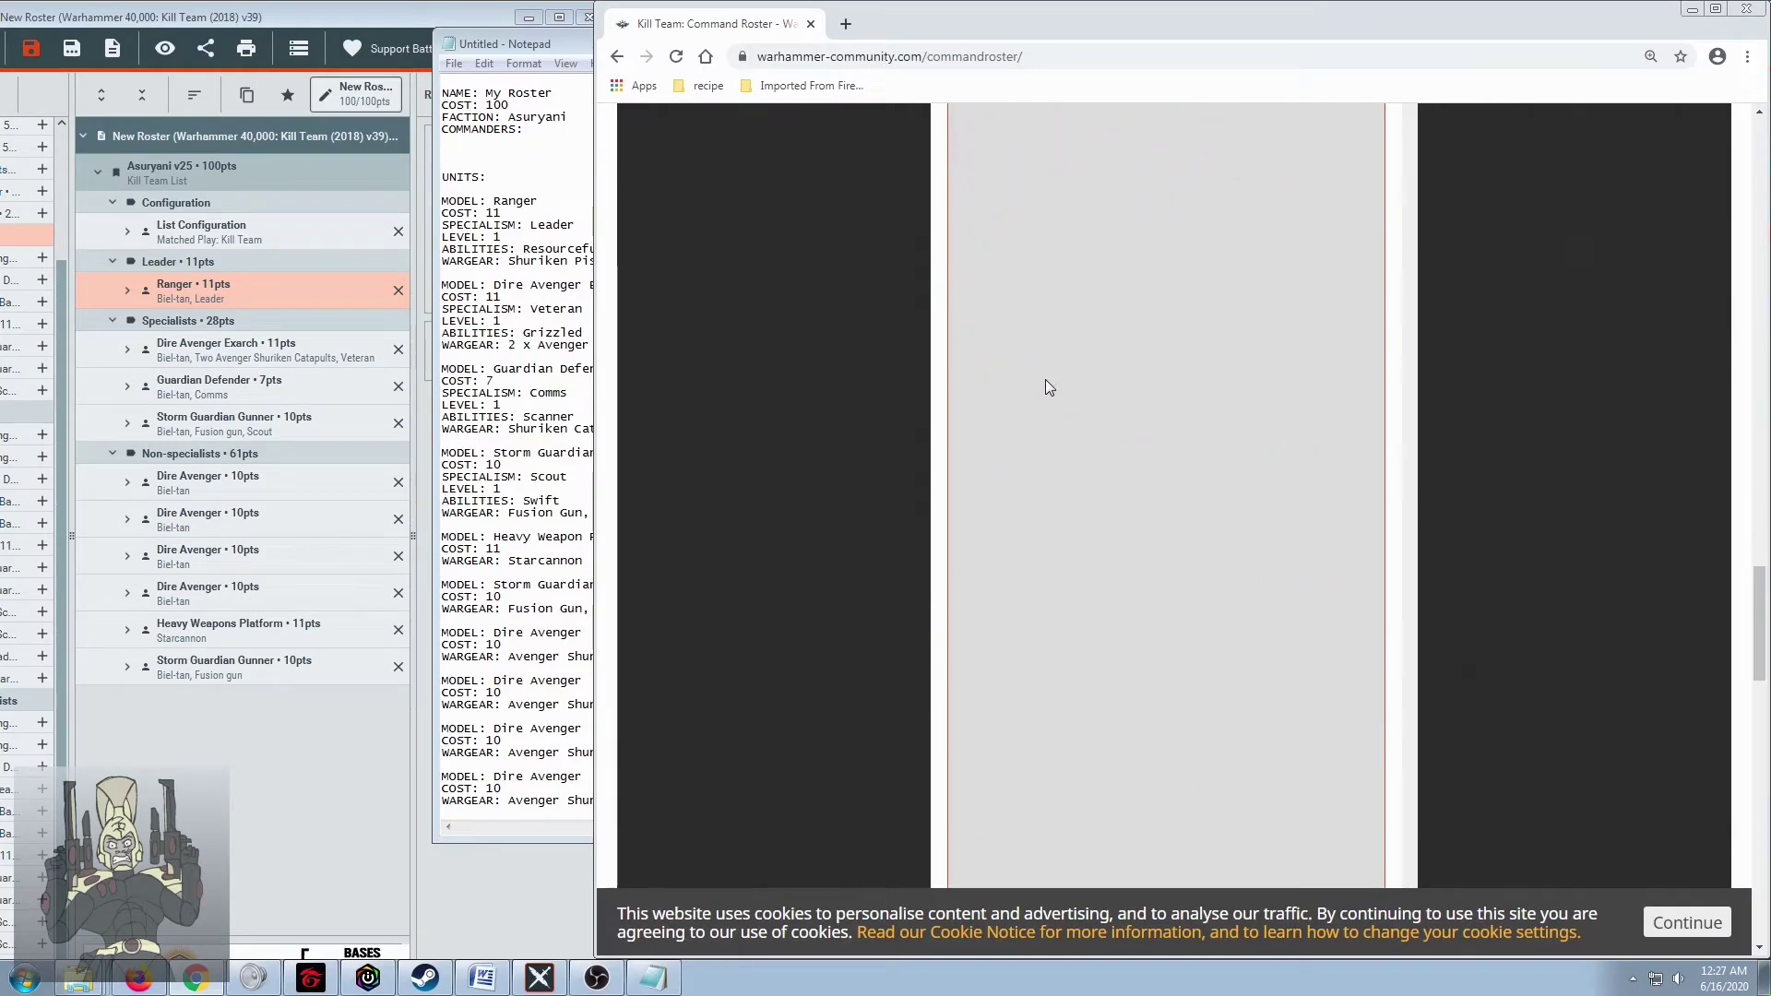
left_click(653, 978)
scroll(482, 219, "up", 2)
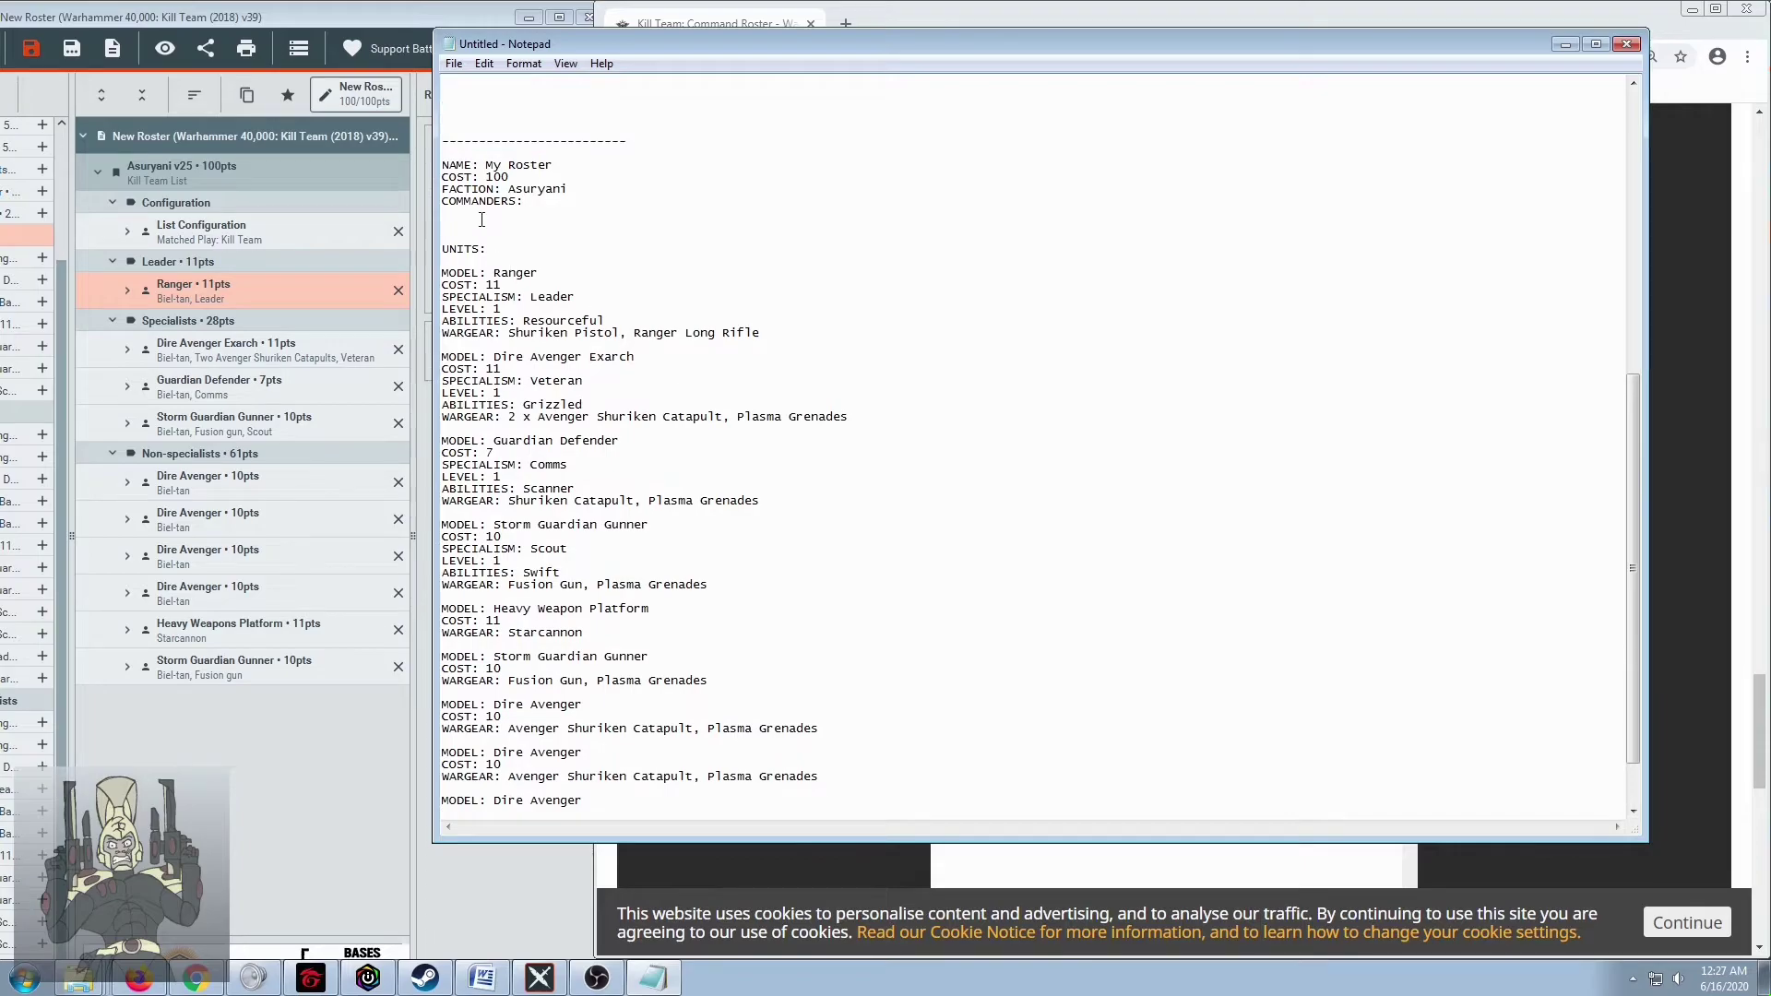
left_click_drag(443, 164, 856, 895)
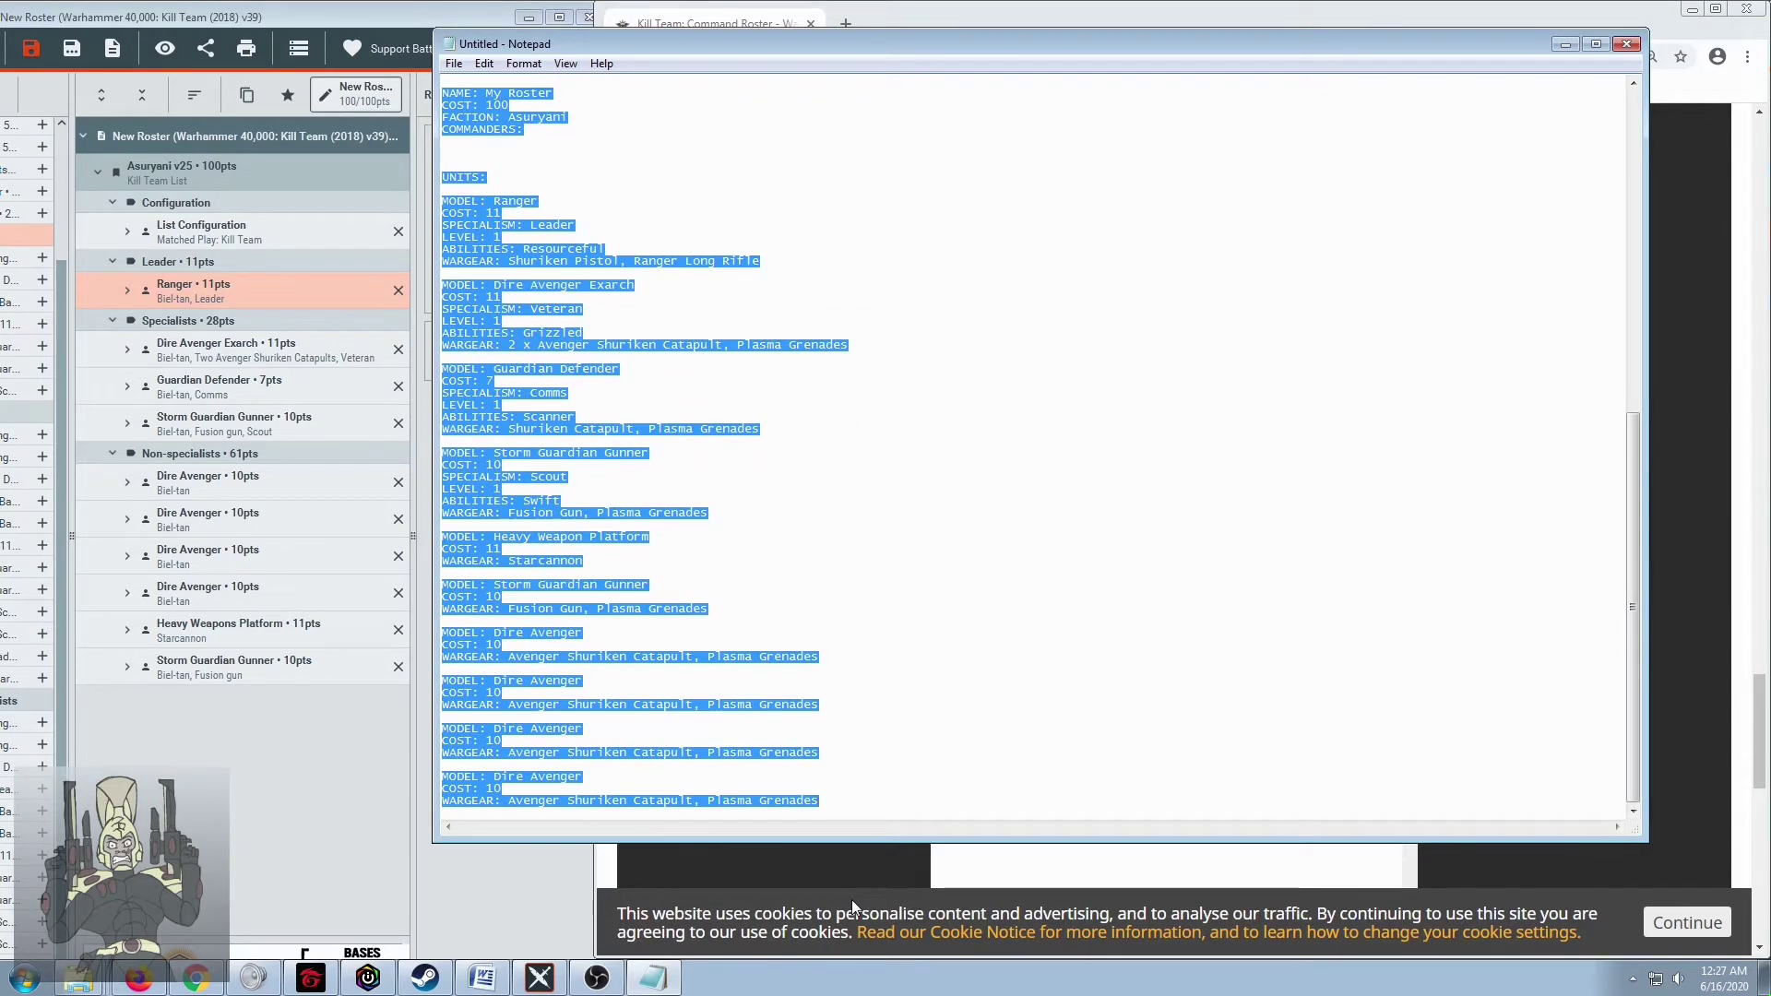
key("ctrl+v")
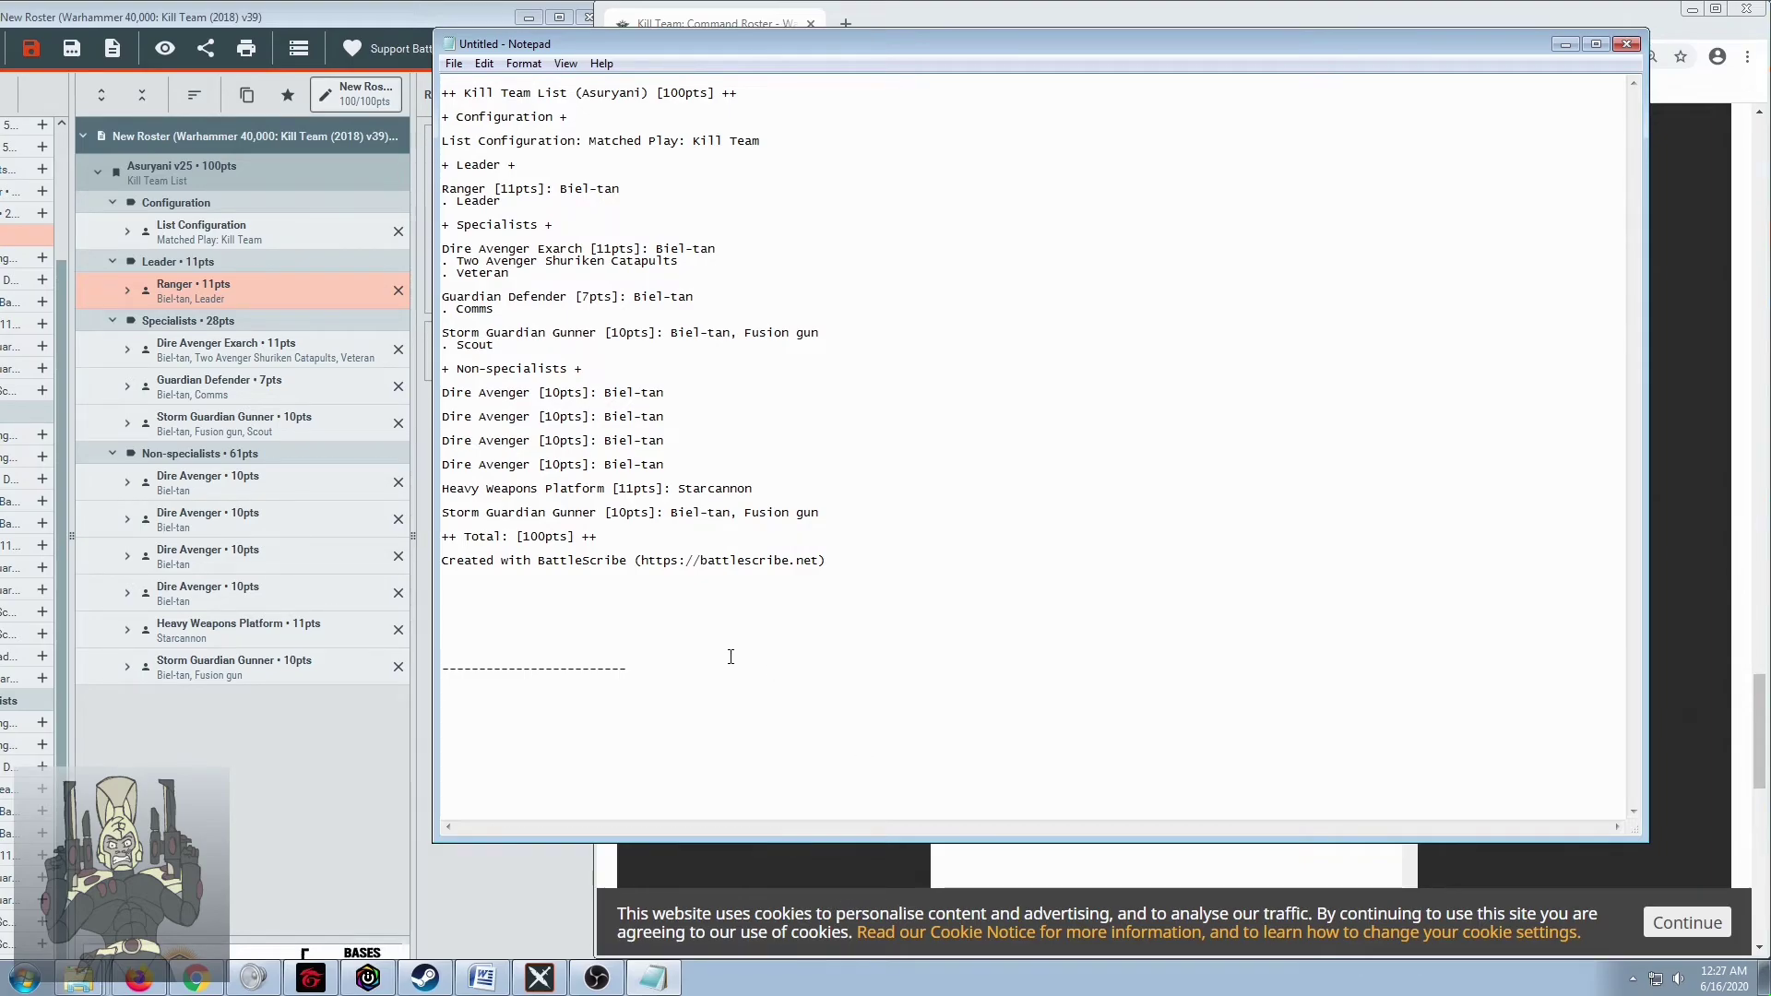
key("ctrl+v")
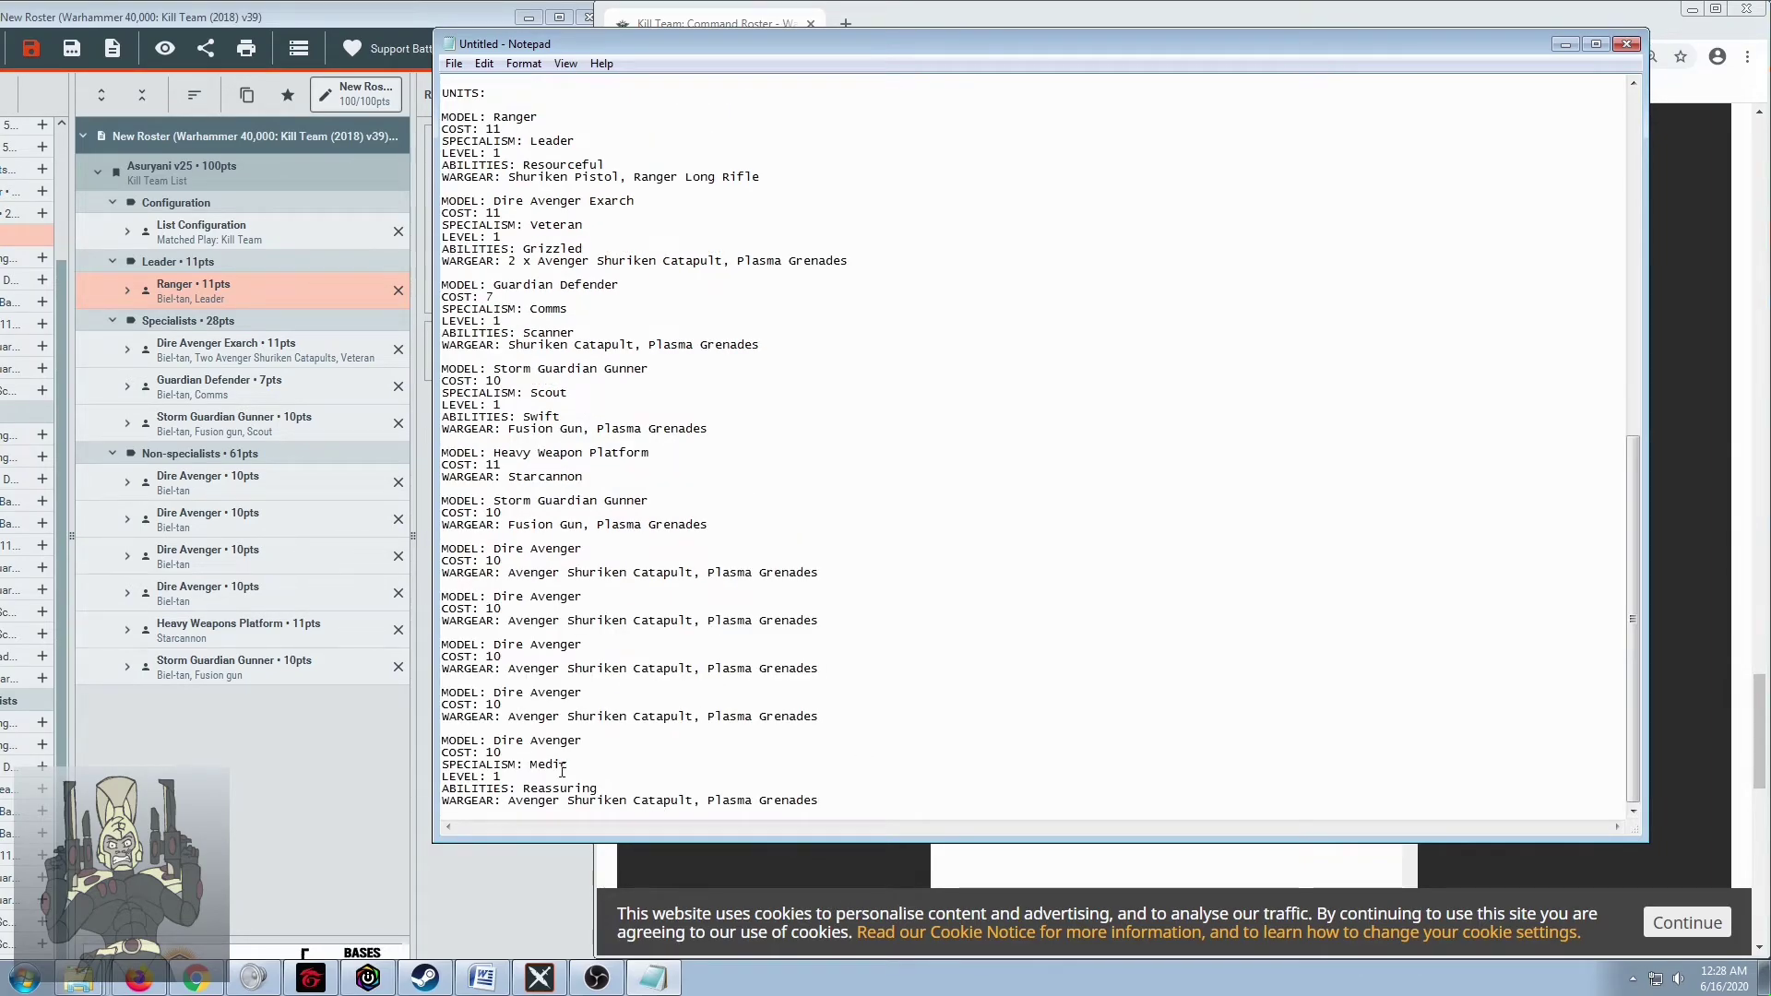
Examine the Medic's position in the Command Roster export and compare it with BattleScribe's Specialists and Non-specialists grouping
left_click_drag(562, 765, 486, 752)
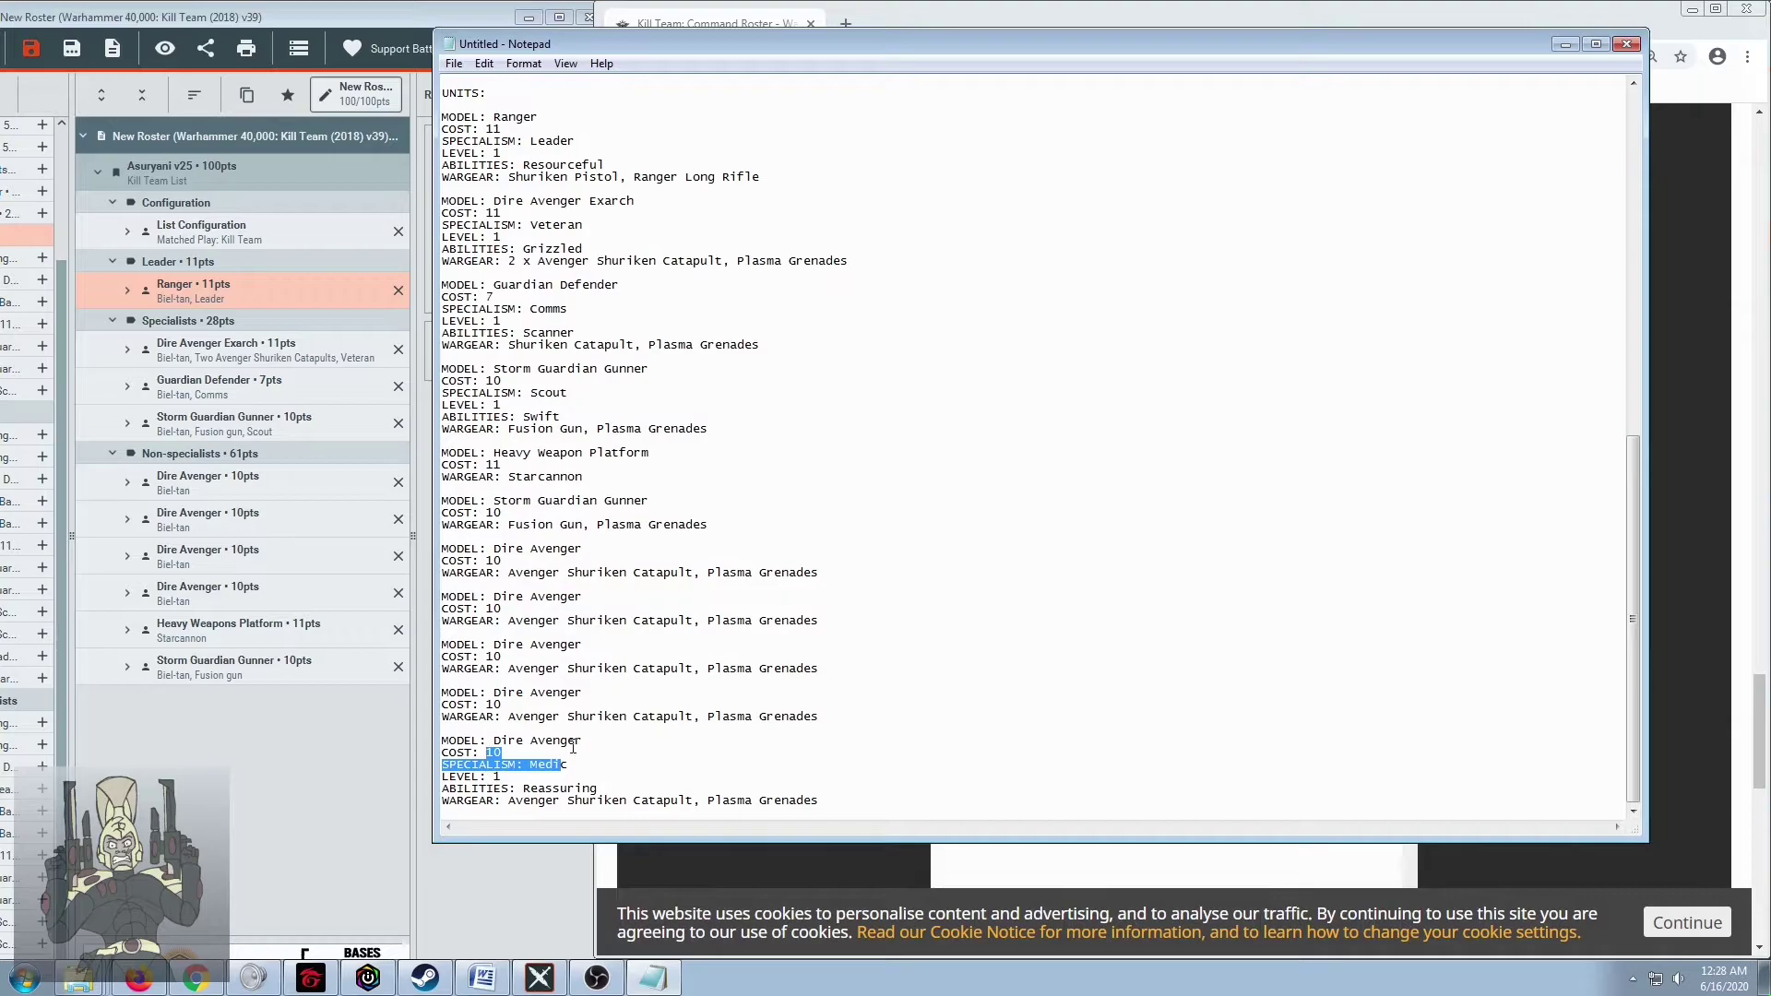
scroll(671, 563, "up", 4)
scroll(670, 549, "down", 4)
scroll(700, 528, "up", 19)
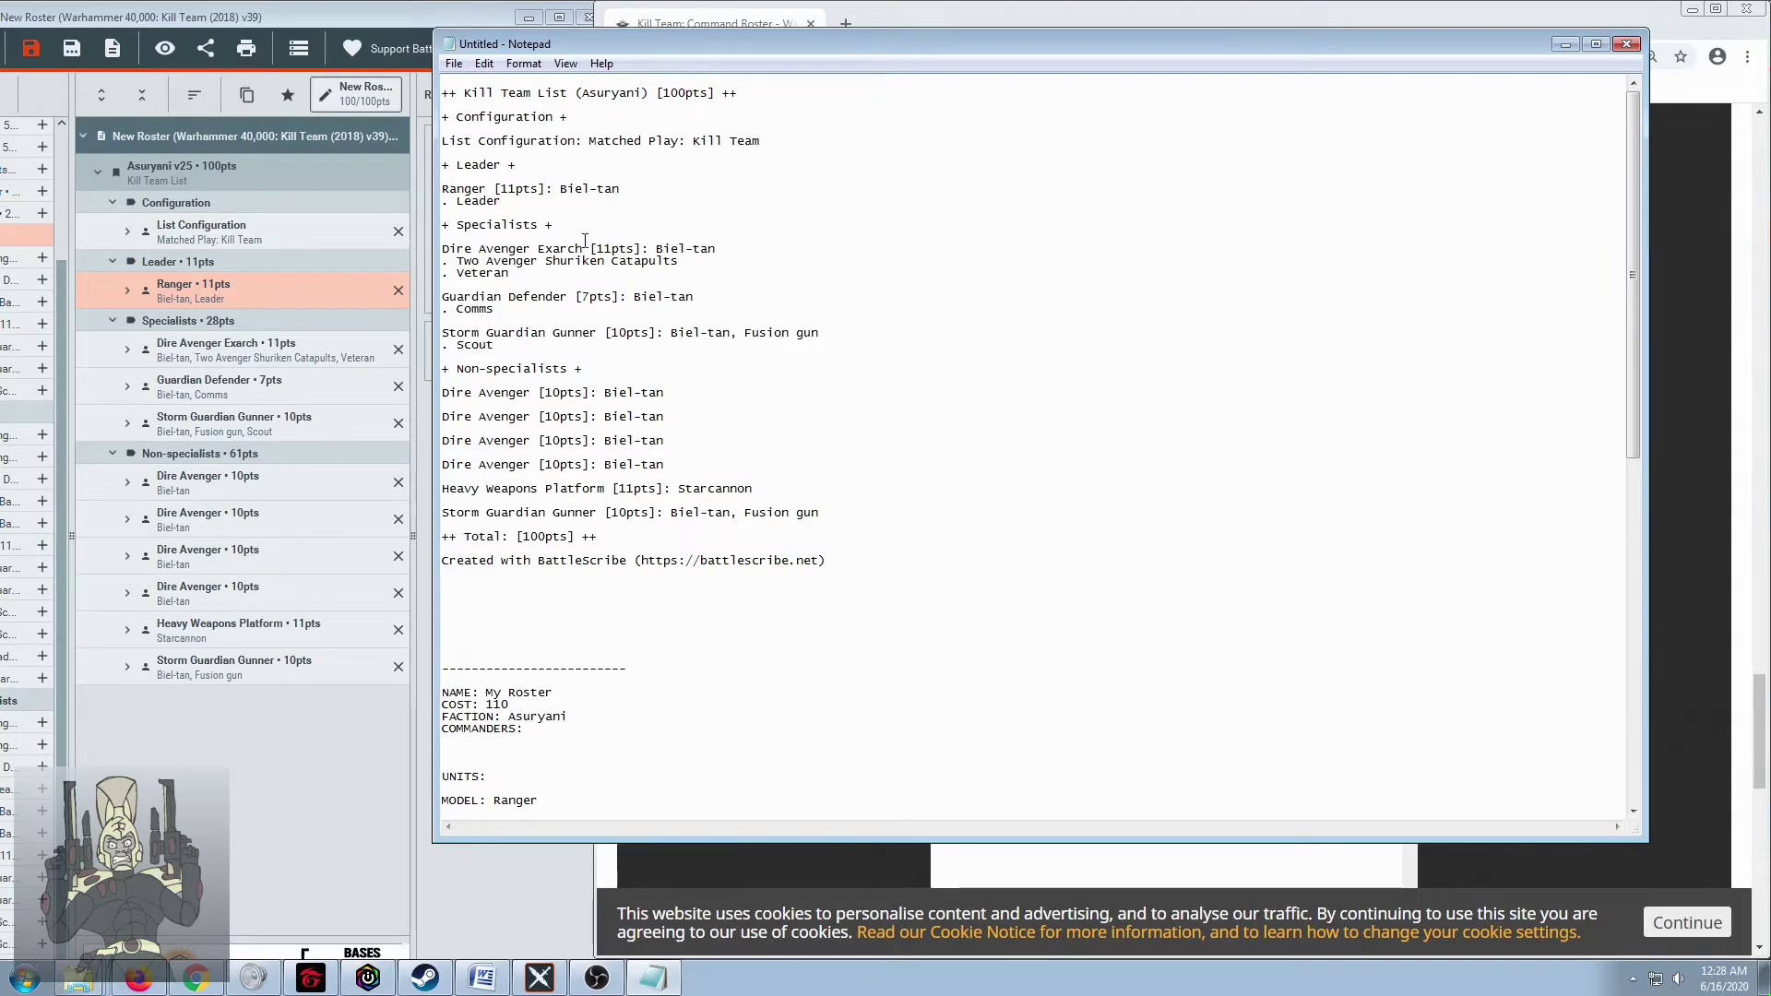
left_click_drag(509, 228, 442, 226)
left_click_drag(584, 370, 457, 370)
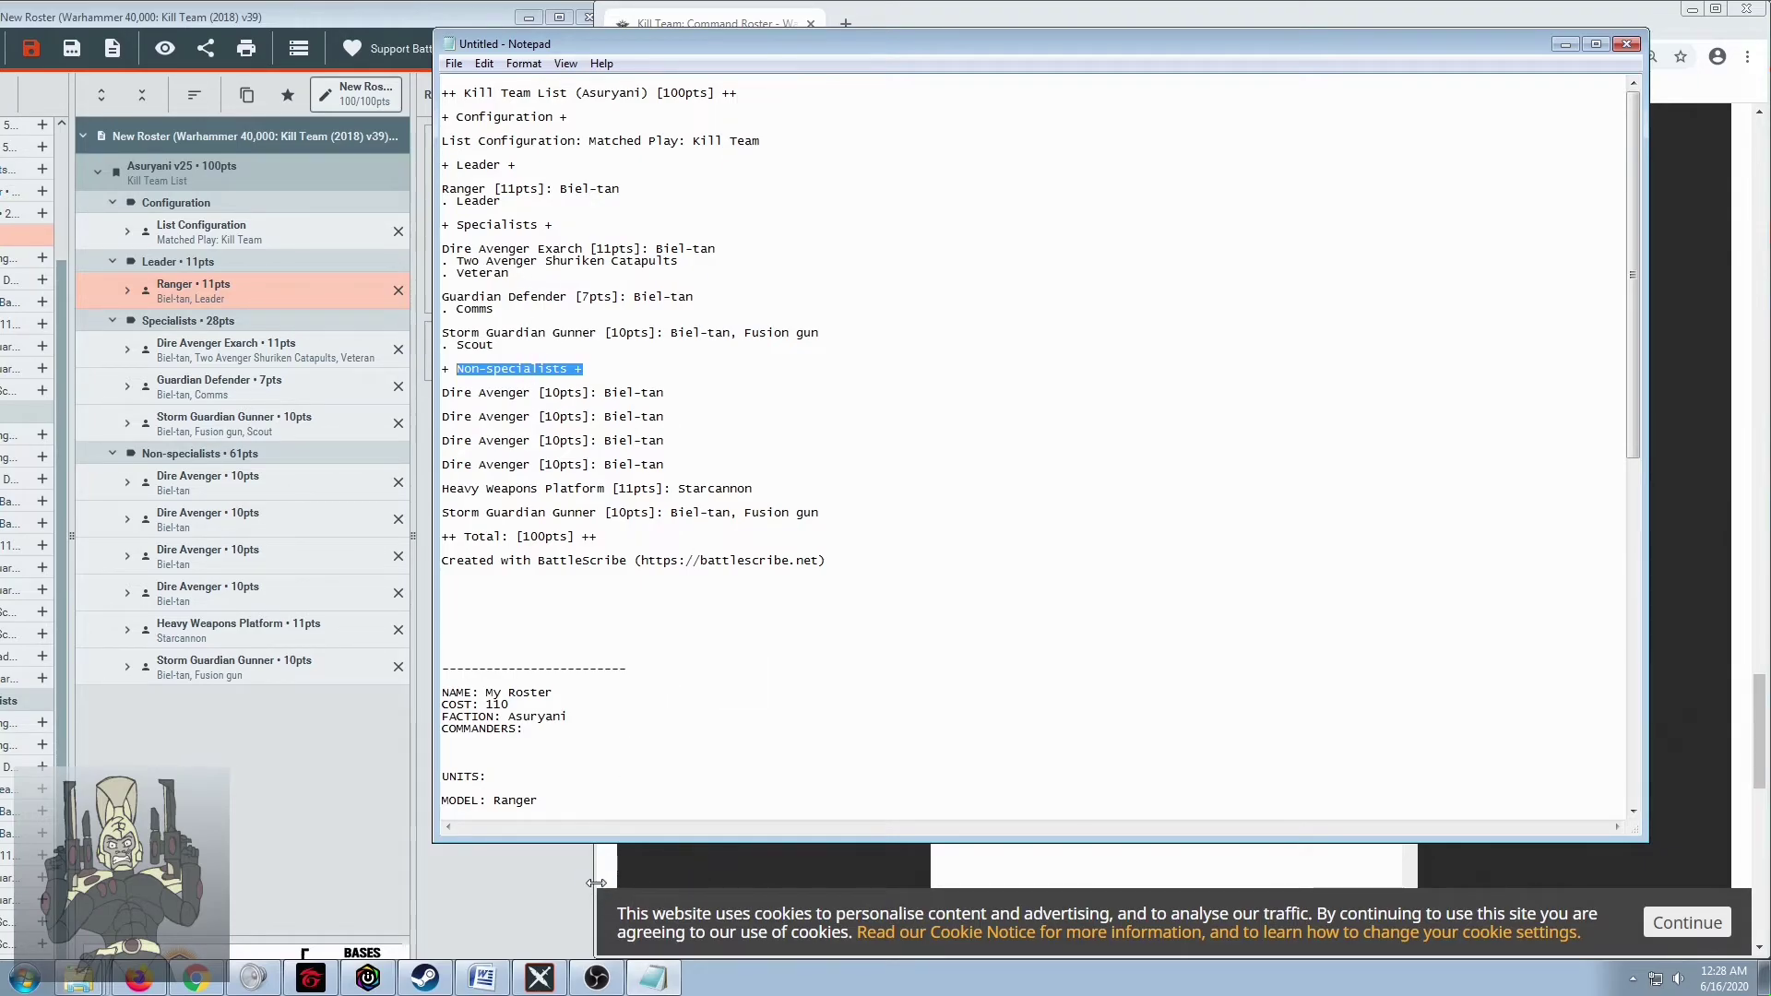
left_click(653, 741)
scroll(653, 740, "down", 8)
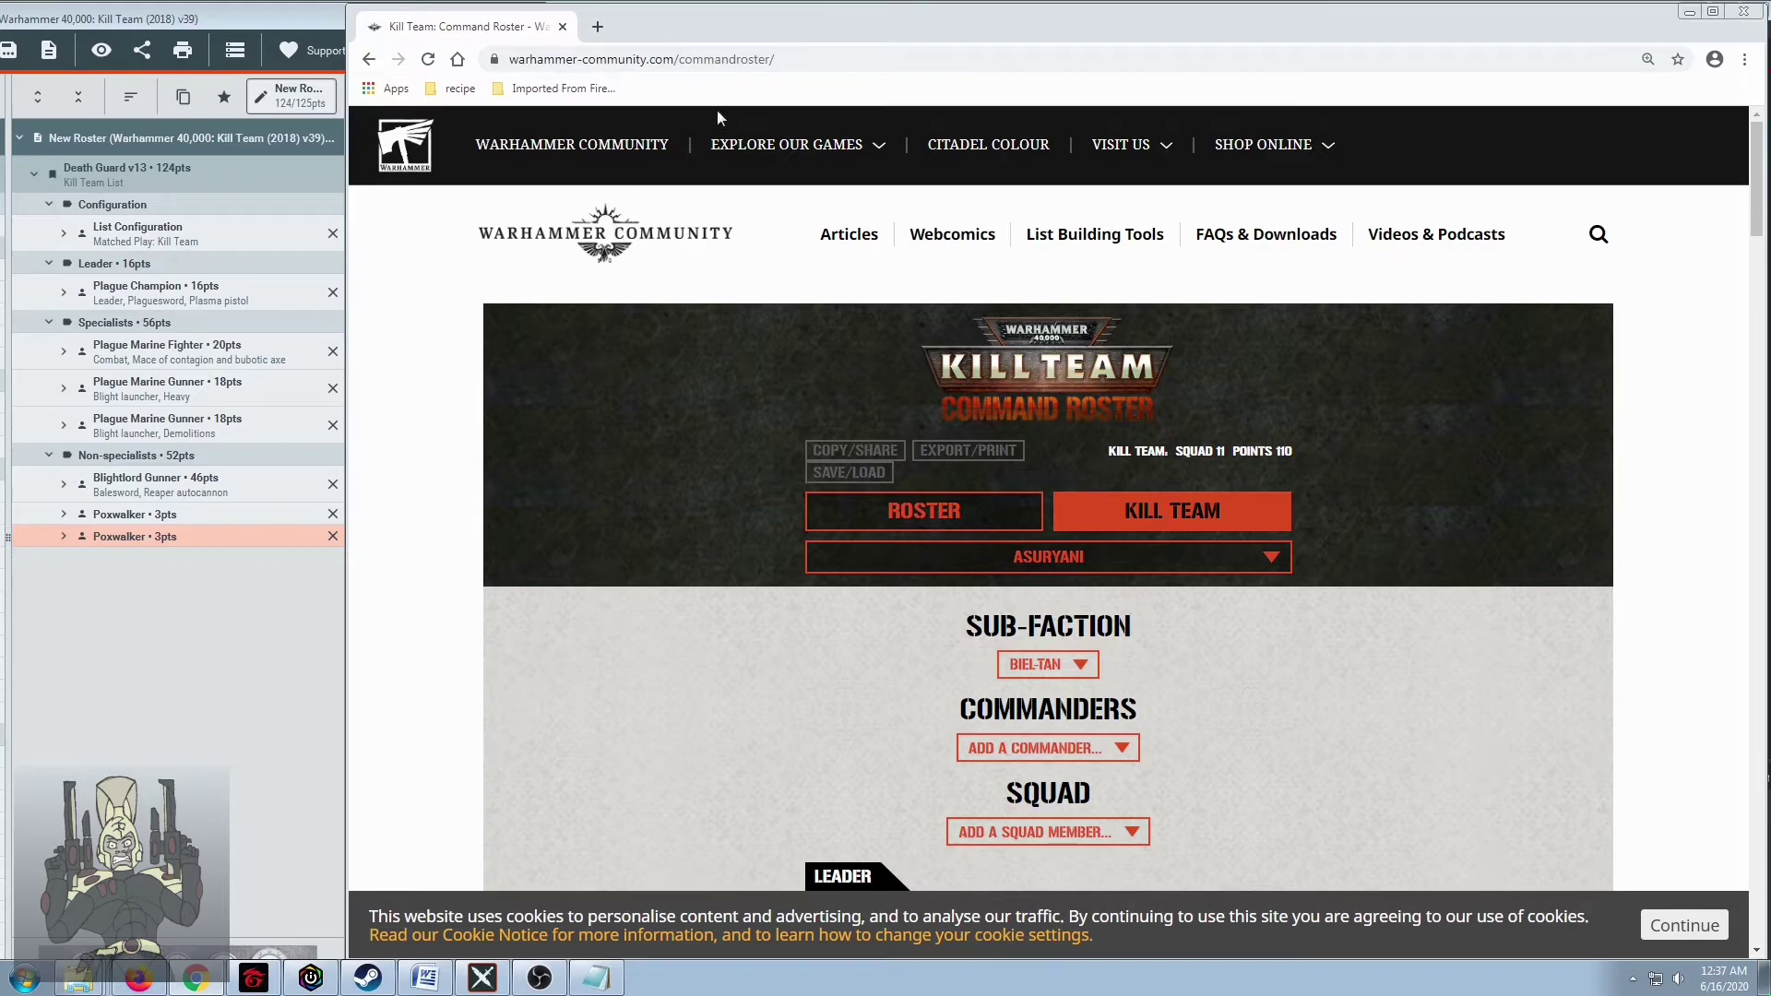
Reload the Command Roster page to start an empty roster and switch it to the Kill Team view
left_click(854, 63)
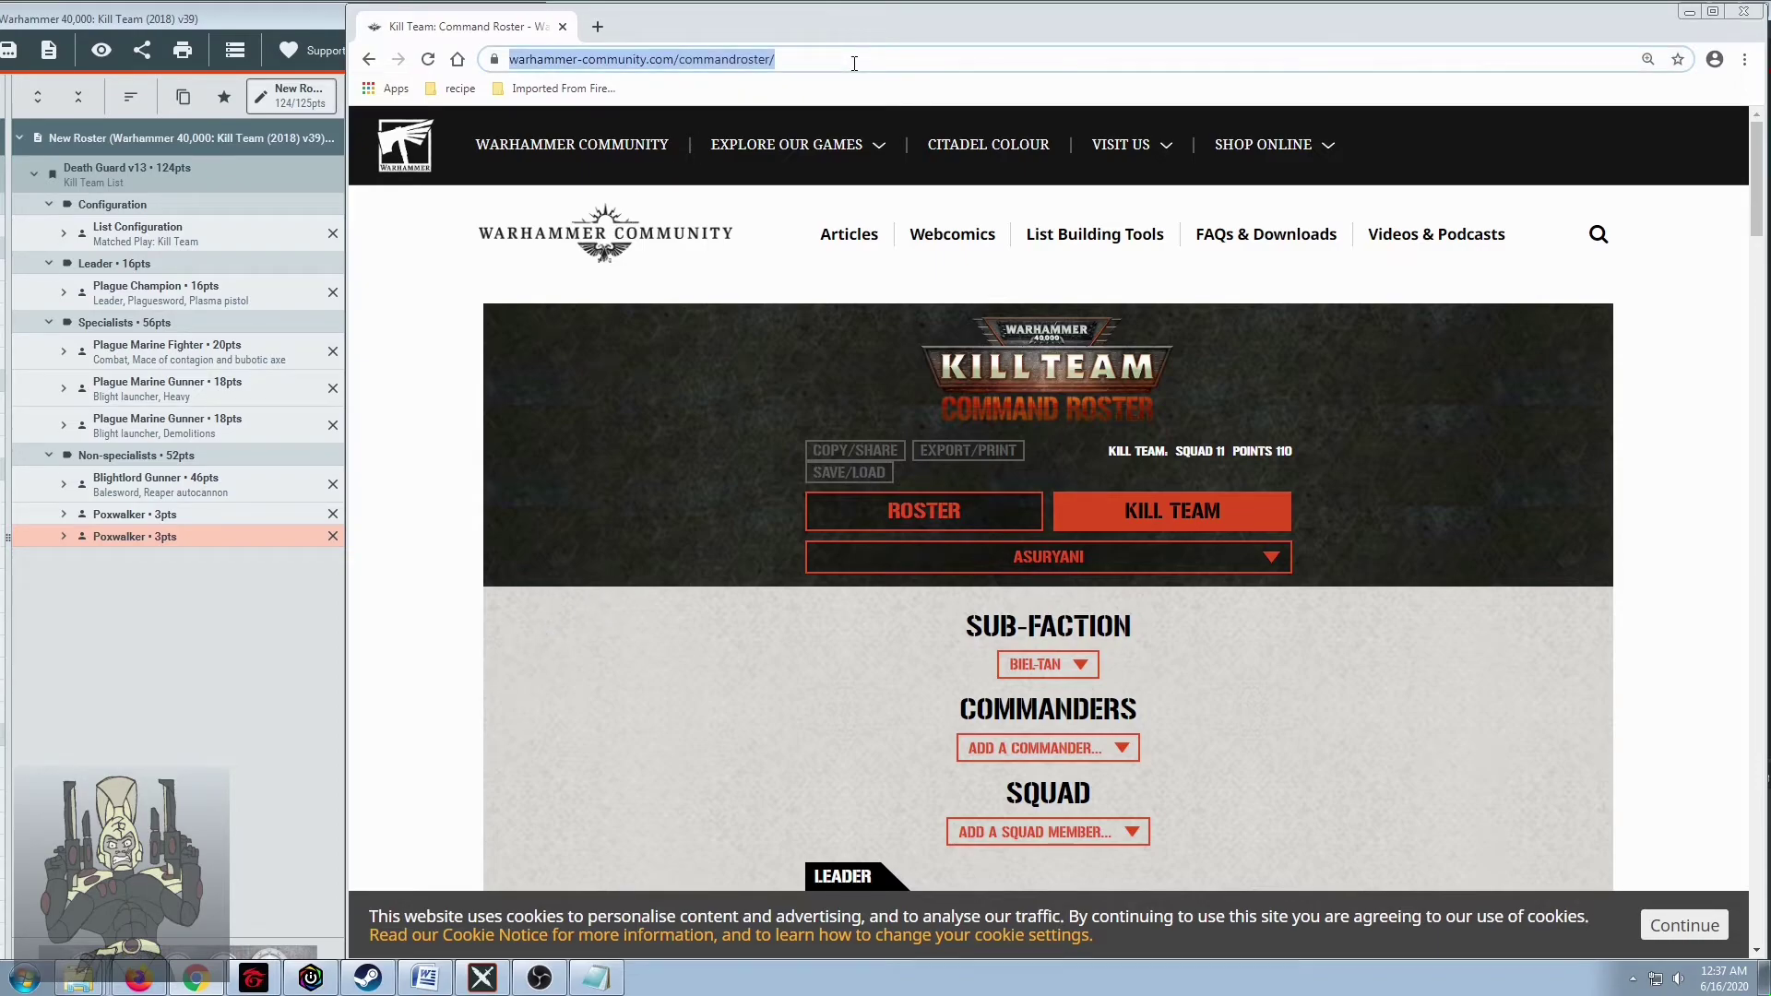
key("Return")
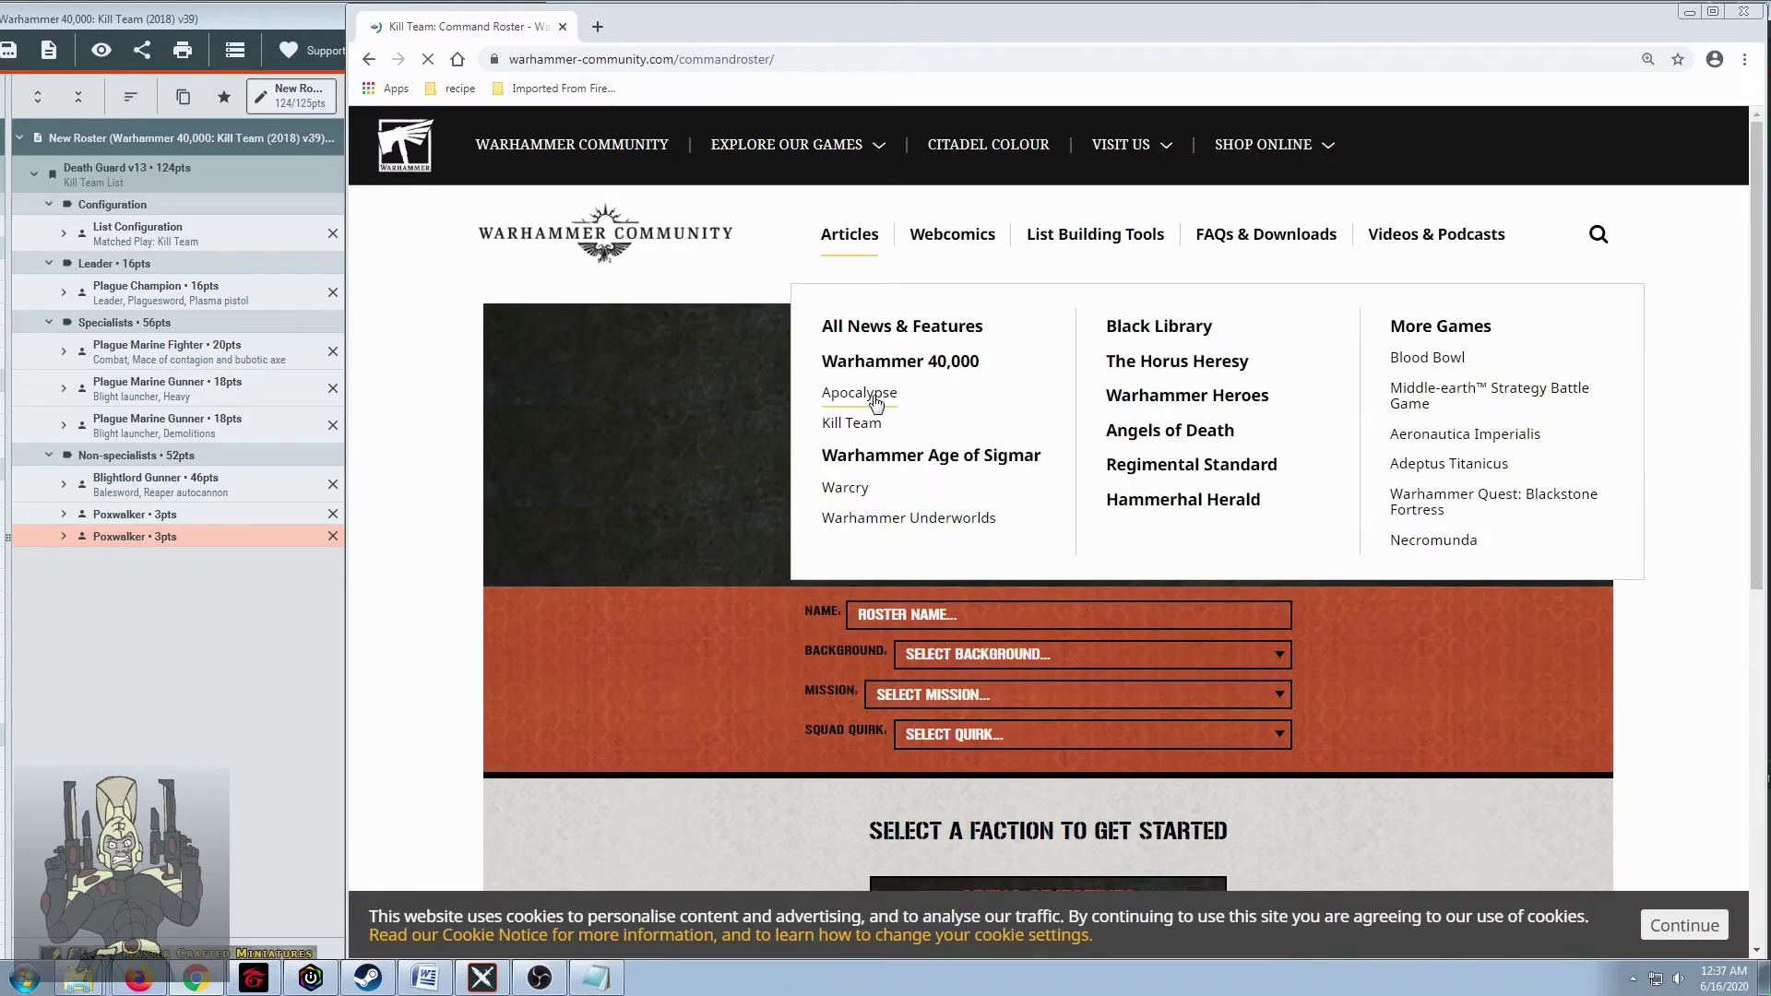
scroll(617, 517, "down", 1)
scroll(623, 495, "down", 1)
left_click(1172, 326)
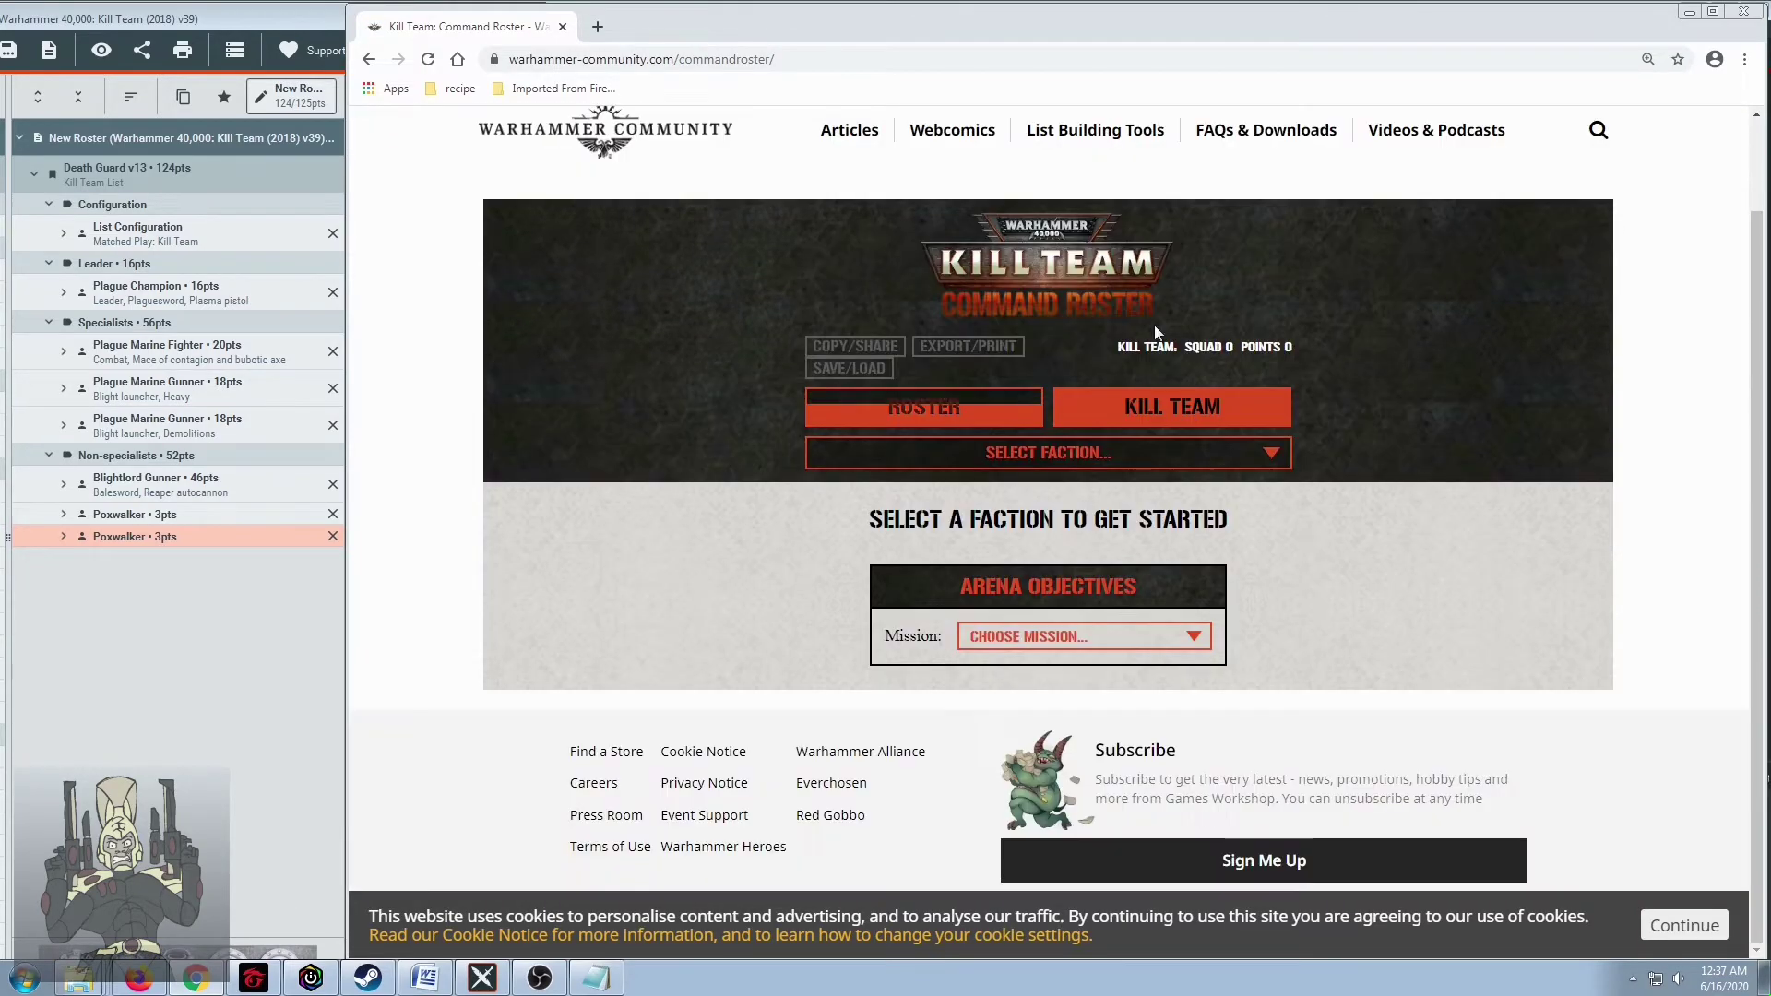
Choose Death Guard as the new kill team's faction
left_click(982, 453)
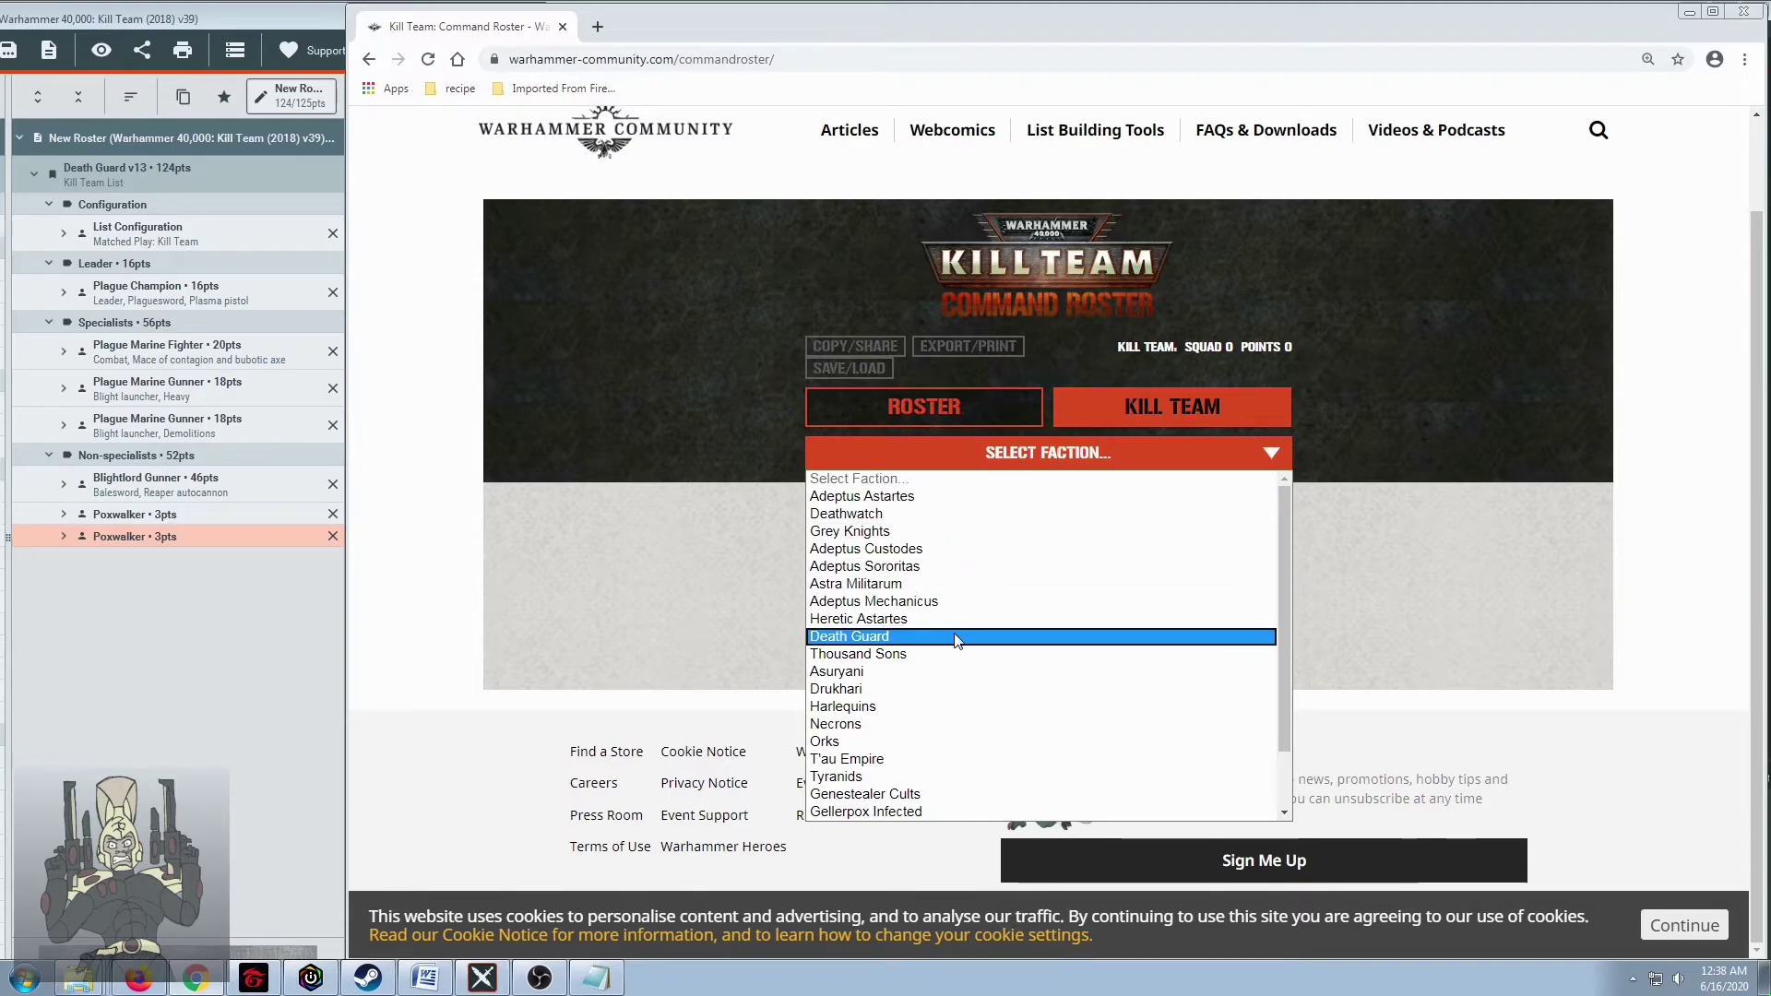
left_click(978, 635)
scroll(699, 517, "down", 2)
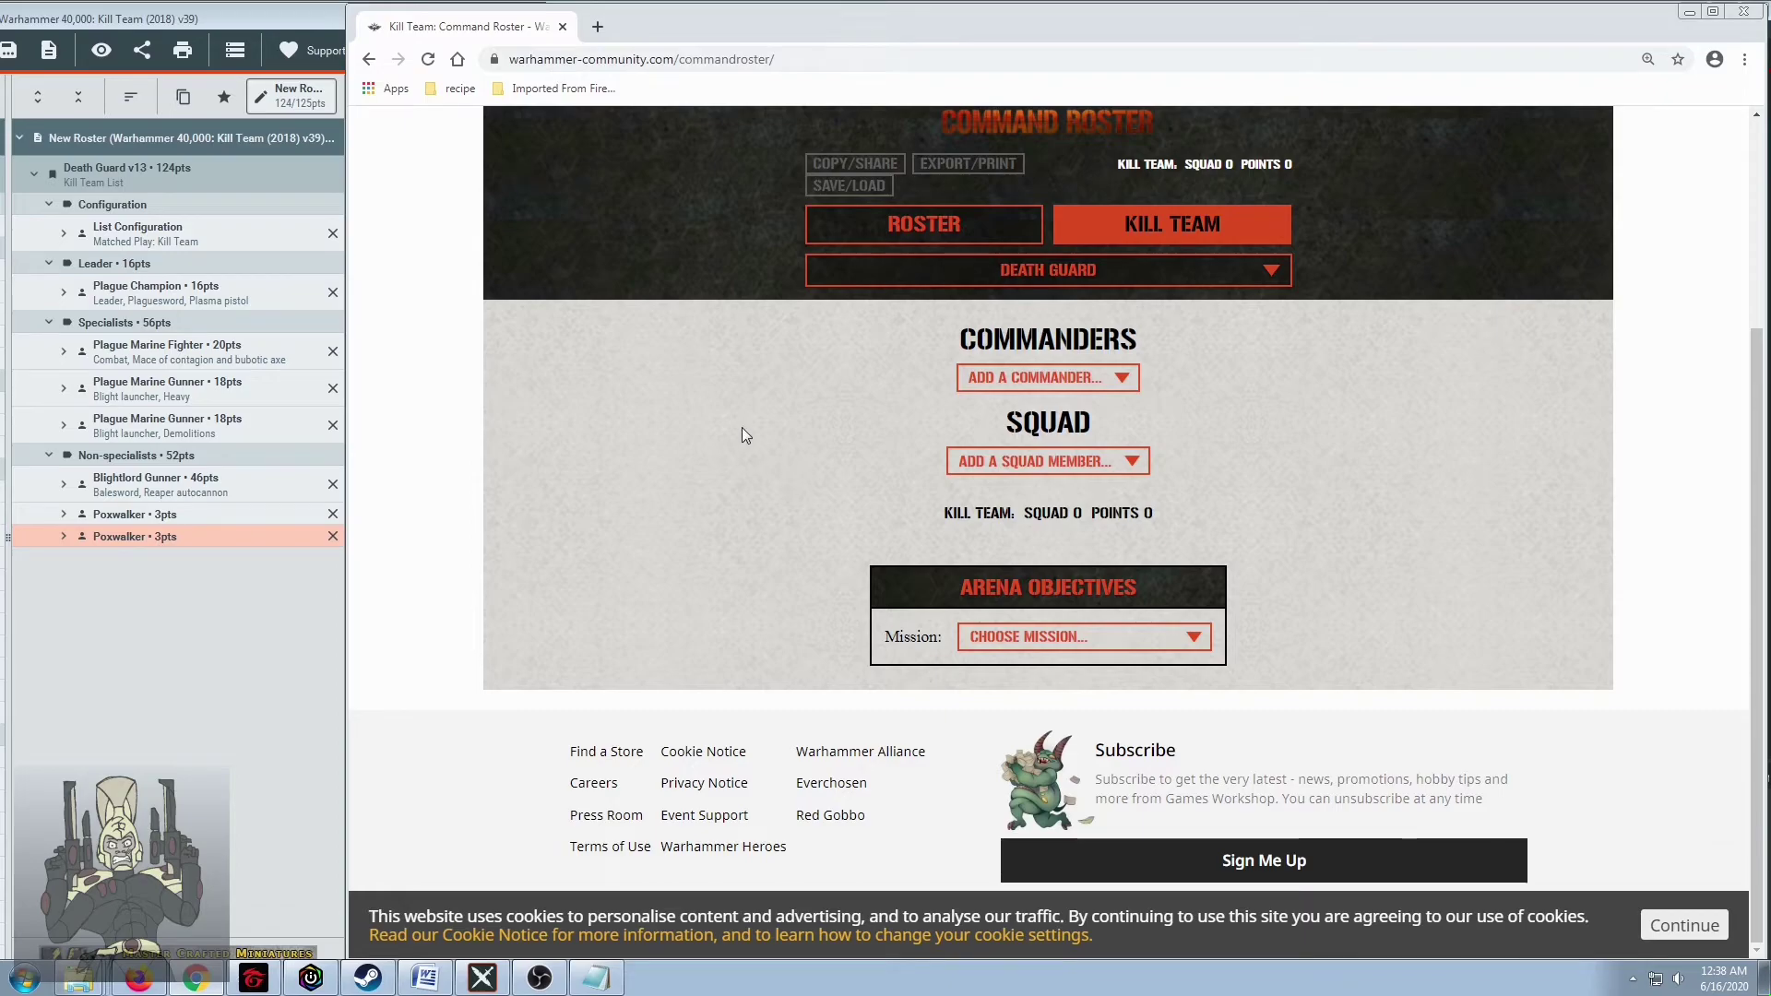
Add a Plague Marine to the squad and change its unit type to Plague Champion
left_click(1005, 467)
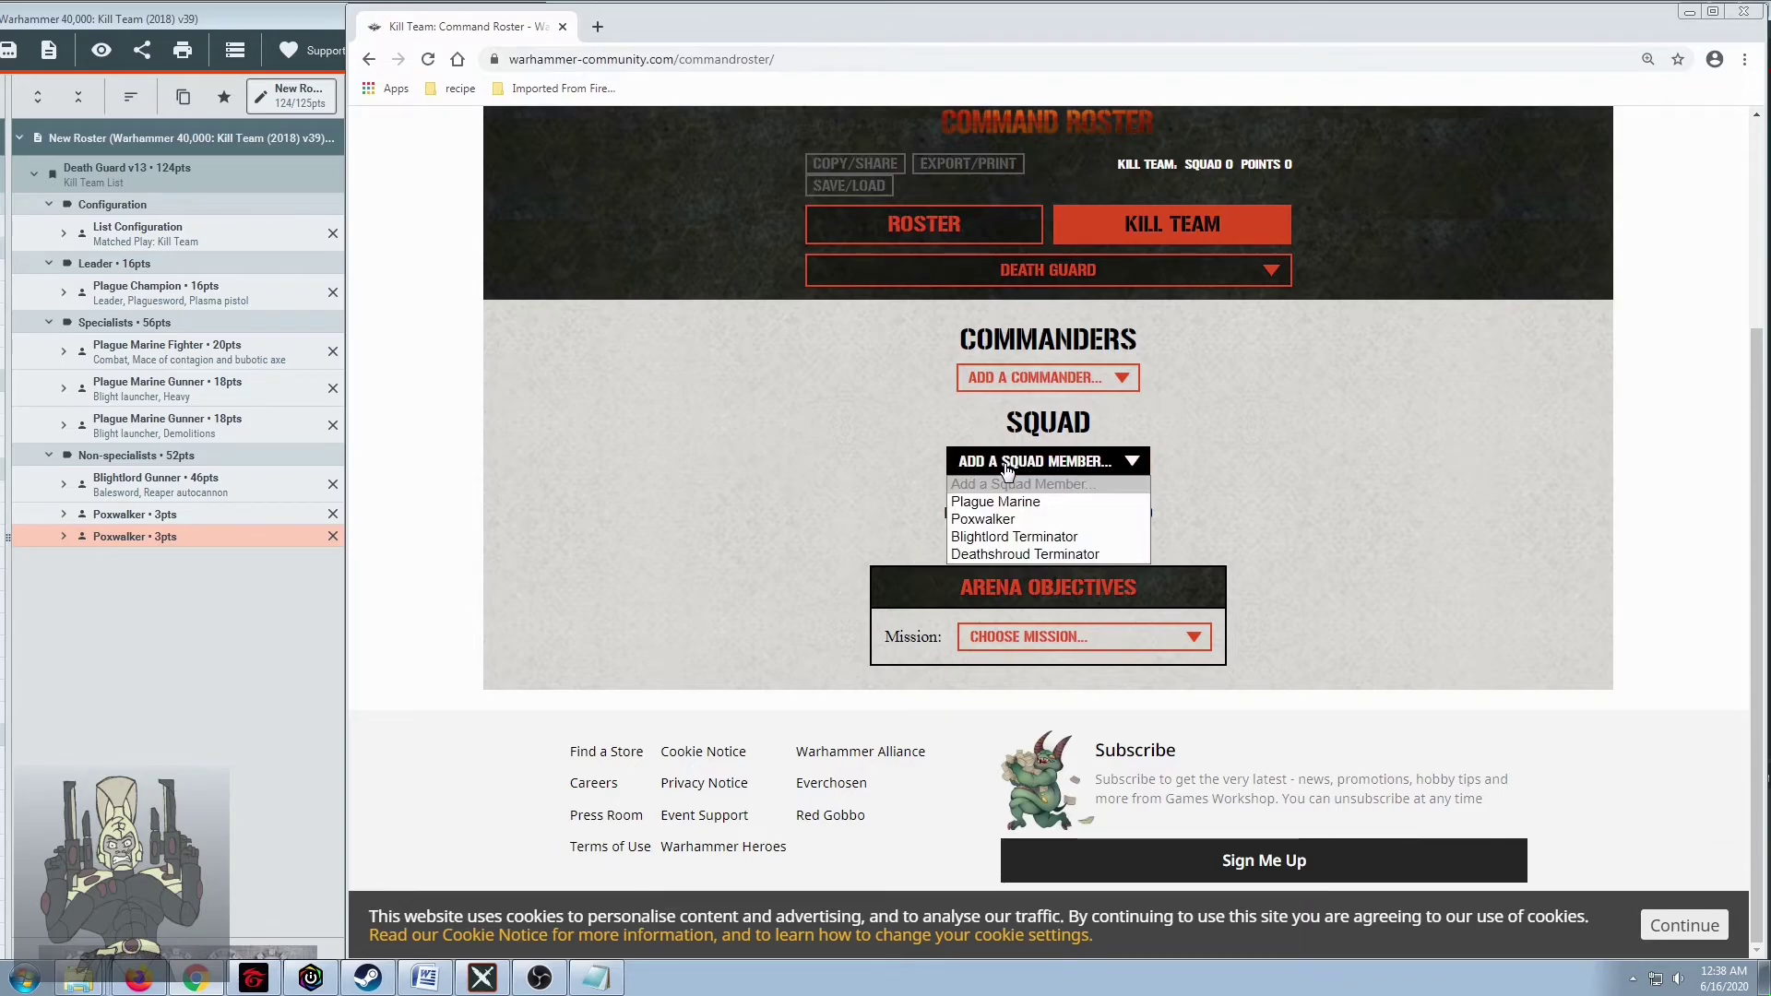
left_click(1048, 503)
scroll(1266, 293, "down", 2)
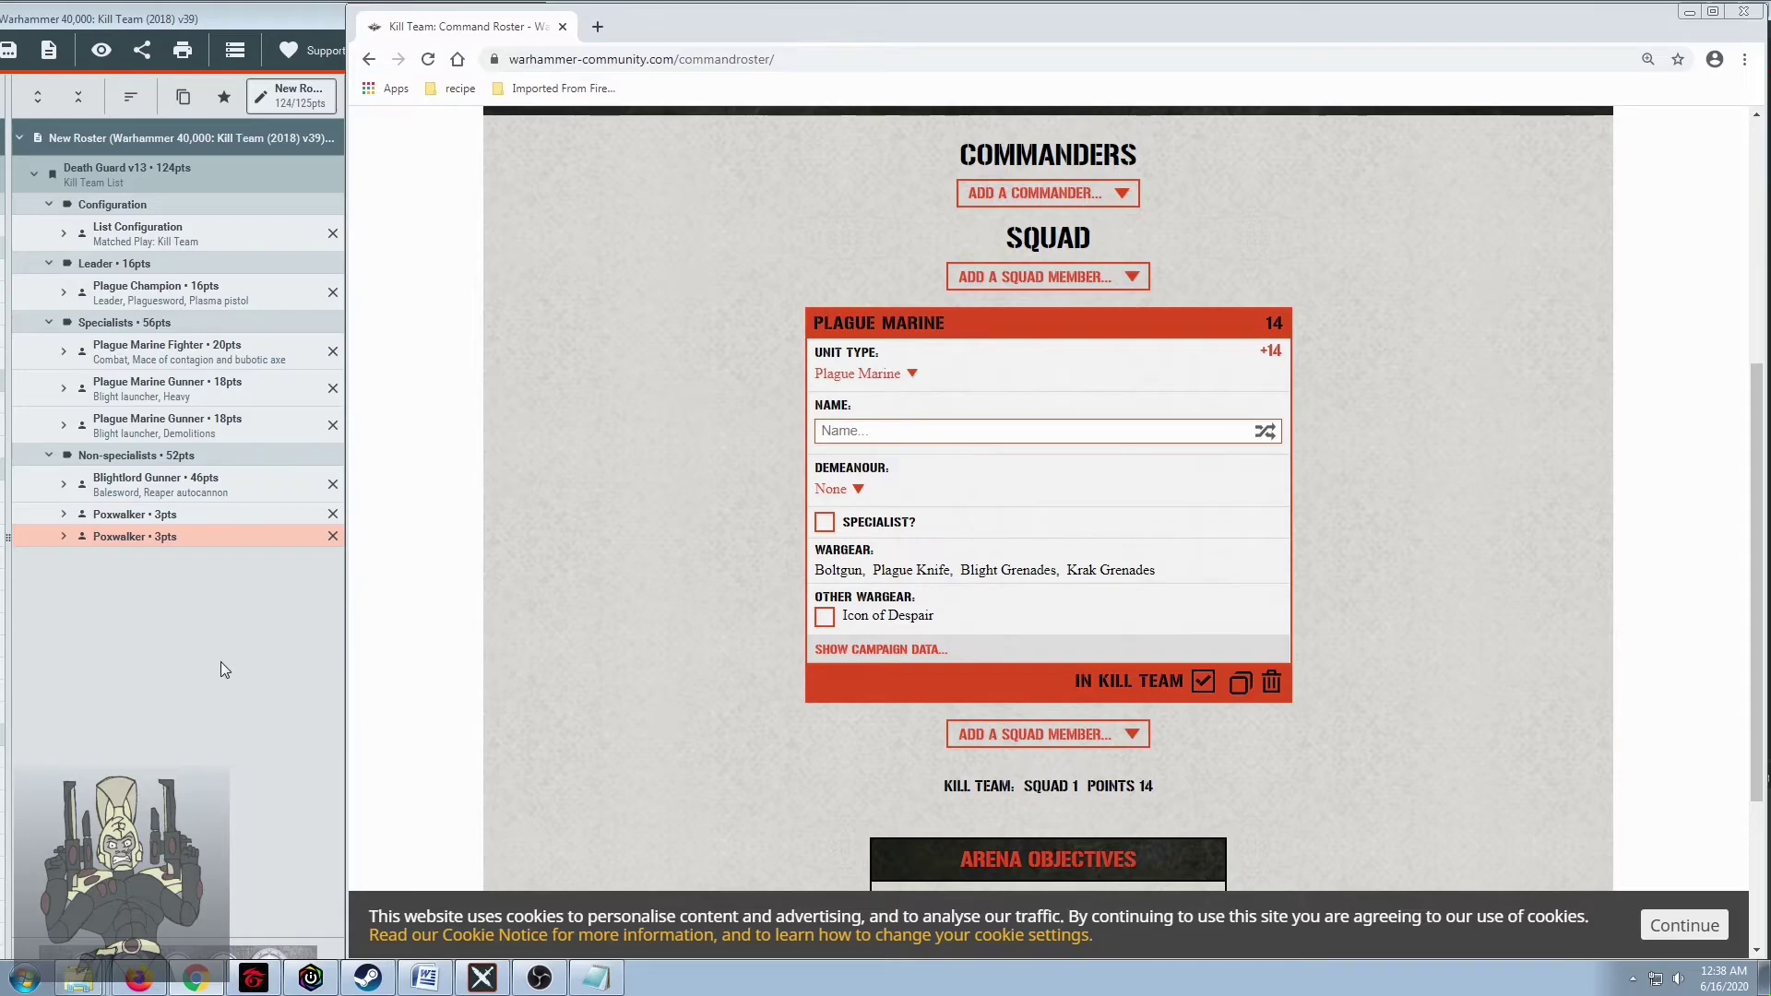
left_click(914, 384)
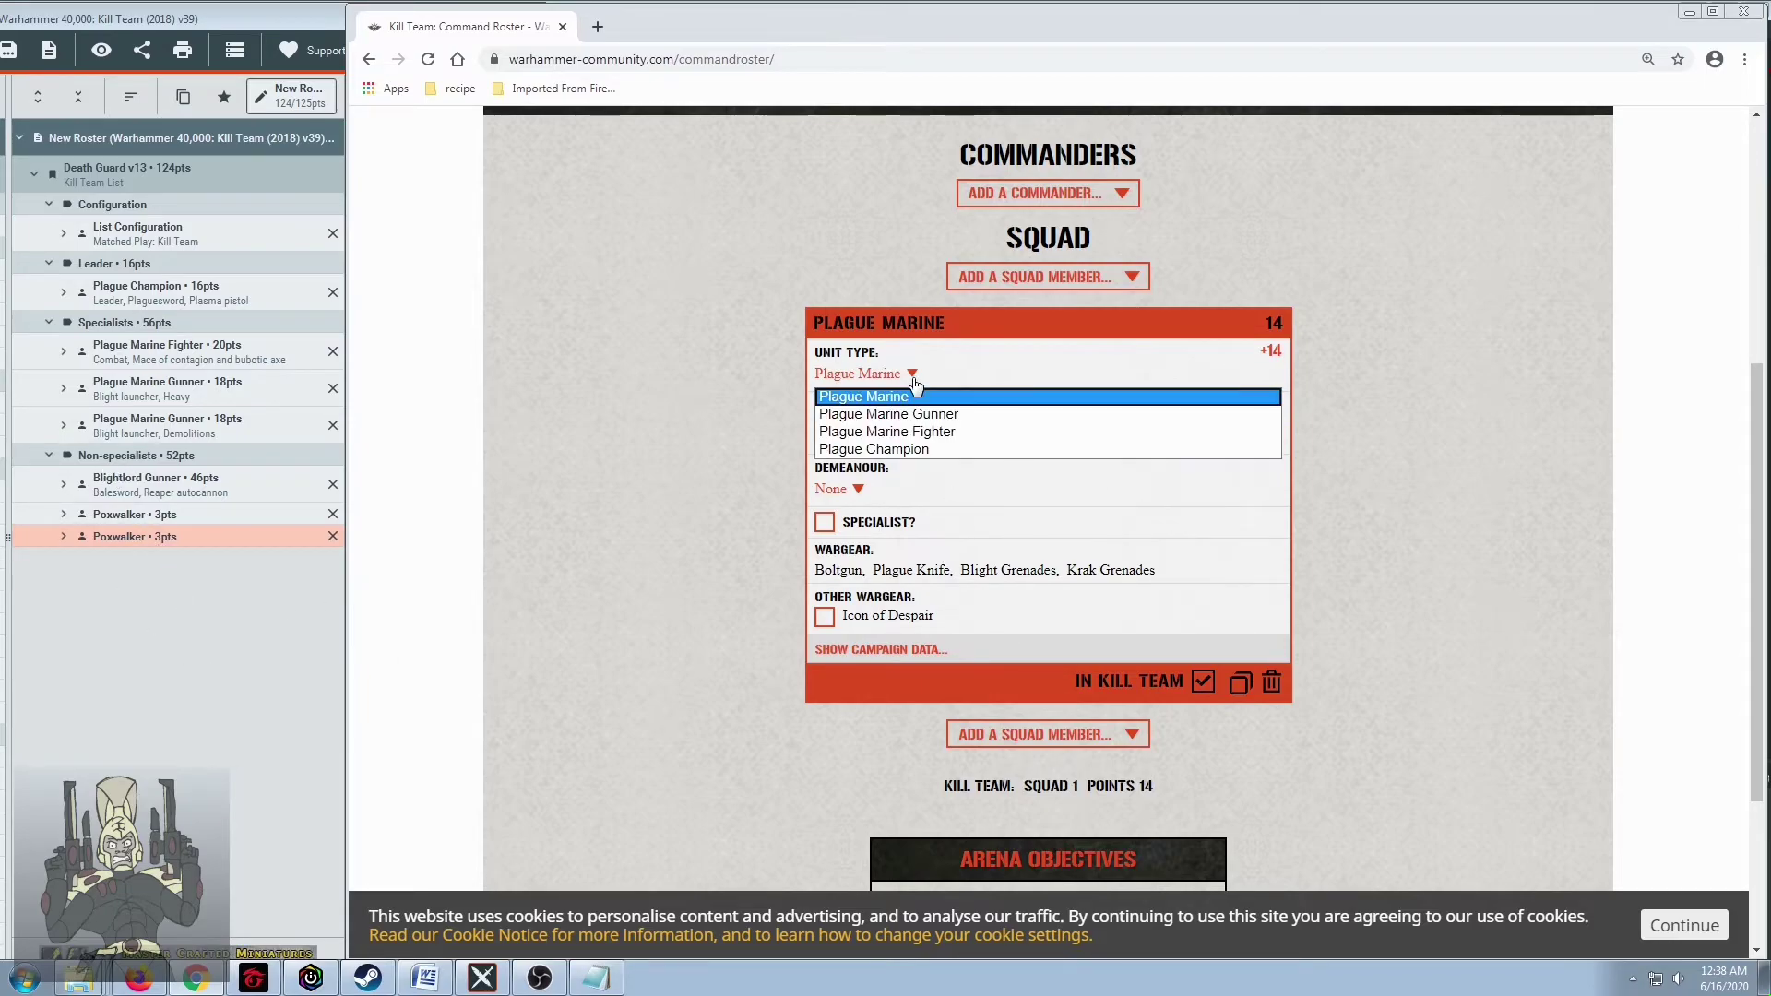
left_click(911, 449)
scroll(757, 468, "down", 2)
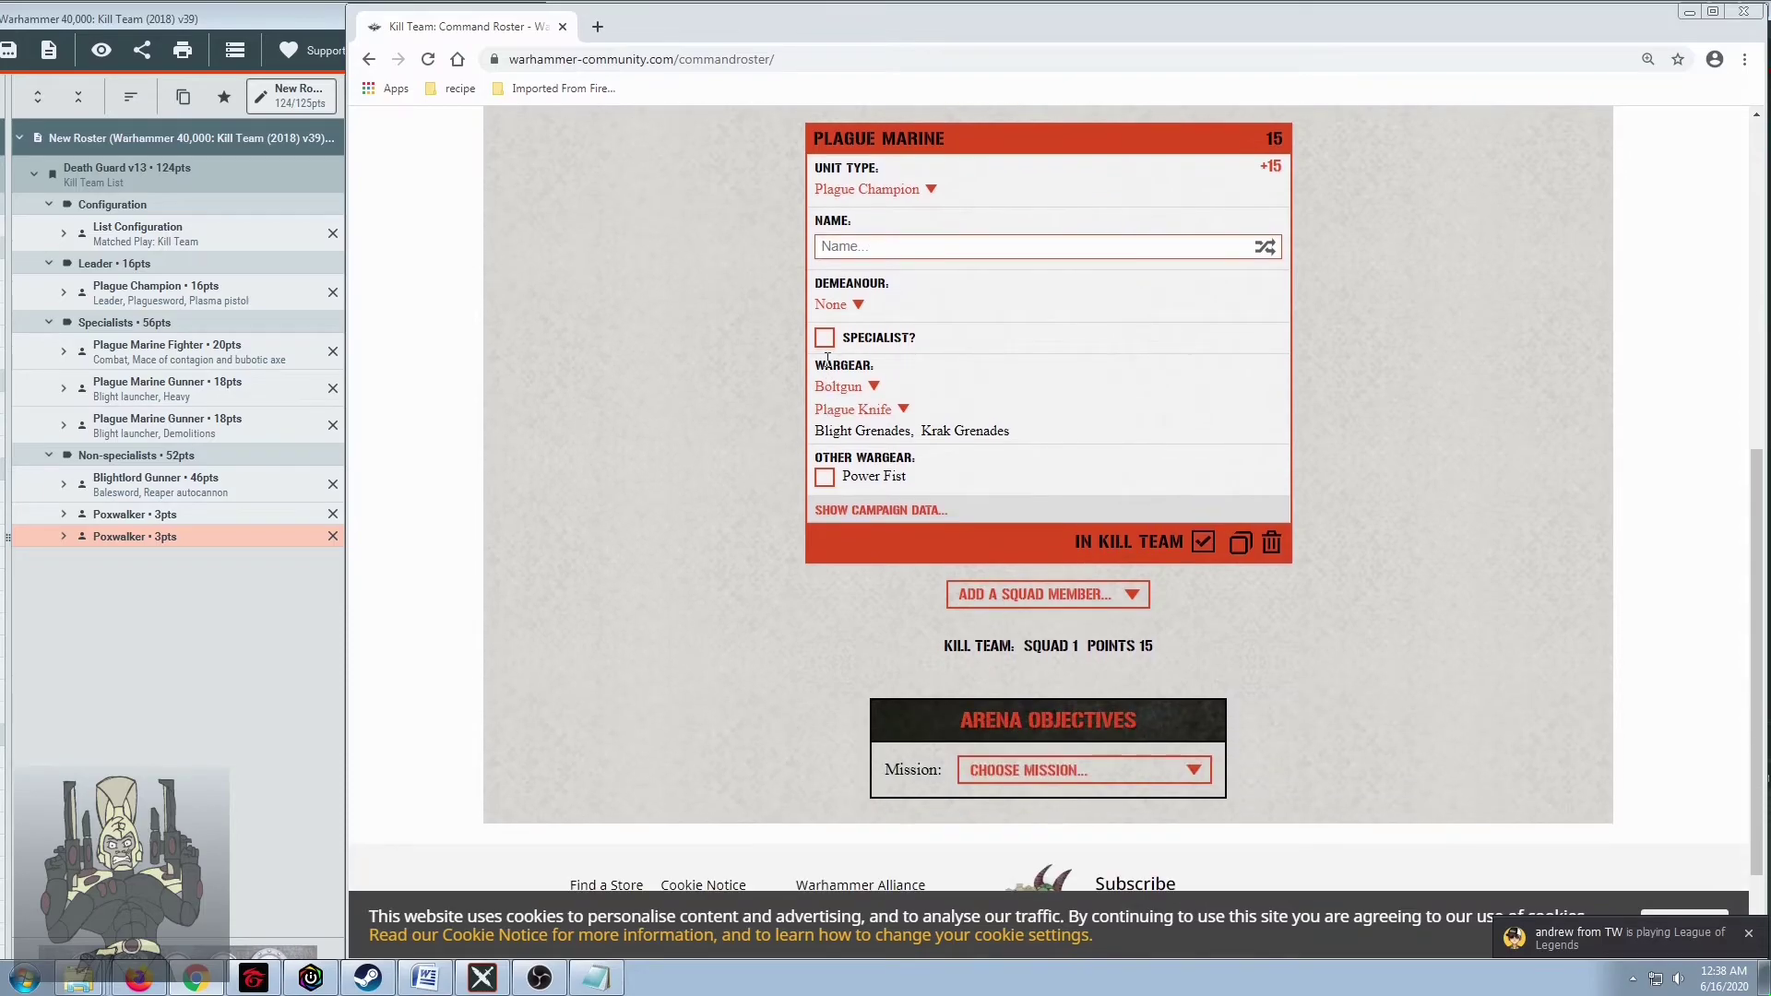
left_click(825, 366)
left_click(875, 393)
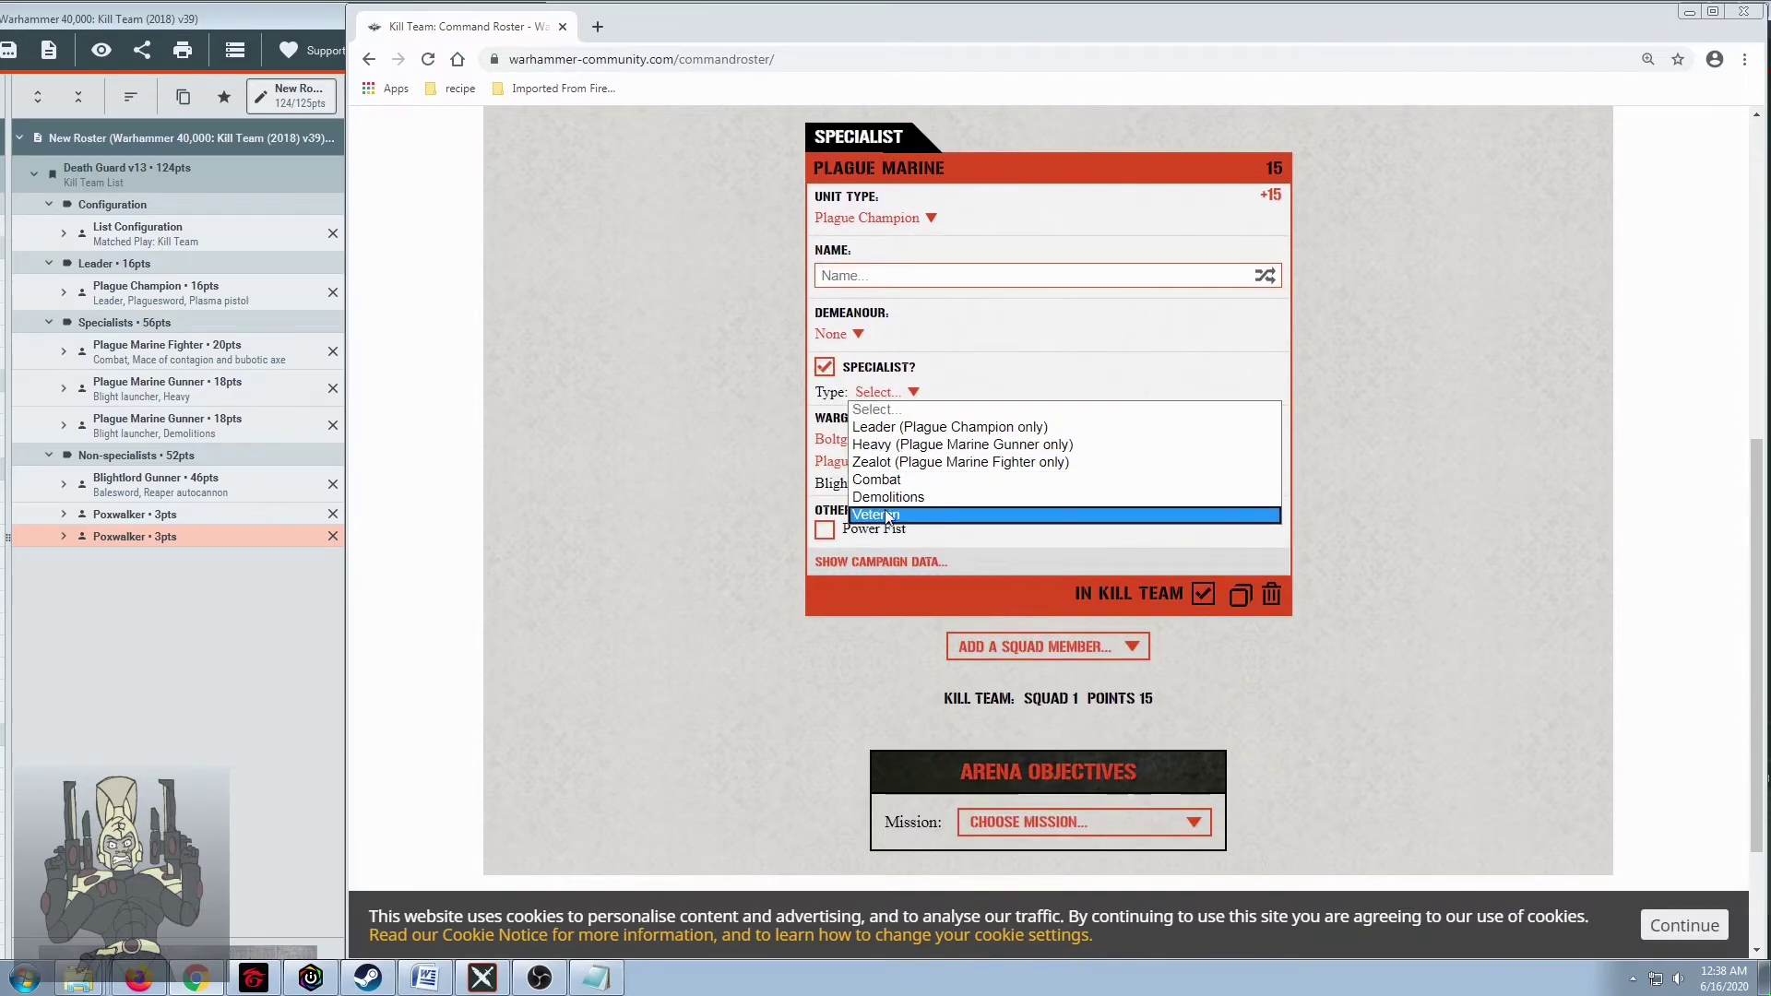
left_click(918, 430)
scroll(736, 475, "down", 3)
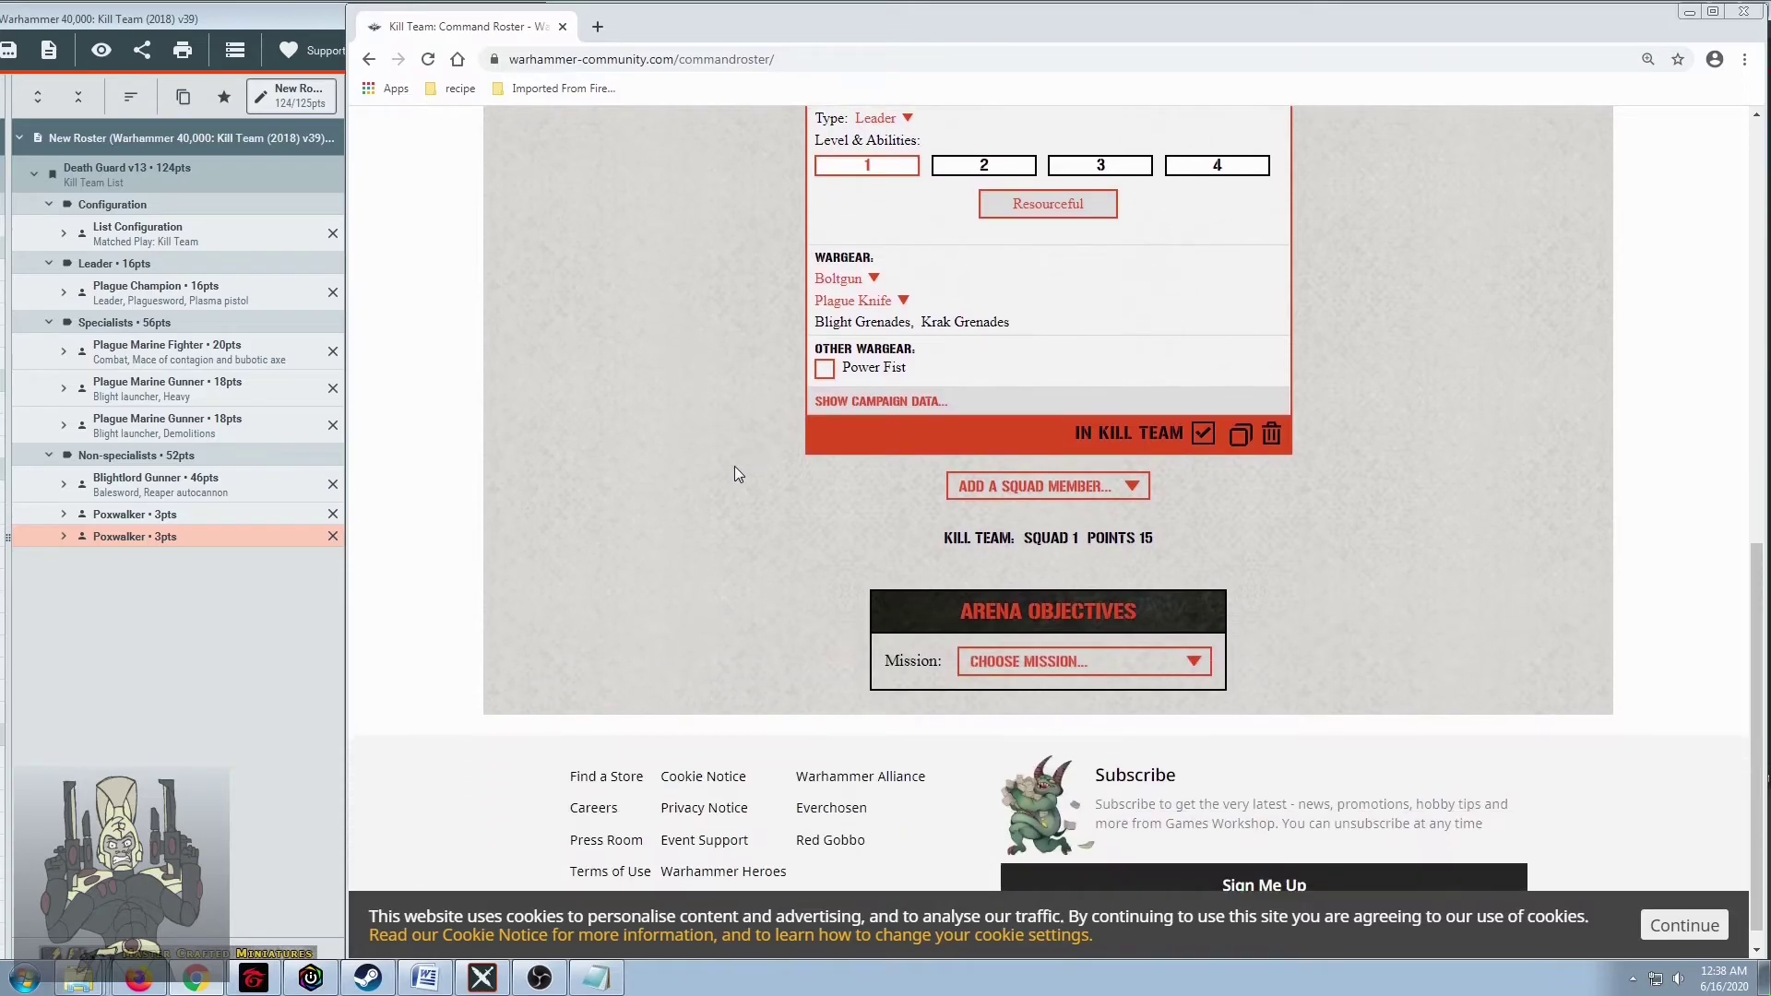
scroll(871, 356, "up", 2)
left_click(905, 307)
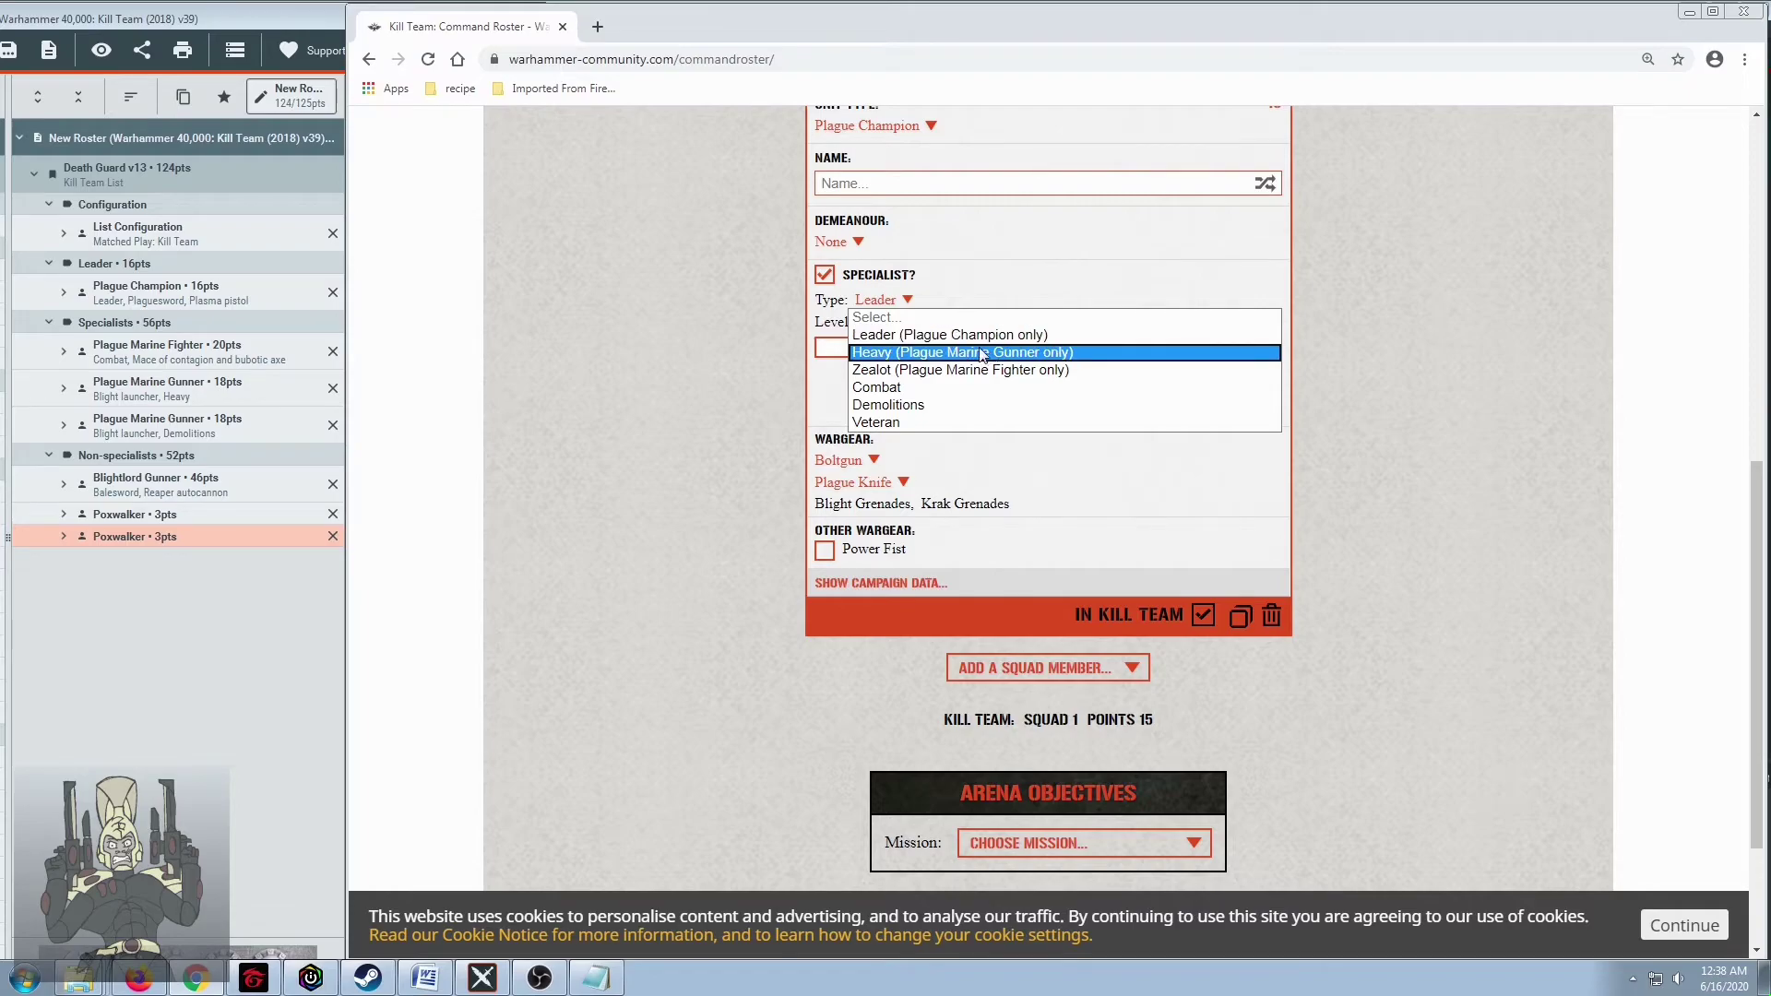
left_click(1001, 286)
left_click(1007, 281)
scroll(917, 281, "up", 1)
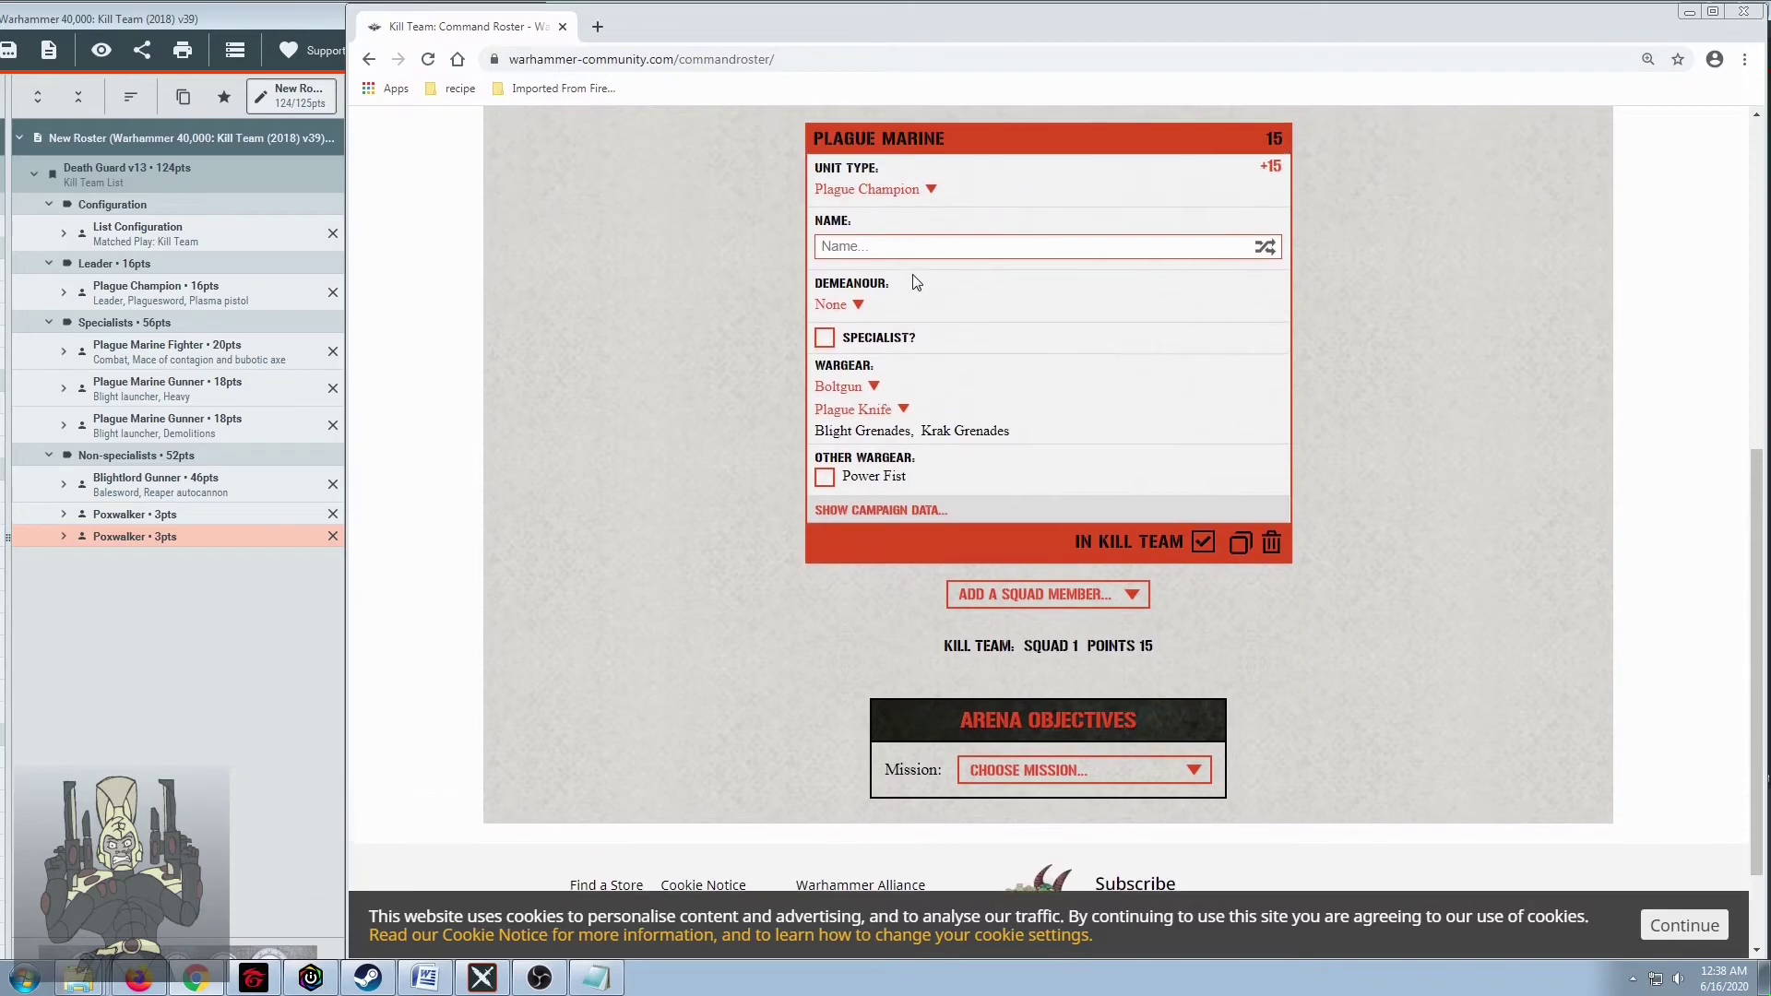
Make the Plague Champion a Leader specialist and arm it with a Plasma Pistol and Plague Sword
left_click(824, 340)
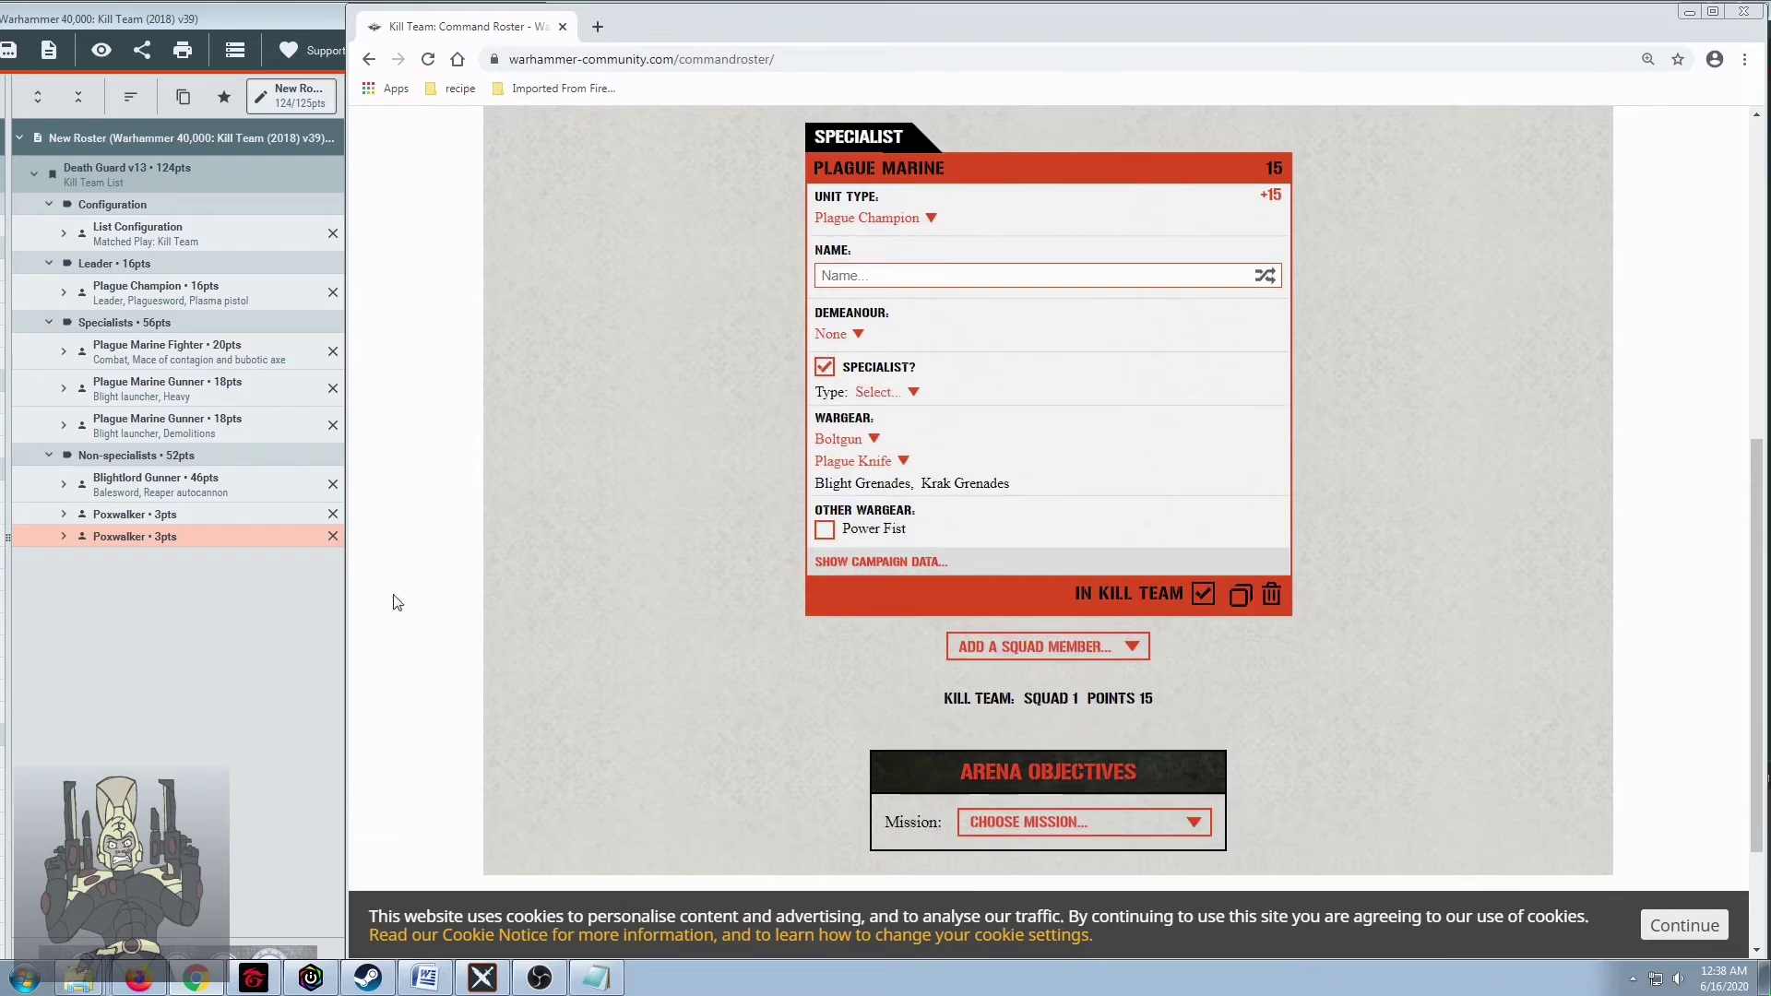
left_click(908, 397)
left_click(908, 427)
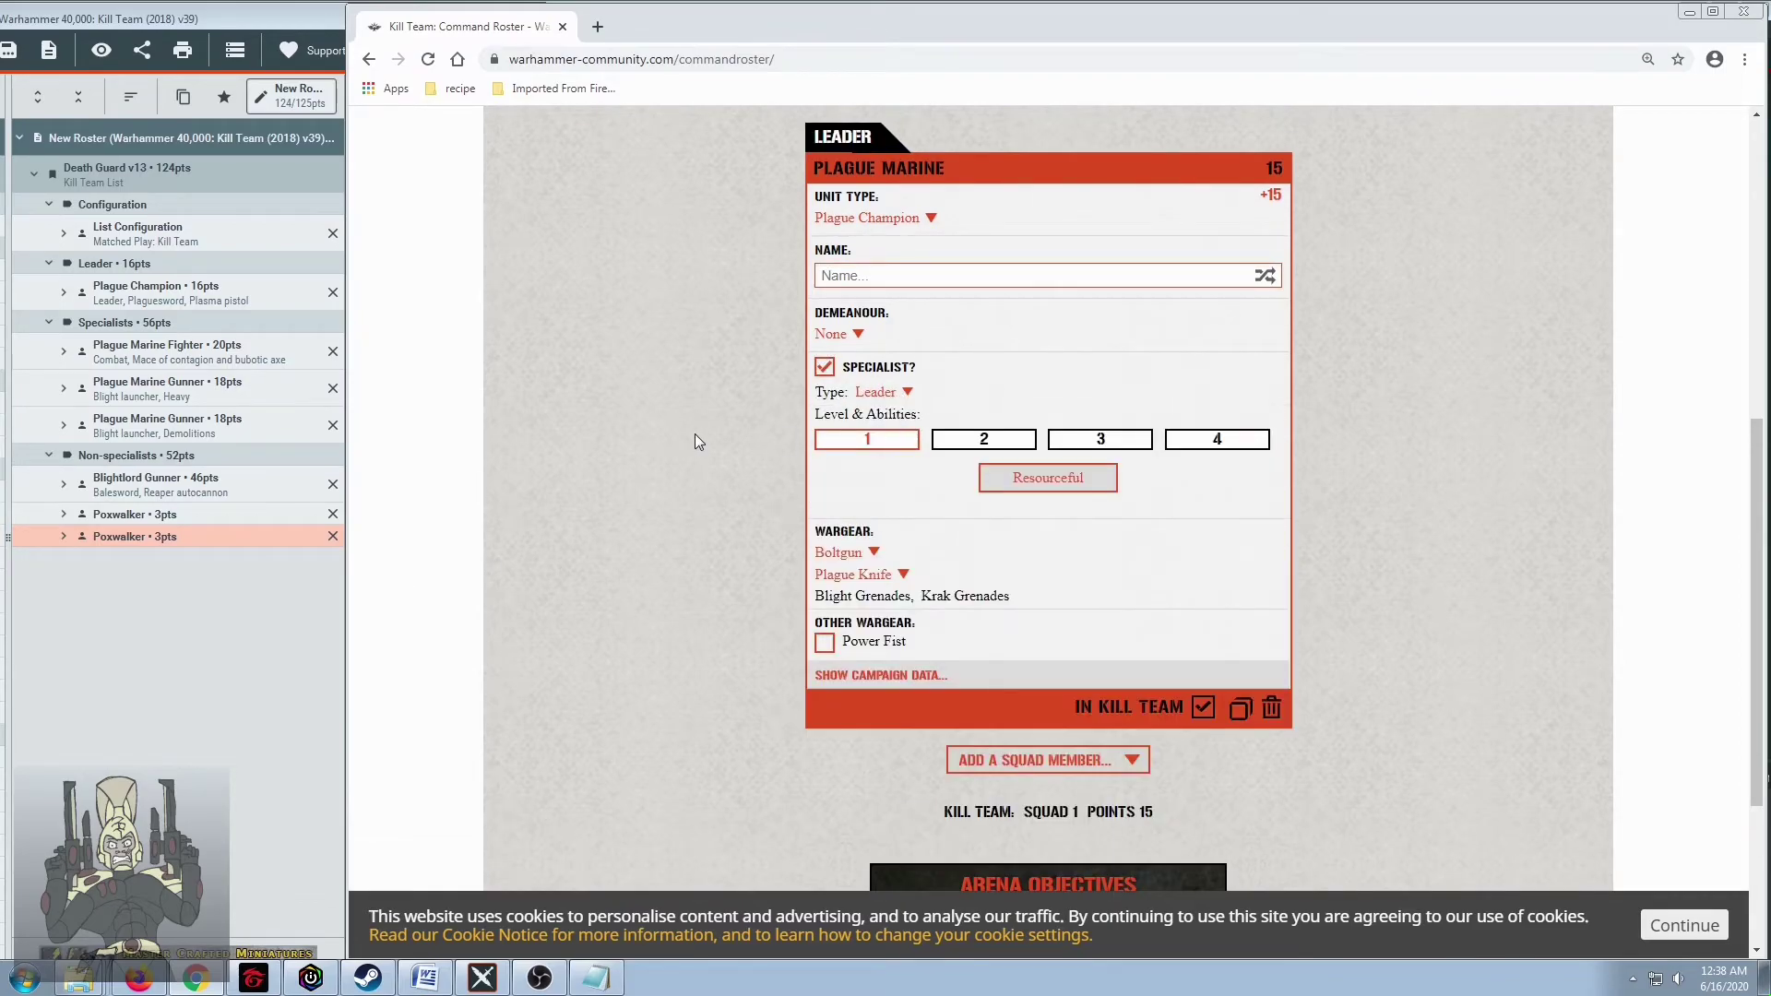
scroll(695, 441, "down", 1)
left_click(861, 463)
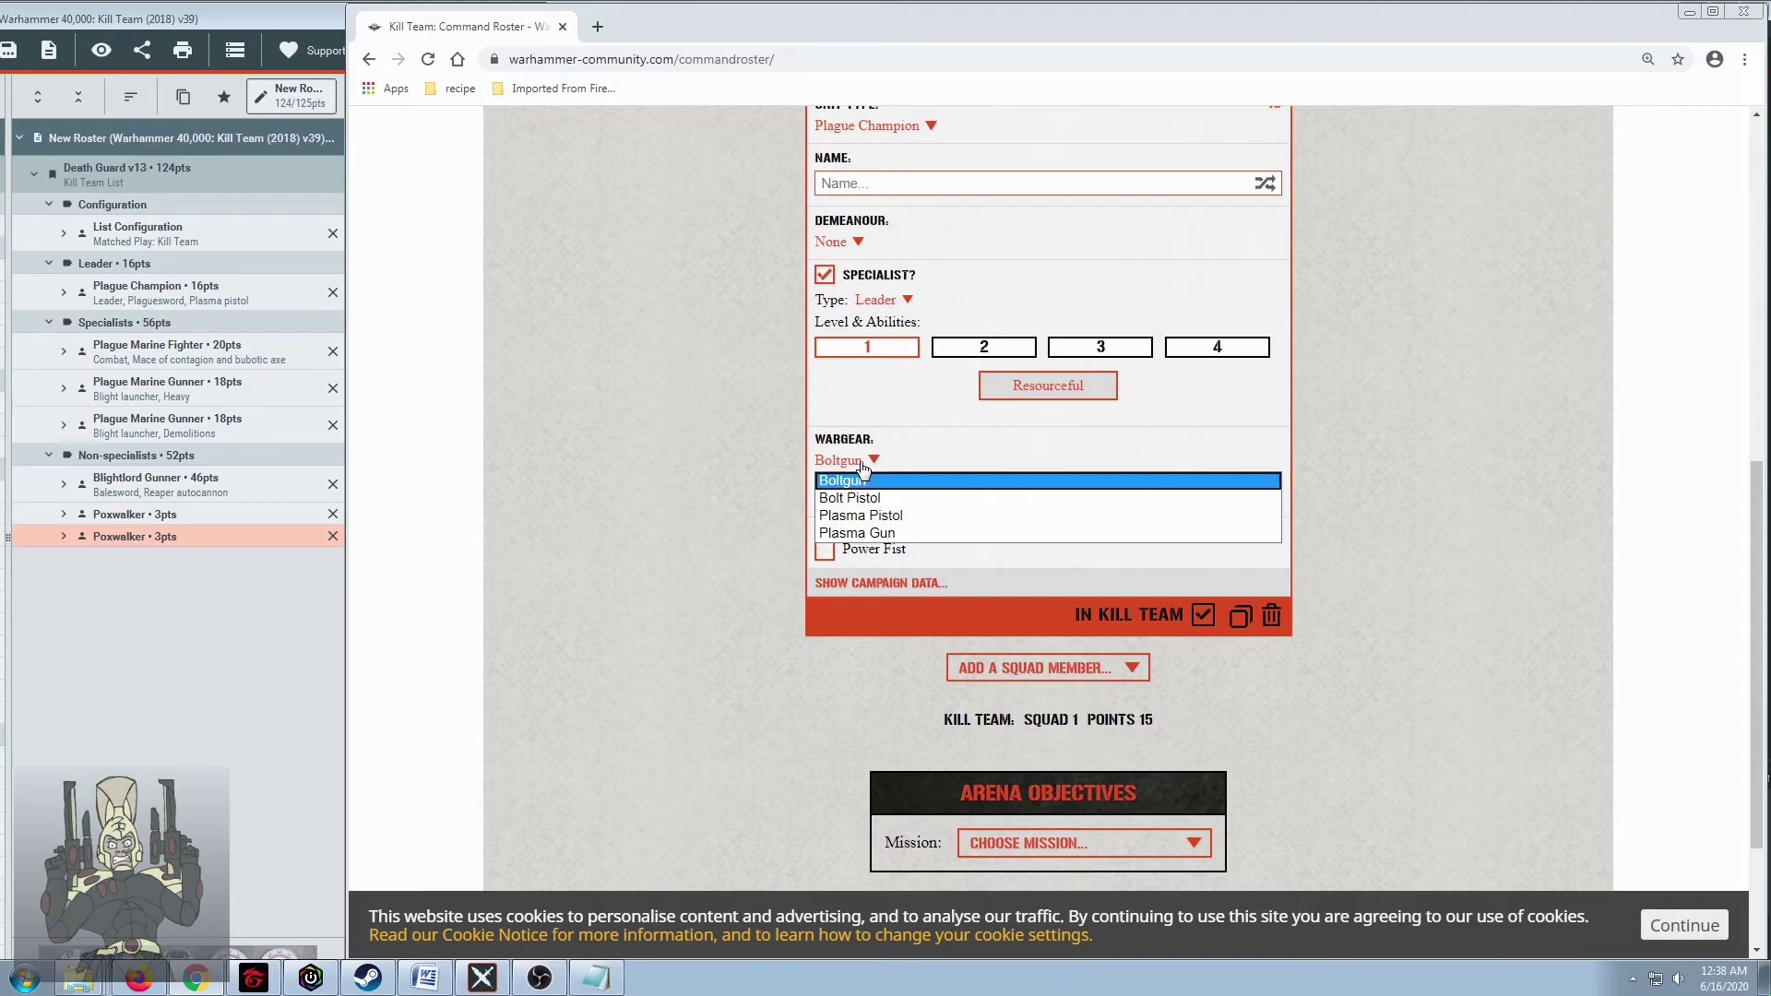
left_click(917, 515)
left_click(899, 486)
left_click(895, 517)
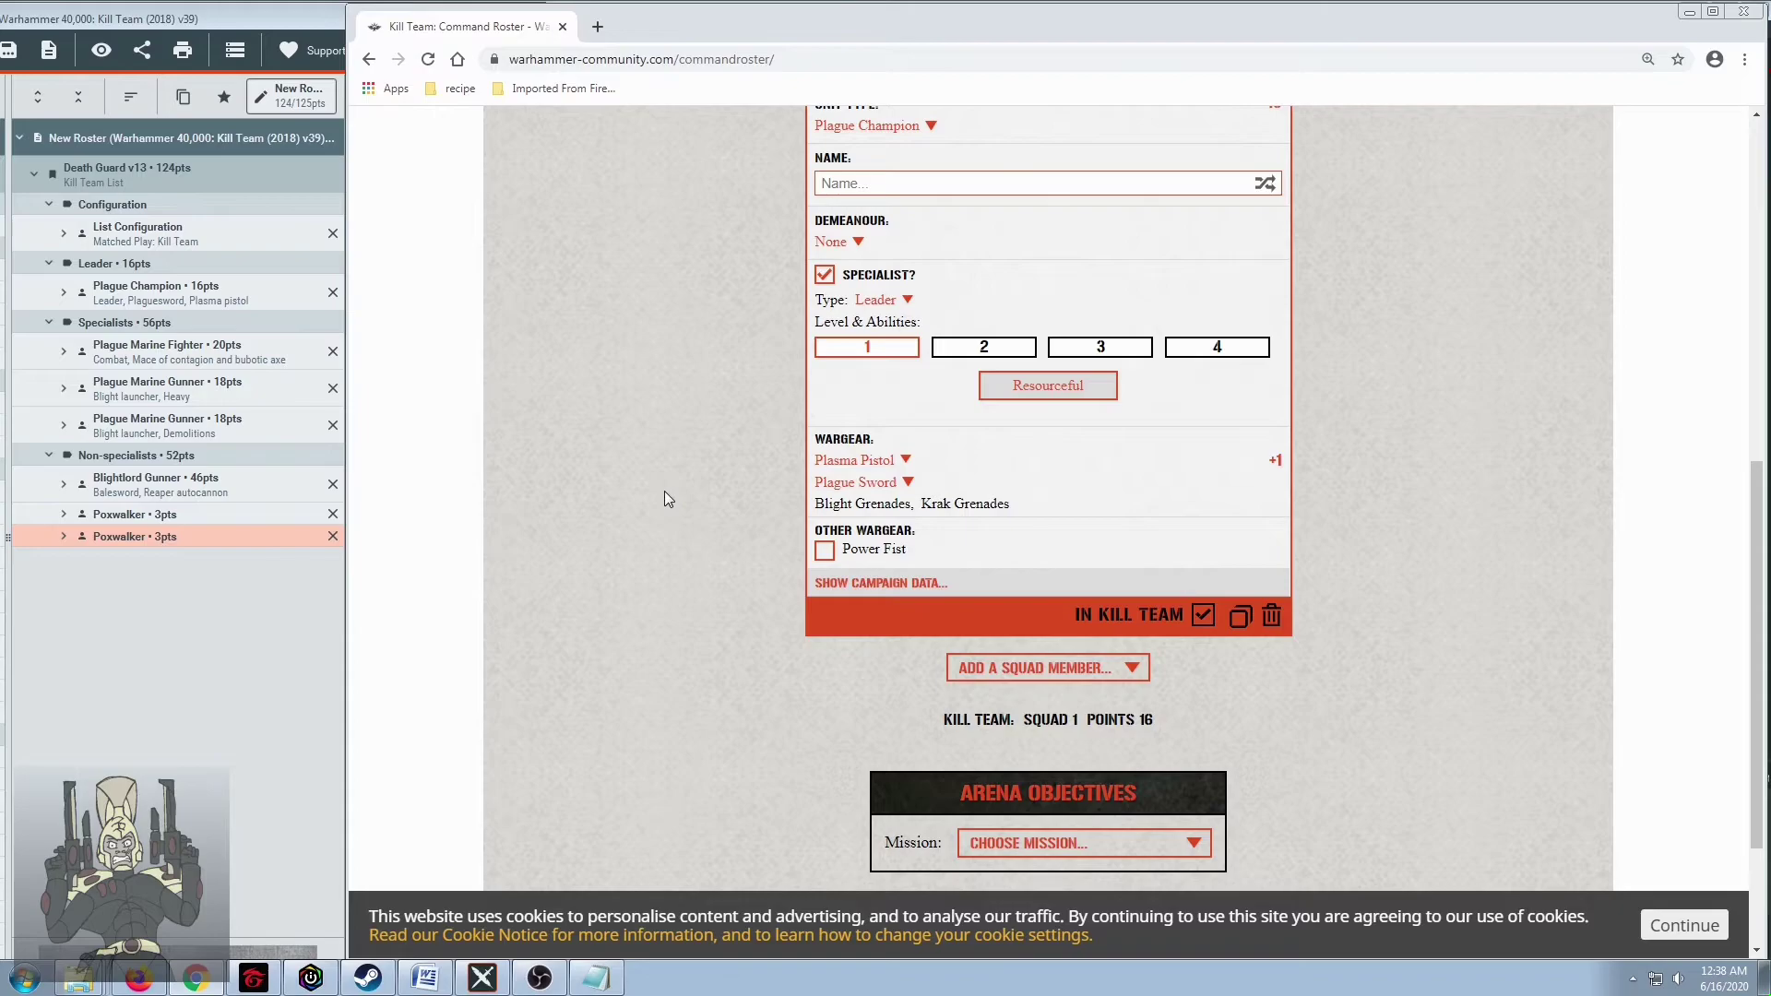
Add a second Plague Marine to the squad as a Plague Marine Fighter
scroll(666, 492, "down", 1)
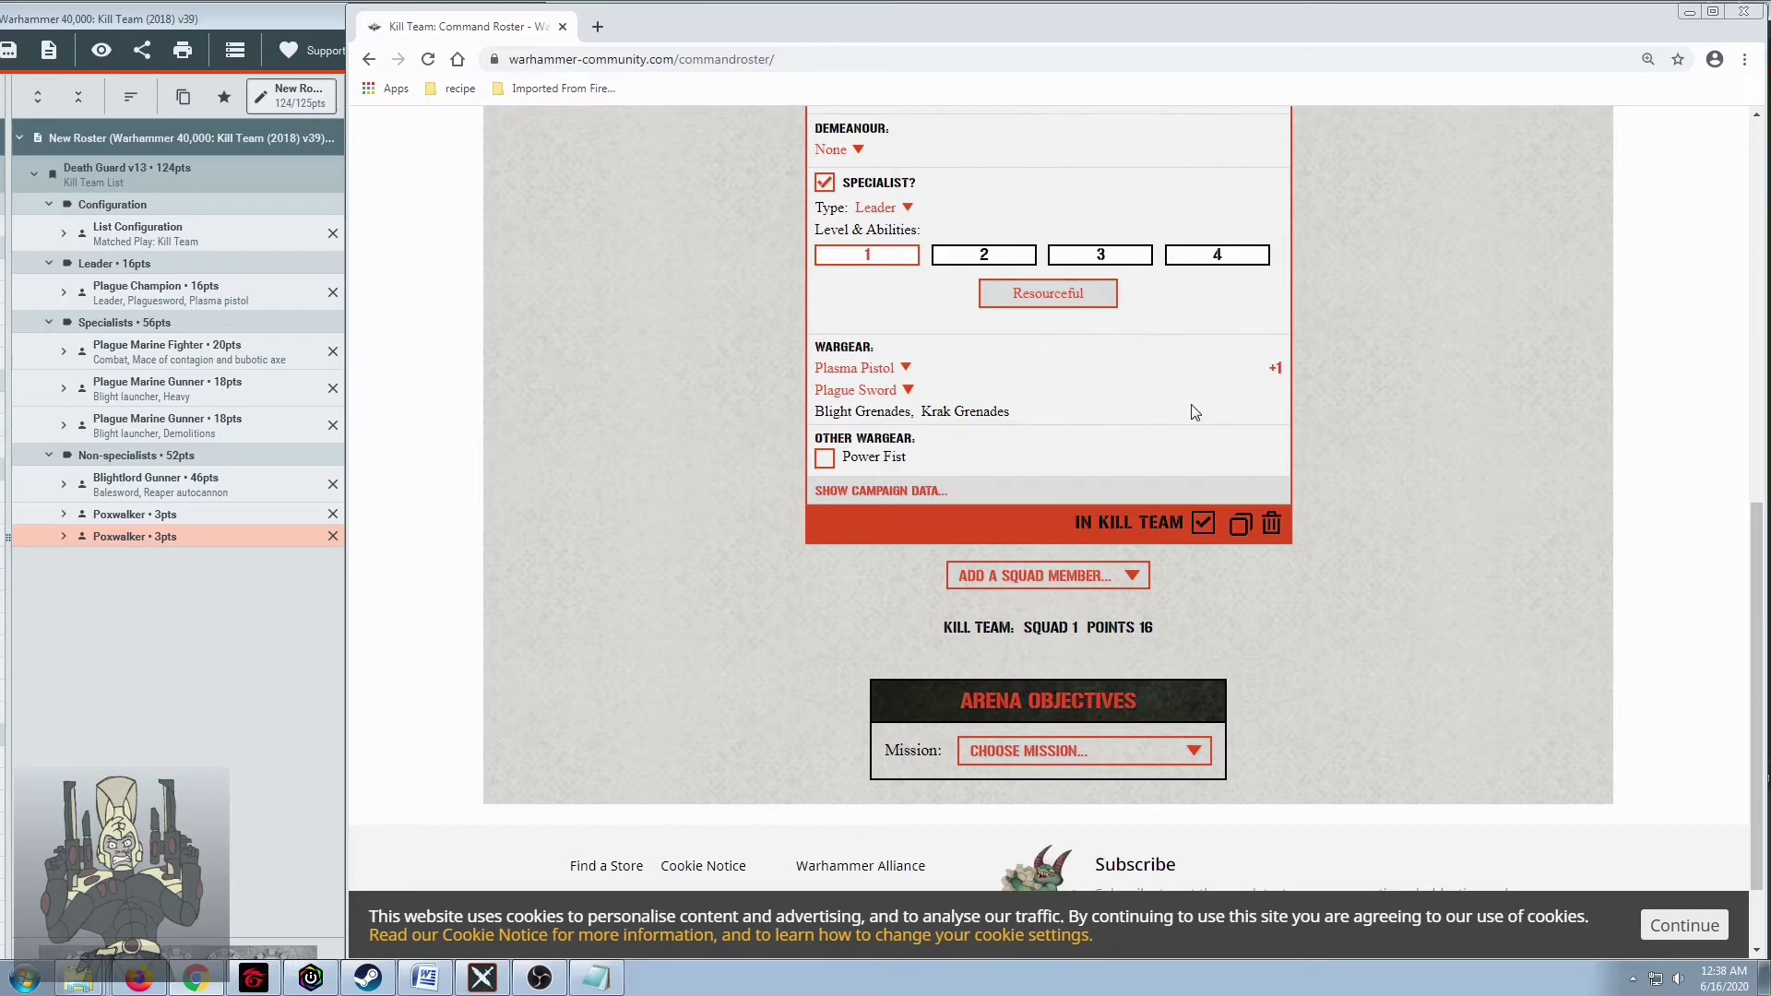
left_click(1110, 581)
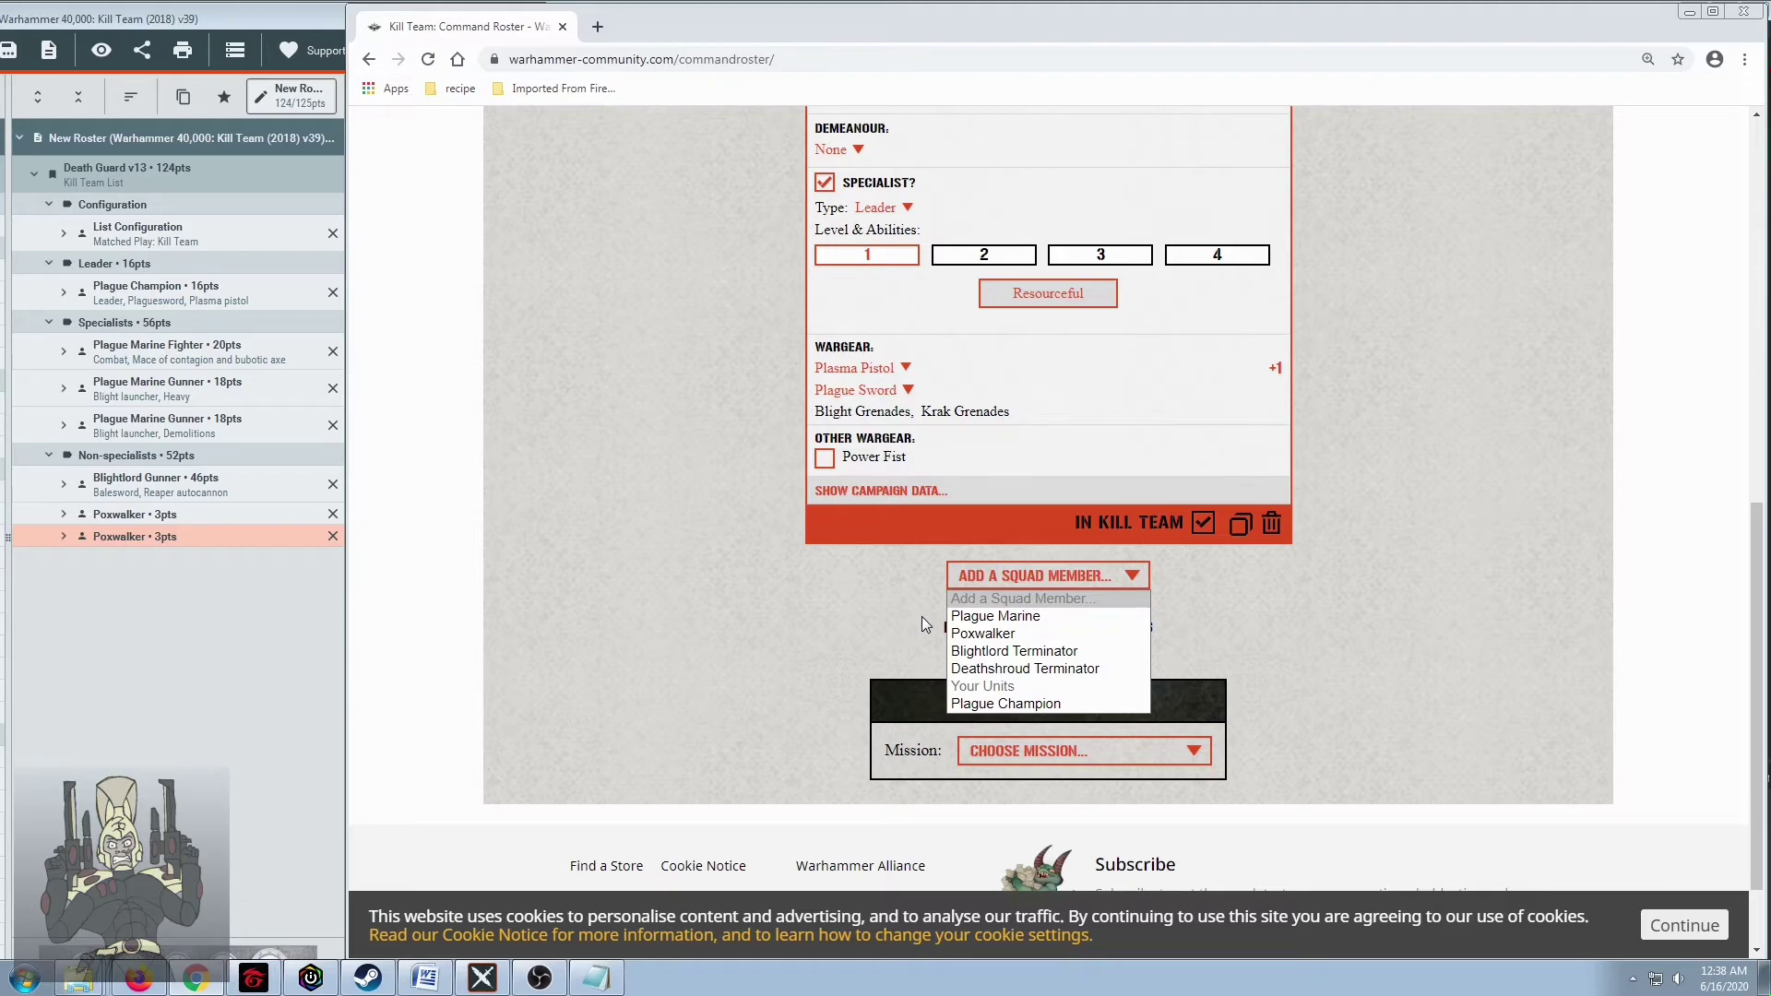
left_click(974, 614)
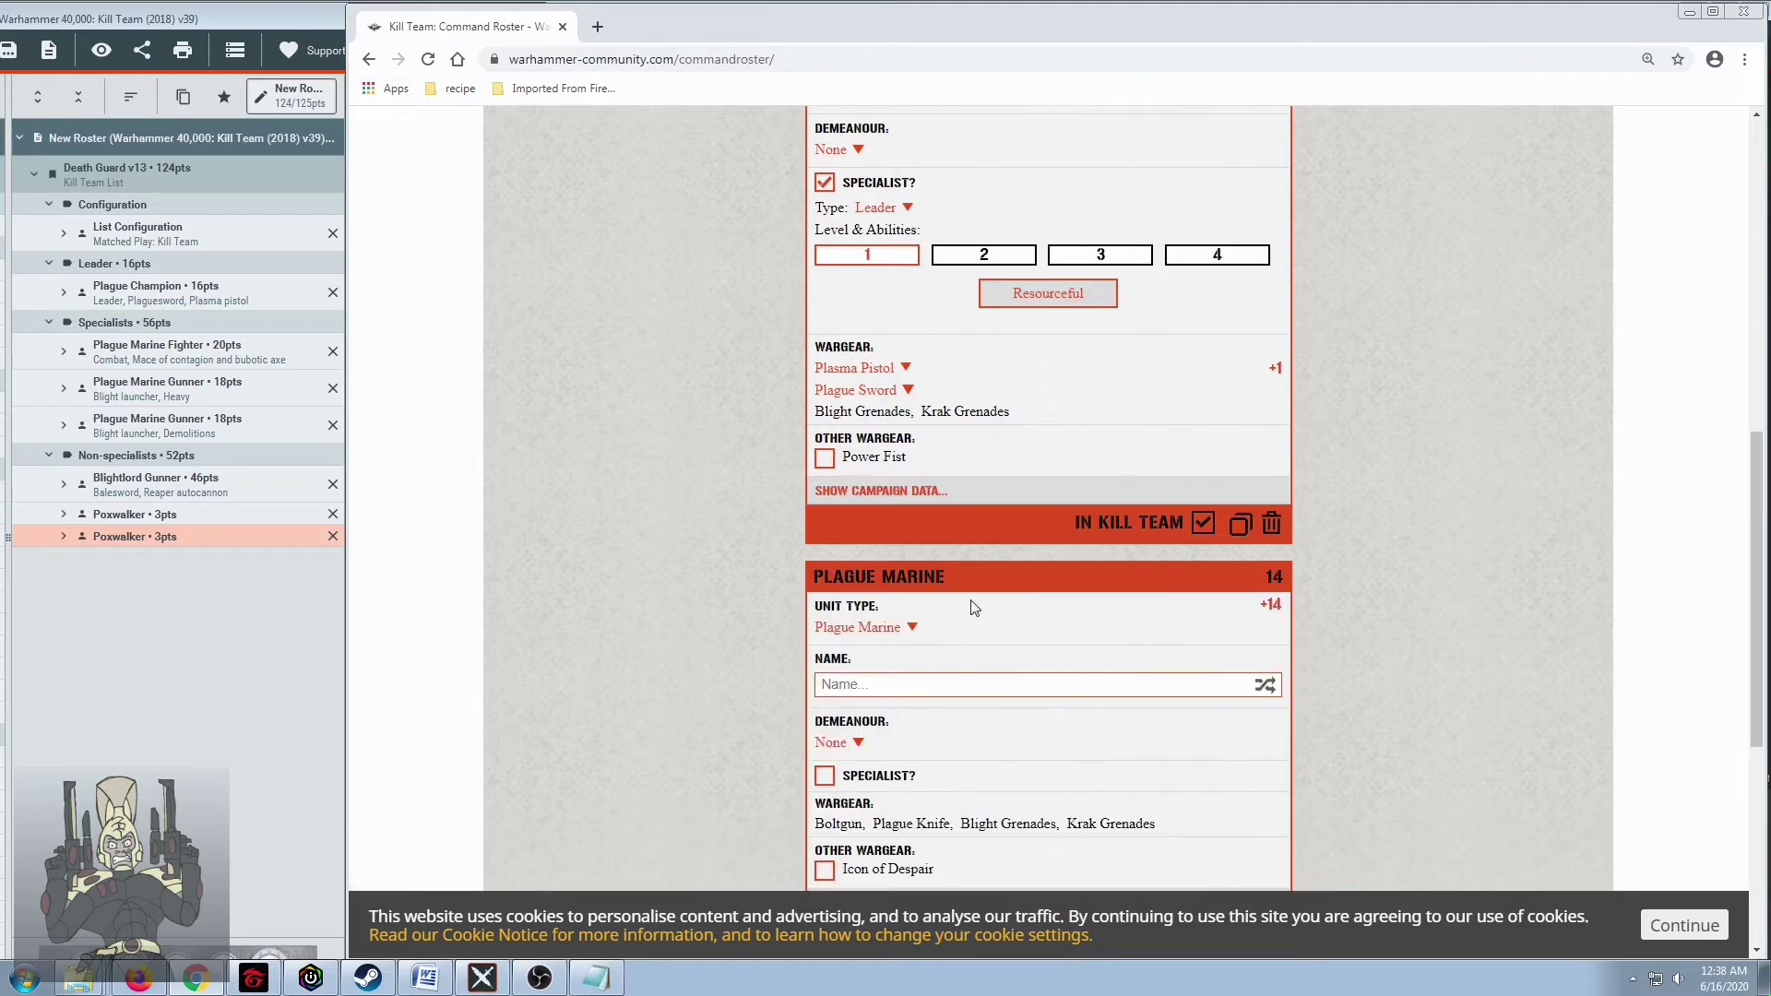
left_click(902, 628)
left_click(908, 689)
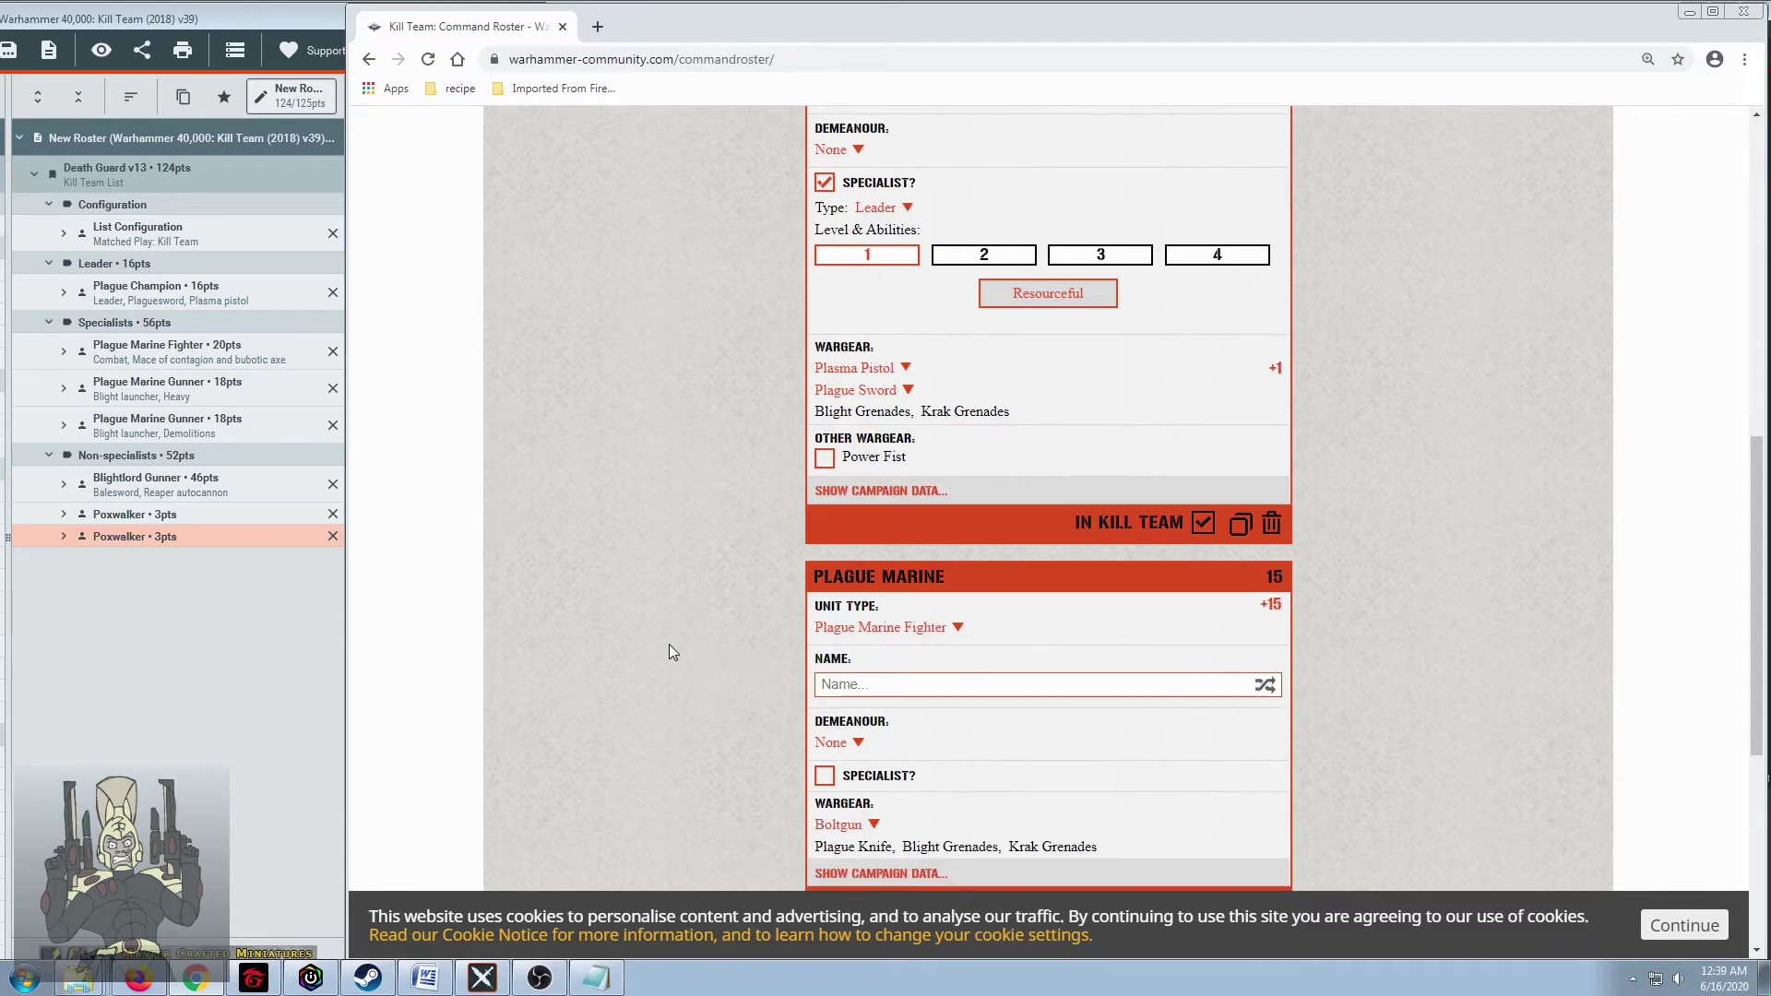
Make the Plague Marine Fighter a Combat specialist equipped with Mace of Contagion & Bubotic Axe
scroll(671, 653, "down", 4)
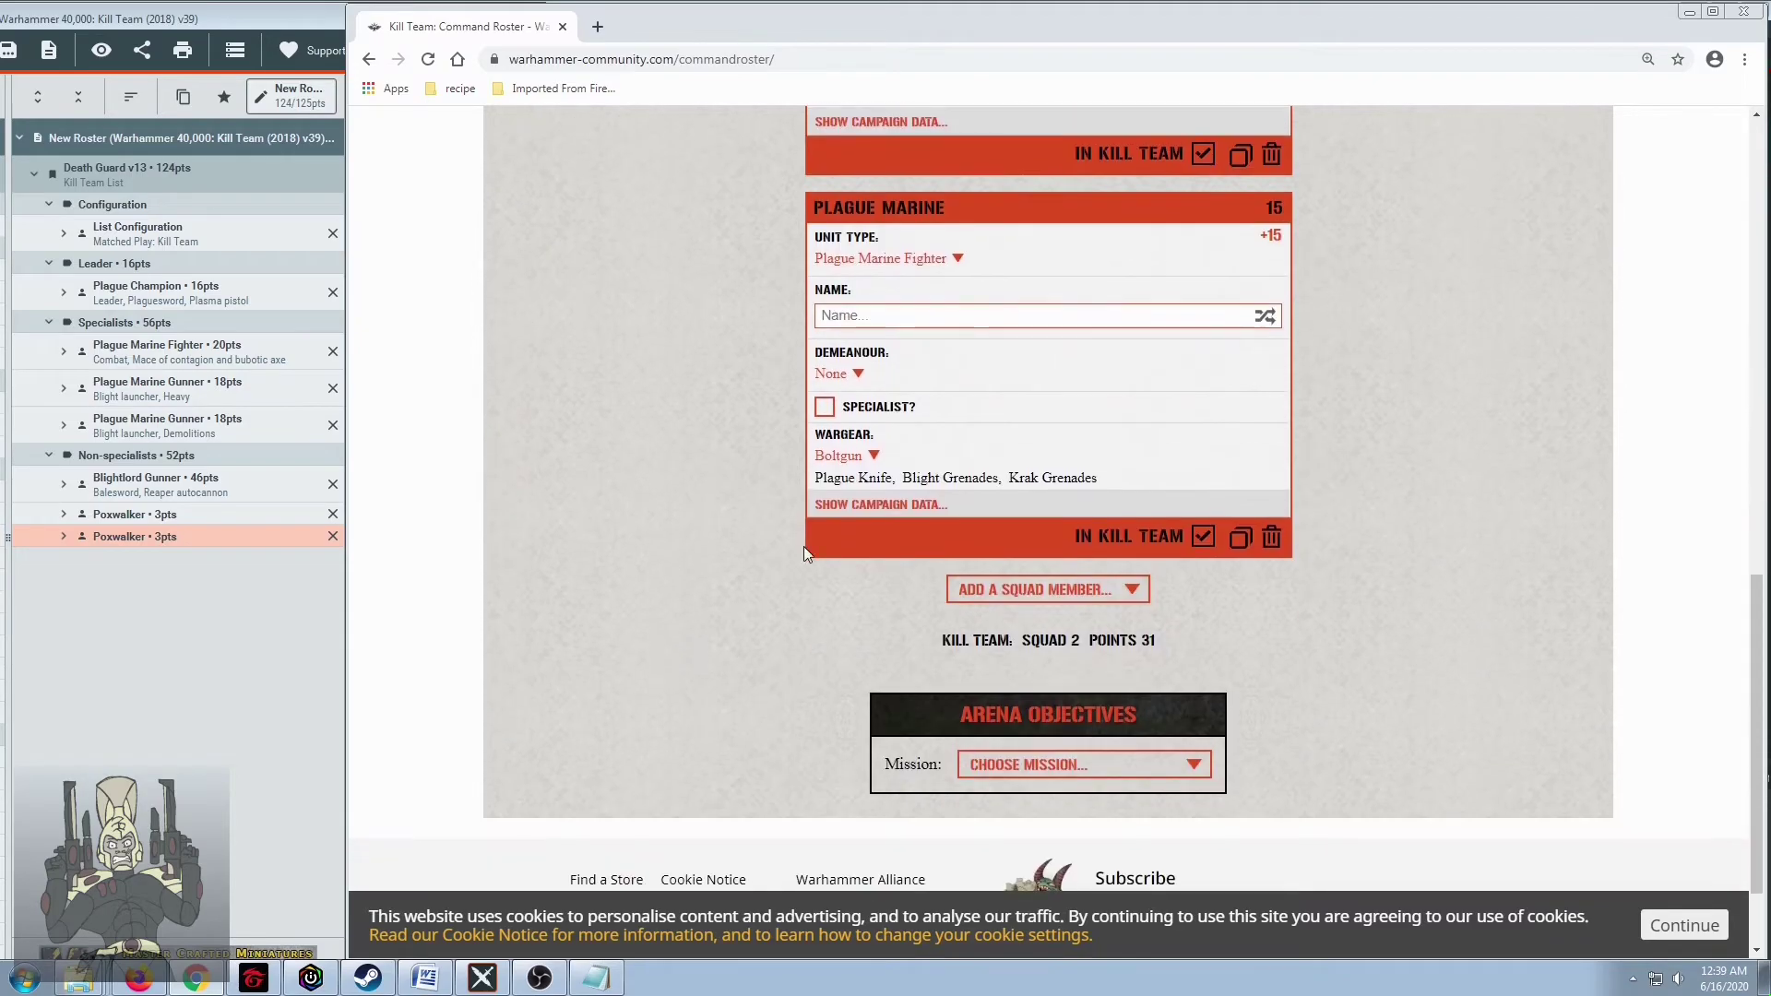
left_click(824, 407)
left_click(901, 466)
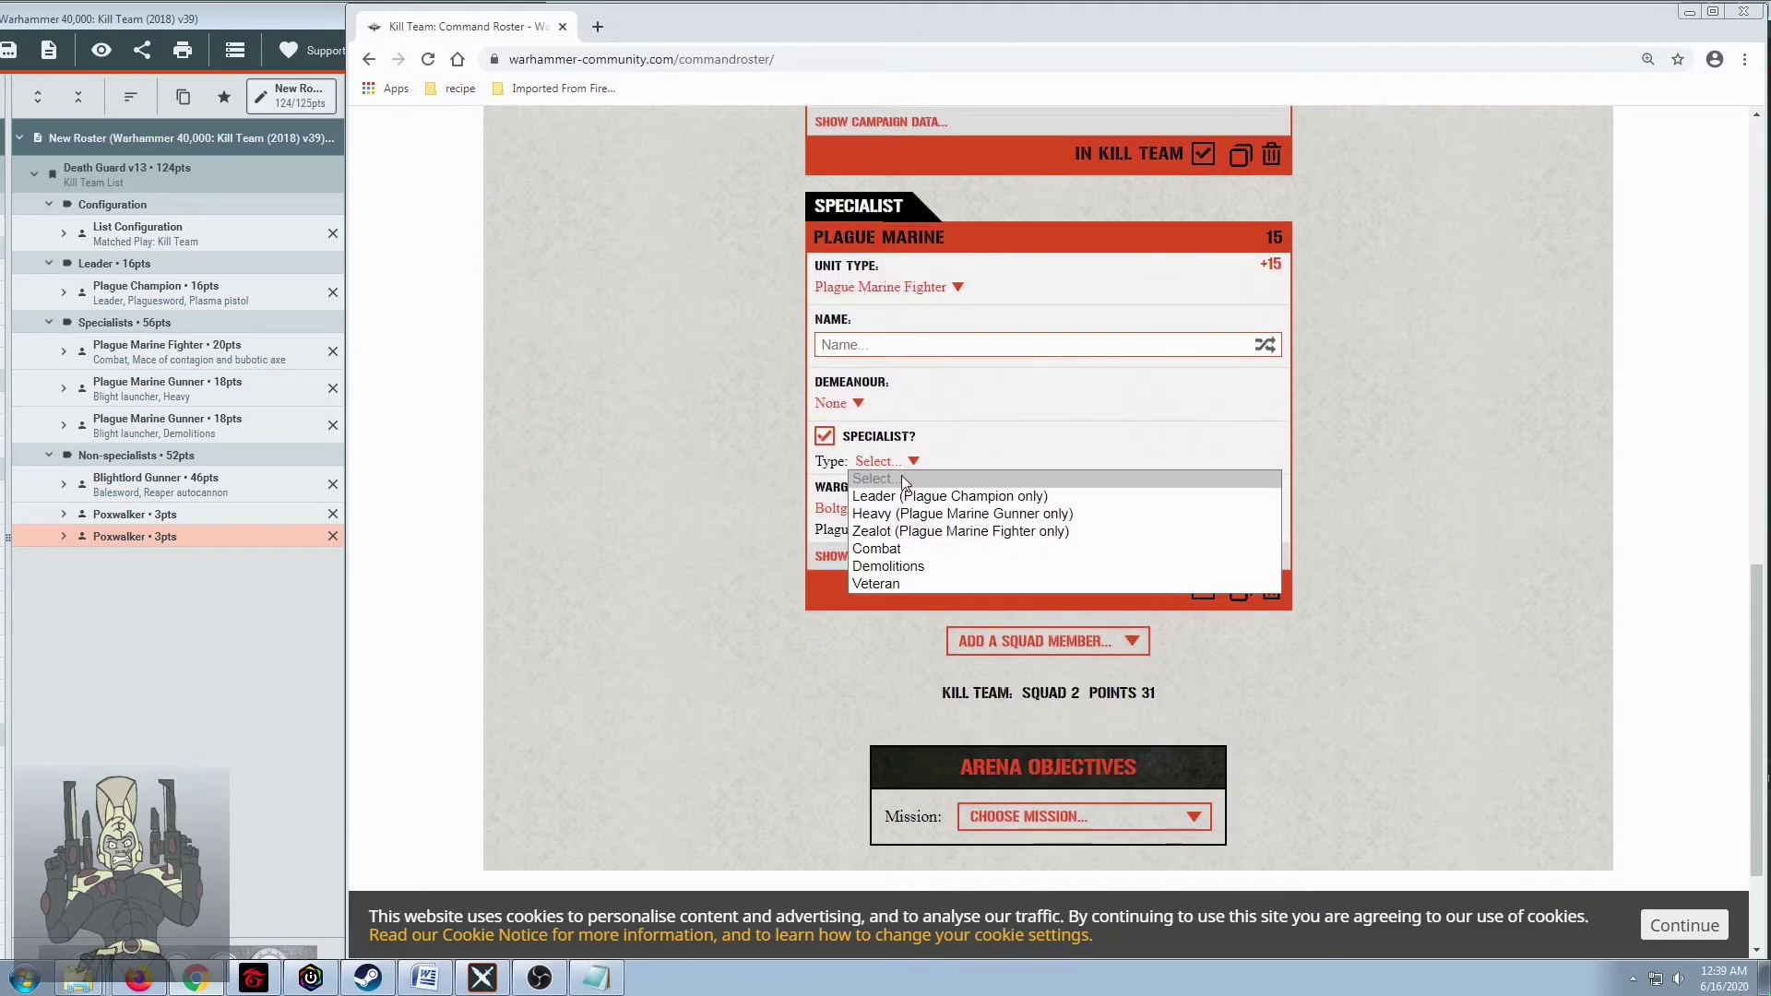
left_click(885, 549)
scroll(782, 600, "down", 2)
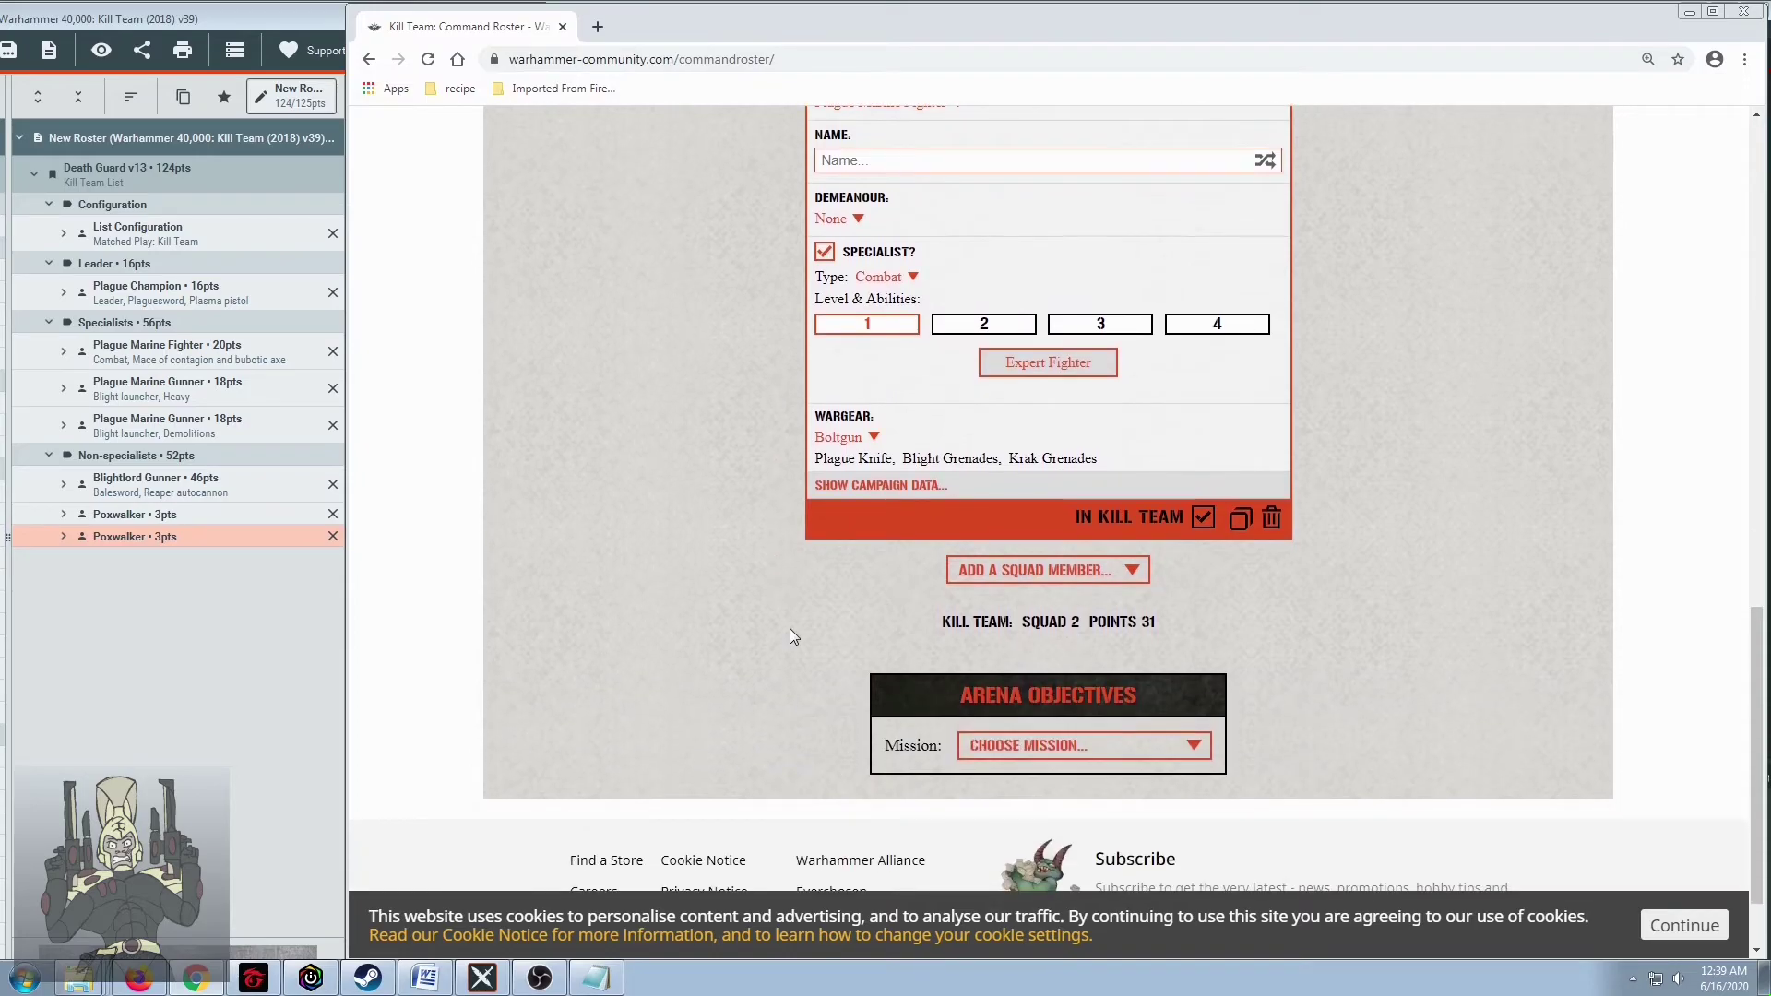
left_click(877, 439)
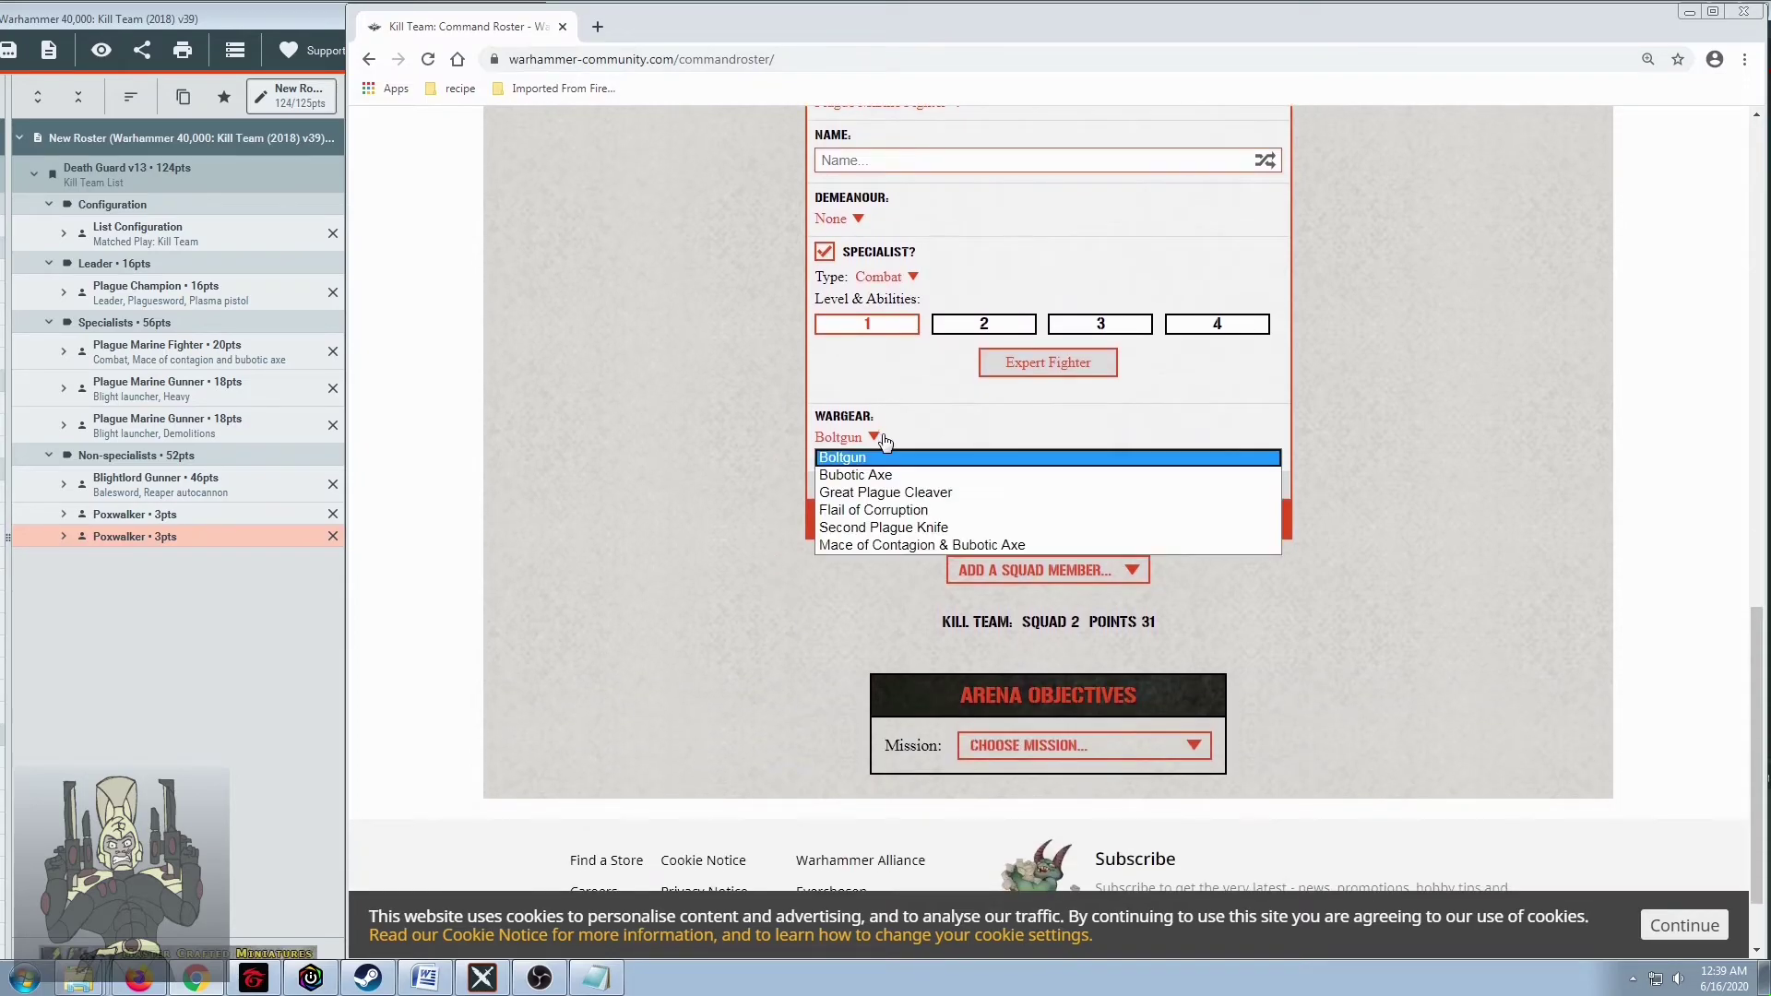
left_click(909, 545)
Add a third Plague Marine to the squad and set its unit type to Plague Marine Gunner
scroll(906, 540, "down", 1)
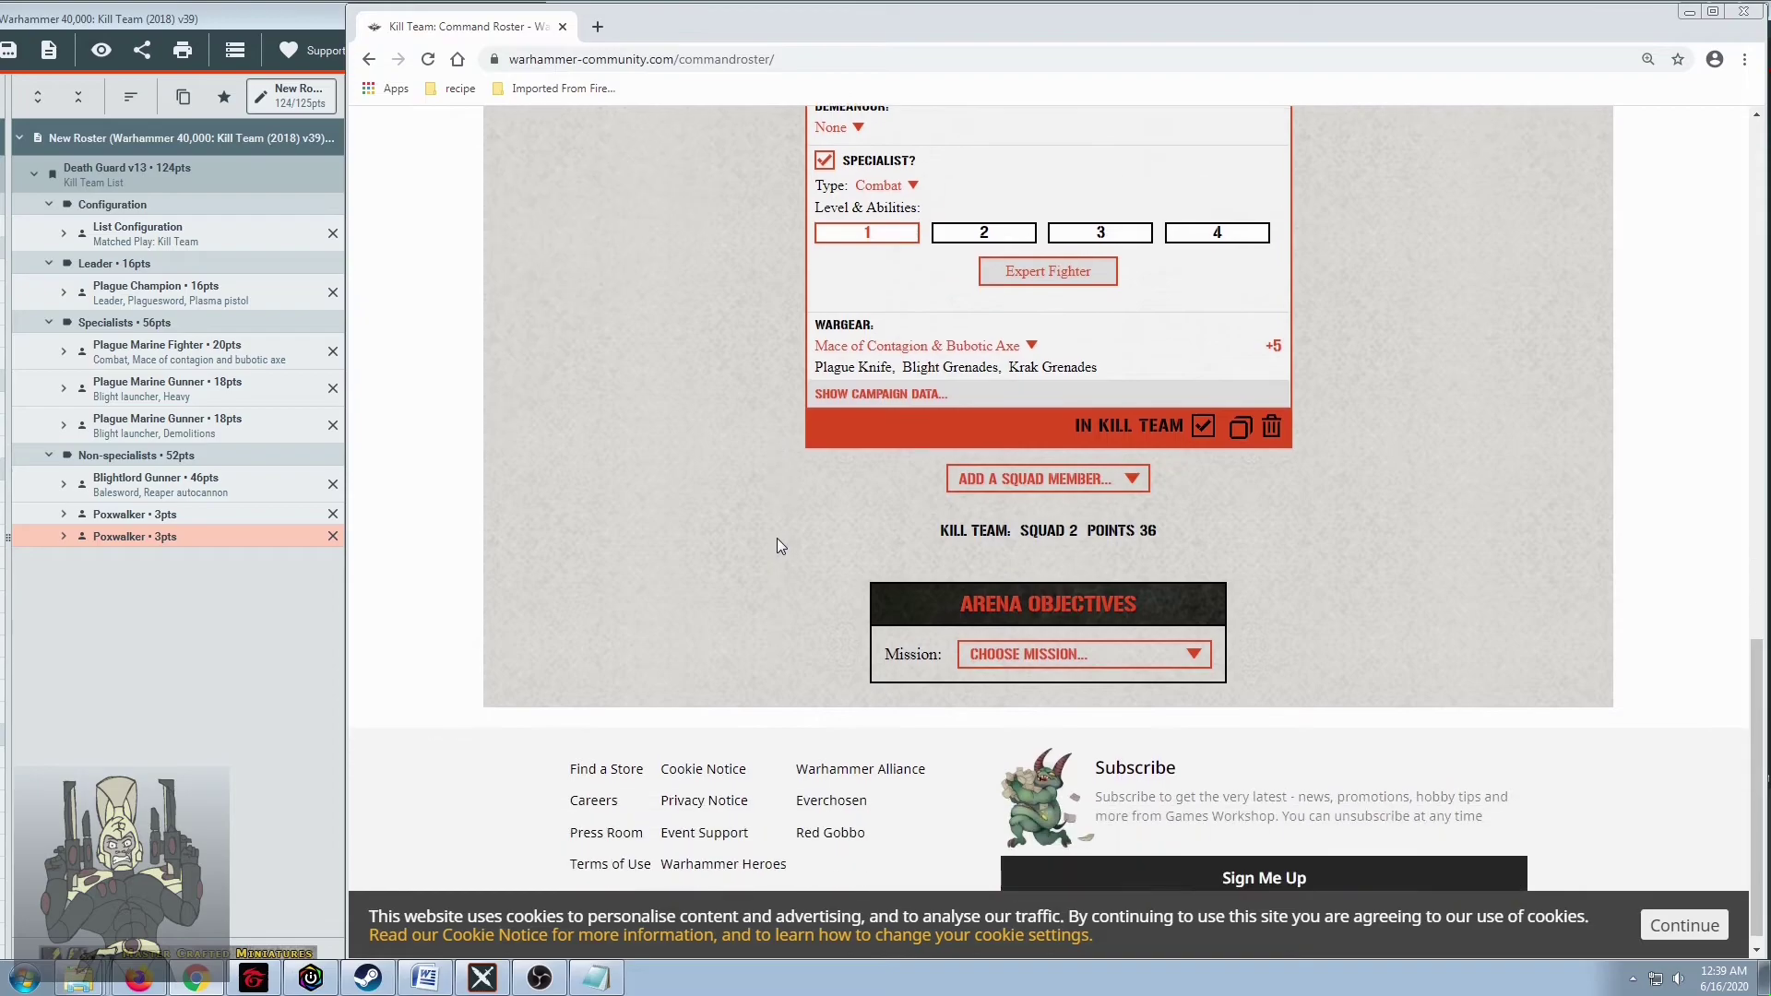
left_click(997, 485)
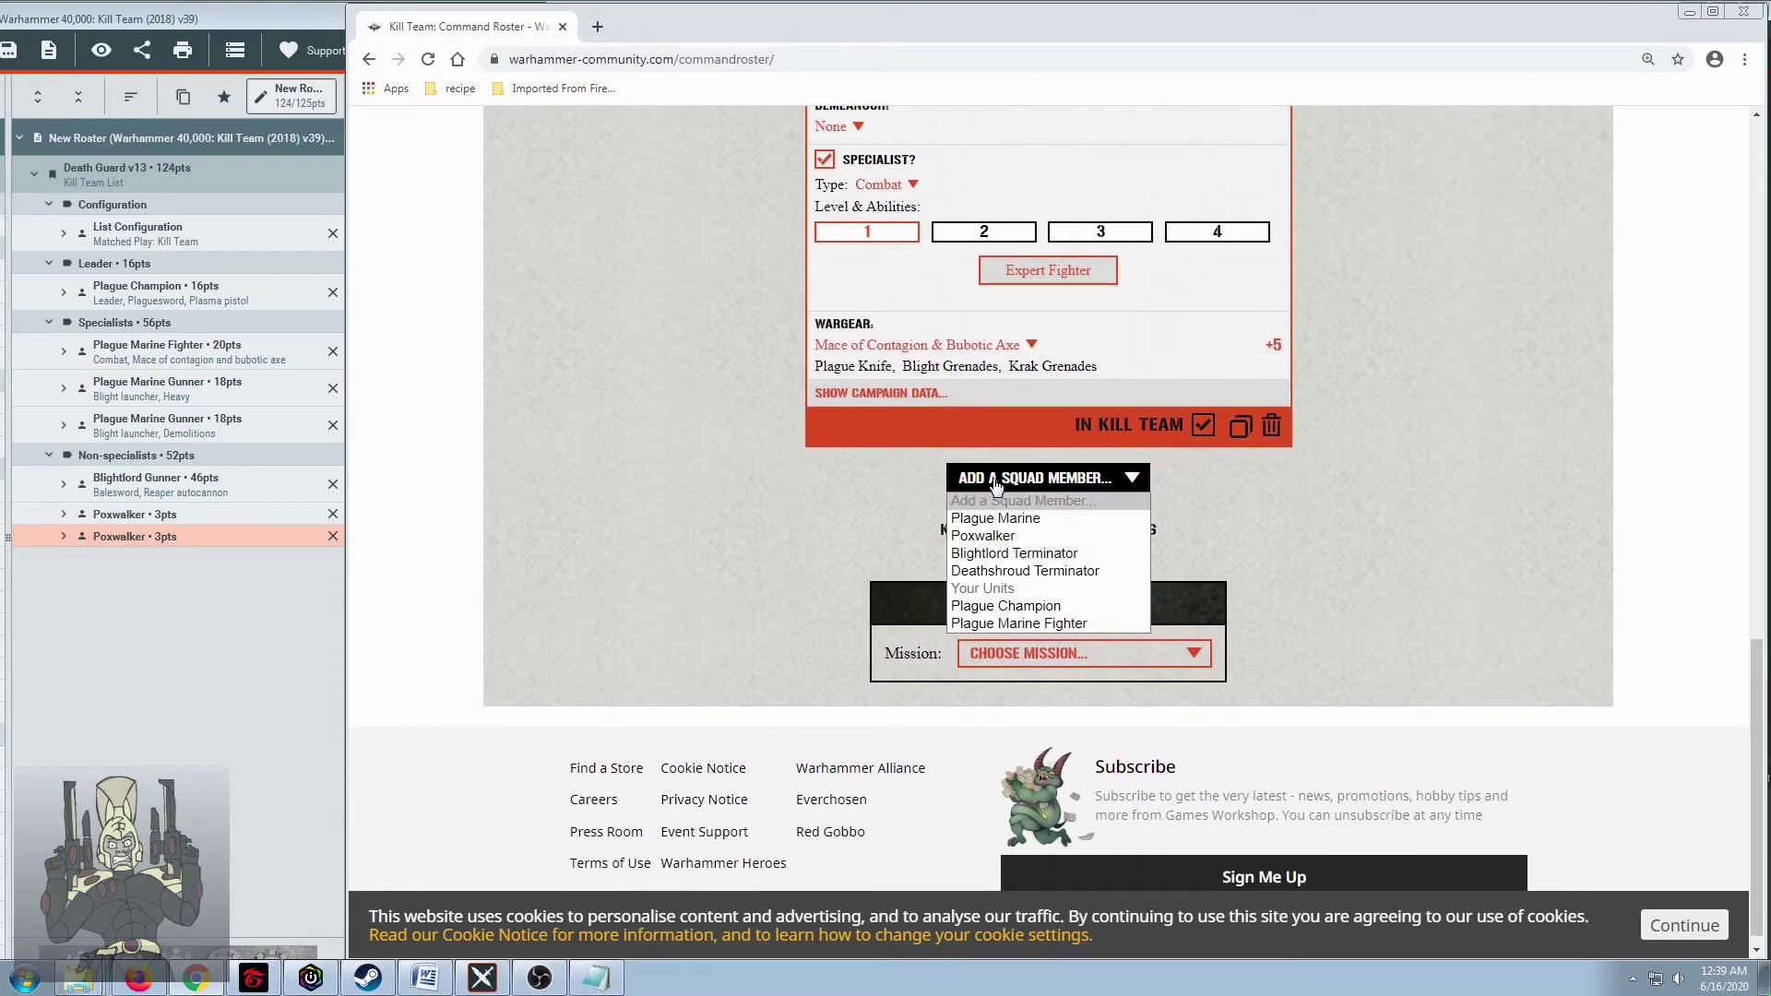
left_click(998, 518)
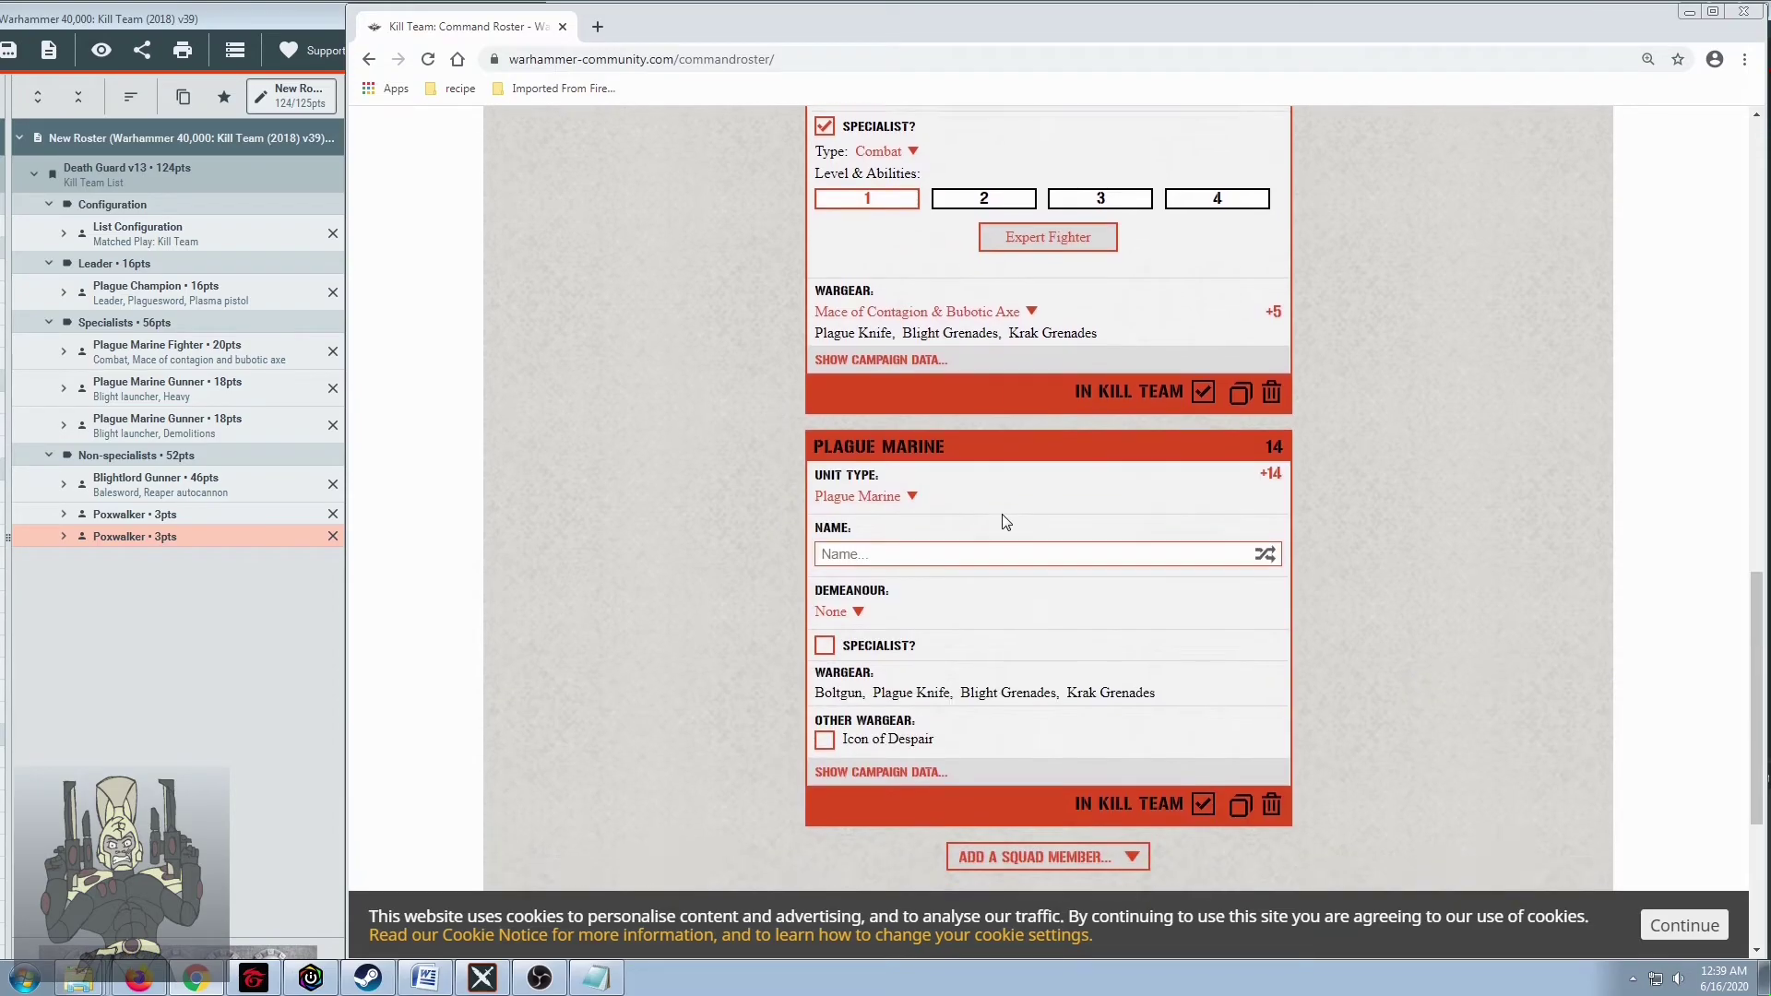
scroll(1001, 517, "down", 3)
left_click(918, 259)
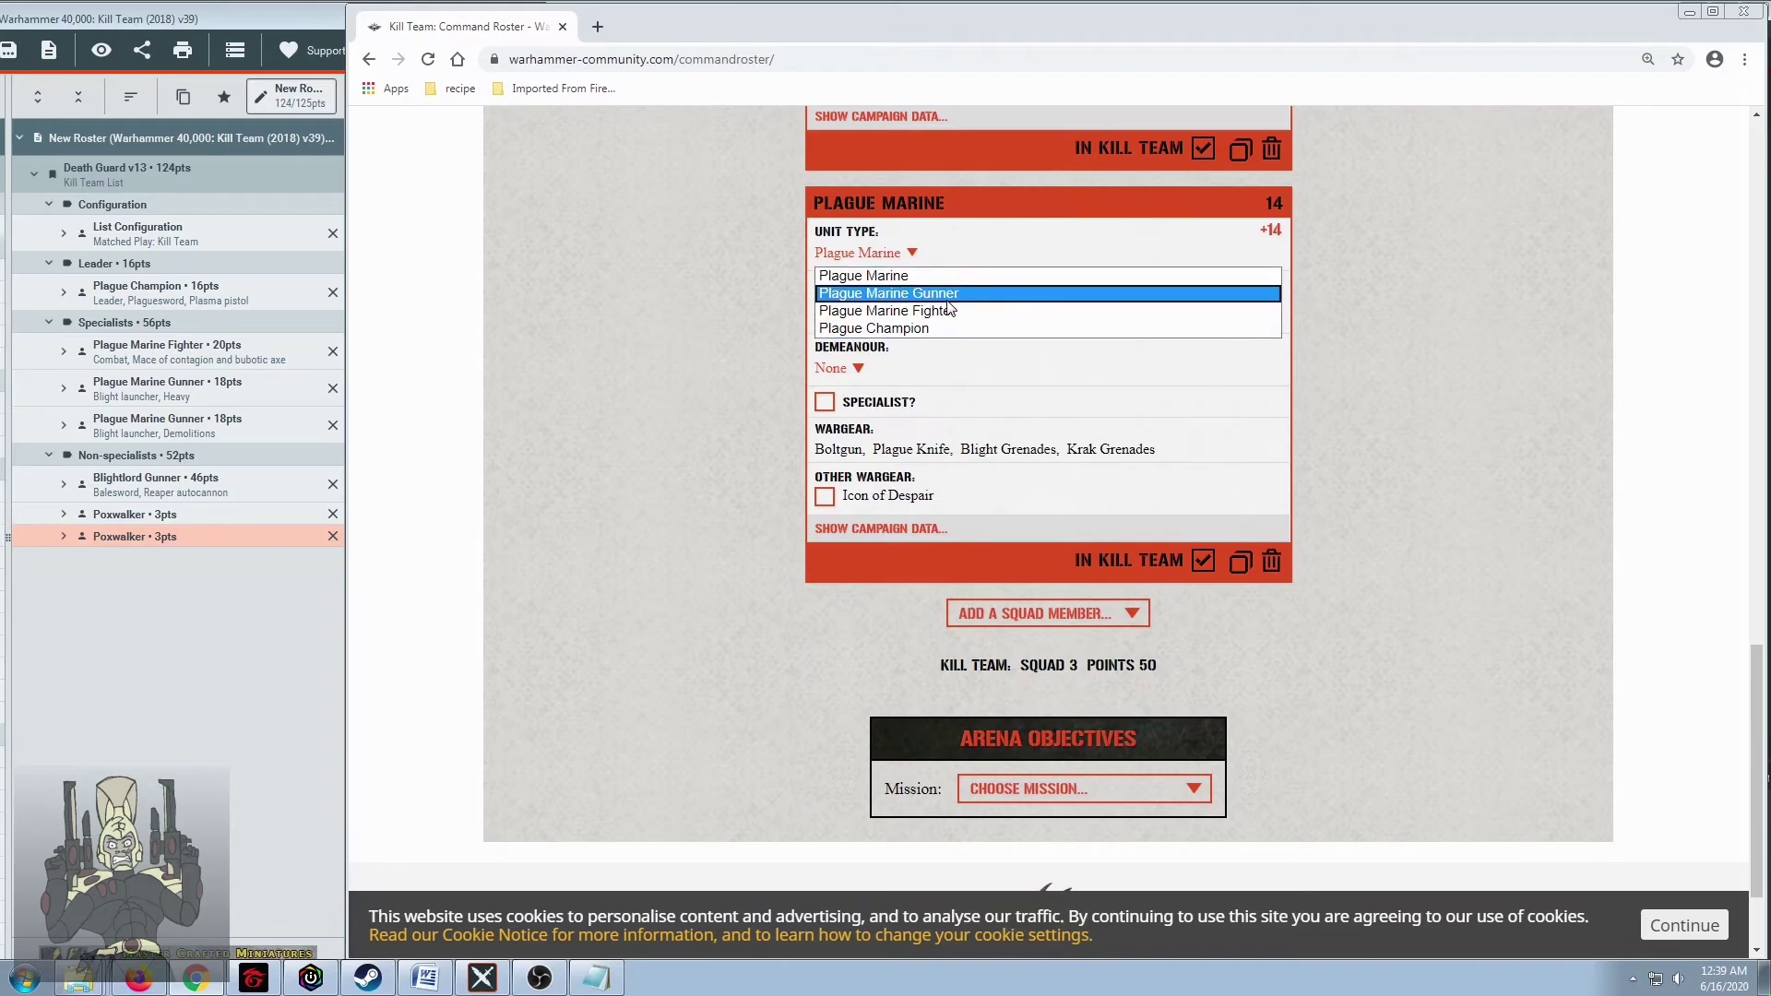
left_click(914, 294)
Equip the Plague Marine Gunner with a Blight Launcher and make it a Heavy specialist
scroll(694, 416, "down", 1)
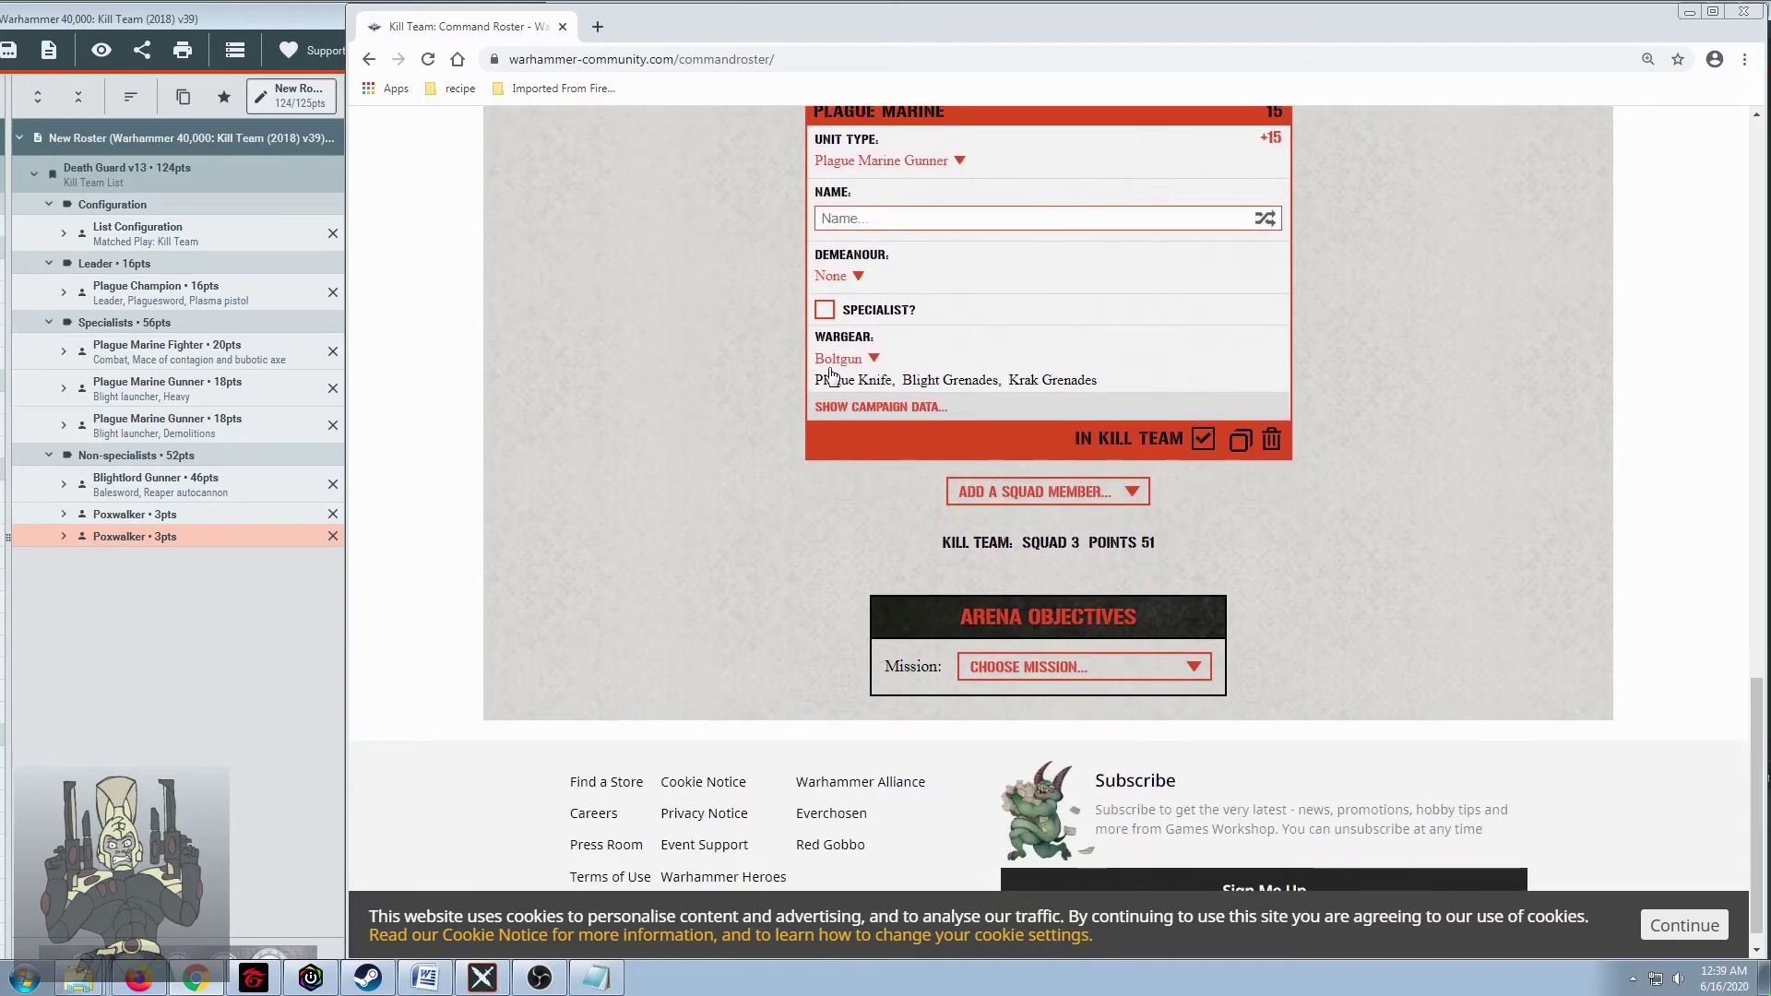
left_click(841, 364)
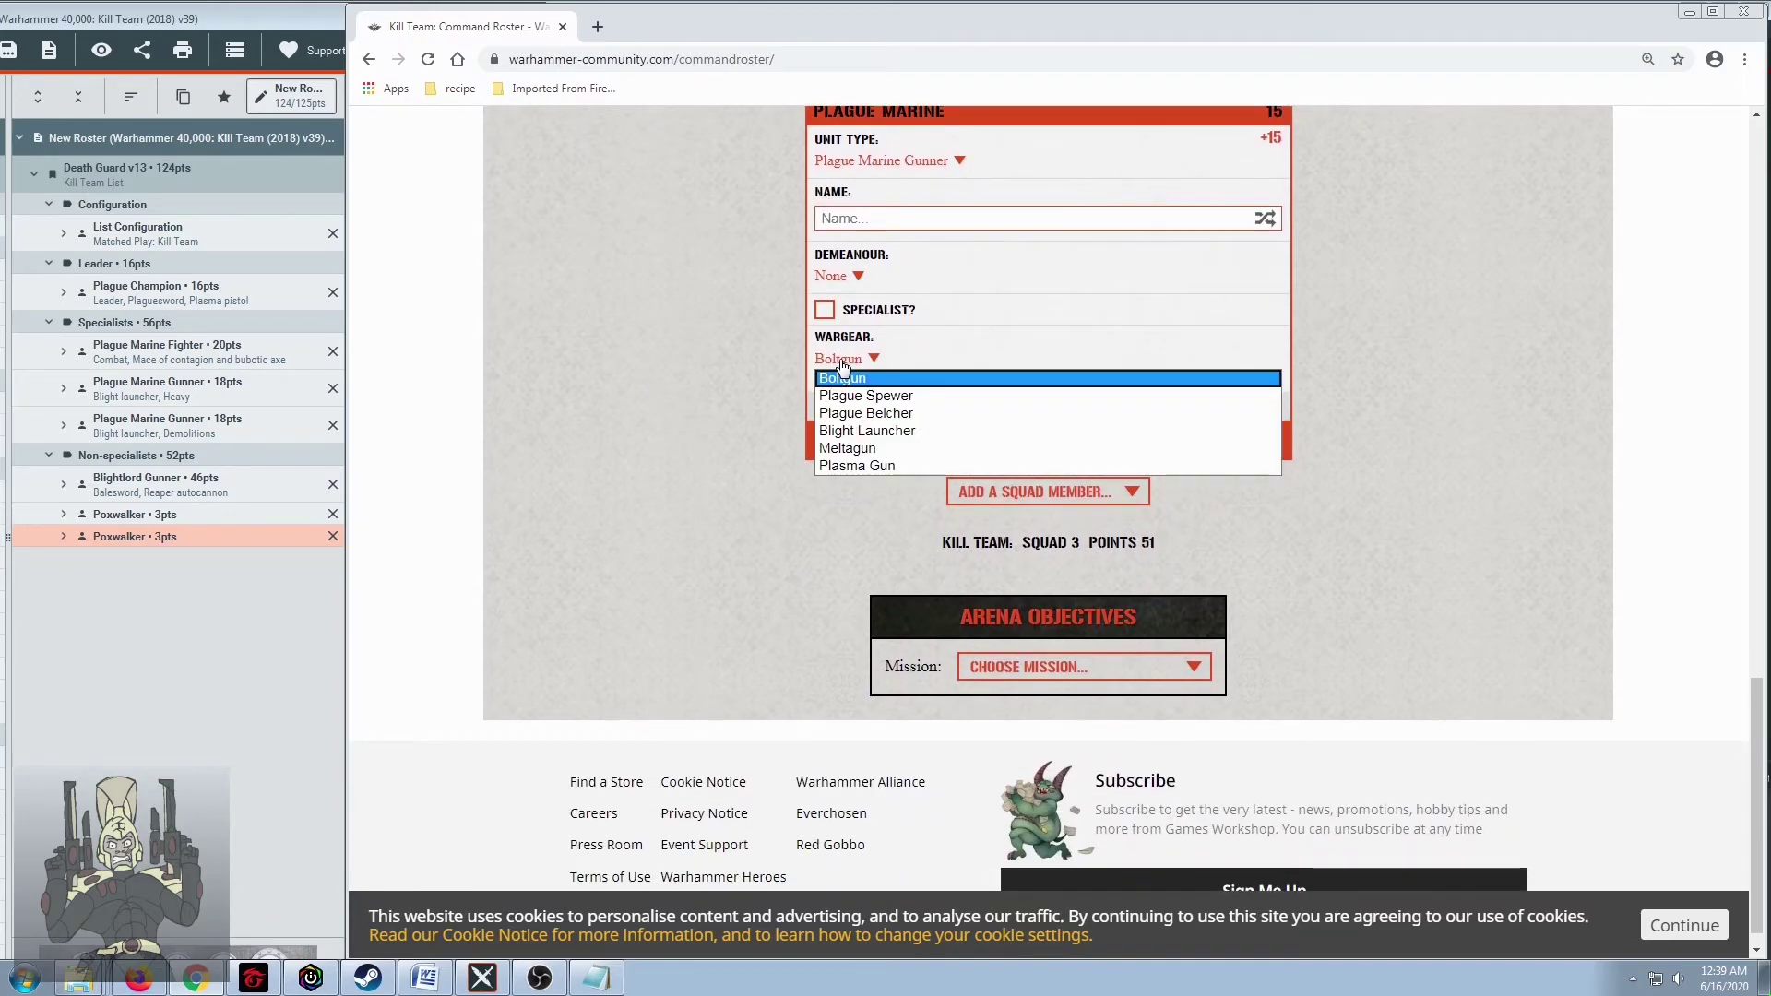
left_click(897, 431)
left_click(829, 313)
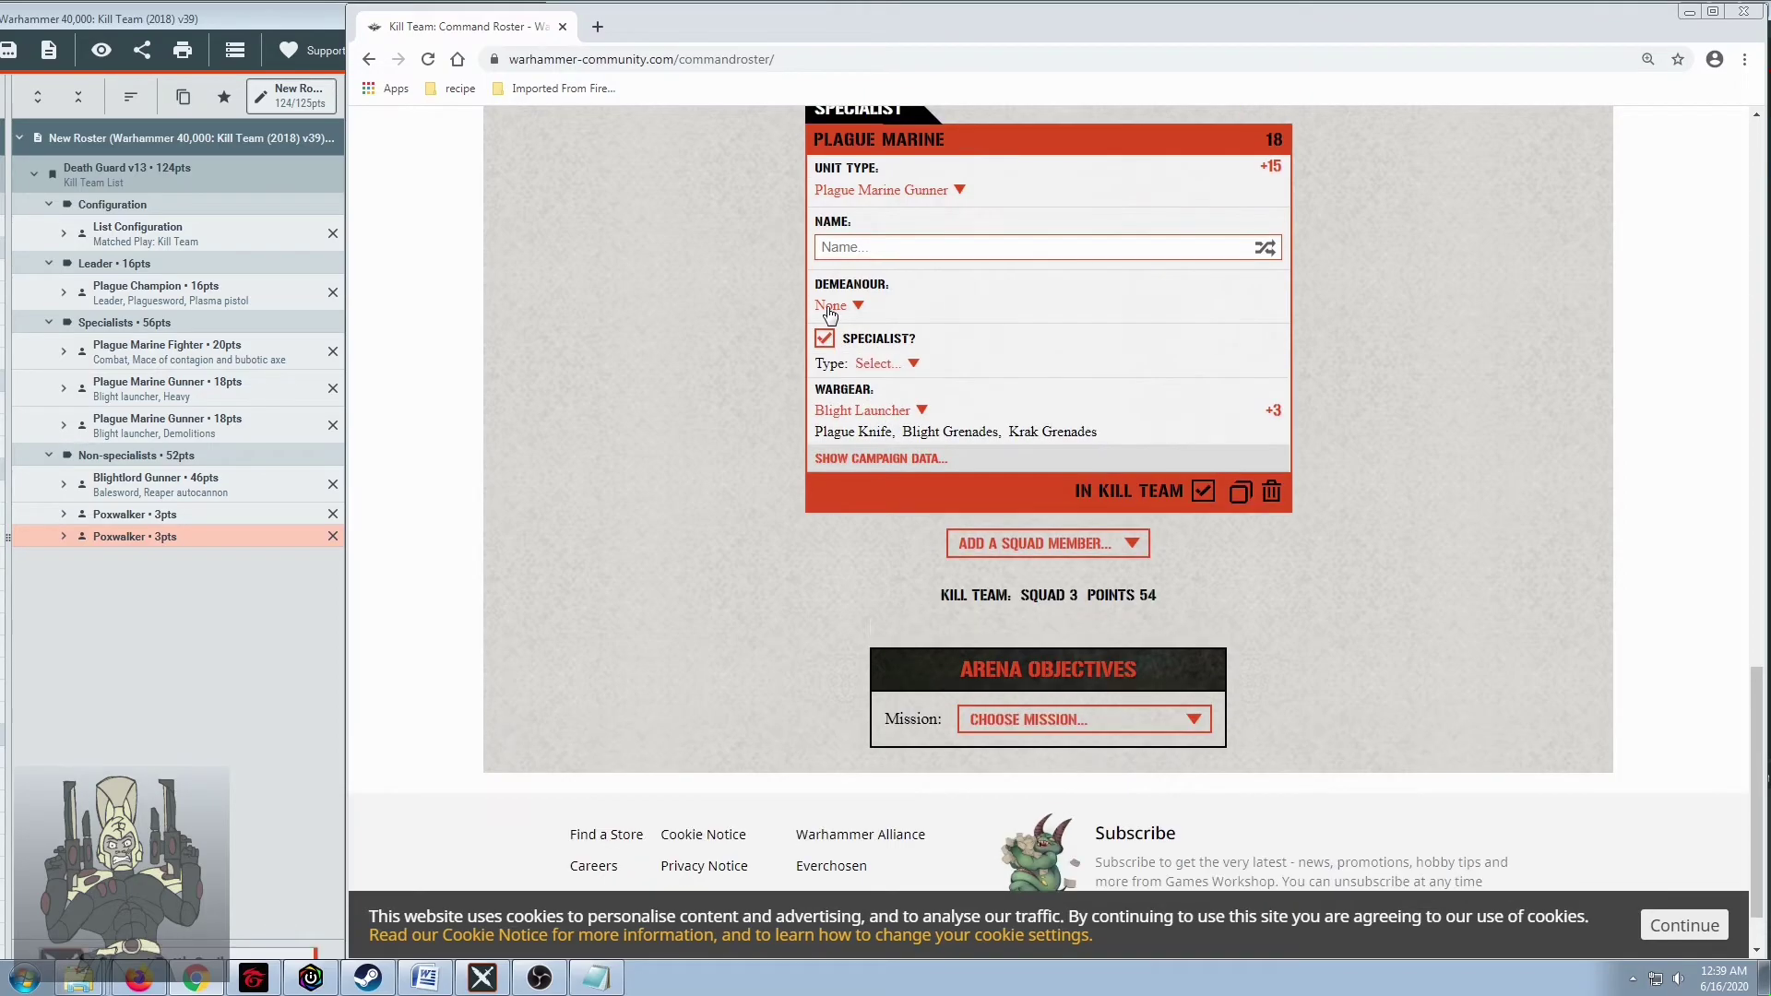
left_click(914, 367)
left_click(922, 415)
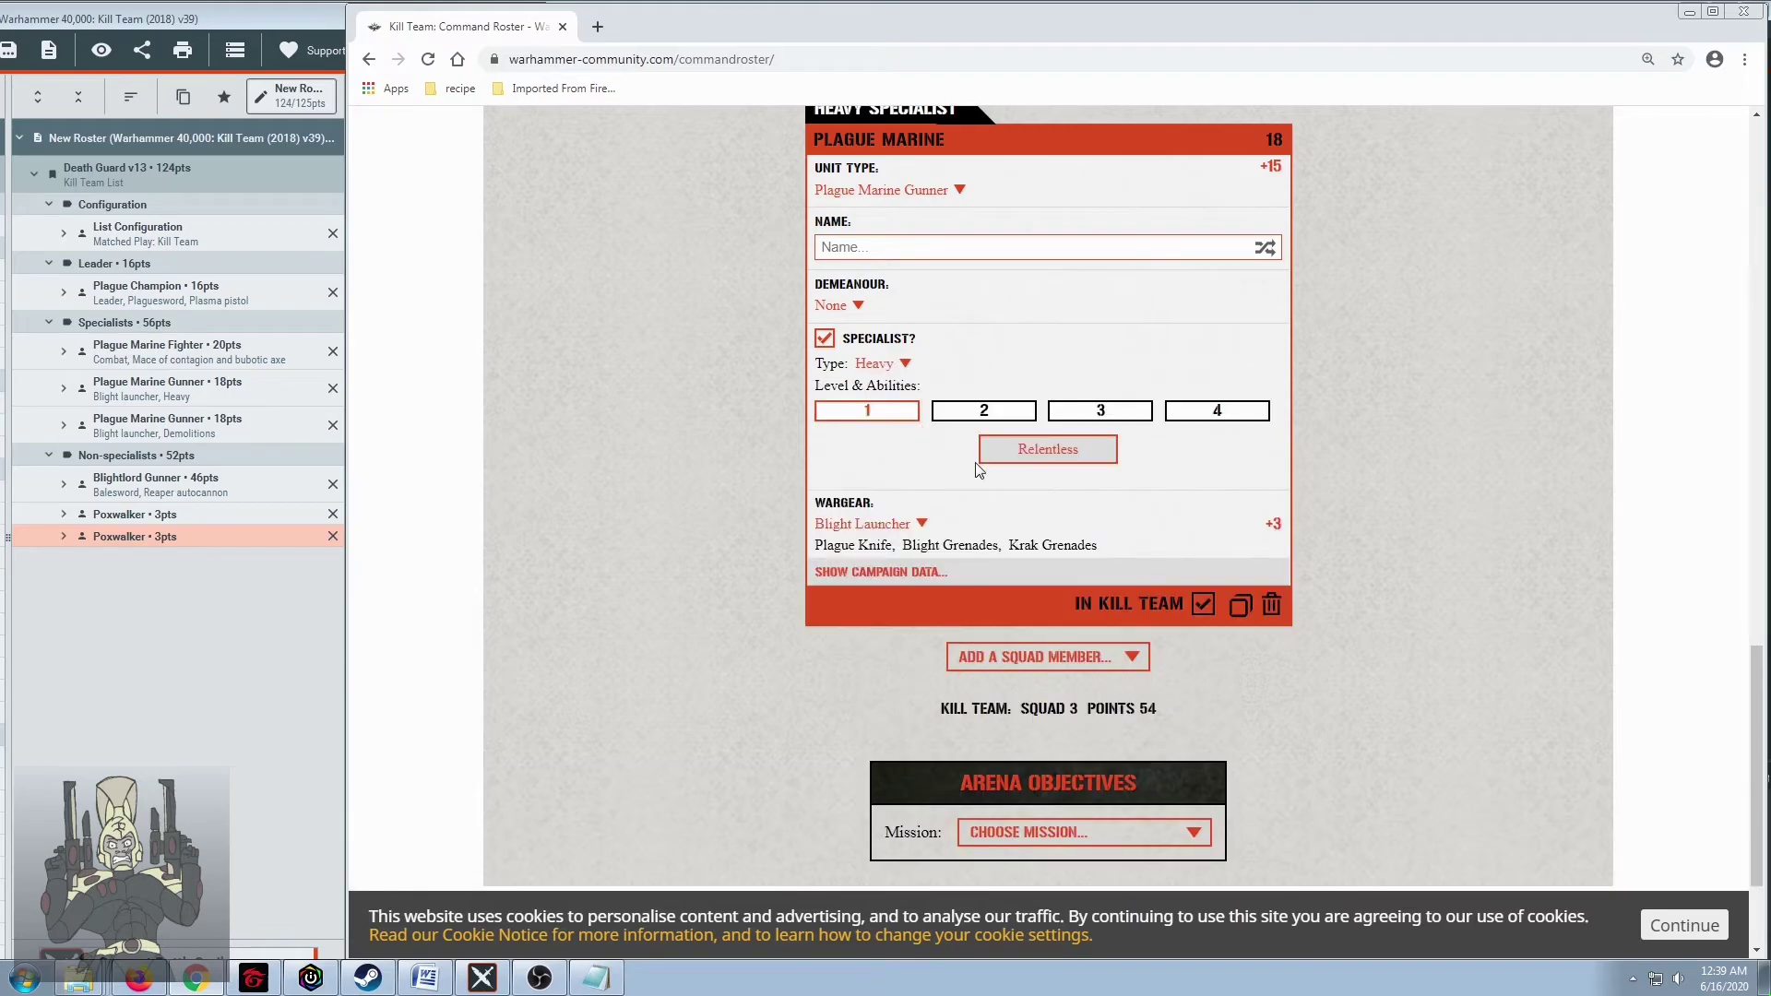
Add another Plague Marine to the squad as the second Plague Marine Gunner
scroll(1007, 466, "down", 2)
left_click(1008, 462)
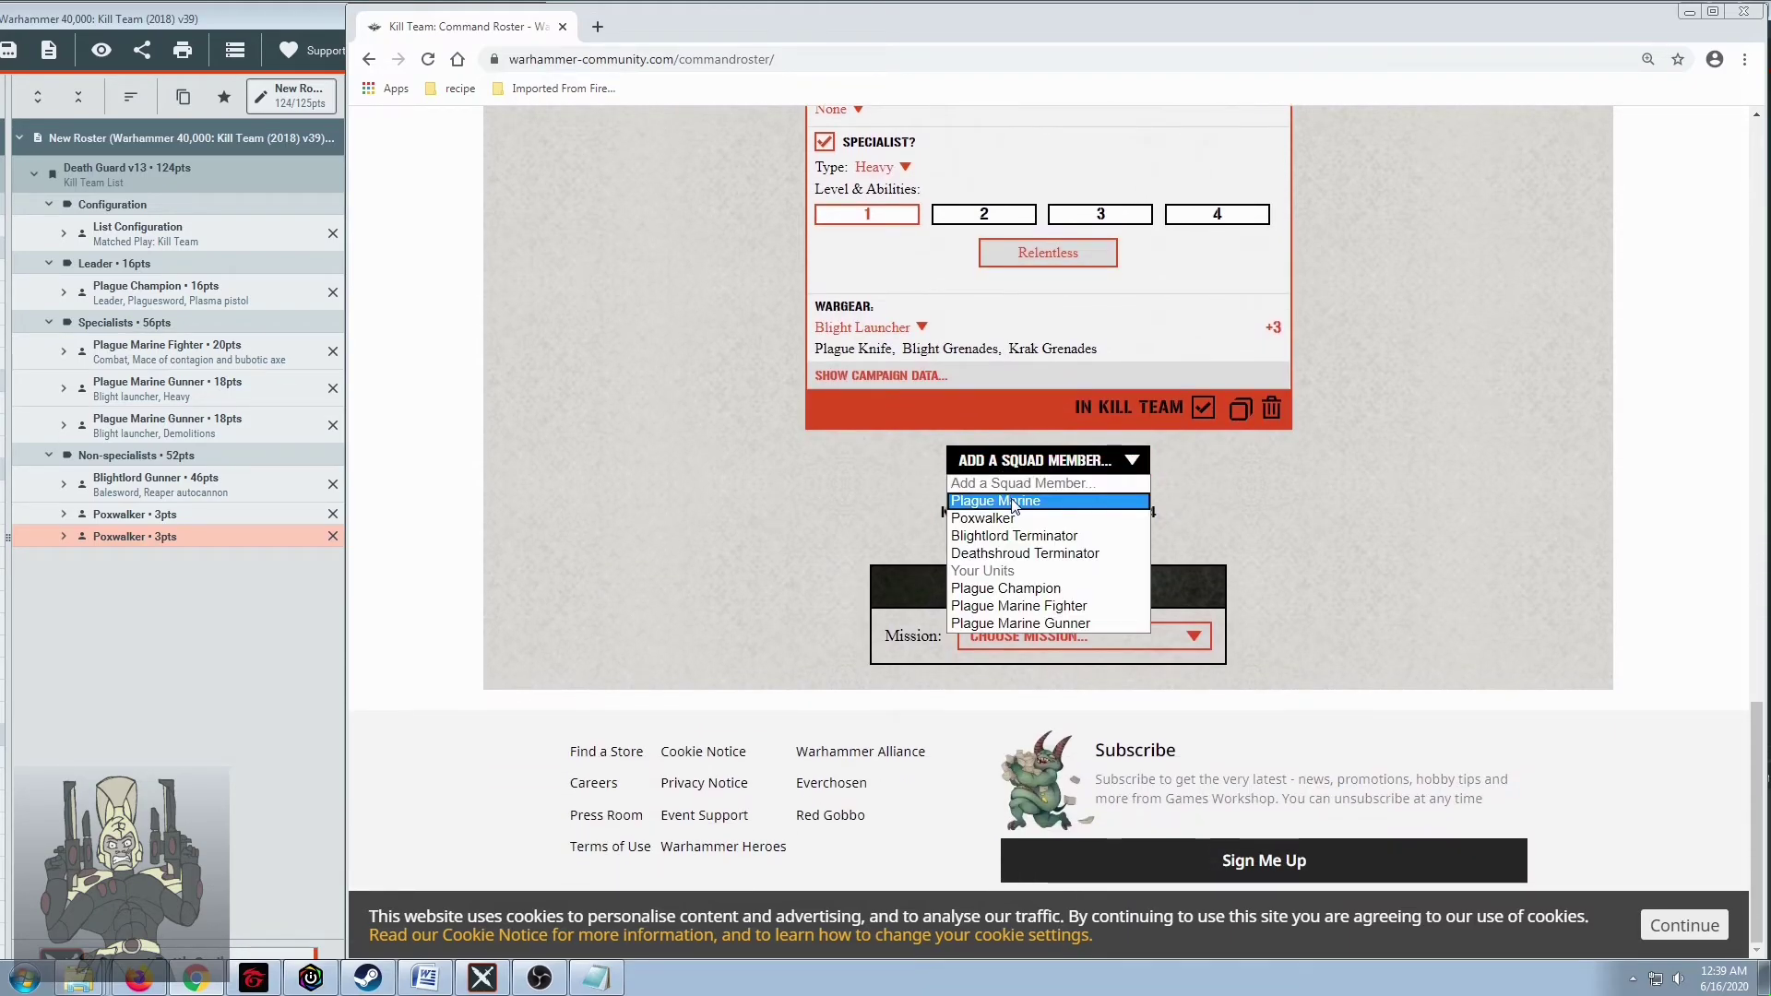
left_click(1006, 501)
left_click(917, 513)
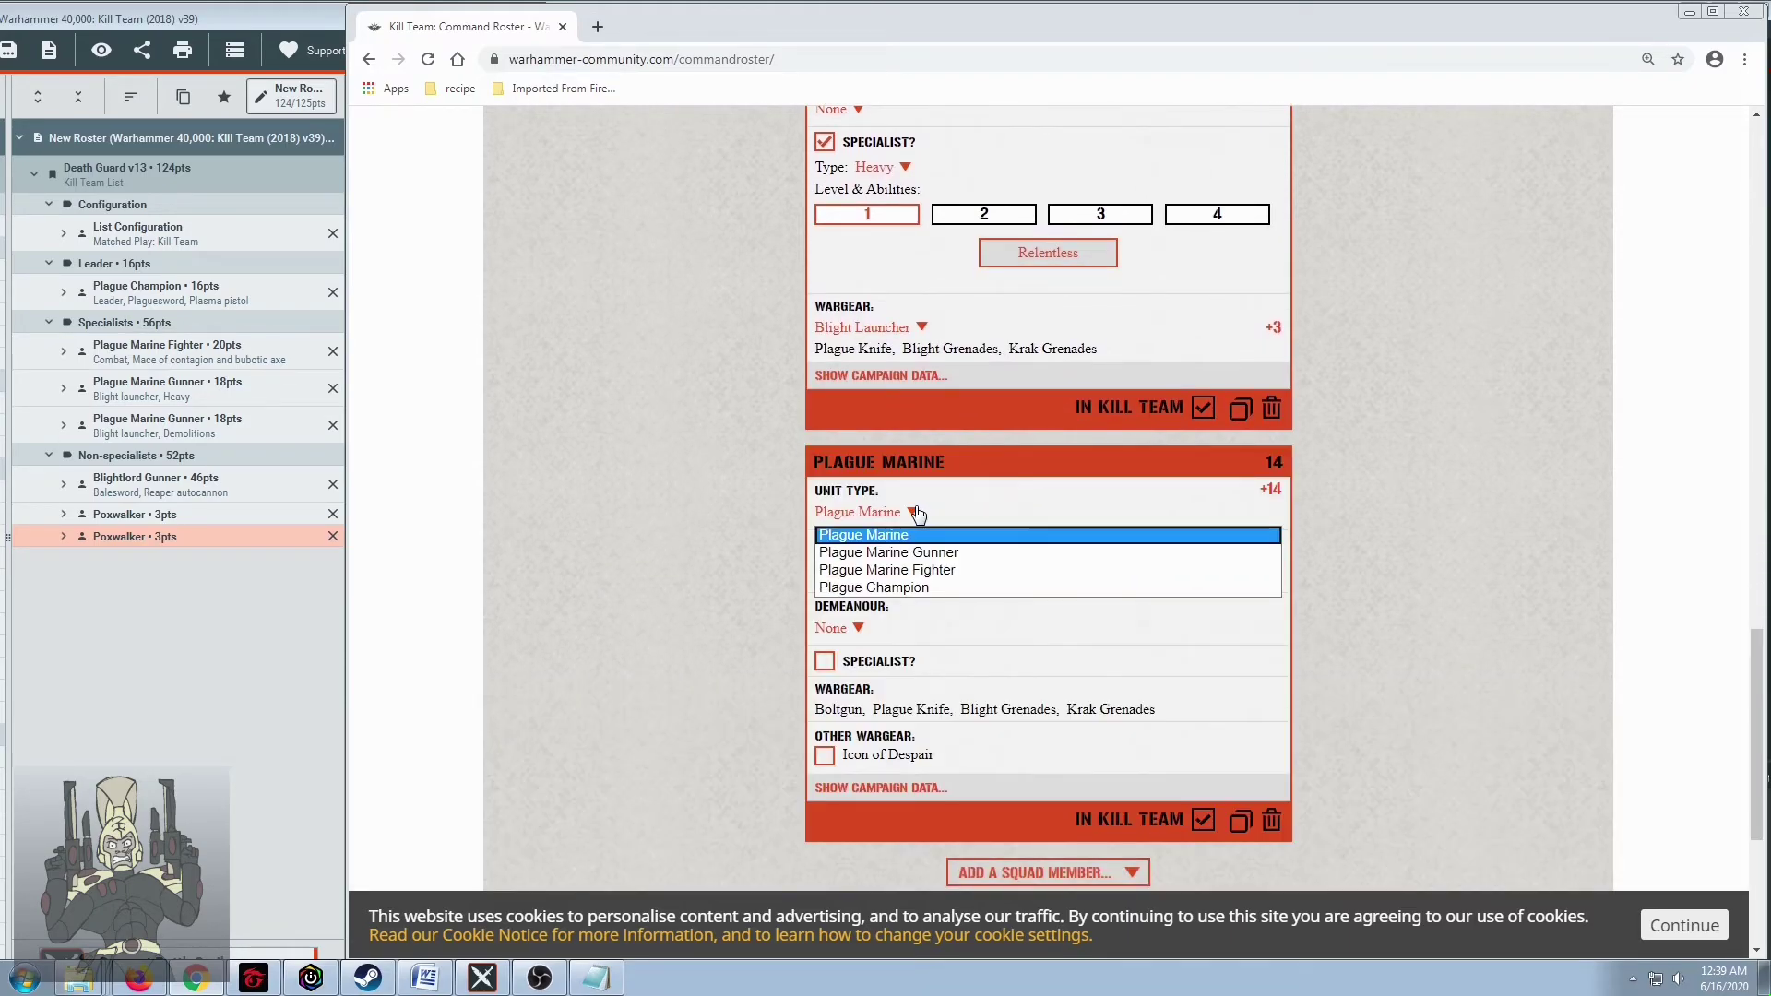
left_click(918, 554)
Make the second Plague Marine Gunner a Demolitions specialist armed with a Blight Launcher
scroll(850, 483, "down", 2)
left_click(825, 477)
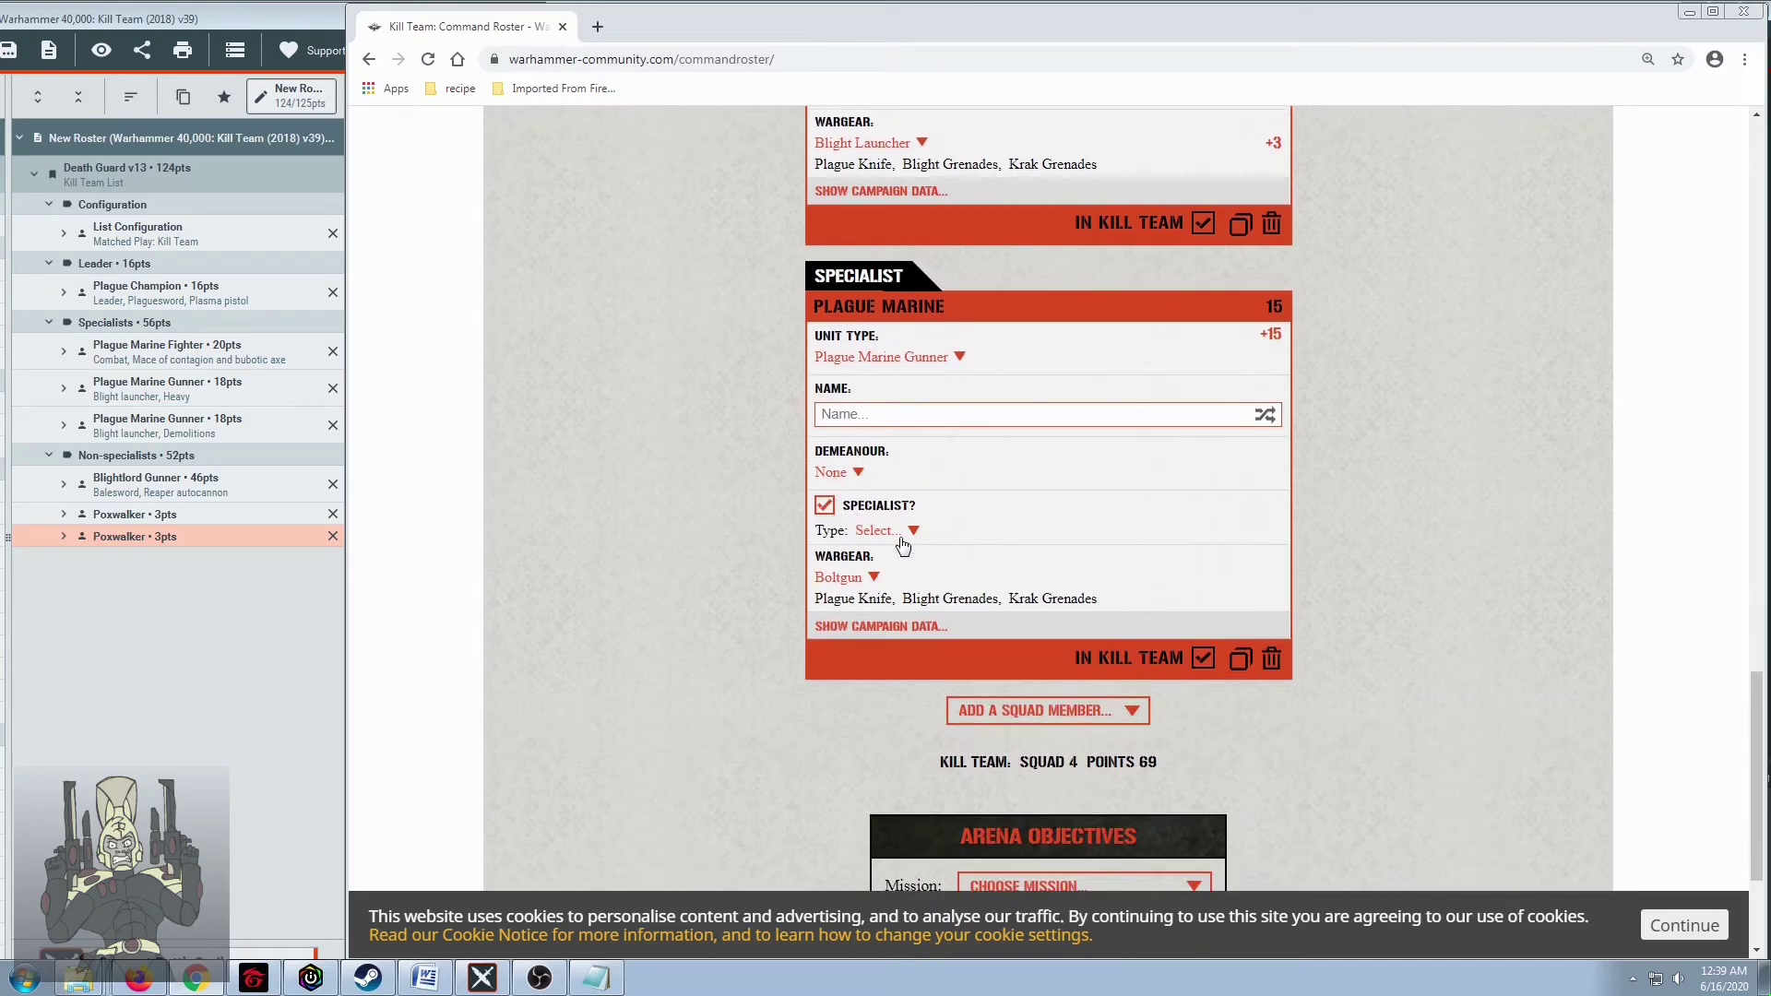
left_click(902, 535)
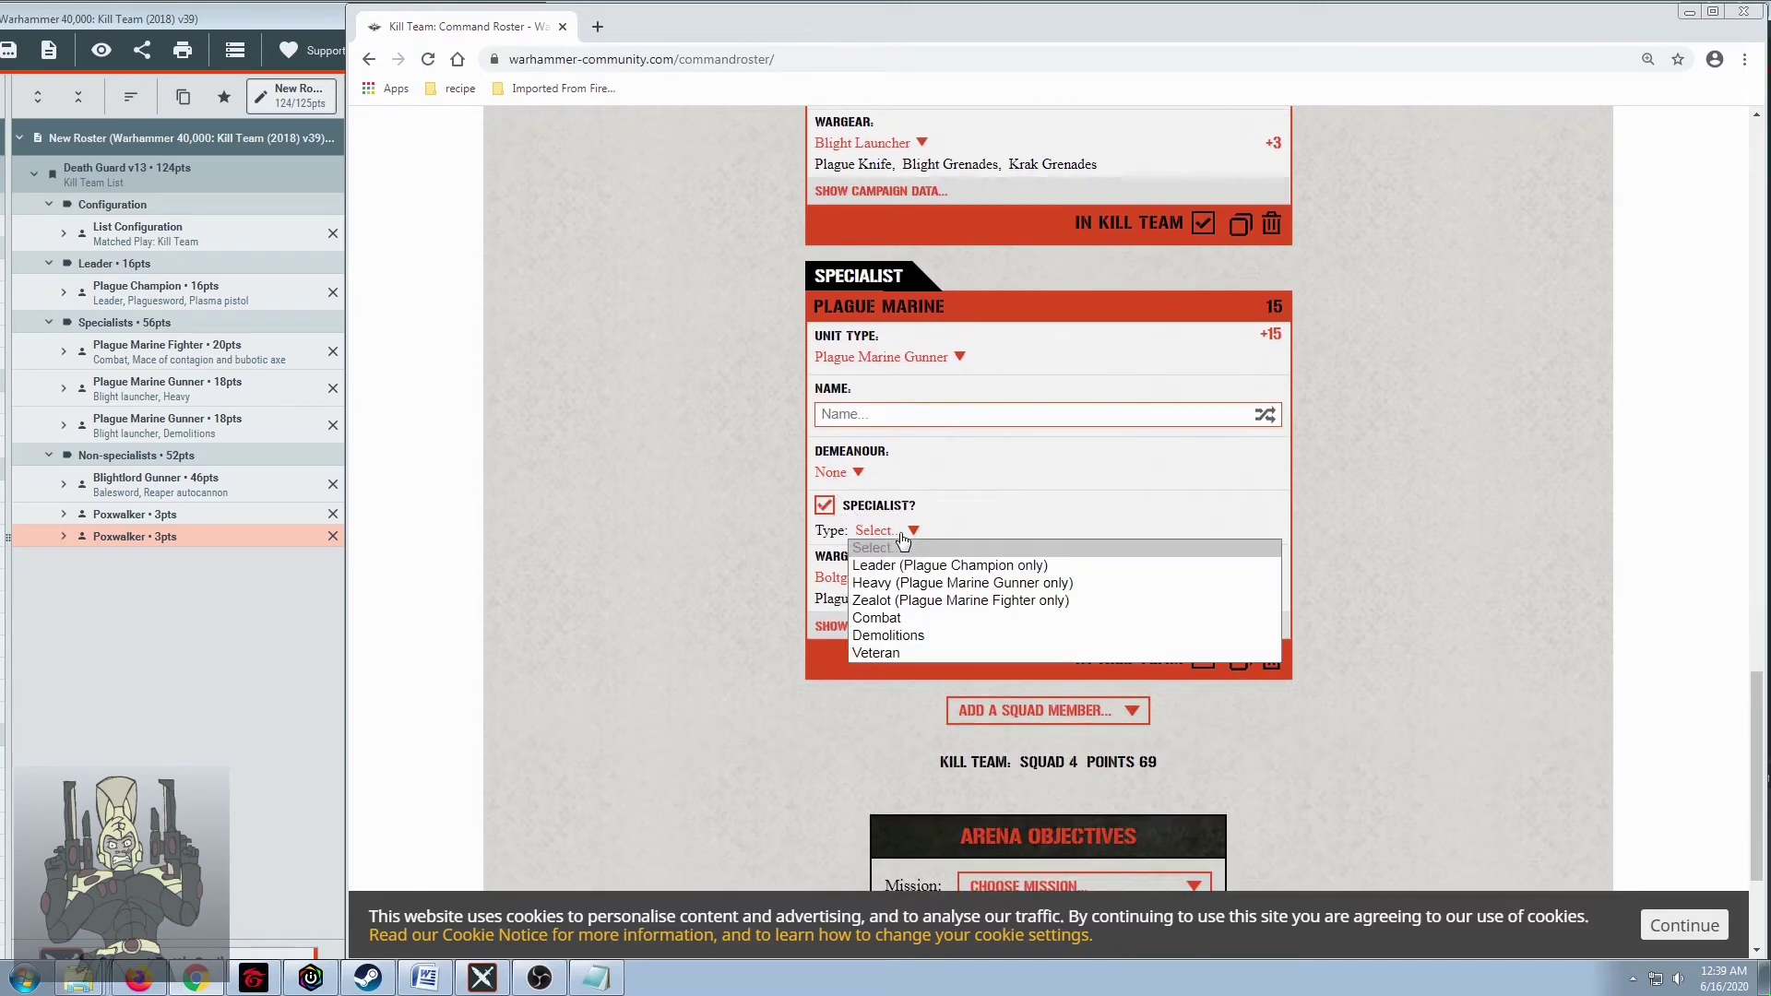
left_click(909, 636)
scroll(883, 598, "down", 2)
scroll(883, 598, "down", 1)
left_click(879, 414)
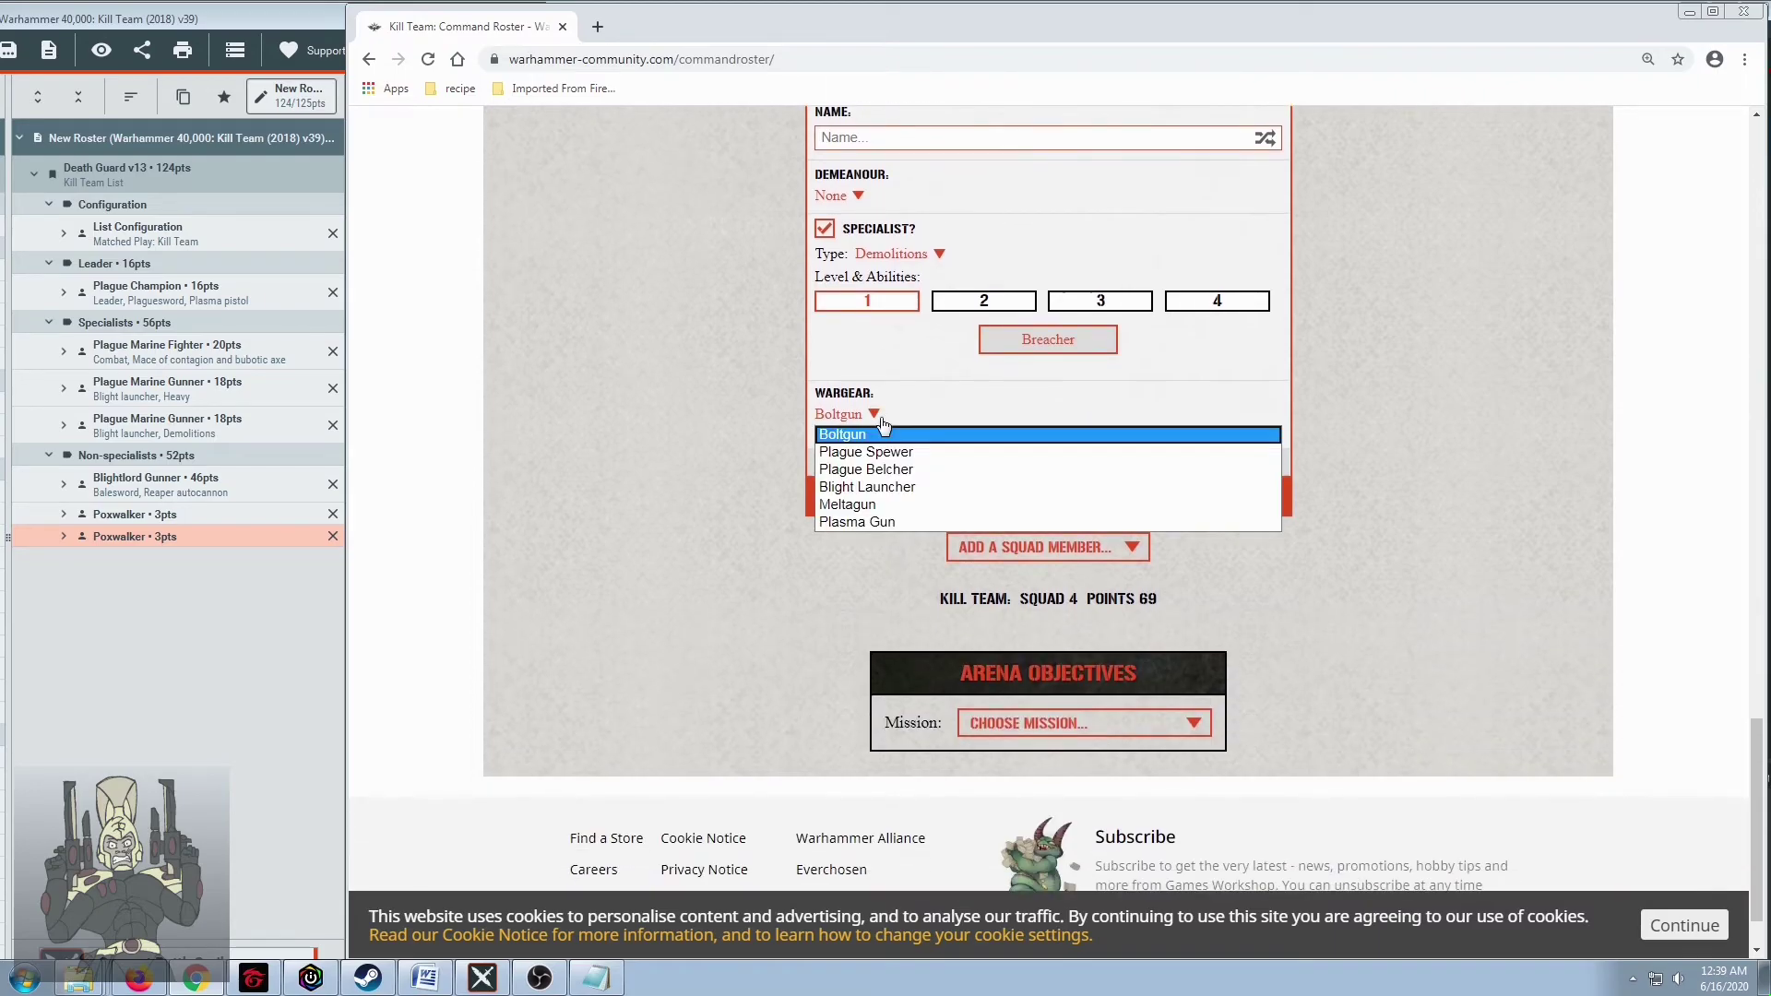
left_click(885, 489)
scroll(709, 473, "down", 1)
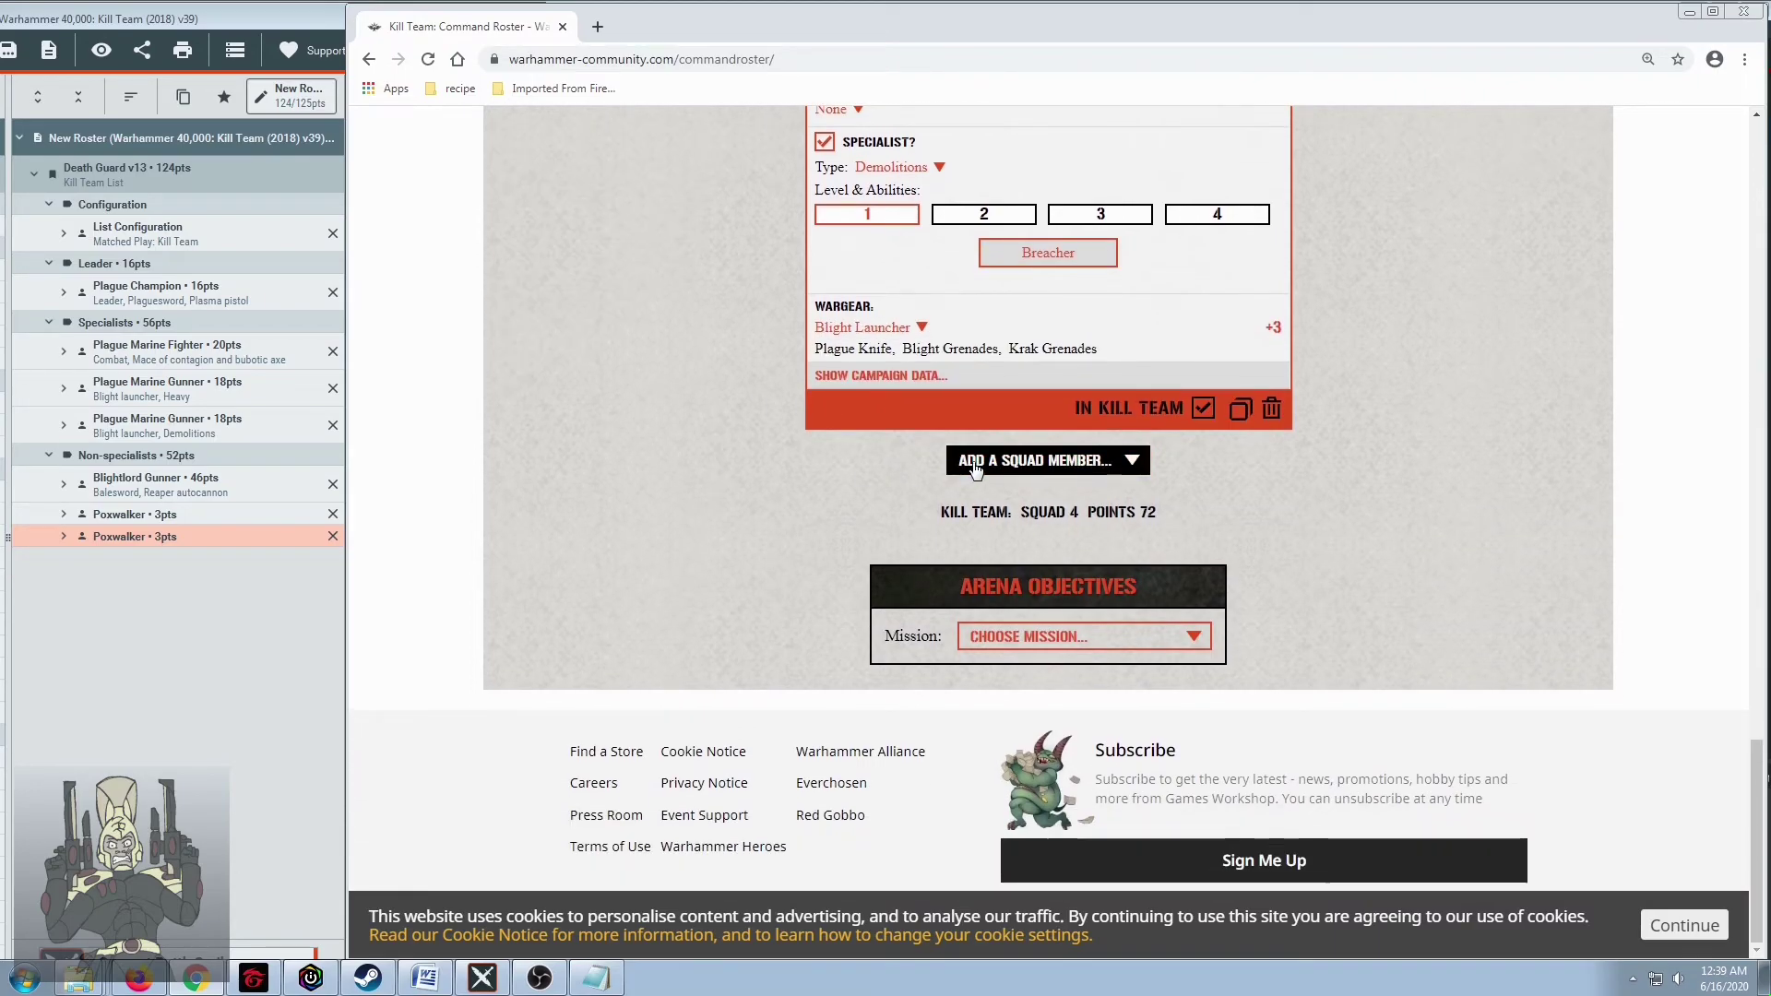
scroll(936, 436, "up", 3)
scroll(930, 434, "up", 12)
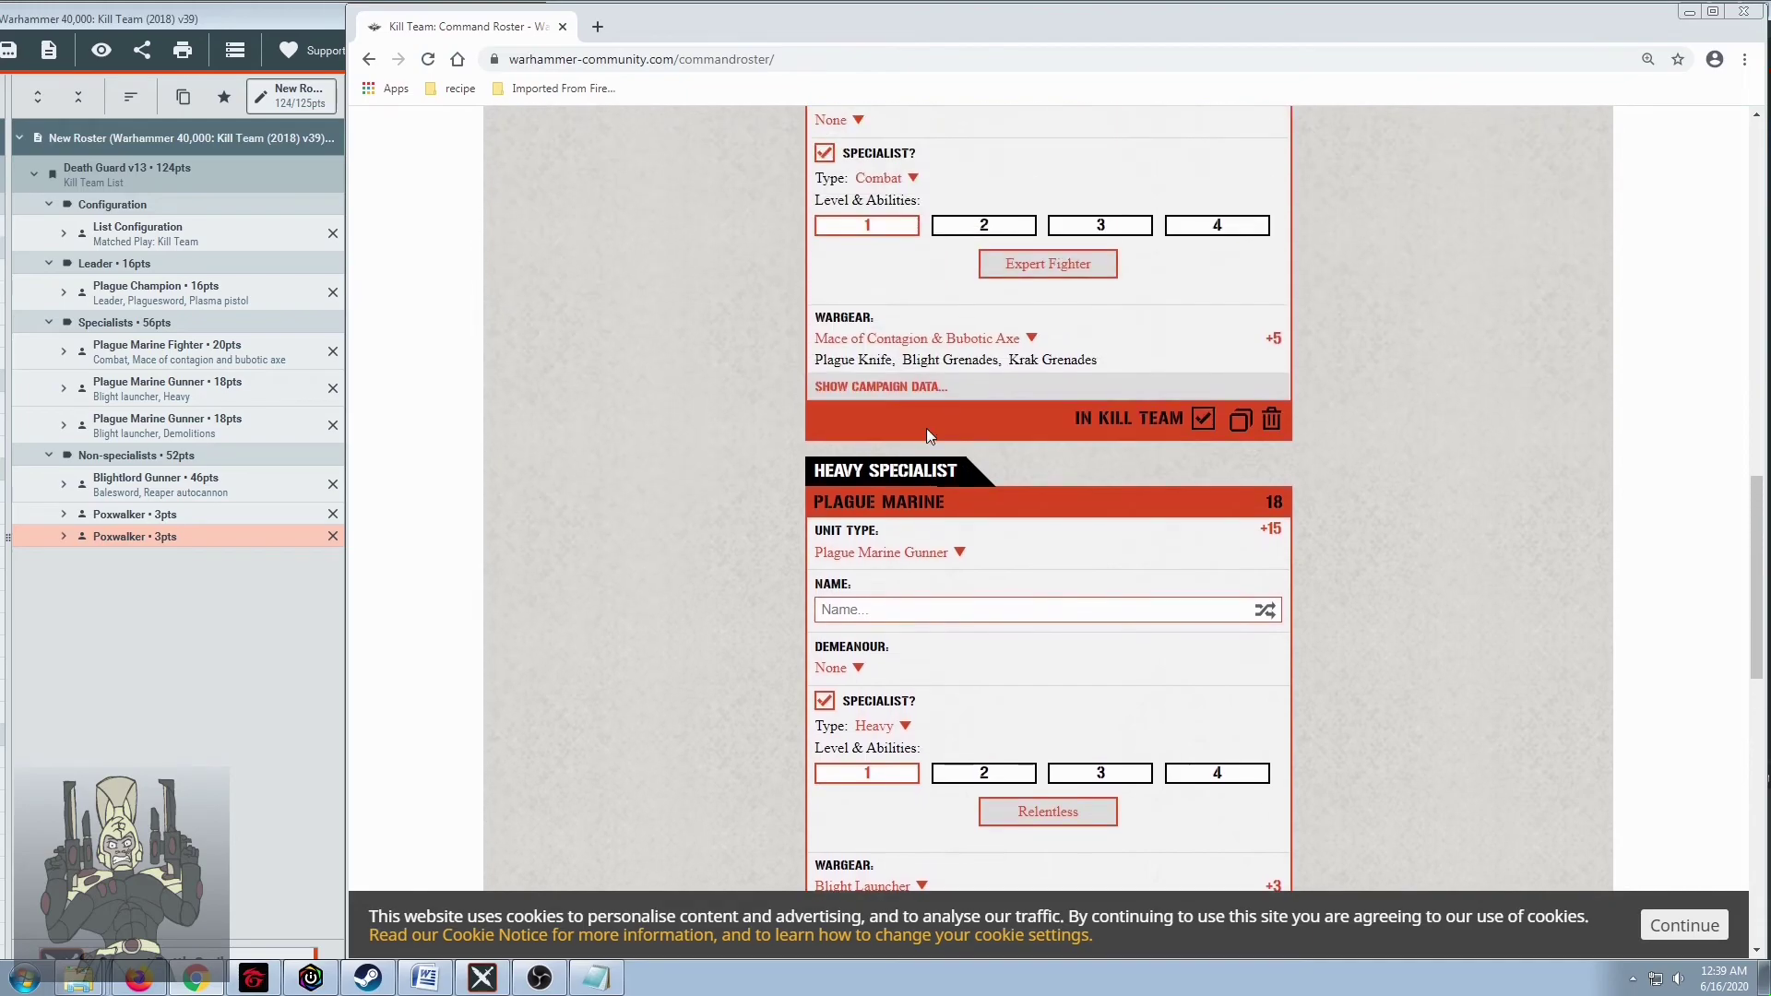
Add a Blightlord Terminator to the squad as a Blightlord Gunner armed with a Reaper Autocannon
scroll(928, 426, "down", 13)
scroll(930, 420, "down", 2)
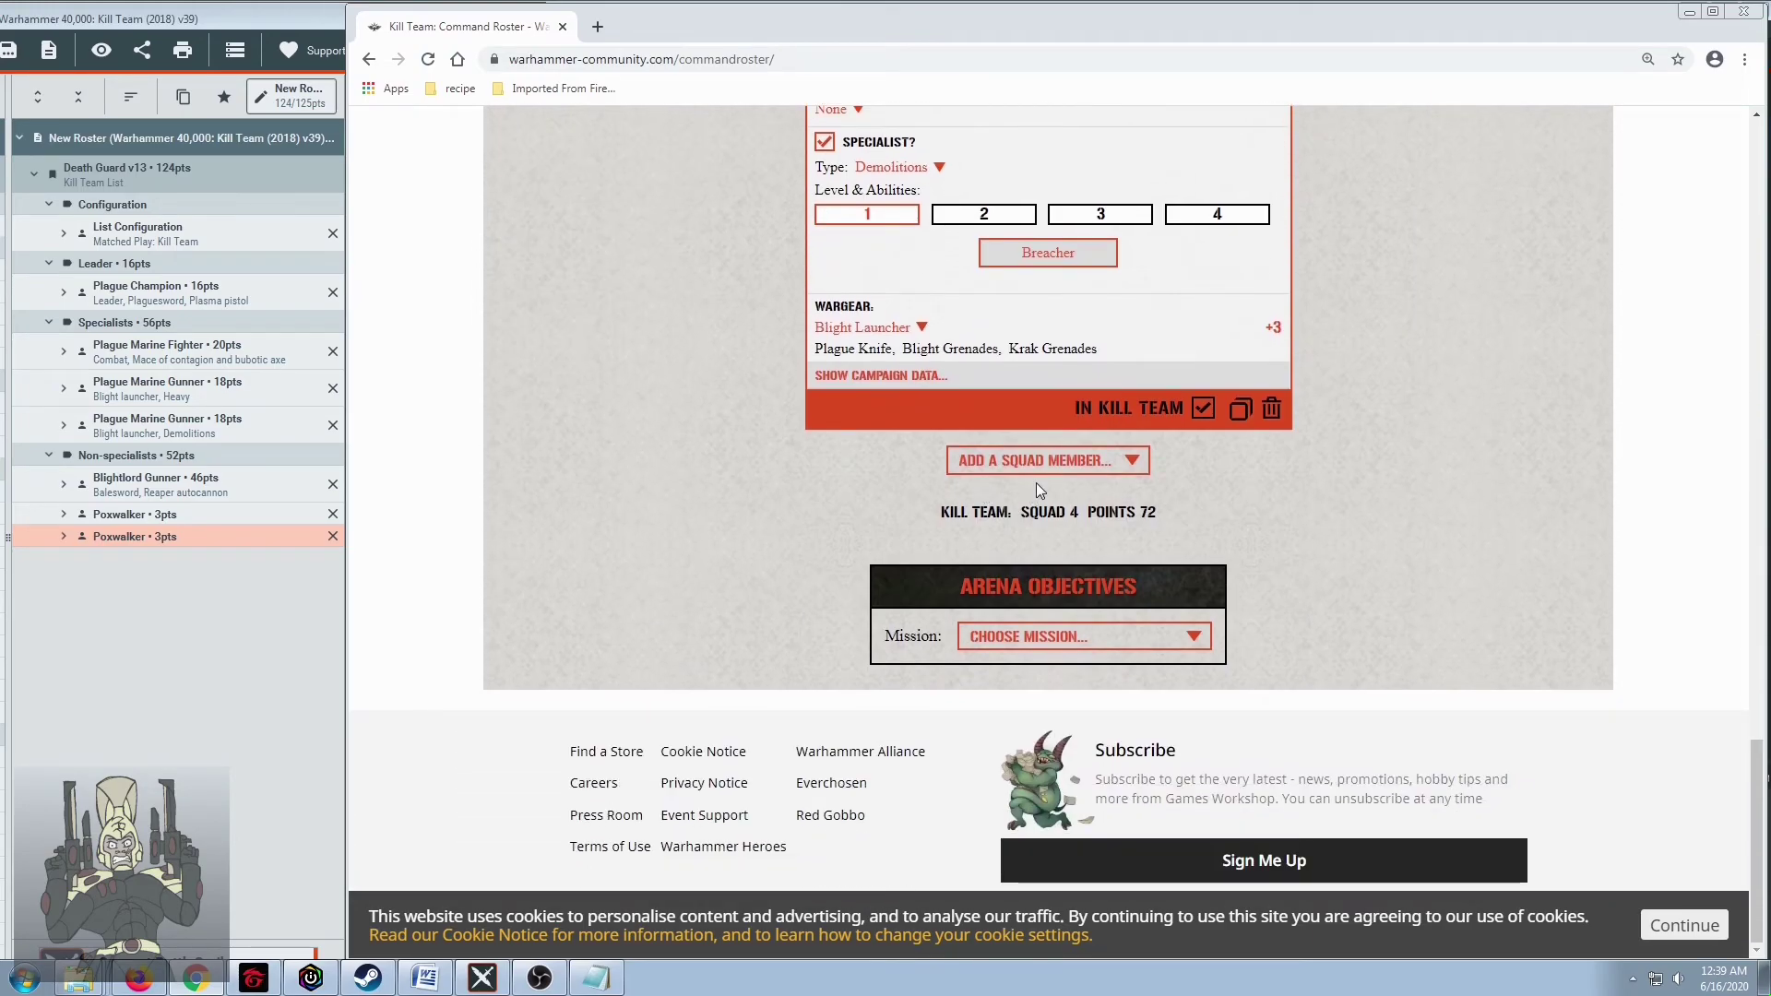
left_click(1024, 461)
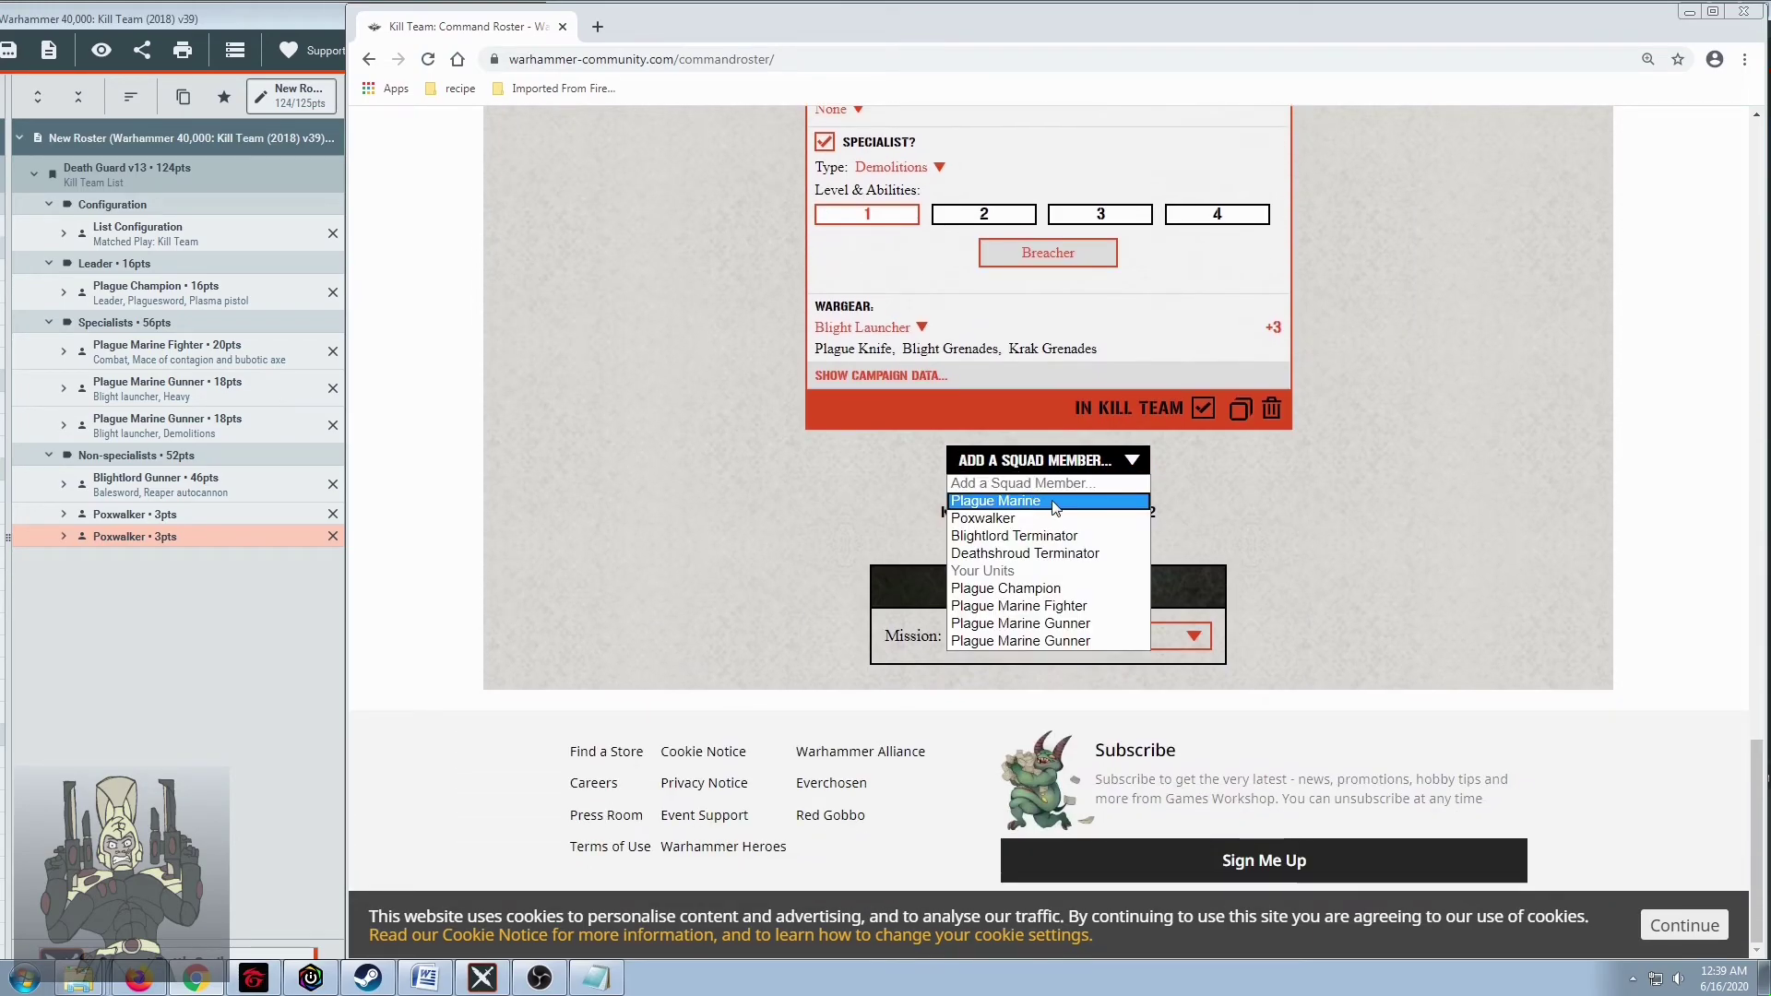
left_click(1014, 536)
scroll(1015, 443, "down", 2)
left_click(923, 332)
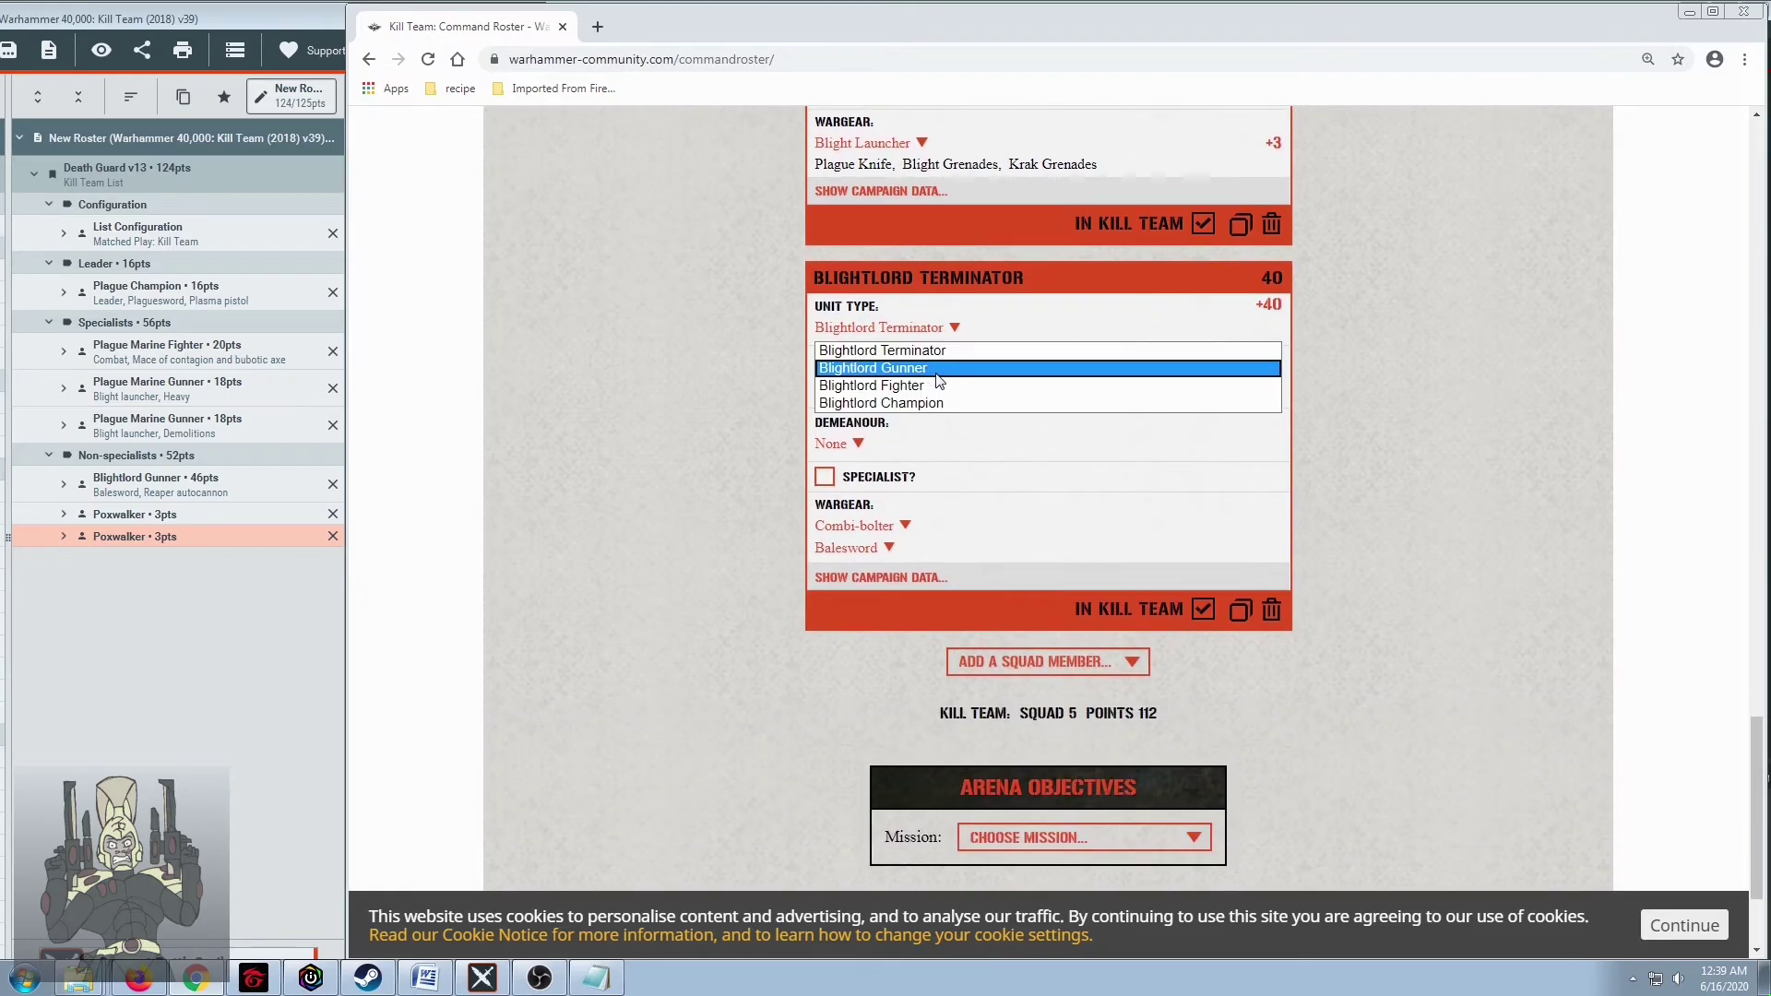
left_click(930, 371)
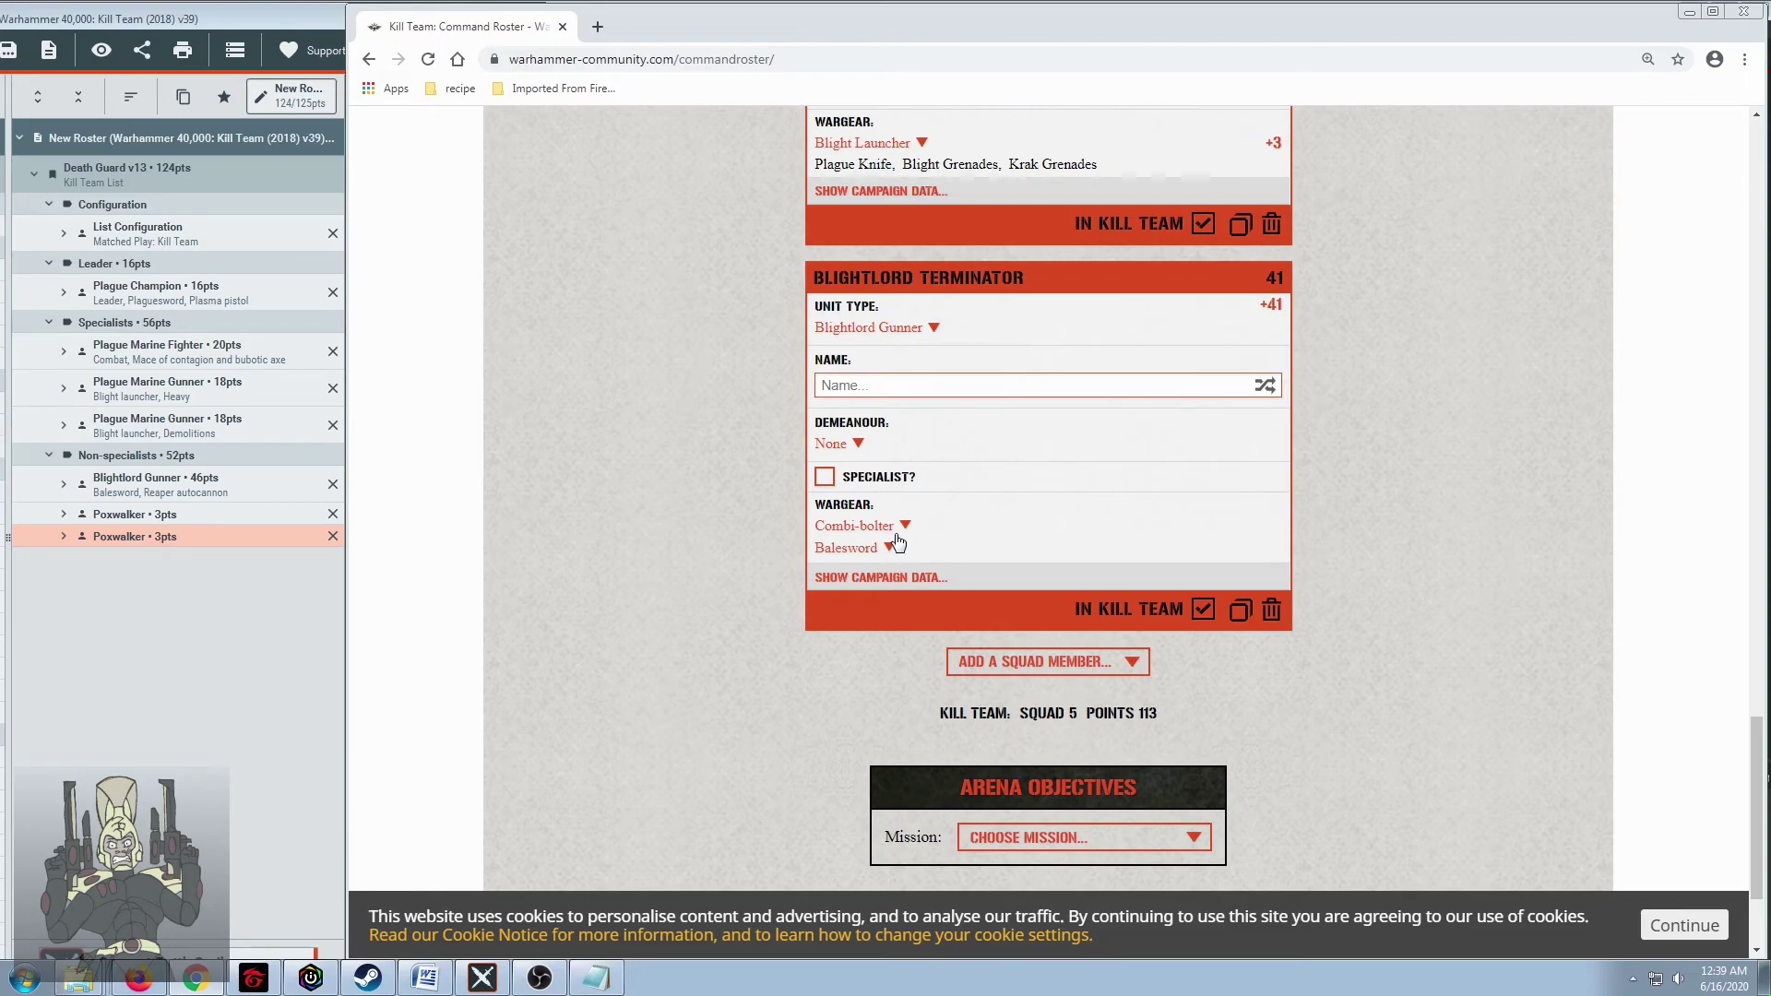
left_click(904, 528)
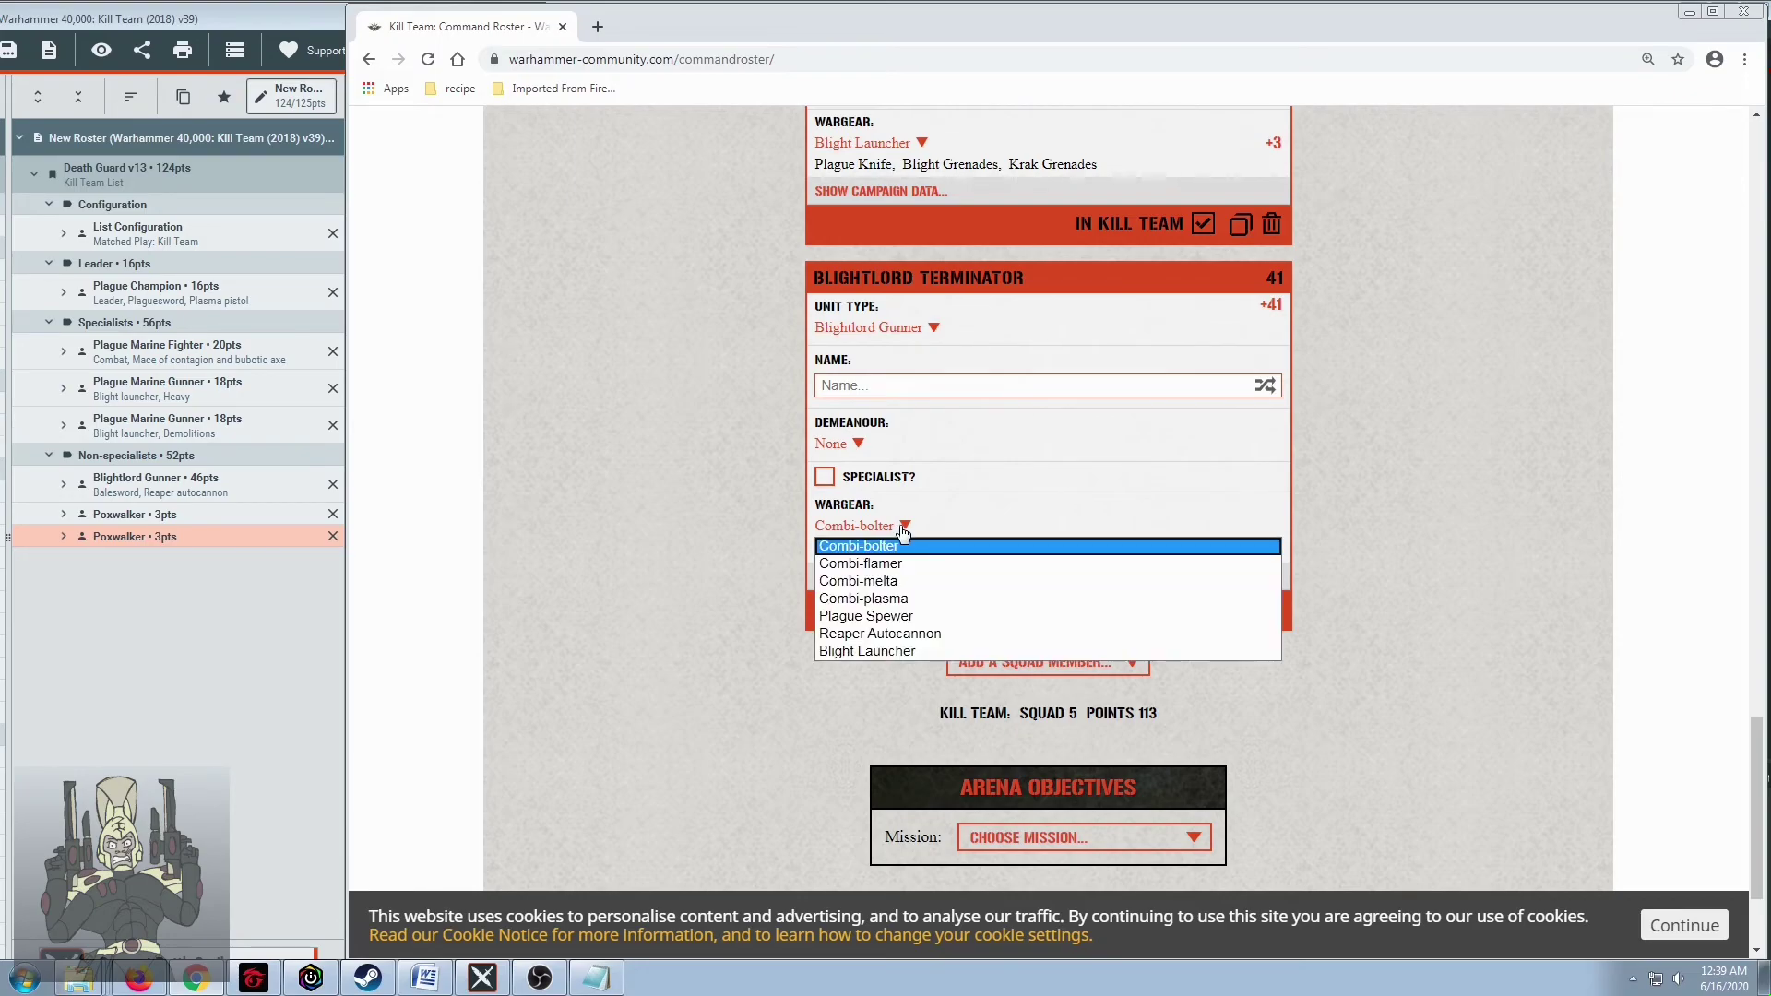
left_click(894, 633)
Add two Poxwalkers to the Death Guard squad
scroll(695, 580, "down", 2)
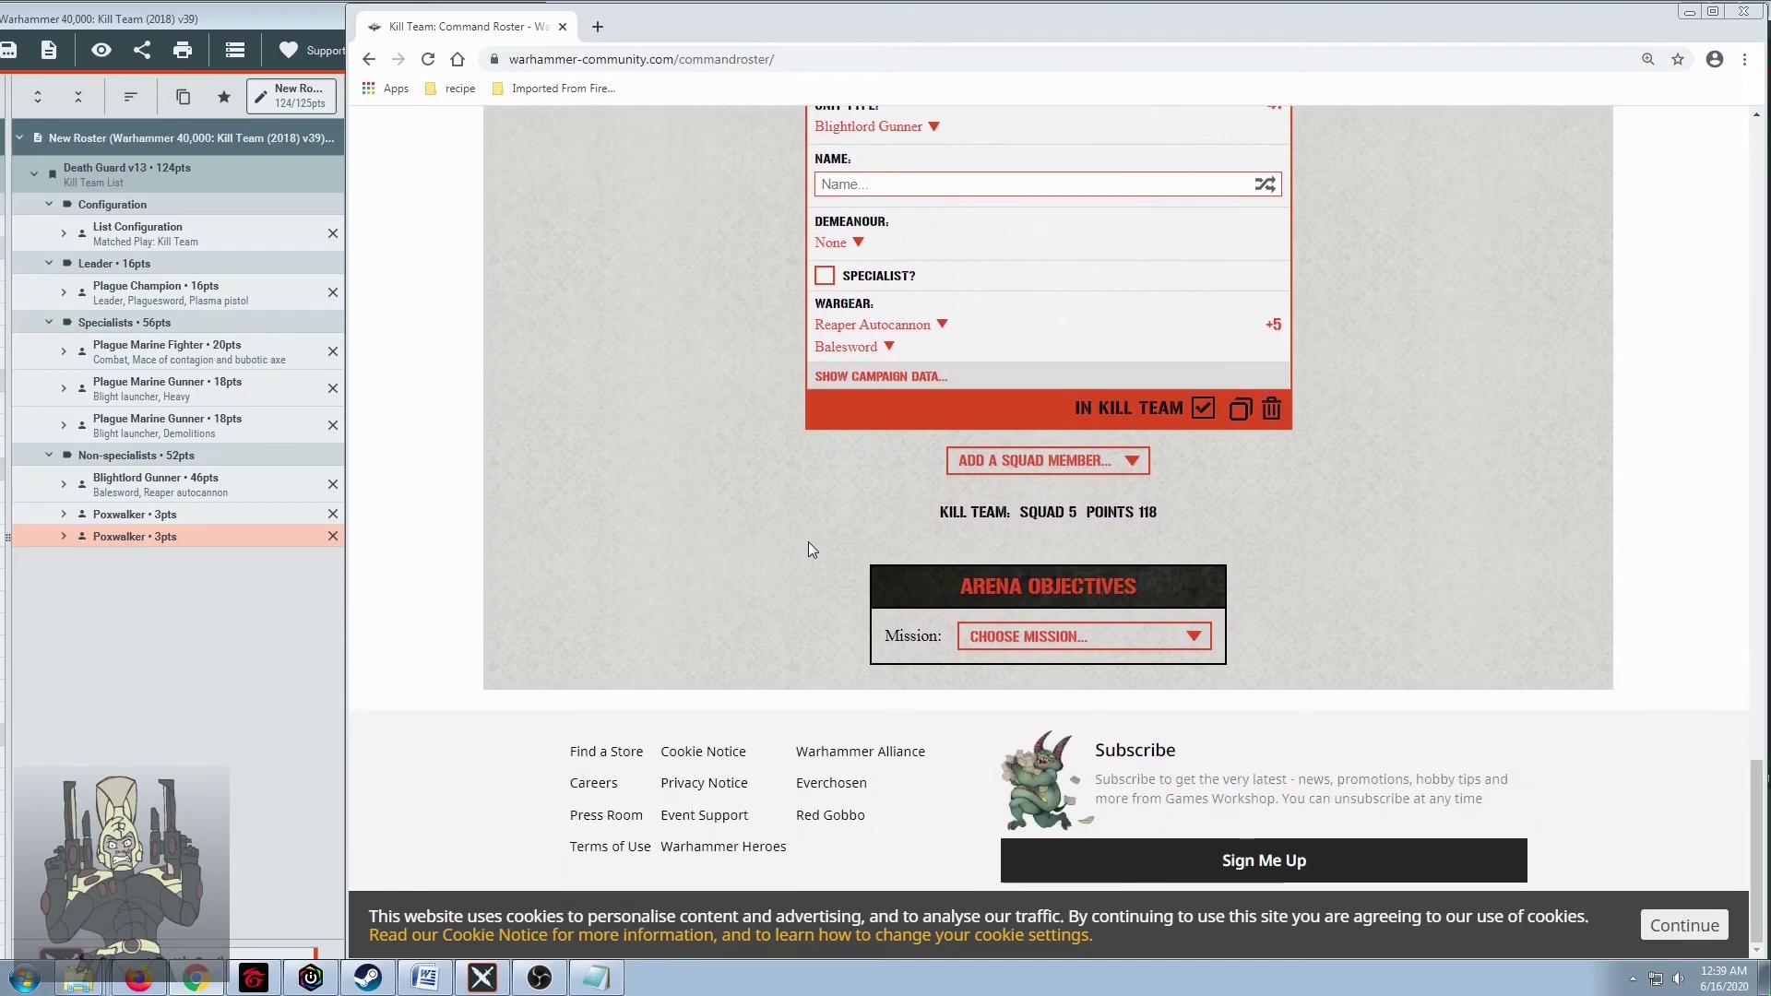
left_click(1010, 460)
left_click(1010, 520)
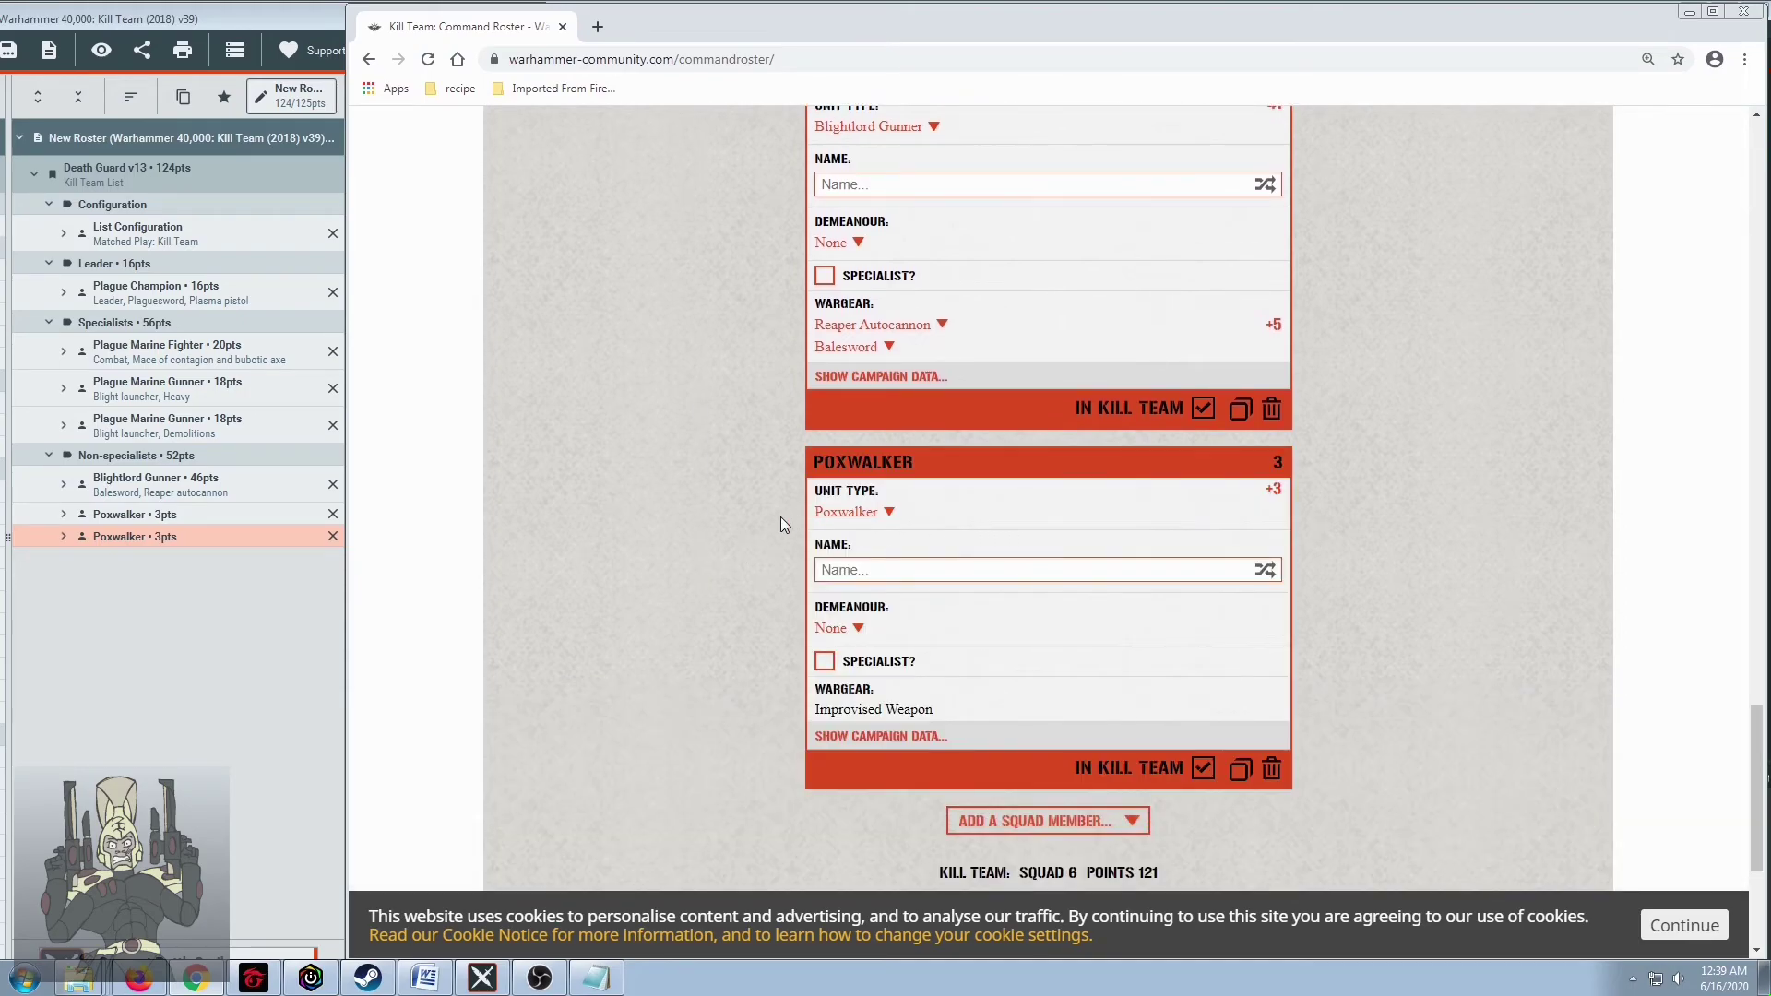
scroll(849, 512, "down", 3)
left_click(1008, 544)
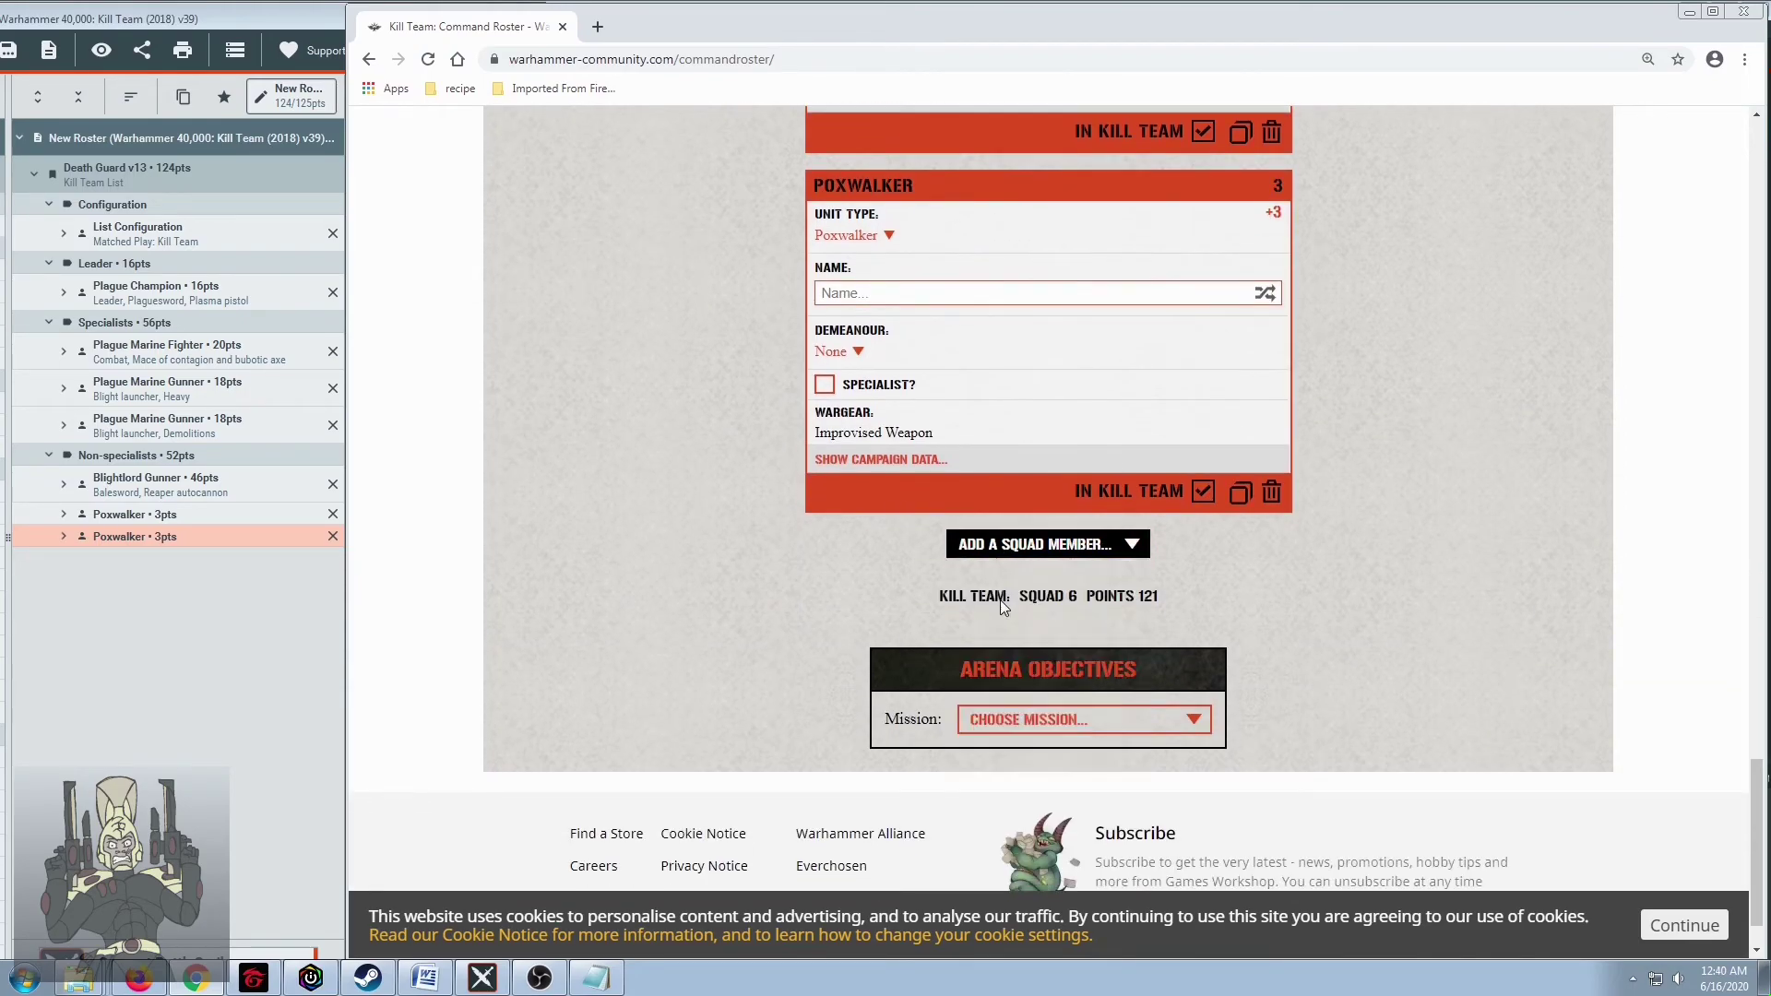
left_click(983, 601)
scroll(721, 583, "down", 3)
scroll(721, 583, "up", 8)
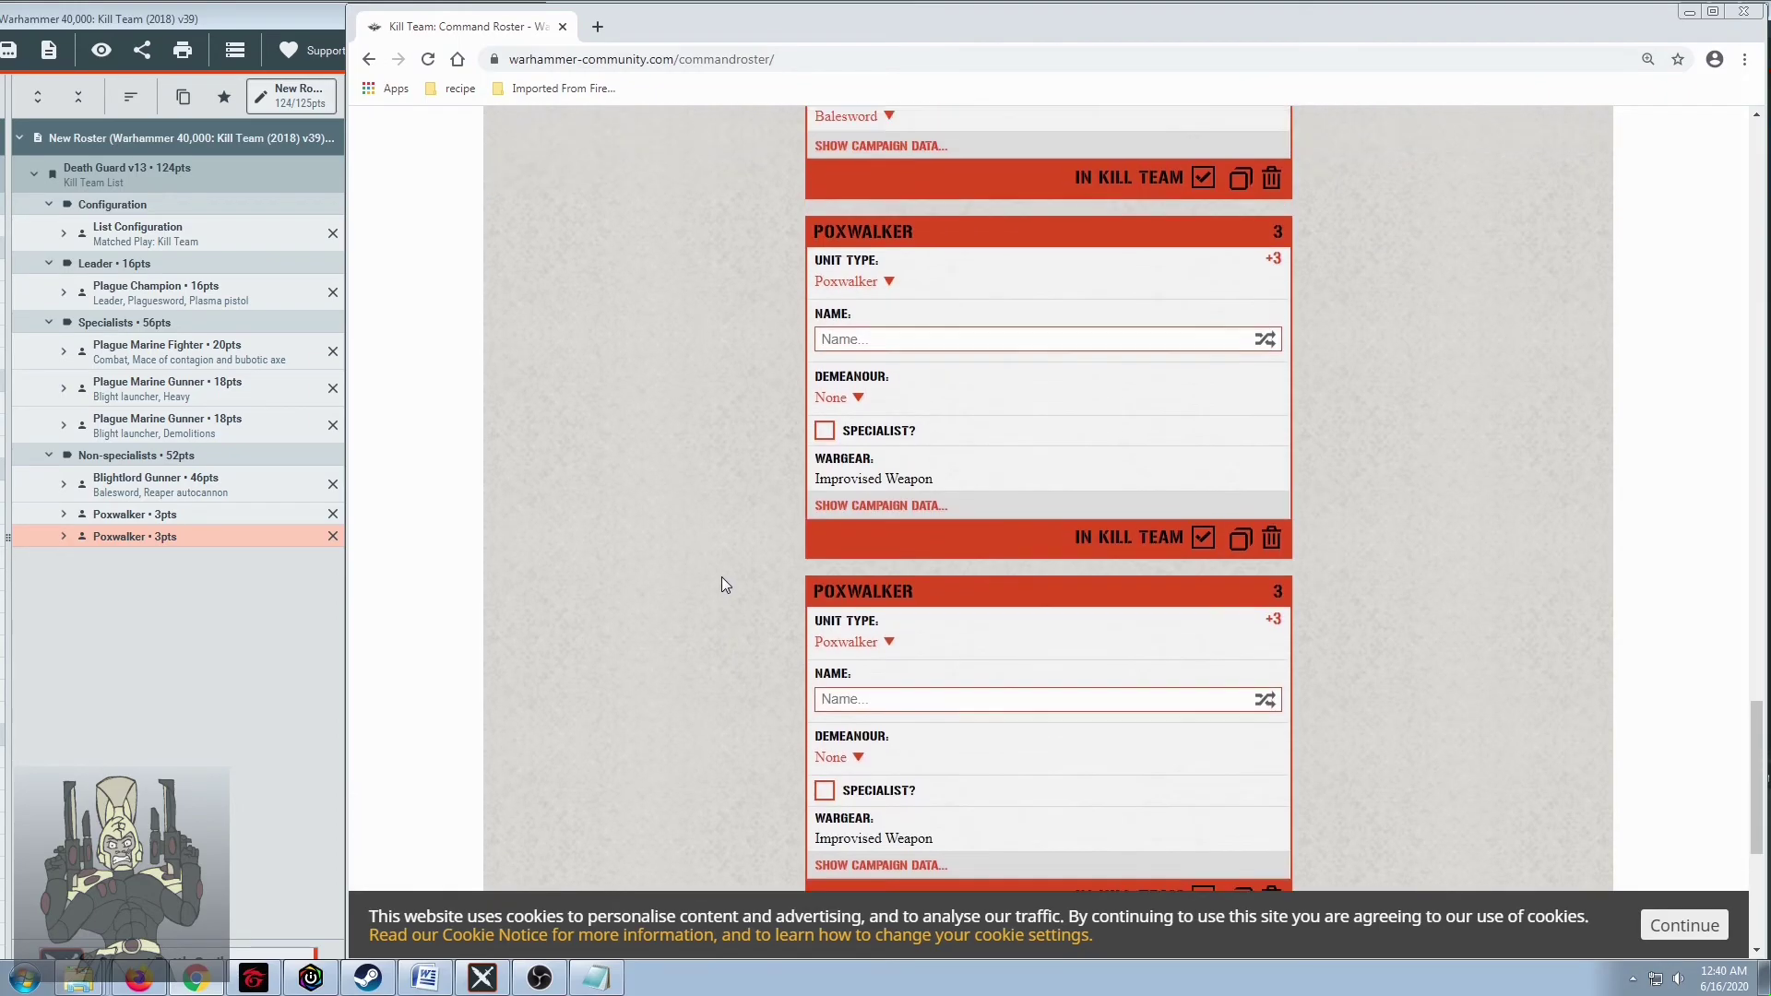
Switch to BattleScribe, copy the Death Guard roster as text, and replace the Notepad contents with it, followed by a dashed divider line
left_click(219, 650)
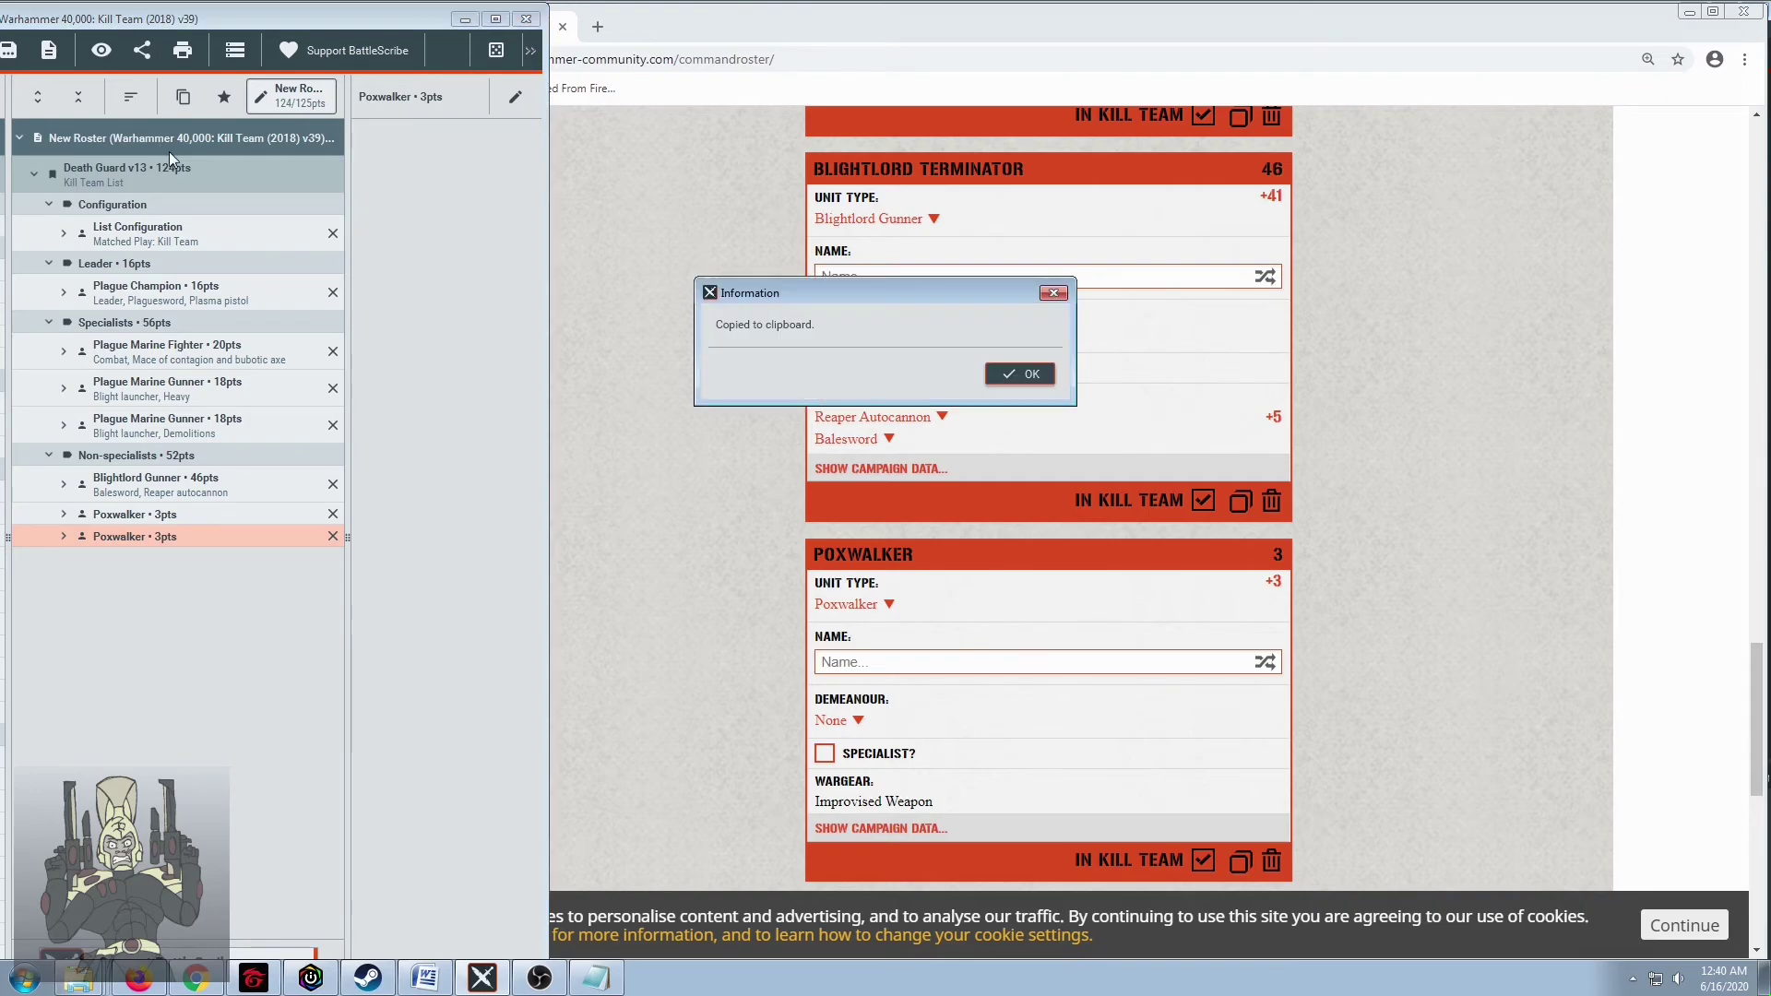
left_click(1020, 373)
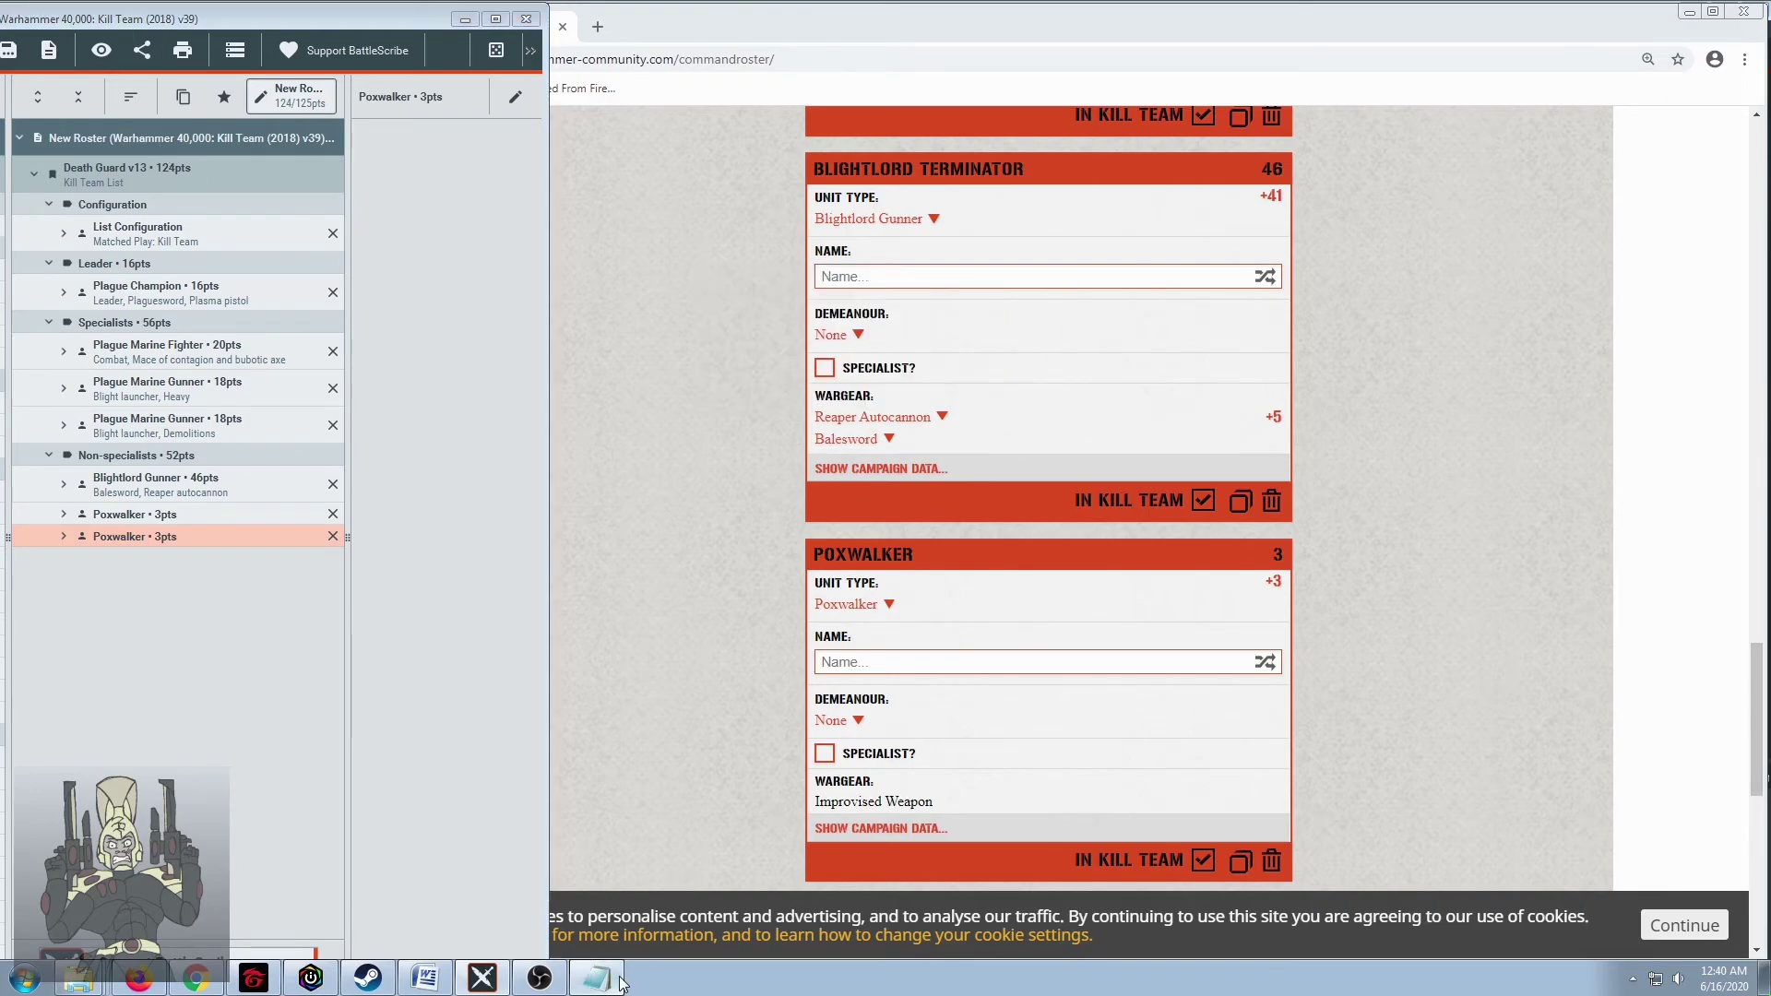
left_click(597, 978)
key("ctrl+a")
key("Delete")
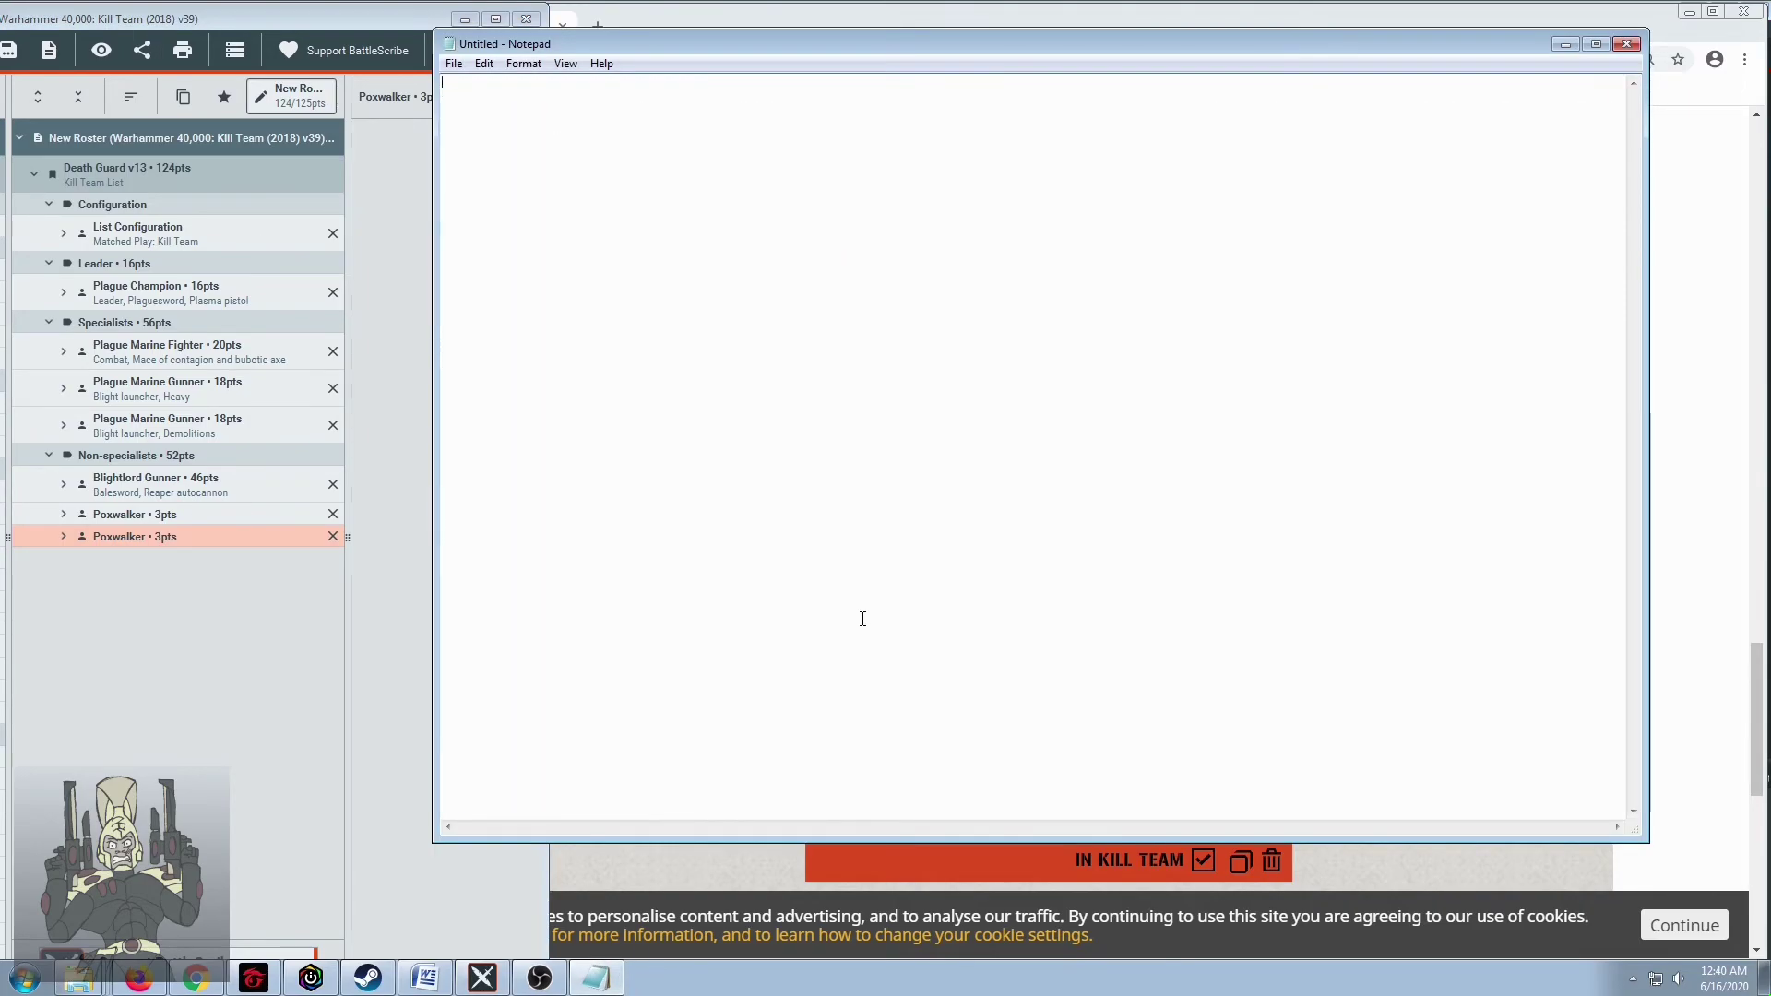
key("ctrl+v")
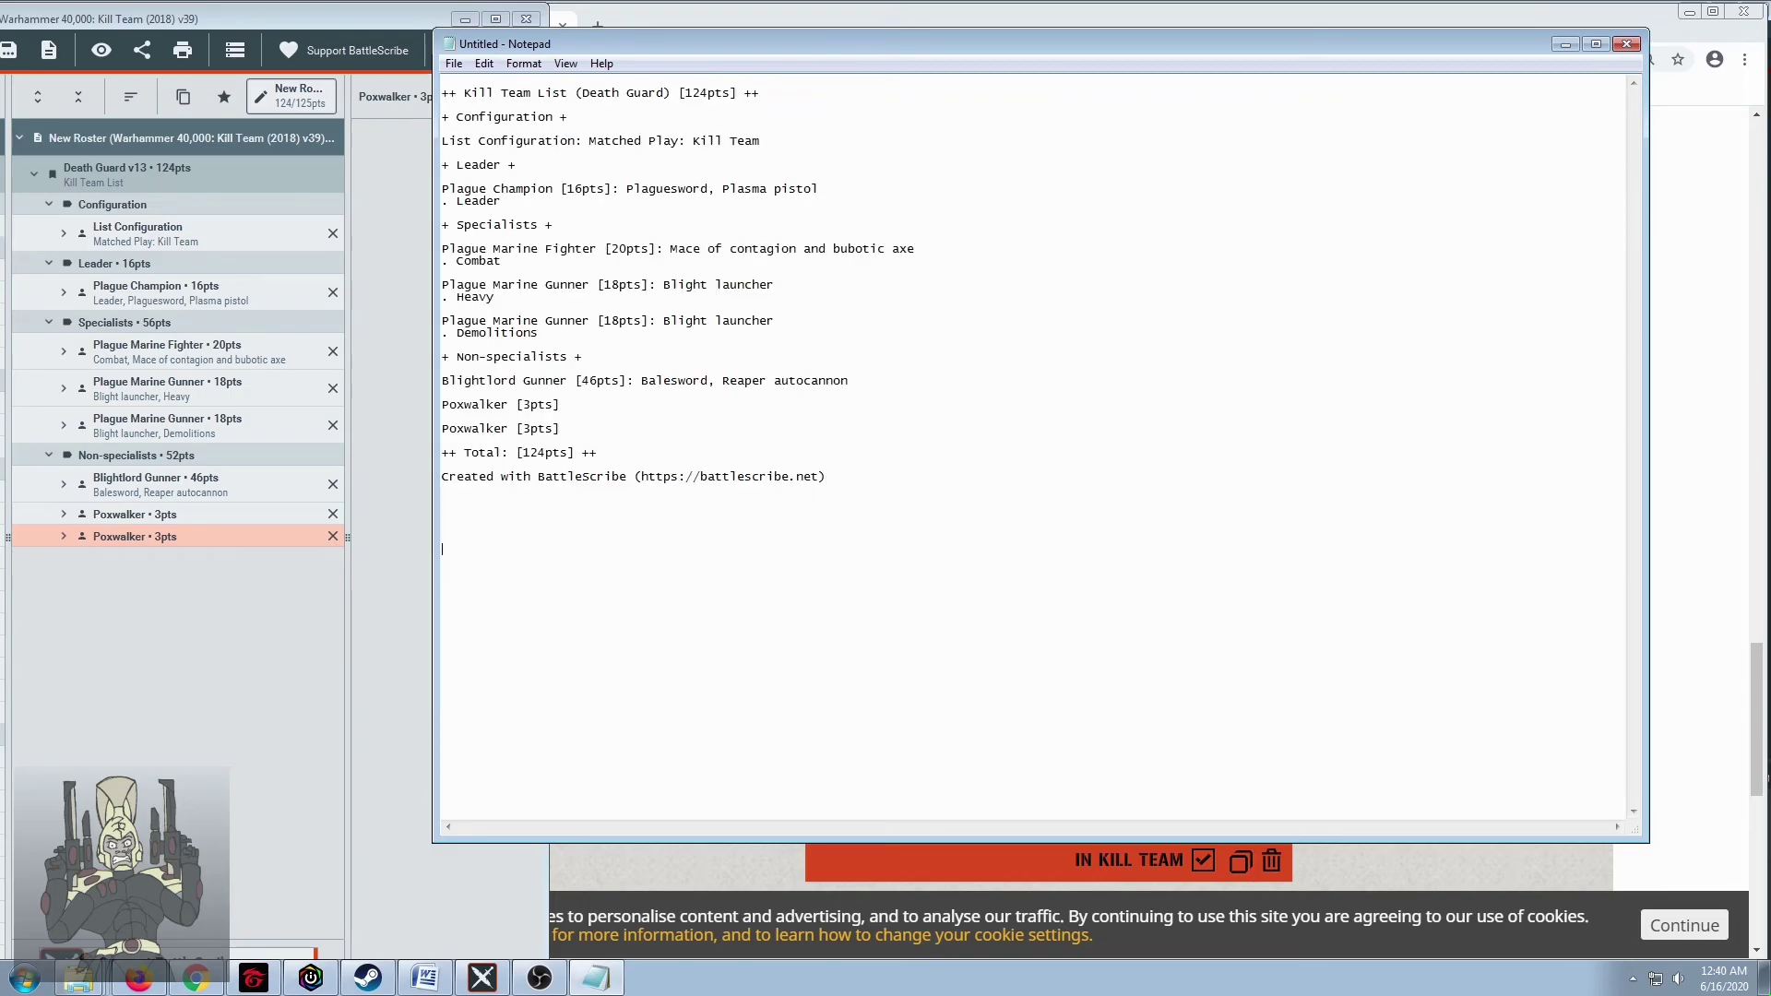
type("-------------------------------")
Copy the Death Guard roster text from Command Roster and paste it below the dashed divider in Notepad
left_click(707, 853)
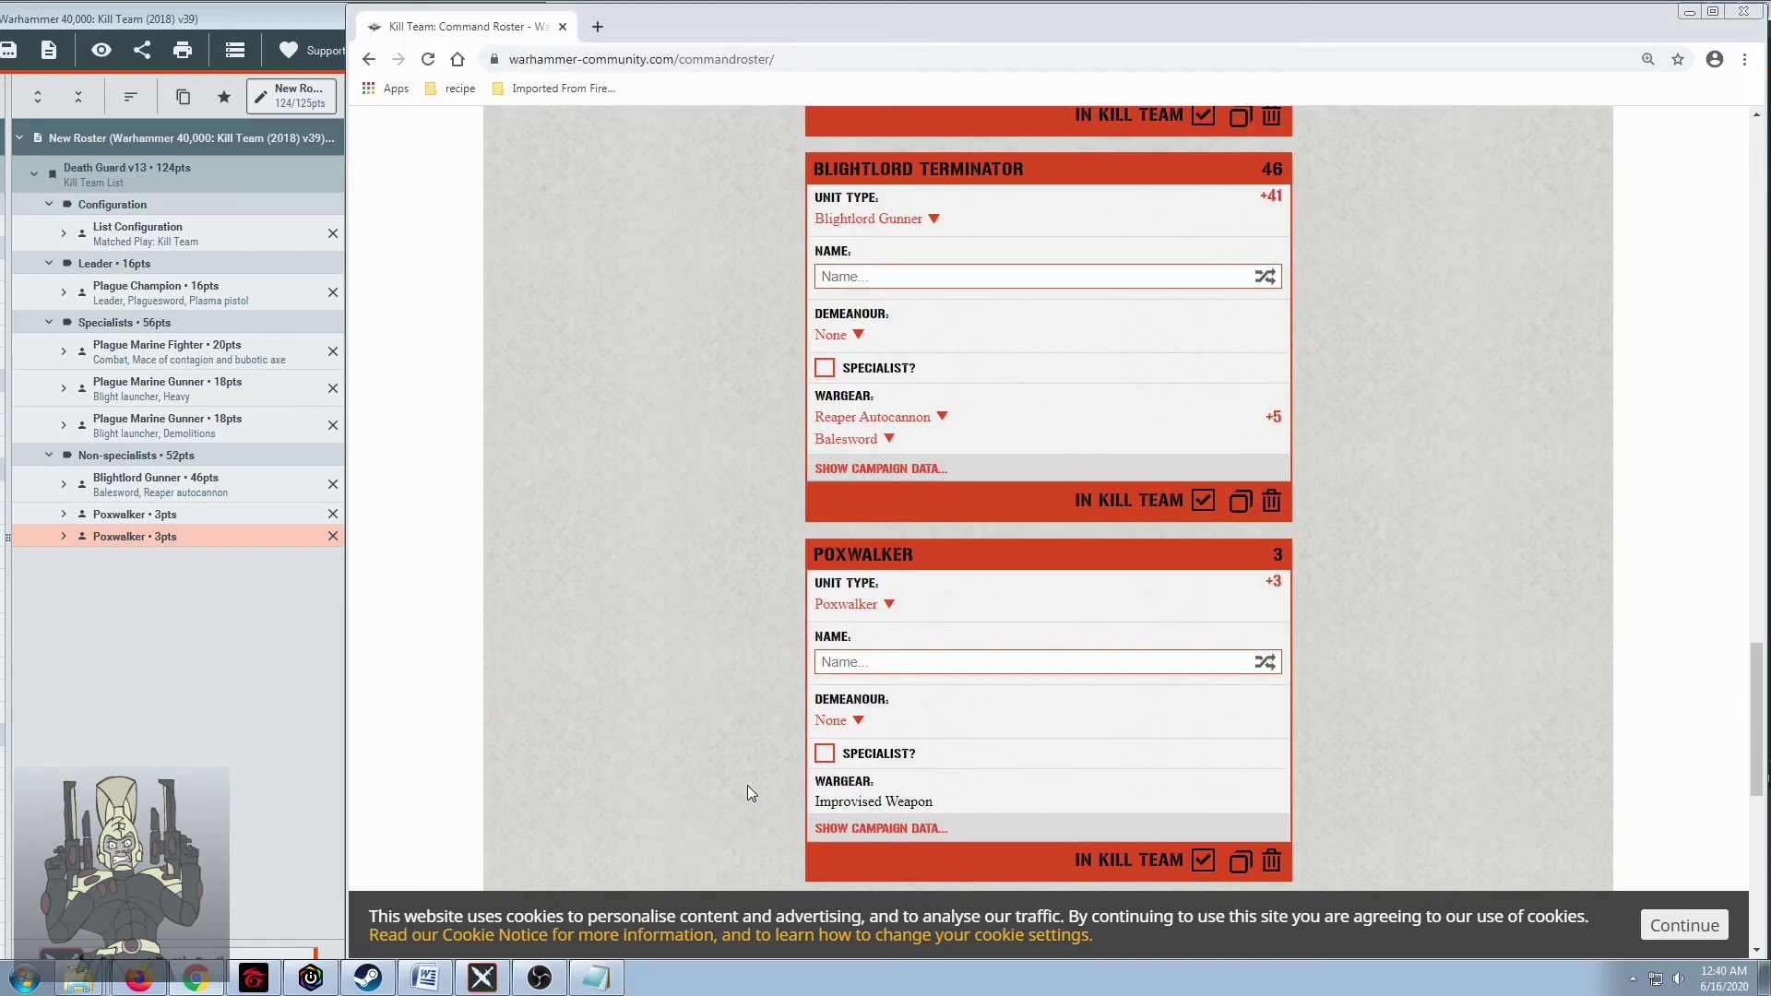
scroll(747, 784, "up", 20)
scroll(891, 496, "up", 7)
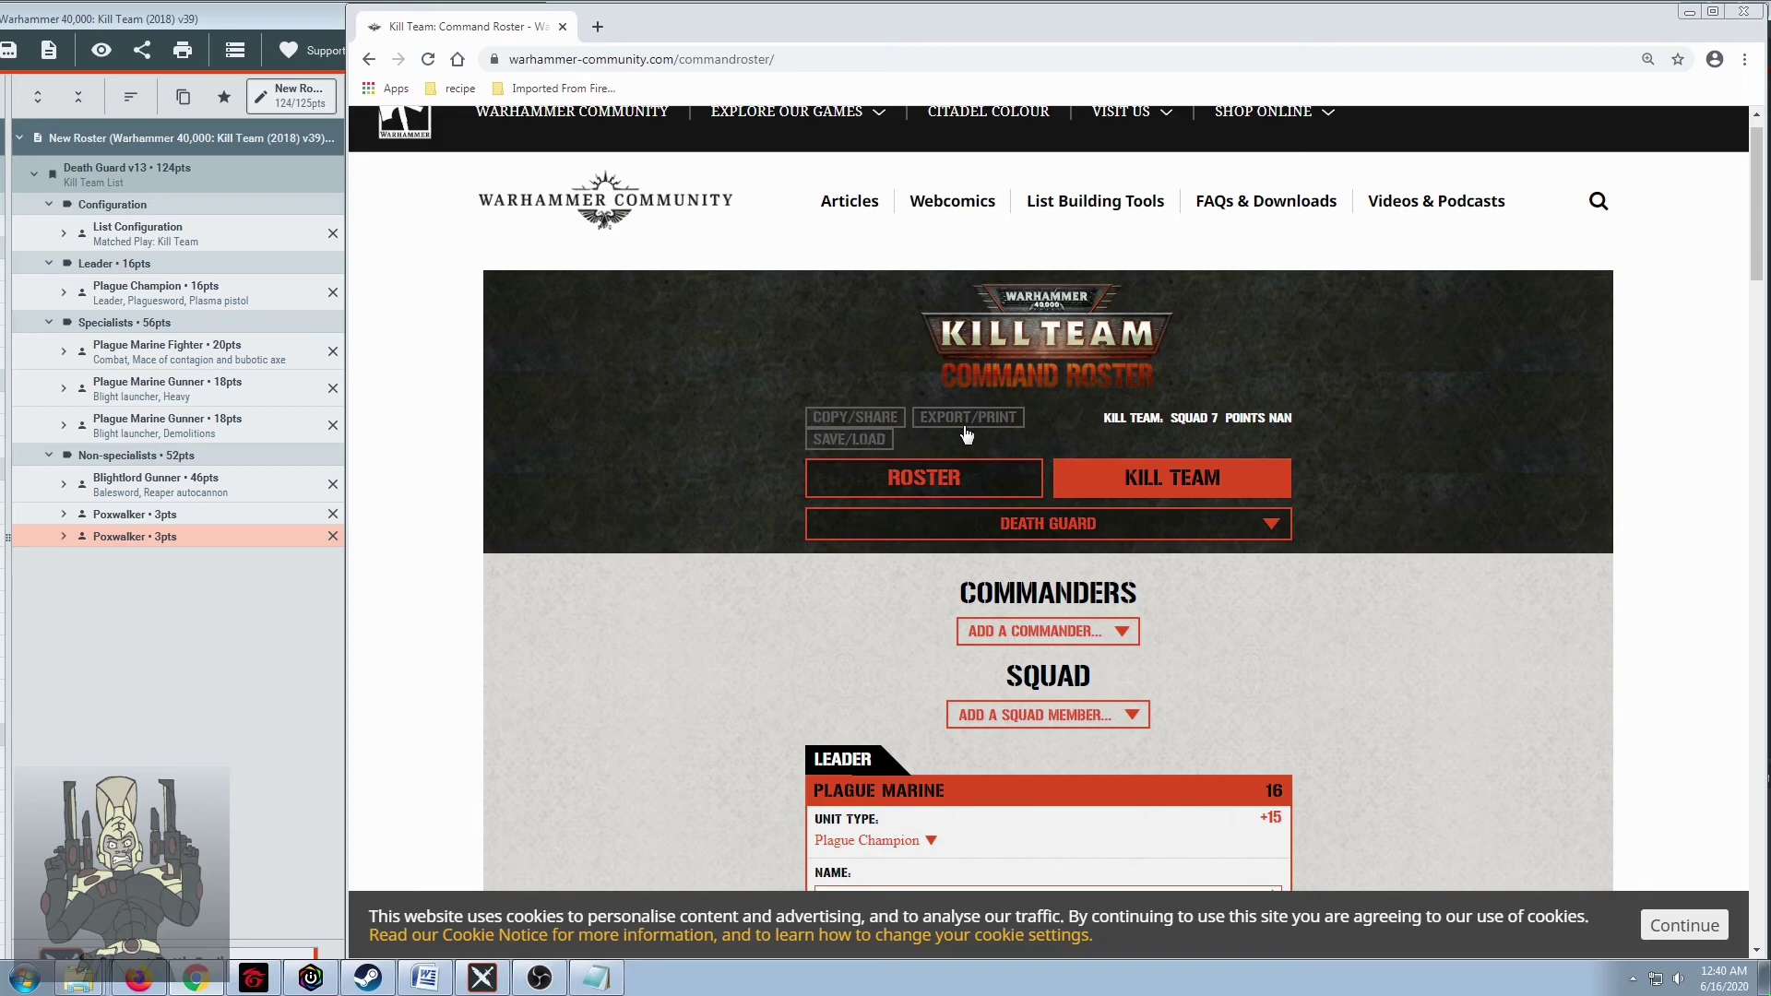
left_click(876, 425)
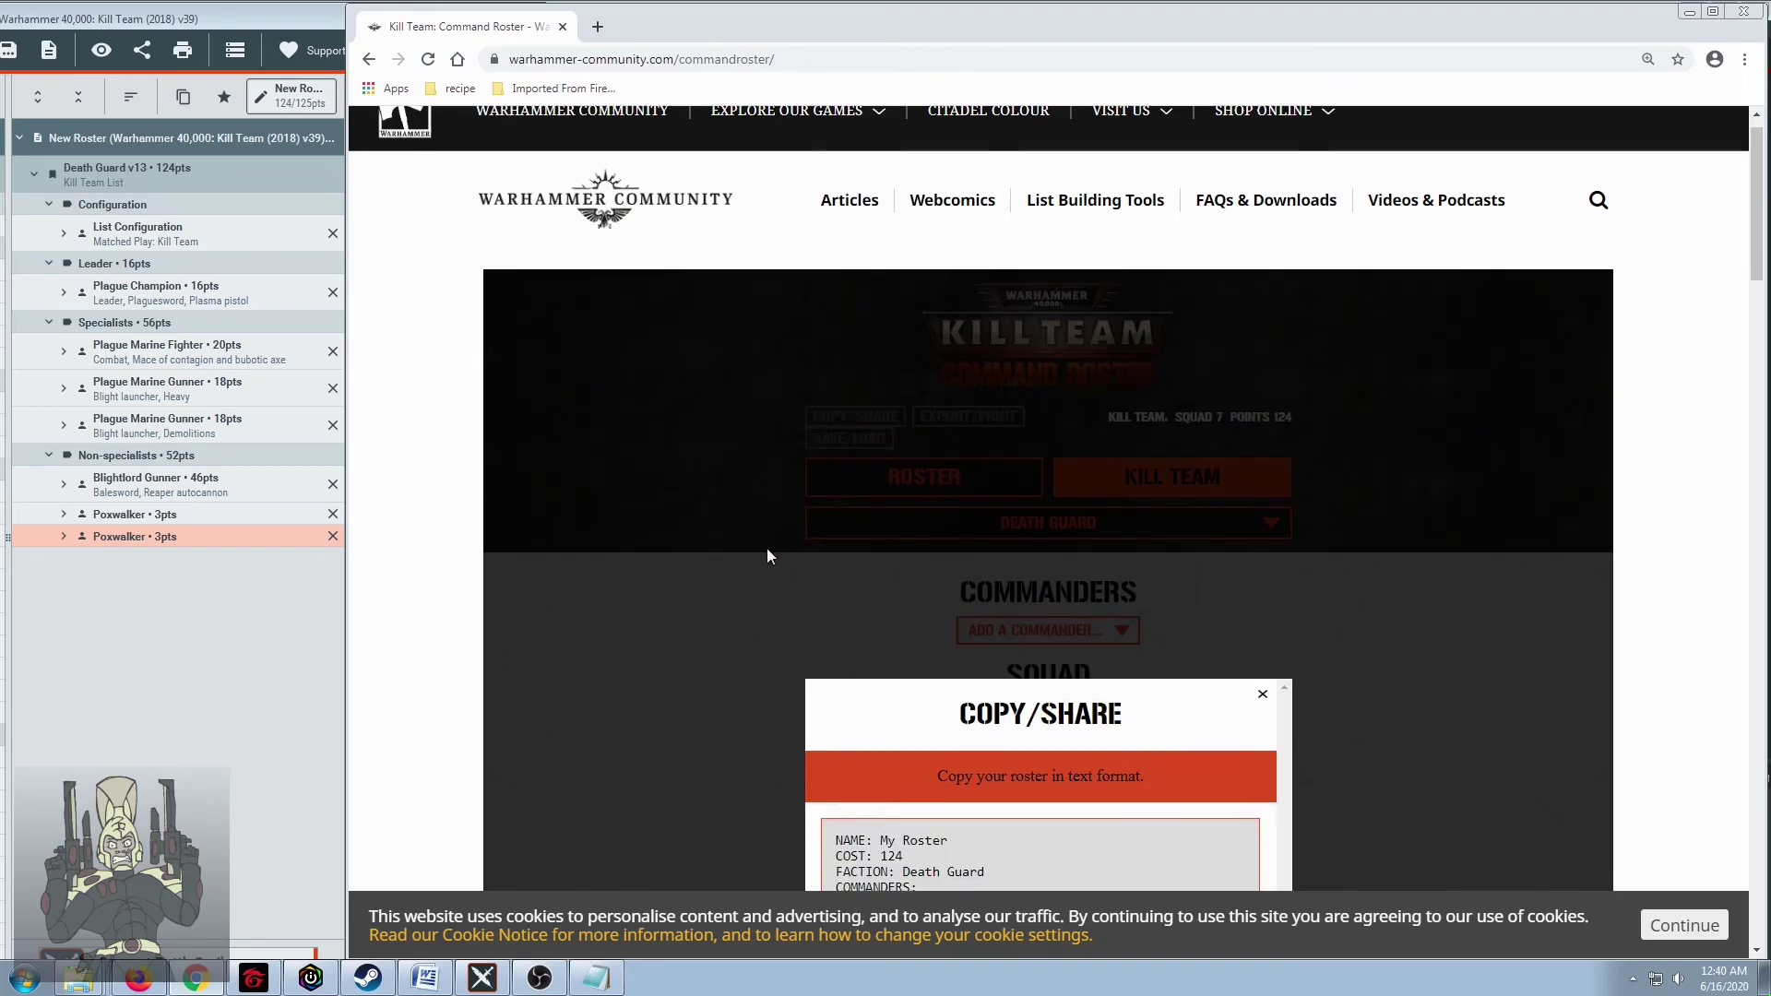
scroll(767, 545, "down", 6)
scroll(812, 553, "down", 15)
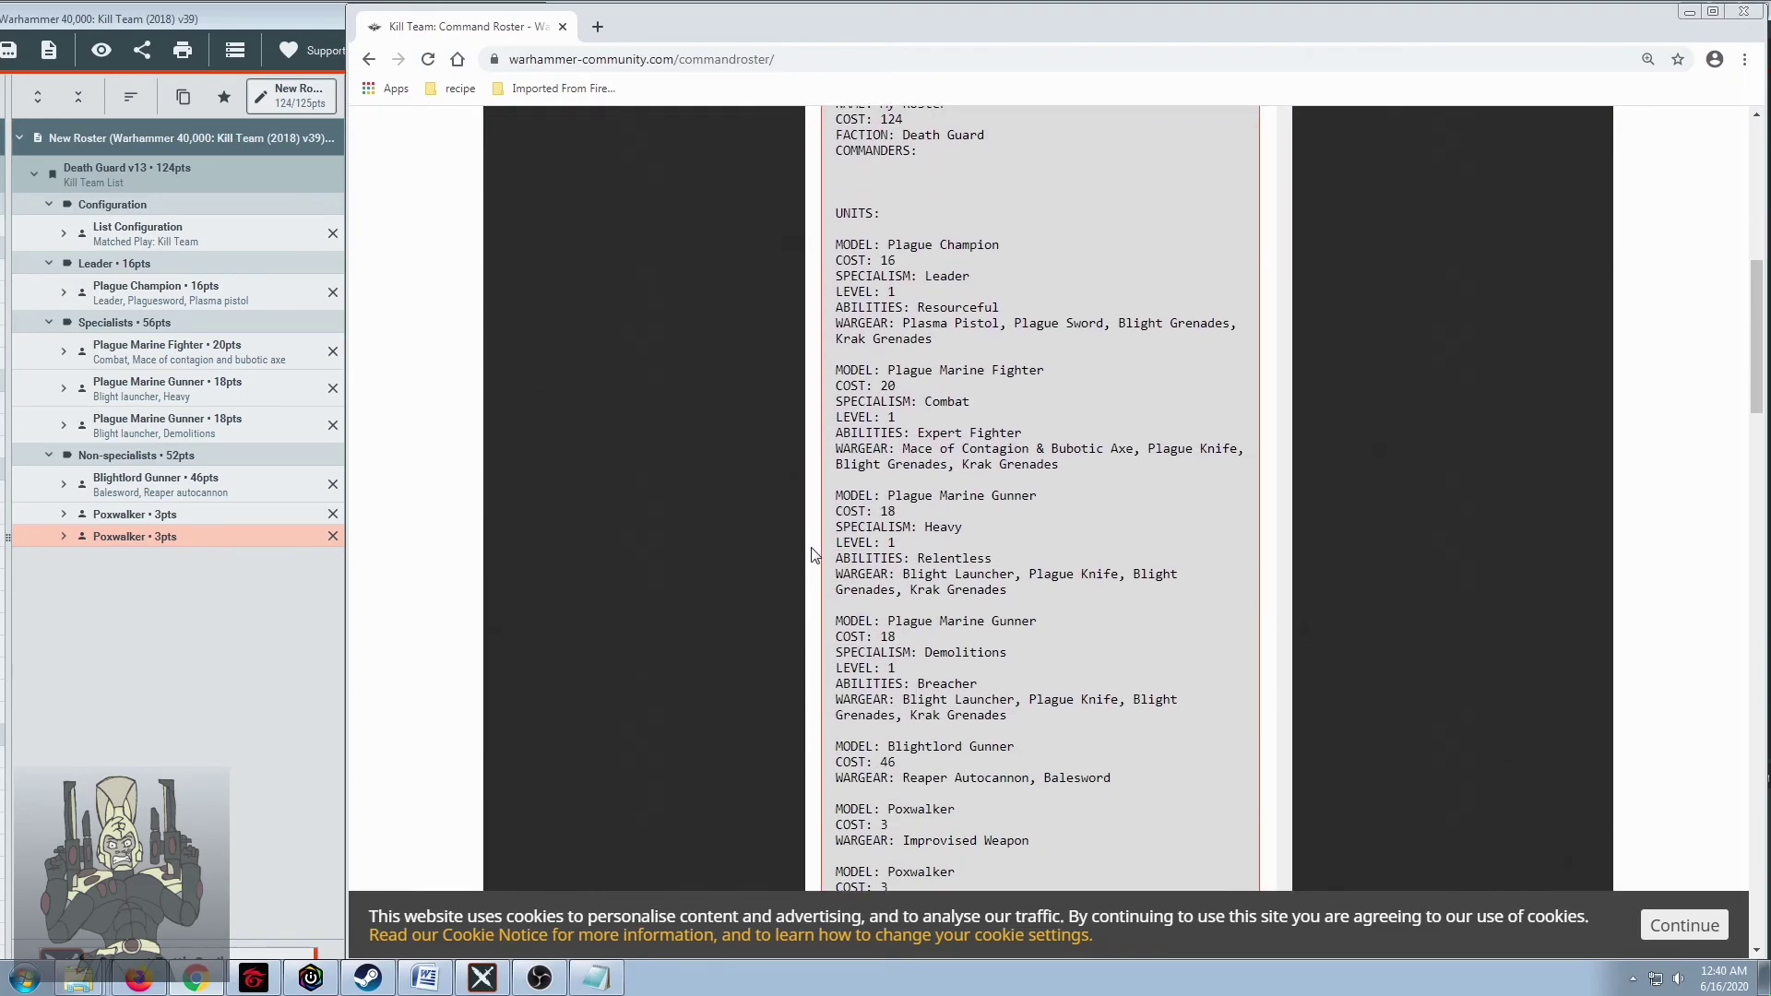
left_click(1084, 374)
left_click(598, 979)
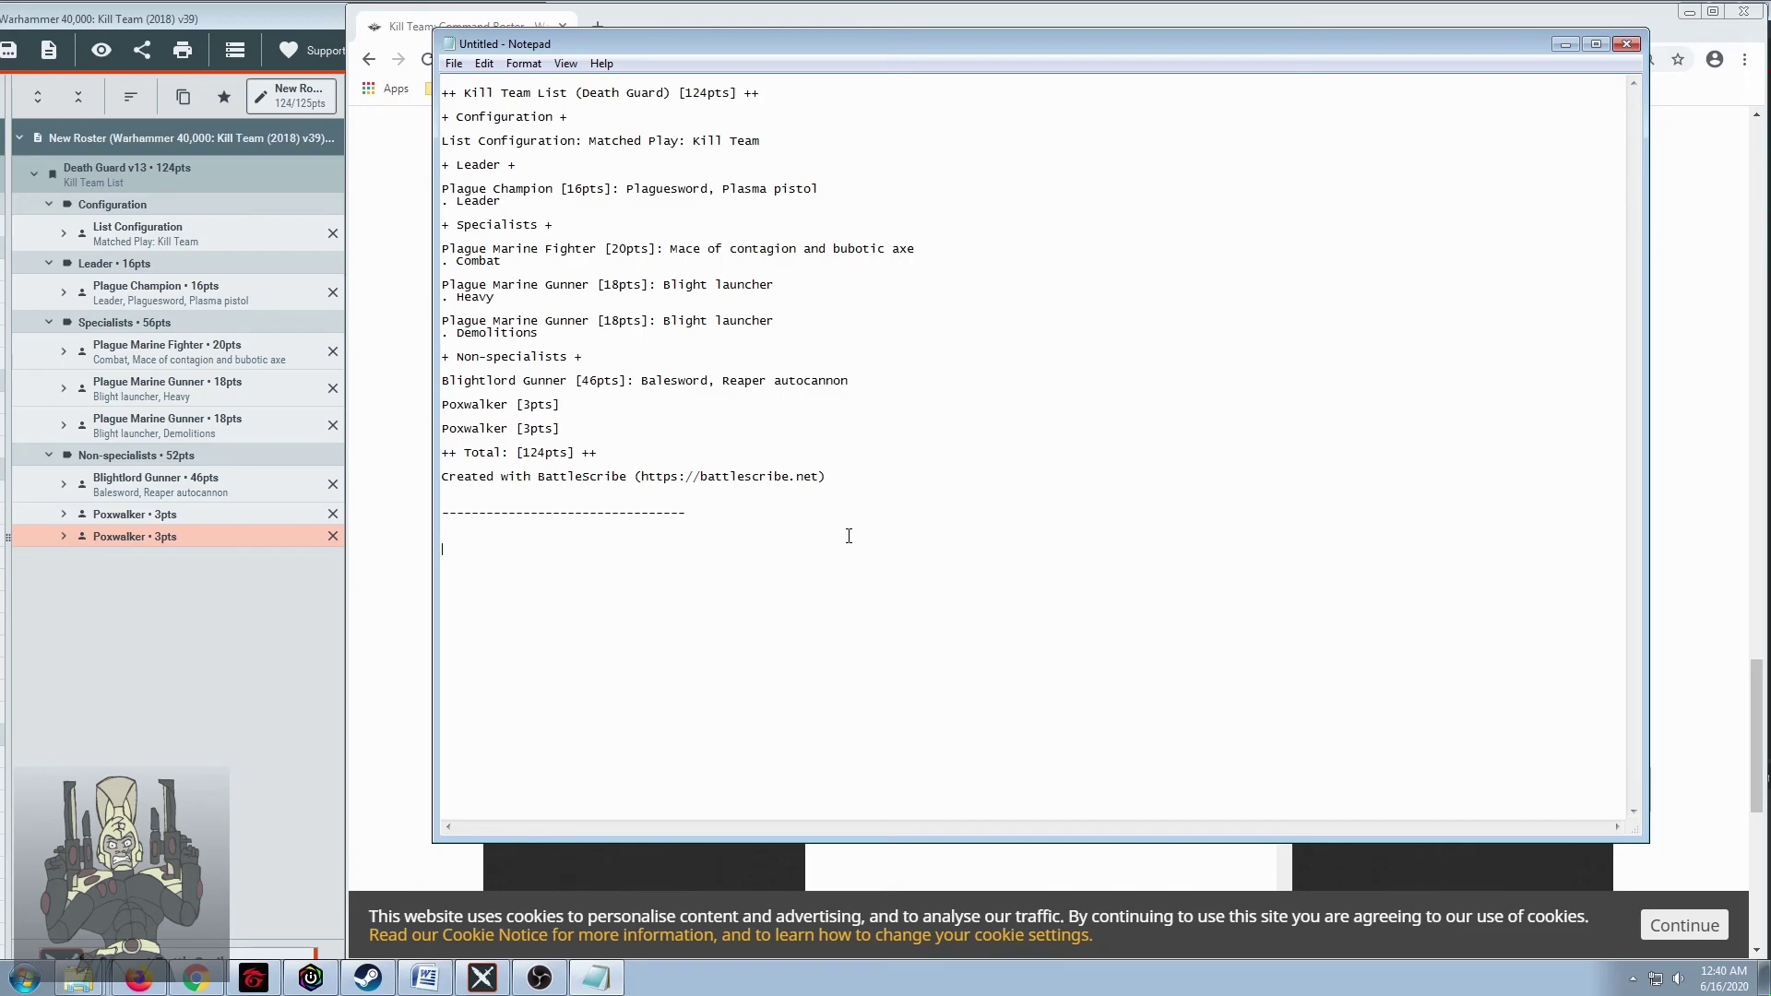
key("ctrl+v")
Compare the BattleScribe and Command Roster text exports of the Death Guard list in Notepad, including costs, specialisms, abilities and wargear
scroll(736, 447, "up", 2)
scroll(775, 405, "down", 2)
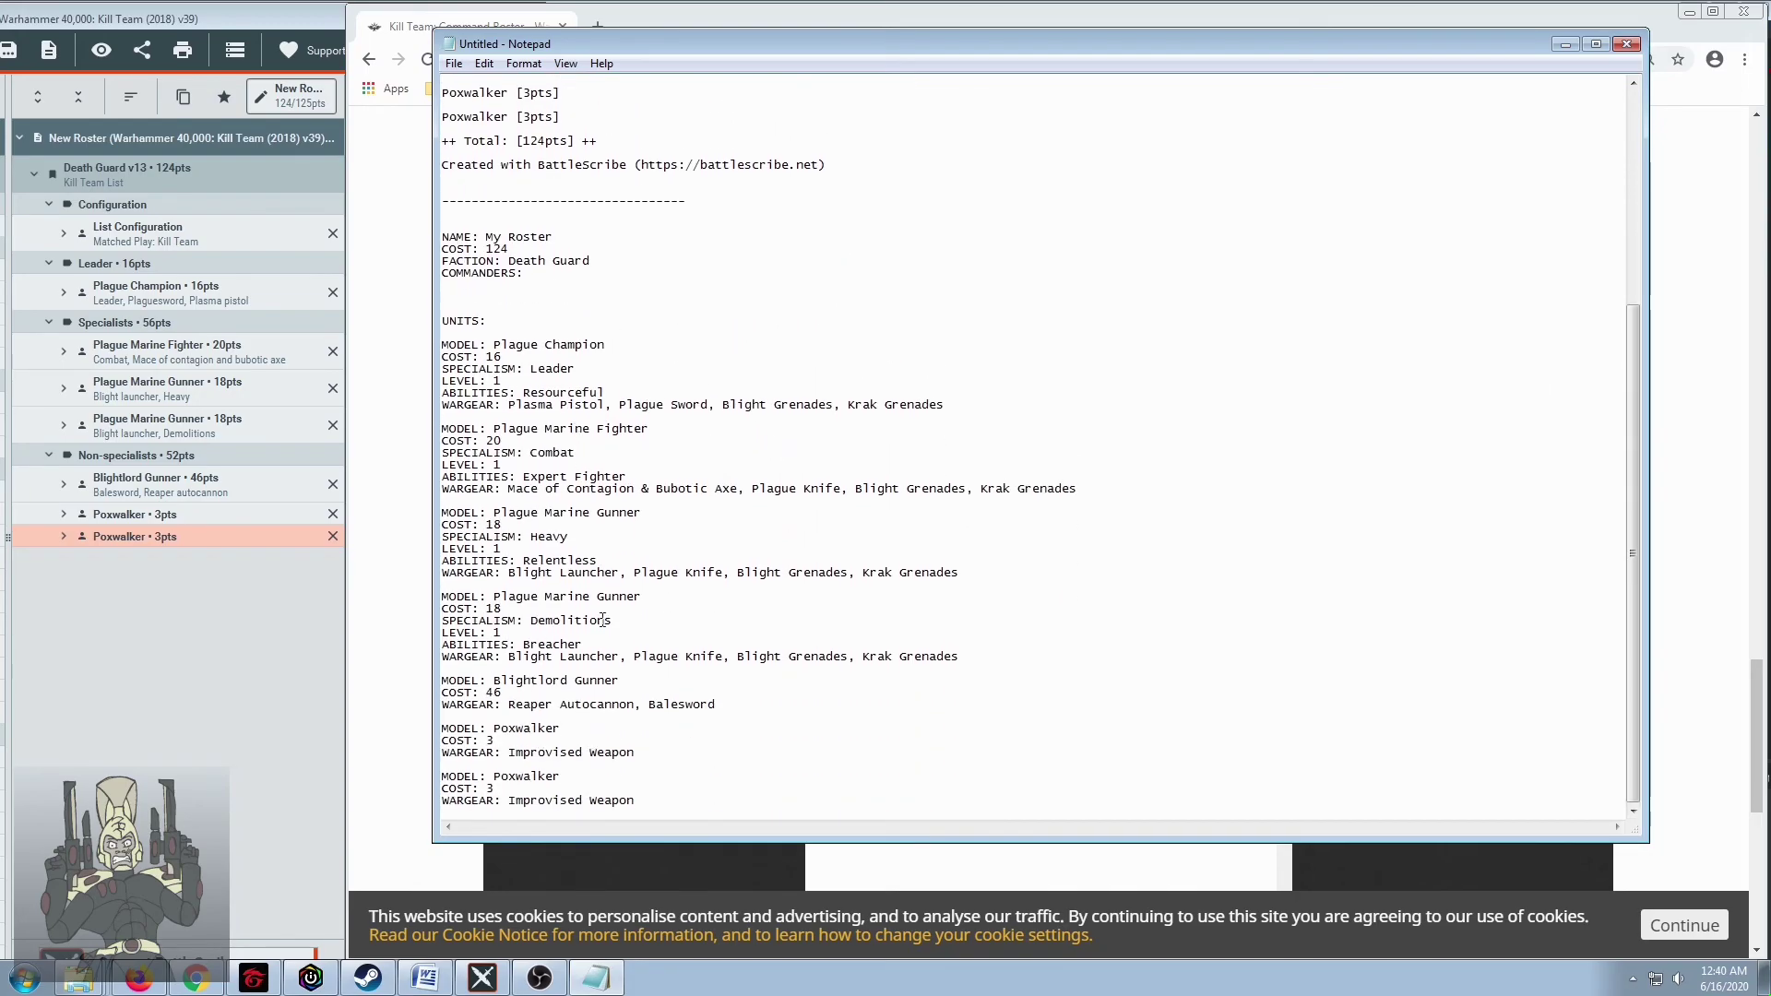
scroll(594, 458, "up", 9)
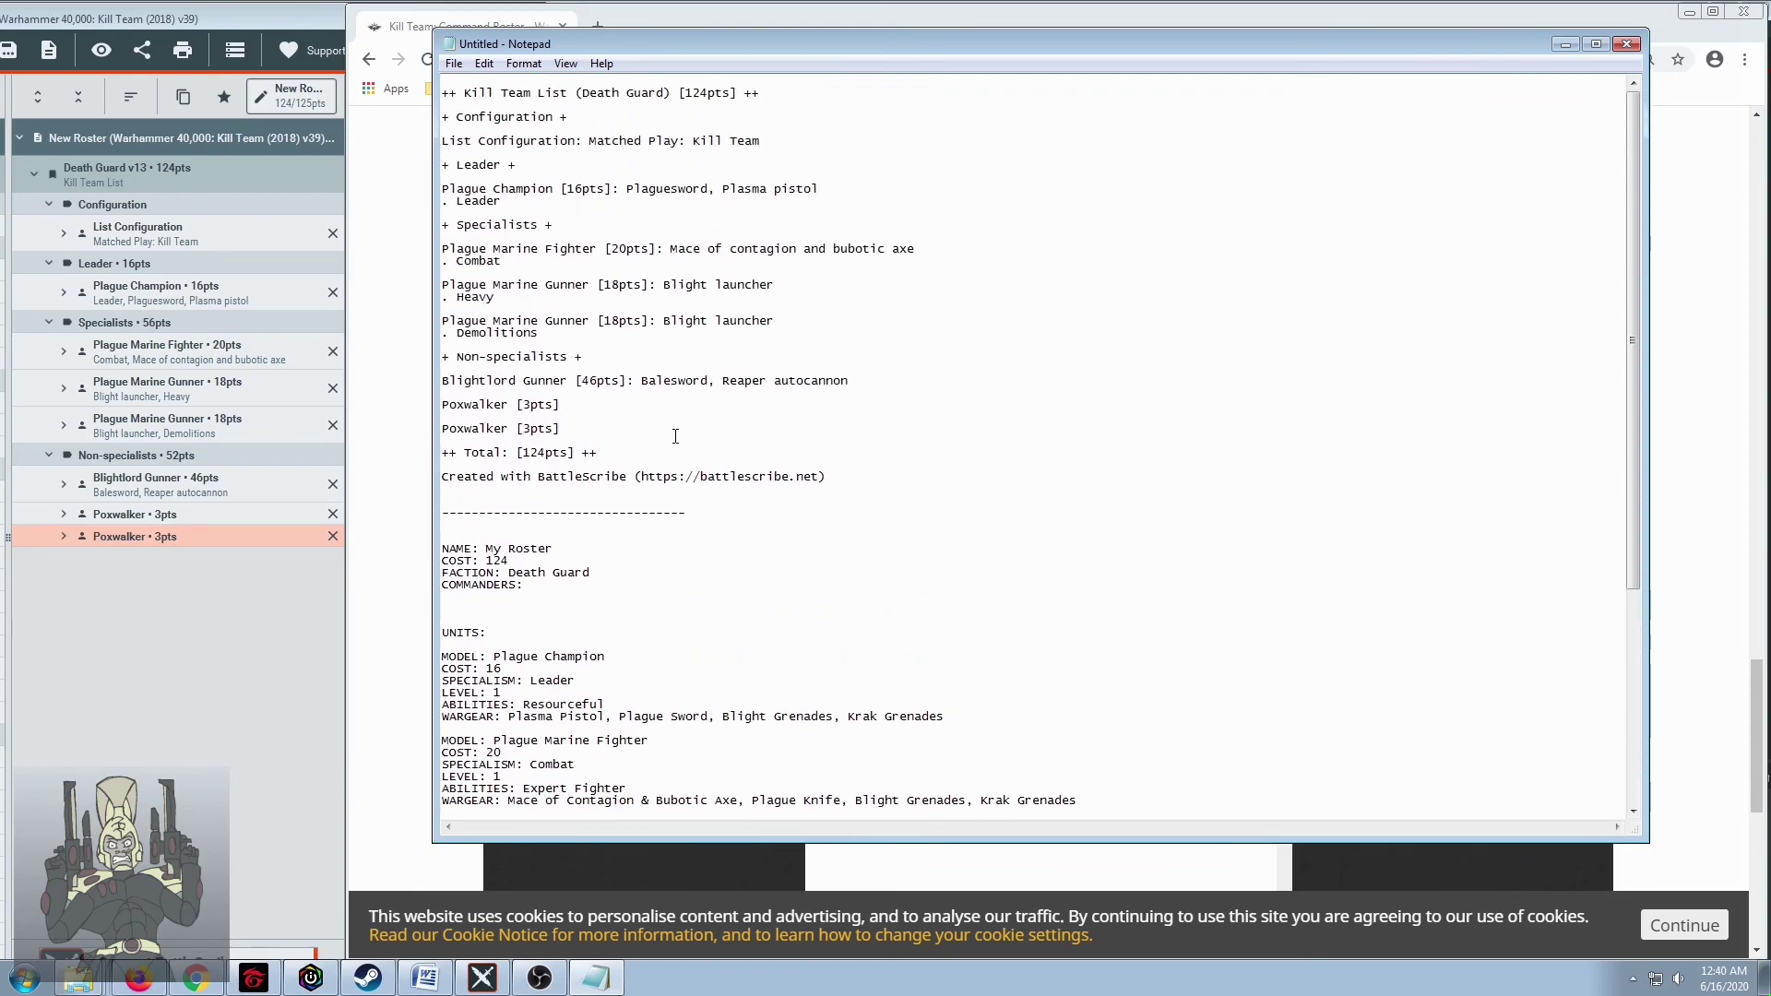
scroll(524, 213, "down", 3)
scroll(512, 175, "up", 3)
scroll(553, 346, "down", 4)
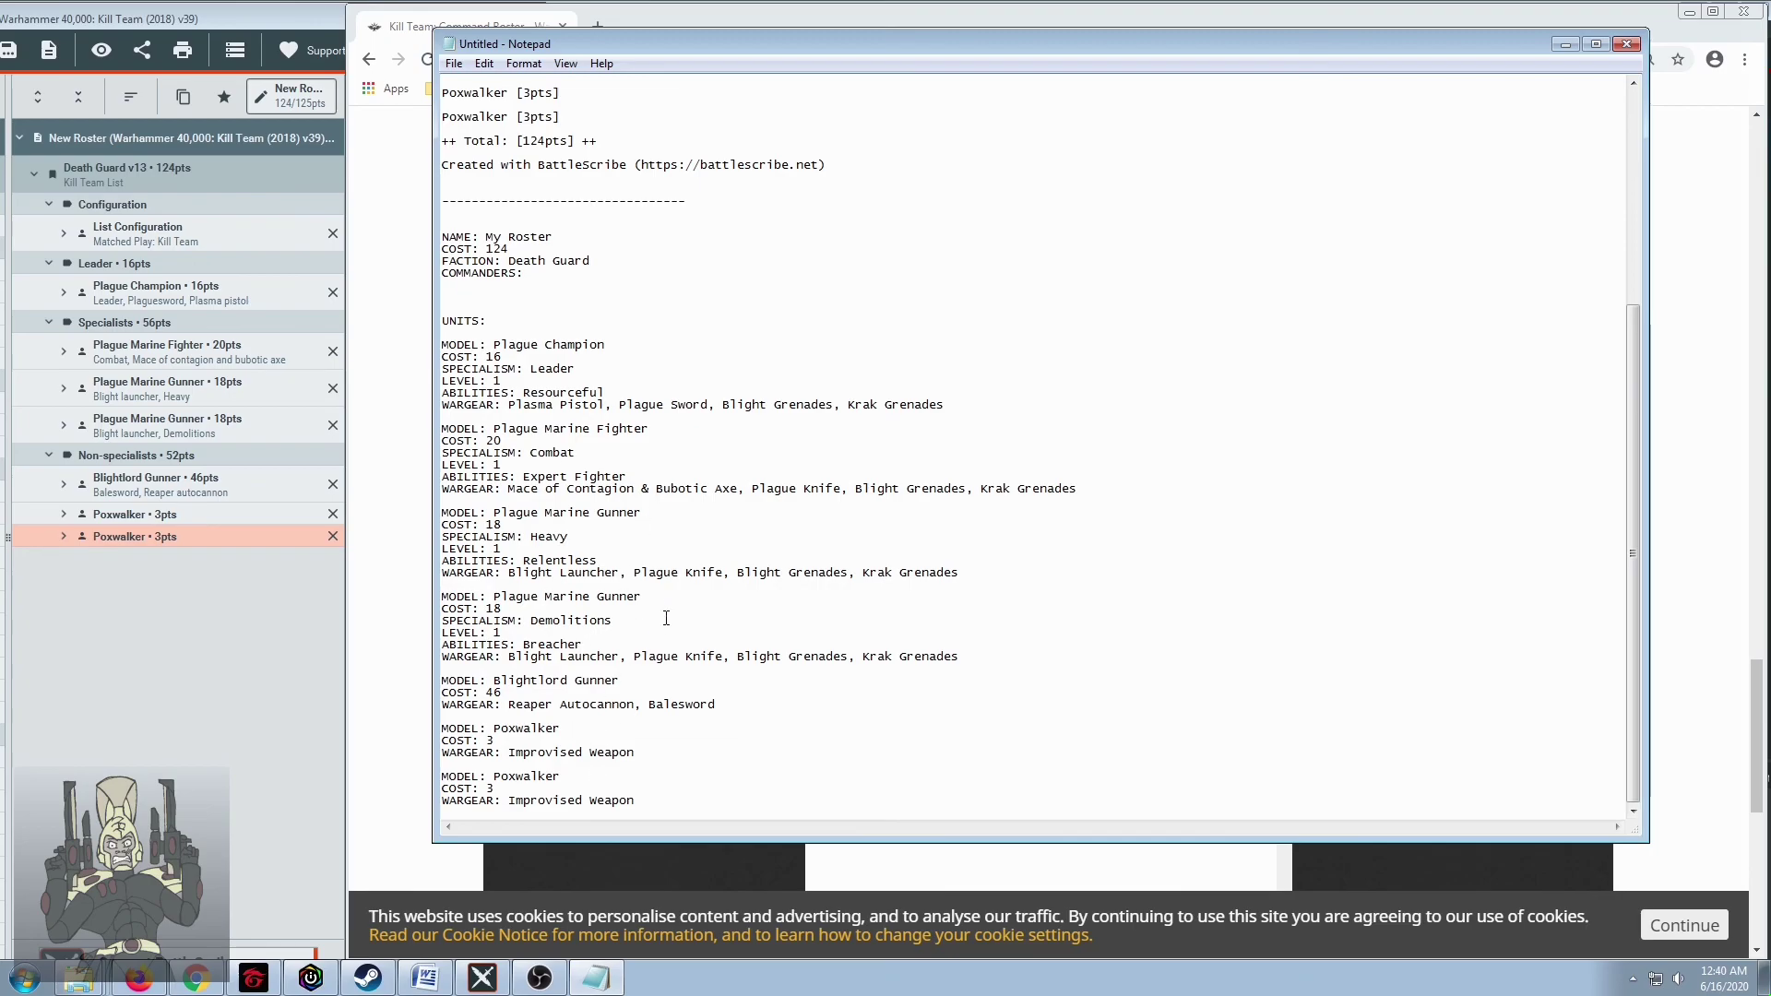
scroll(527, 476, "up", 3)
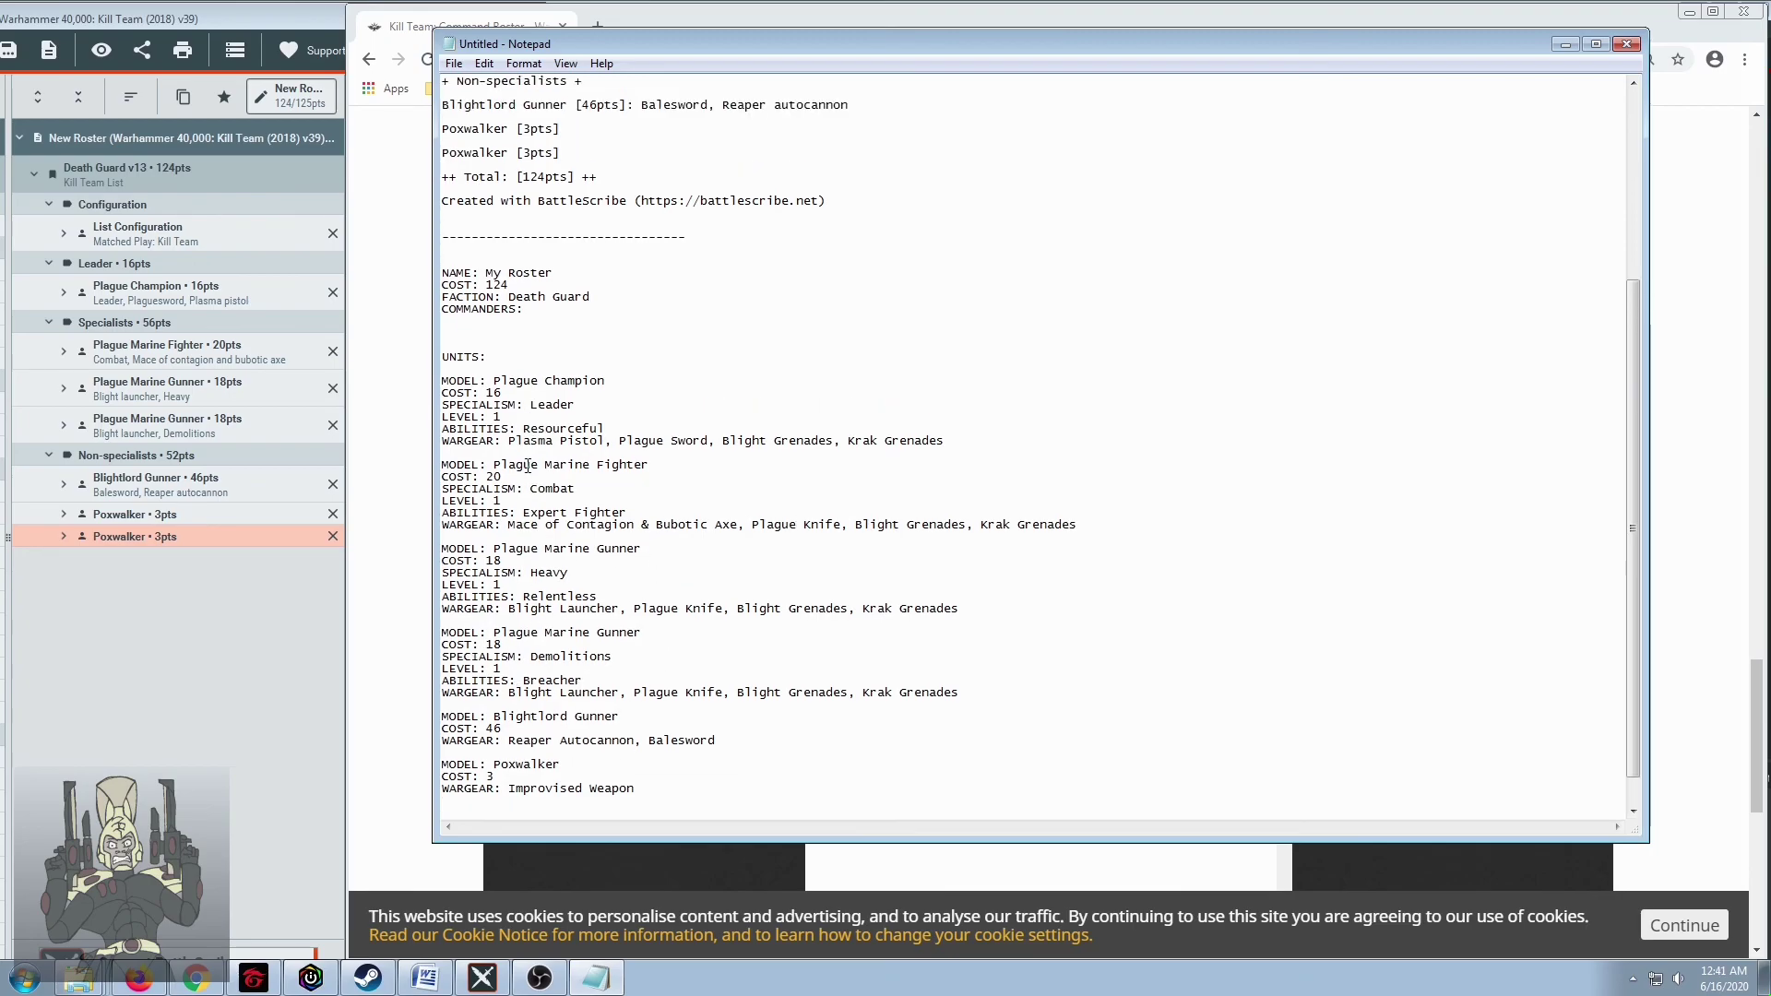
scroll(529, 463, "down", 3)
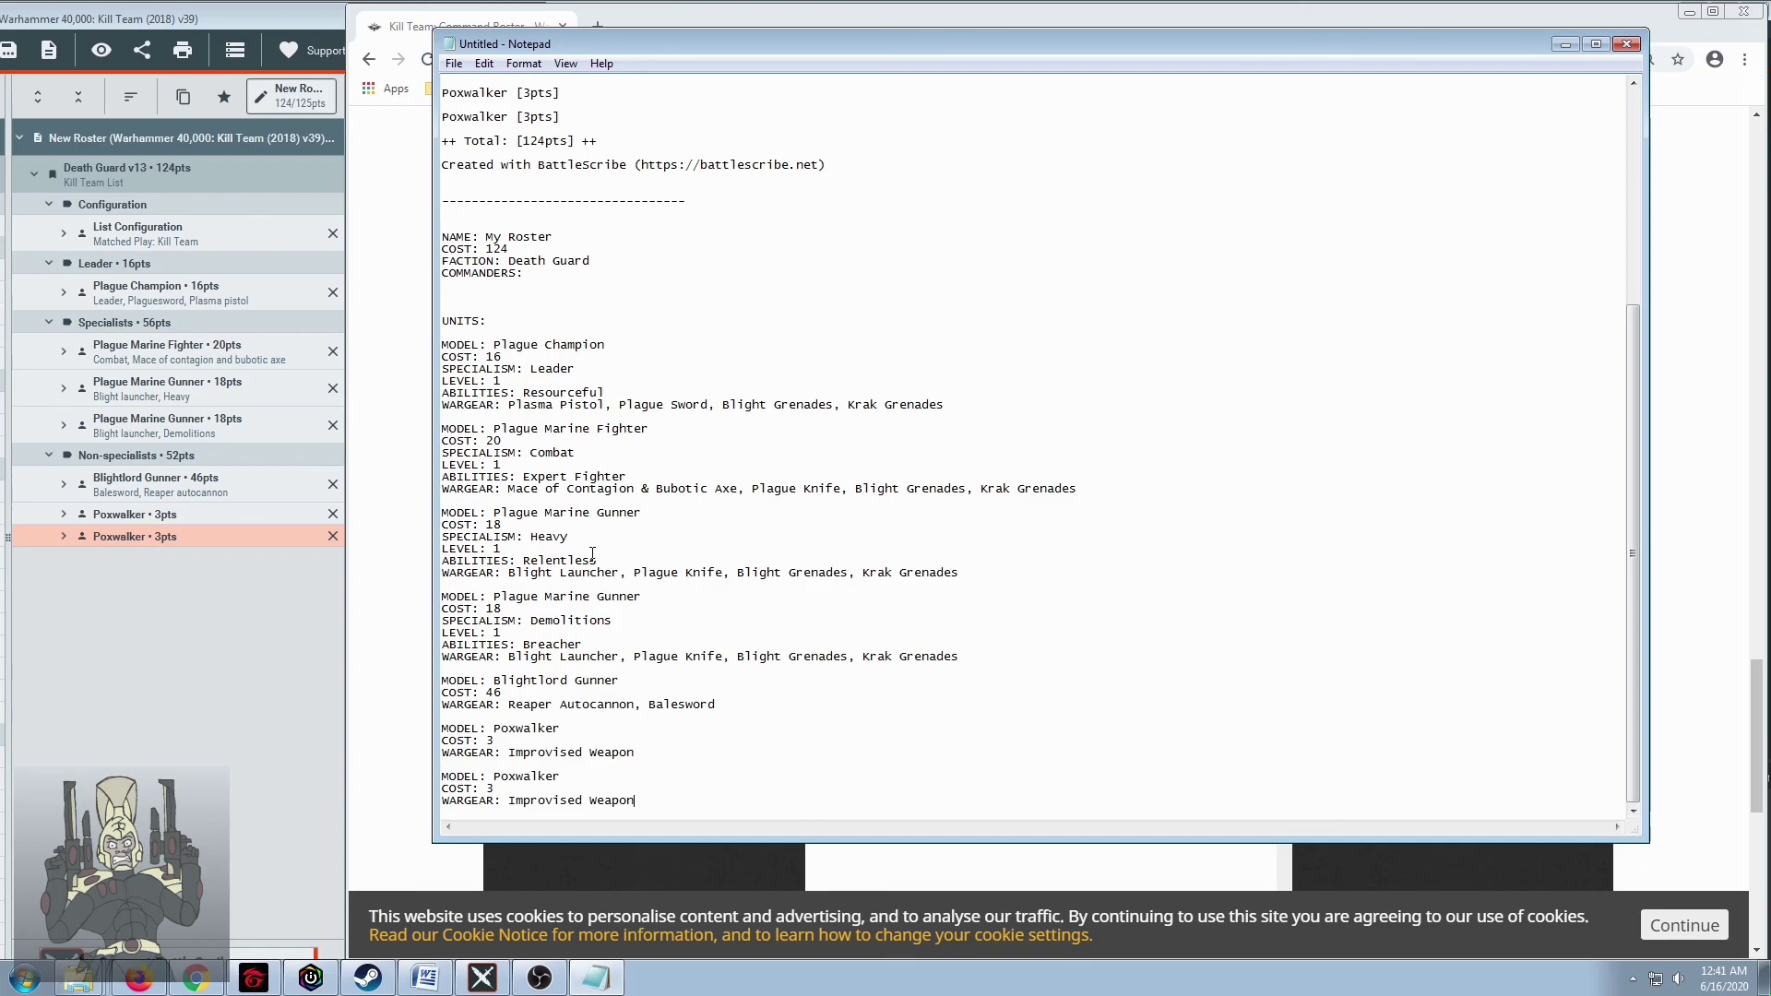